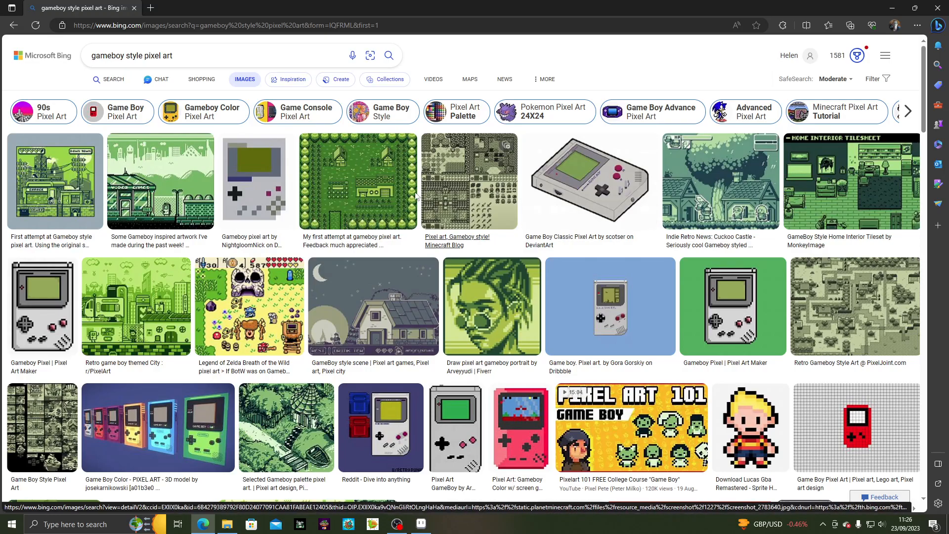
Browse the gameboy style pixel art image results and view the green Pokemon-style village scene
scroll(380, 197, down, 3)
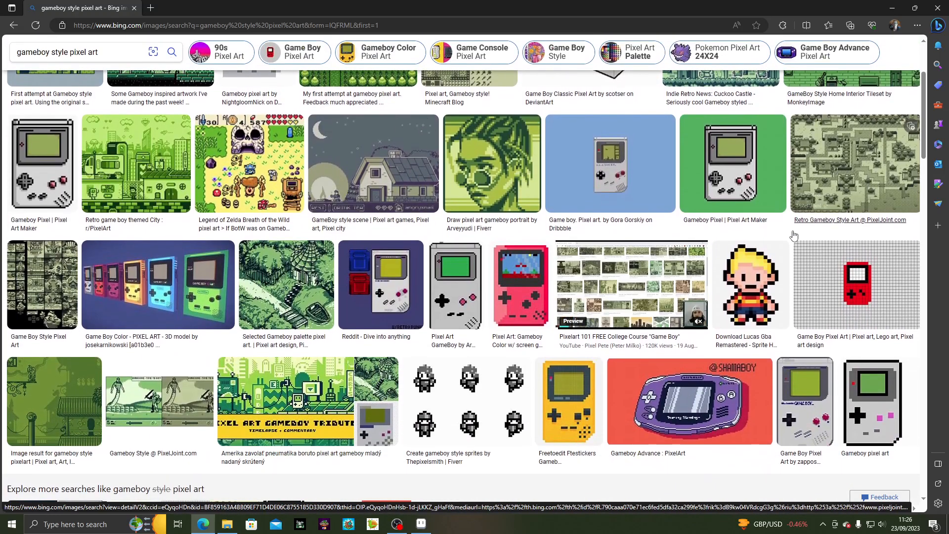
scroll(501, 283, down, 4)
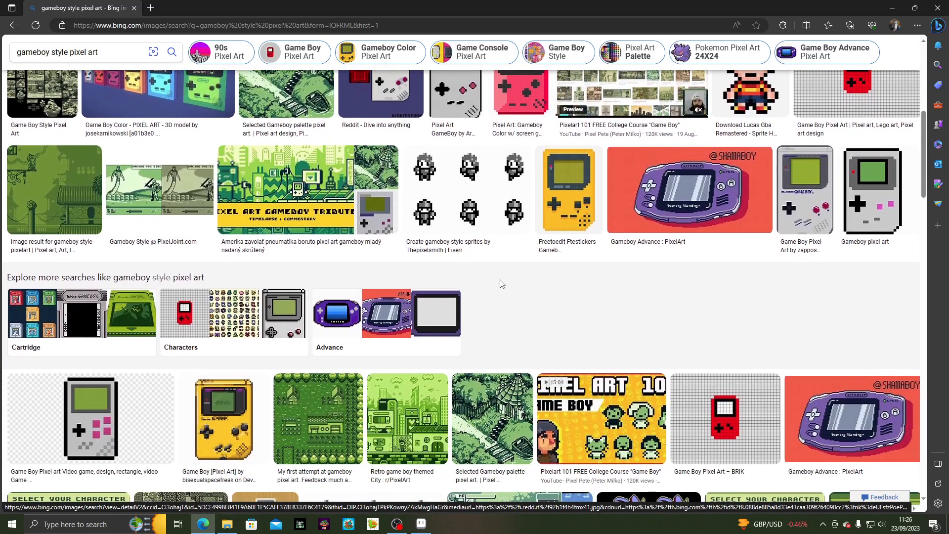
scroll(502, 284, down, 1)
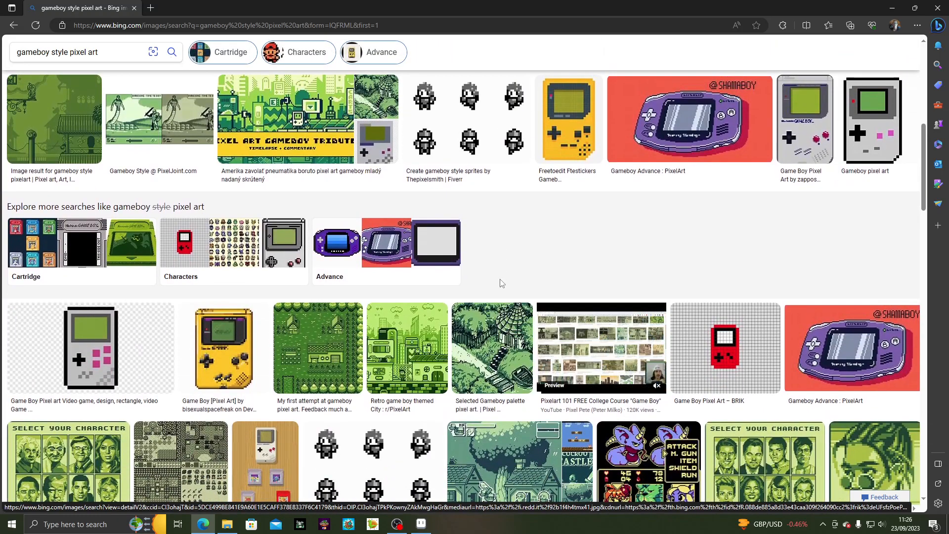
scroll(501, 283, down, 1)
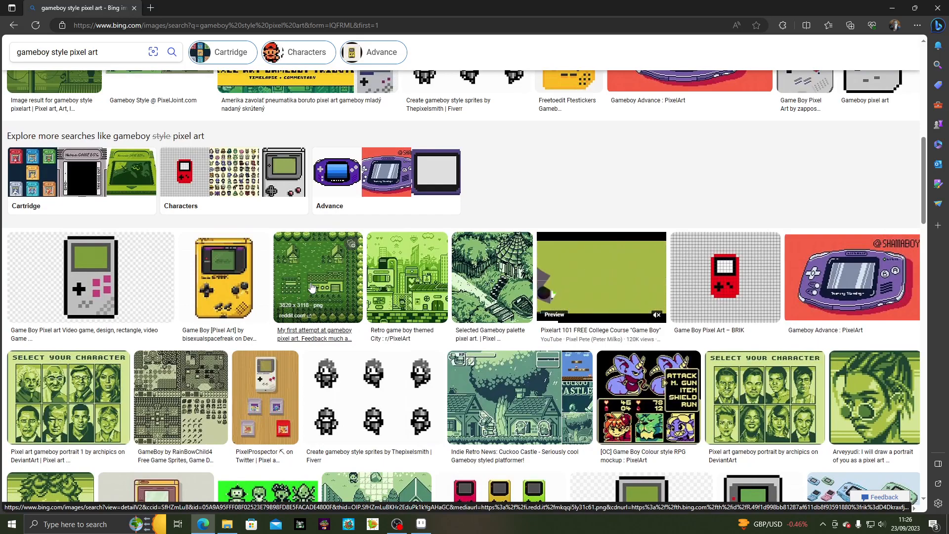
scroll(312, 288, down, 1)
scroll(330, 275, down, 2)
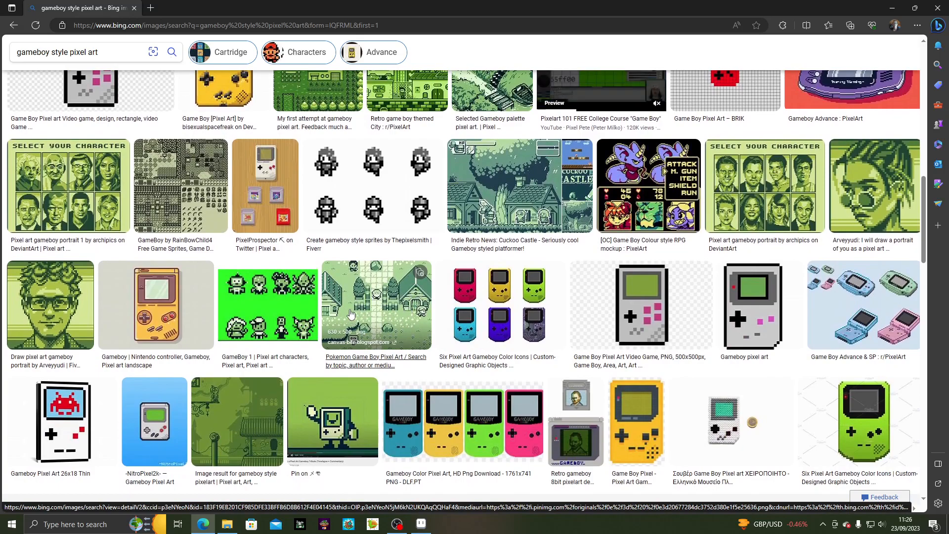
scroll(372, 296, up, 1)
scroll(372, 297, up, 2)
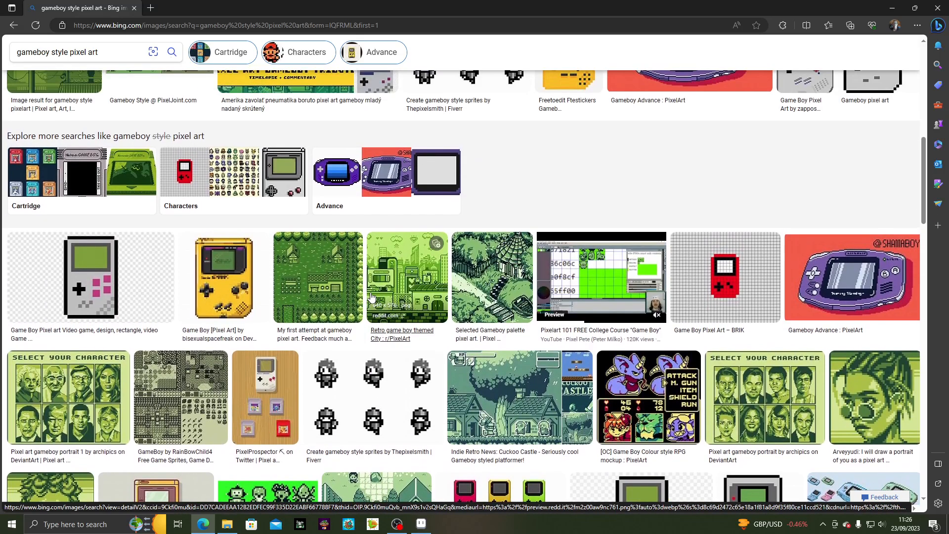
scroll(372, 297, down, 1)
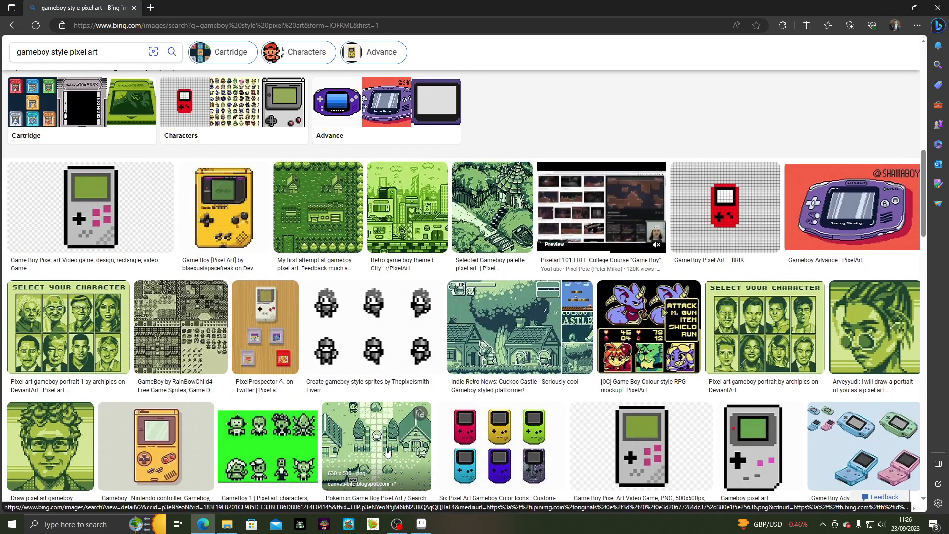
click(388, 438)
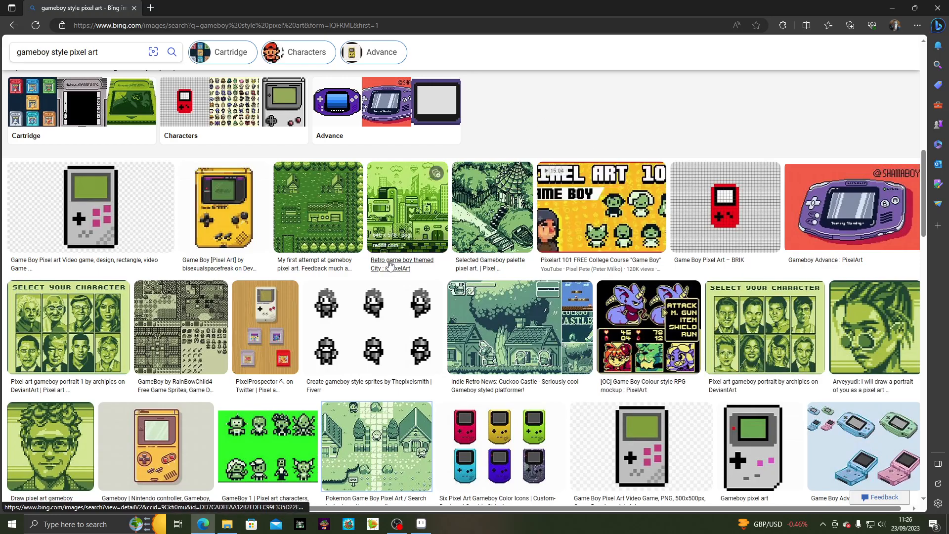
Return to the start of the image results and view the Game Boy inspired street scene with the video game shop
scroll(390, 265, up, 1)
scroll(390, 266, up, 5)
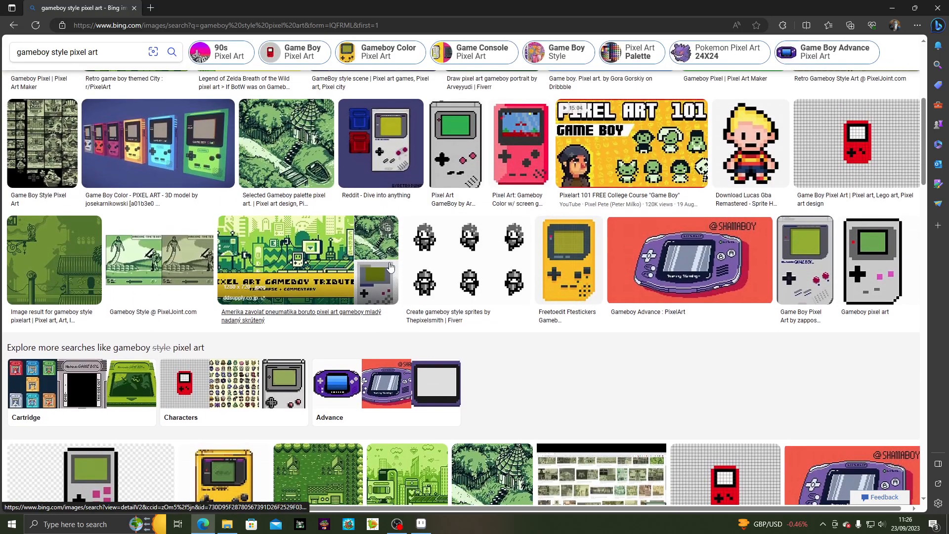
scroll(390, 266, up, 1)
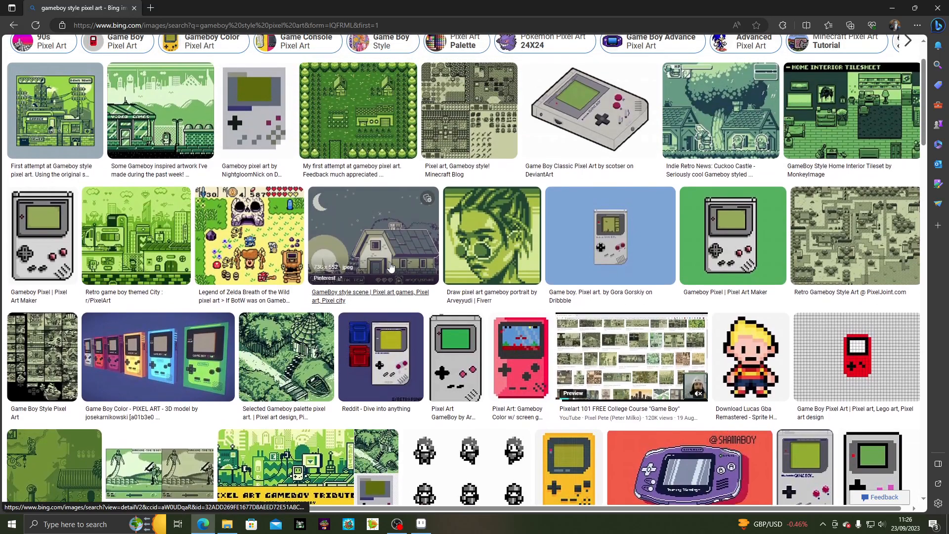
scroll(389, 249, up, 1)
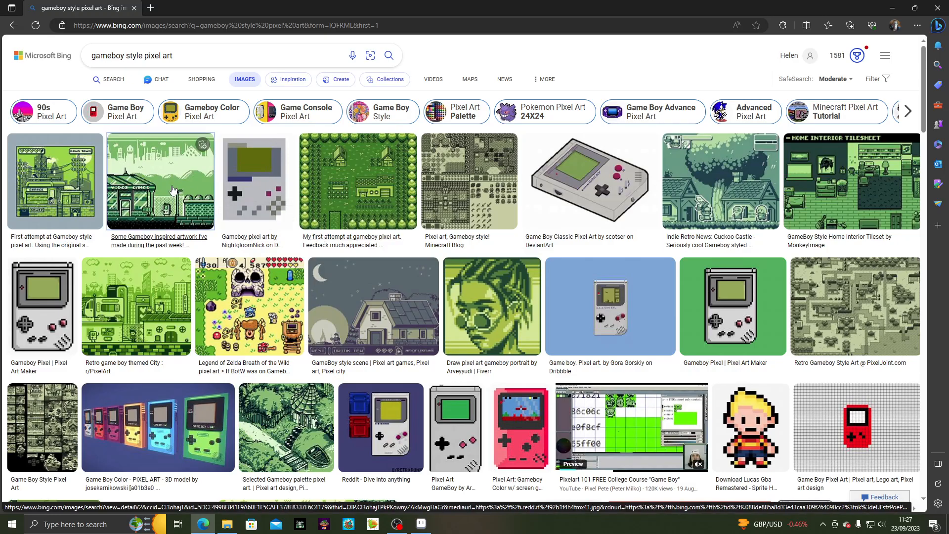
click(200, 202)
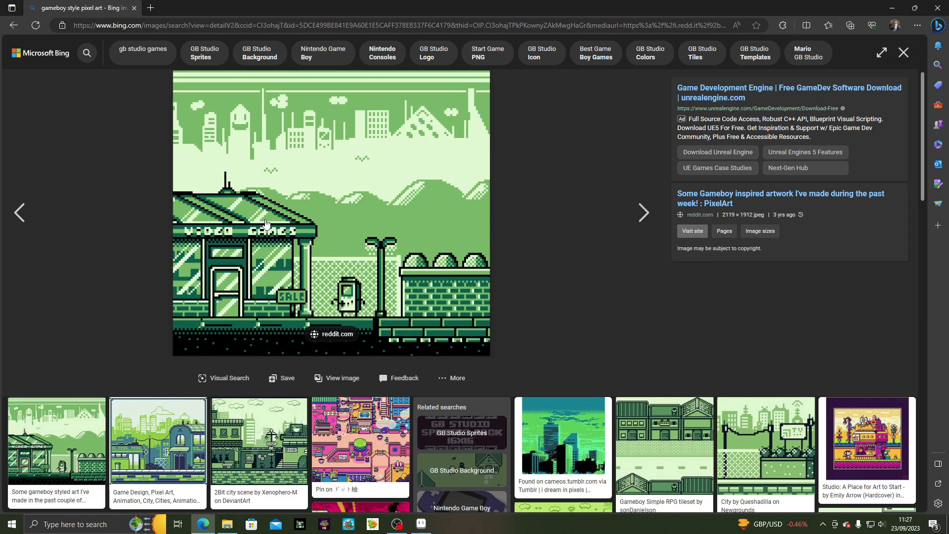
Examine the limited-palette Game Boy style scenes among the images related to the video game shop picture
scroll(597, 282, down, 4)
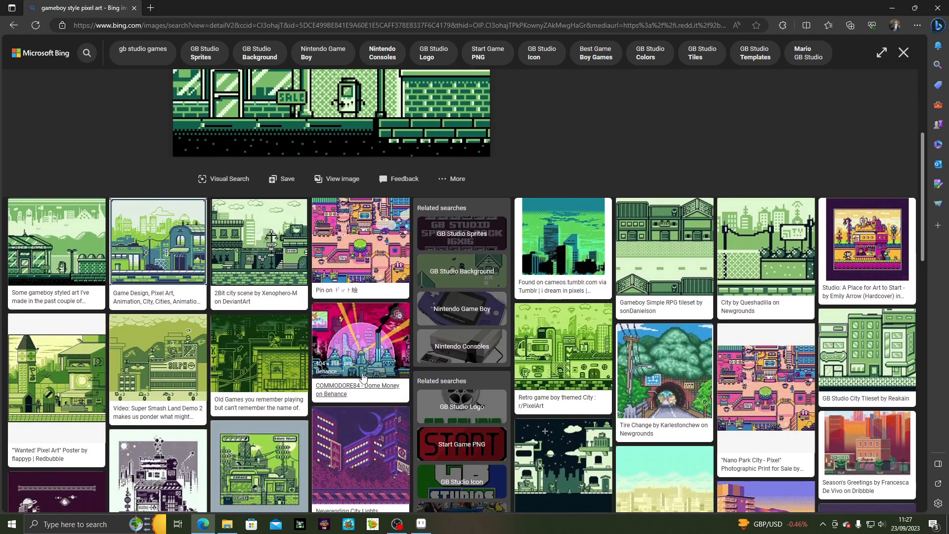
scroll(302, 378, up, 4)
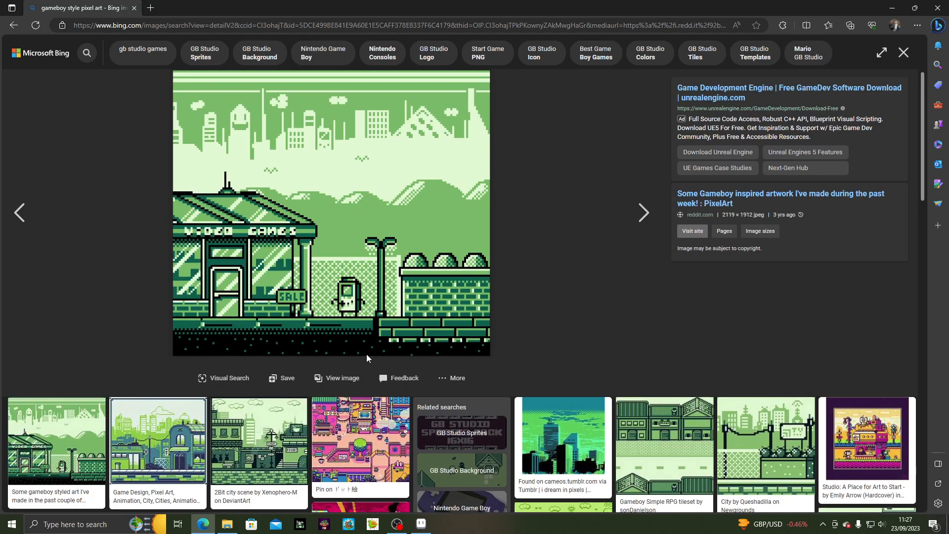
scroll(366, 350, down, 8)
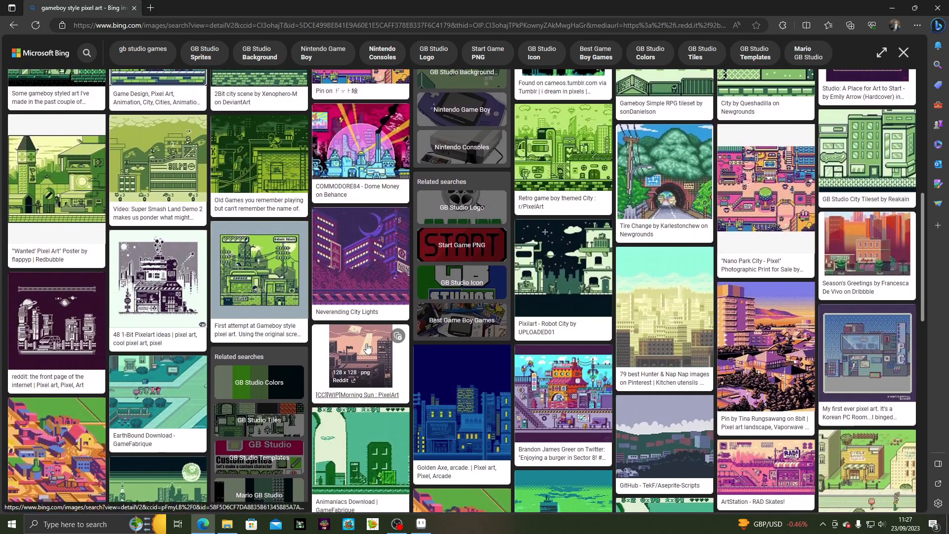
scroll(366, 348, down, 3)
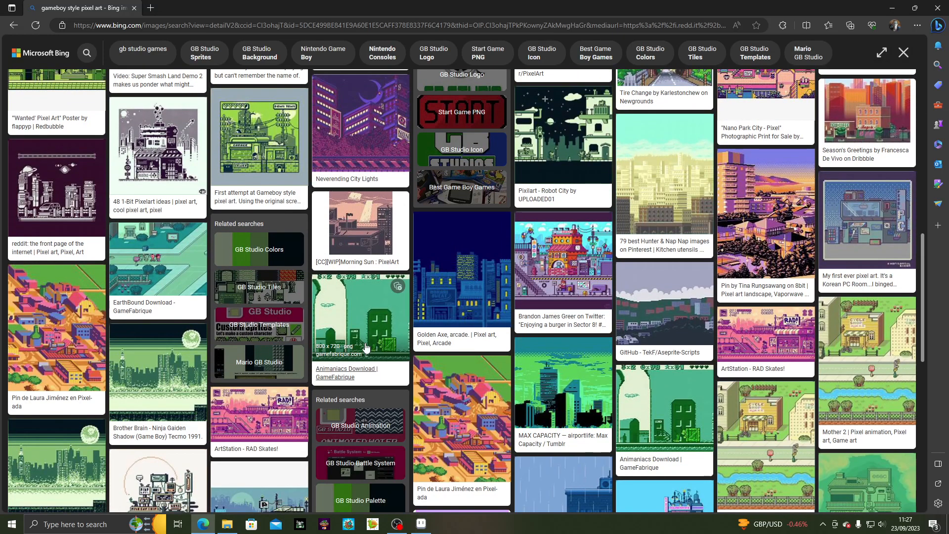
scroll(366, 348, down, 4)
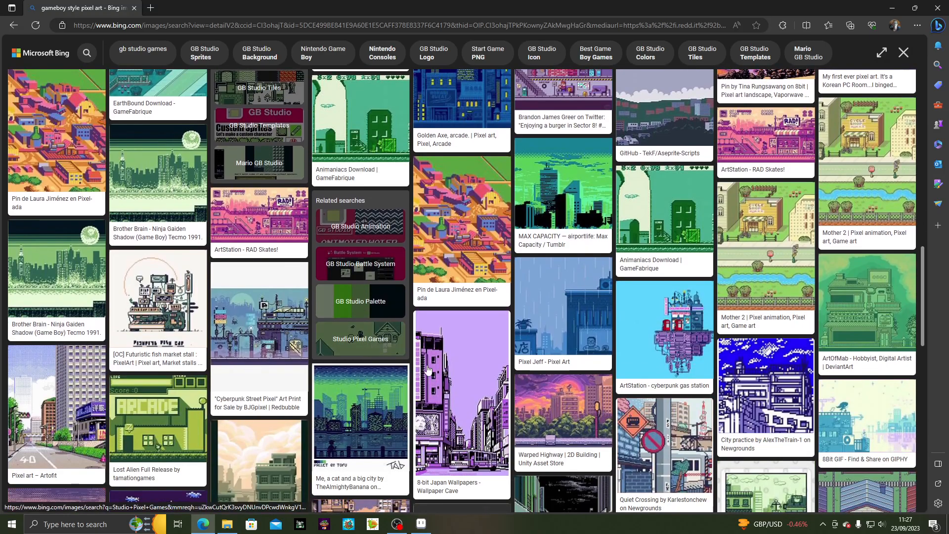
scroll(450, 353, down, 4)
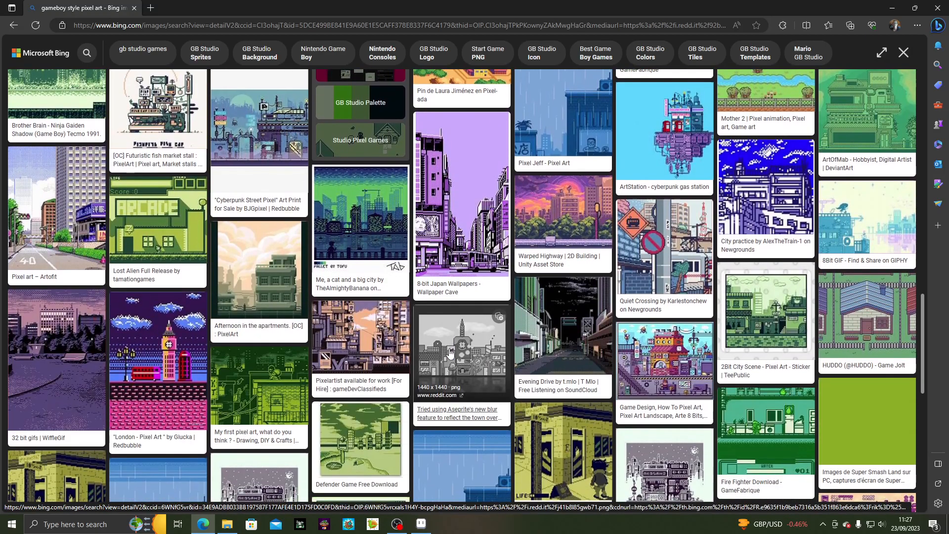
scroll(354, 331, up, 10)
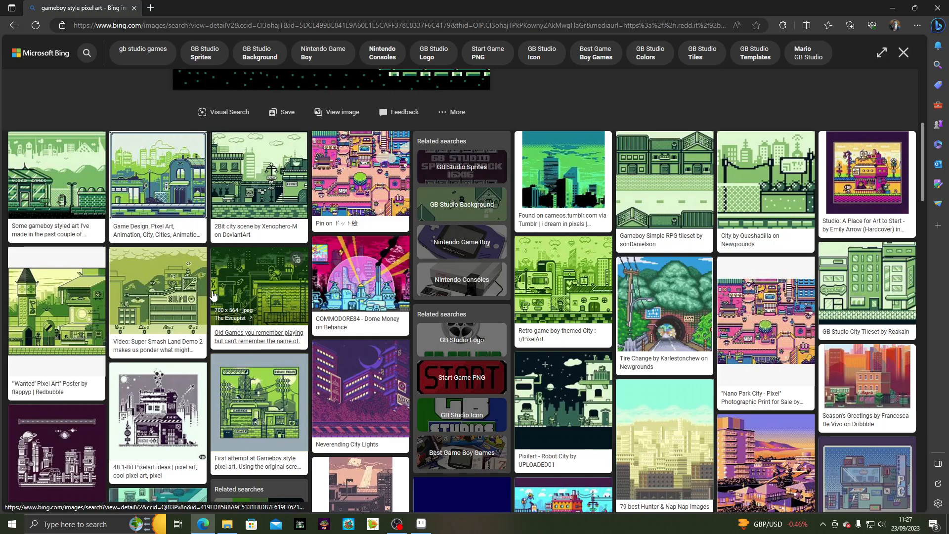
Switch to Aseprite and examine the purple houses in Houses.png and the church and large building in Other Buildings
click(421, 523)
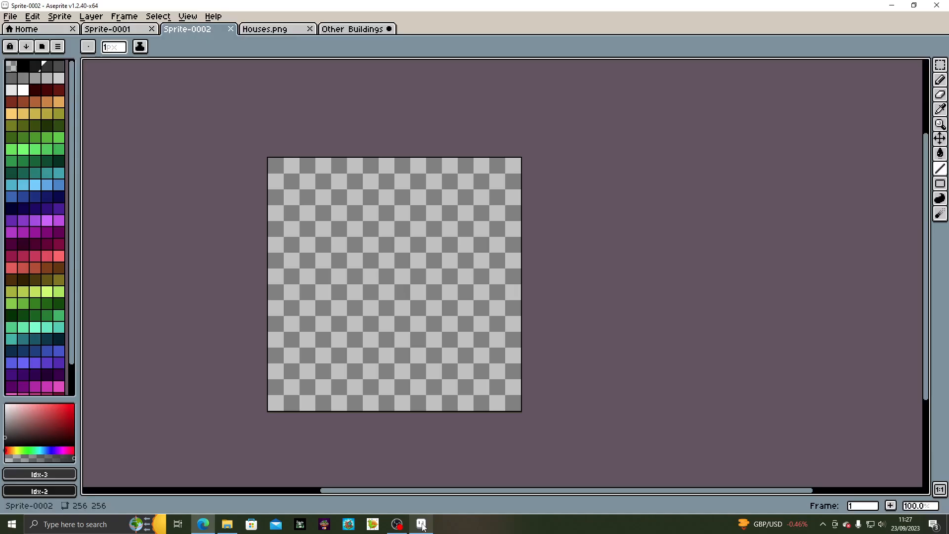
click(300, 32)
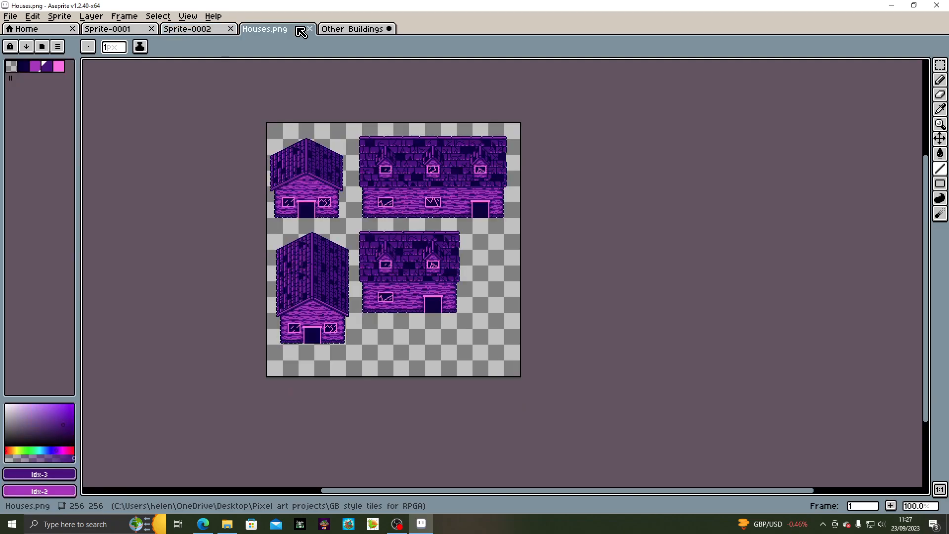
scroll(386, 194, up, 1)
scroll(385, 194, down, 1)
drag(385, 197, 384, 221)
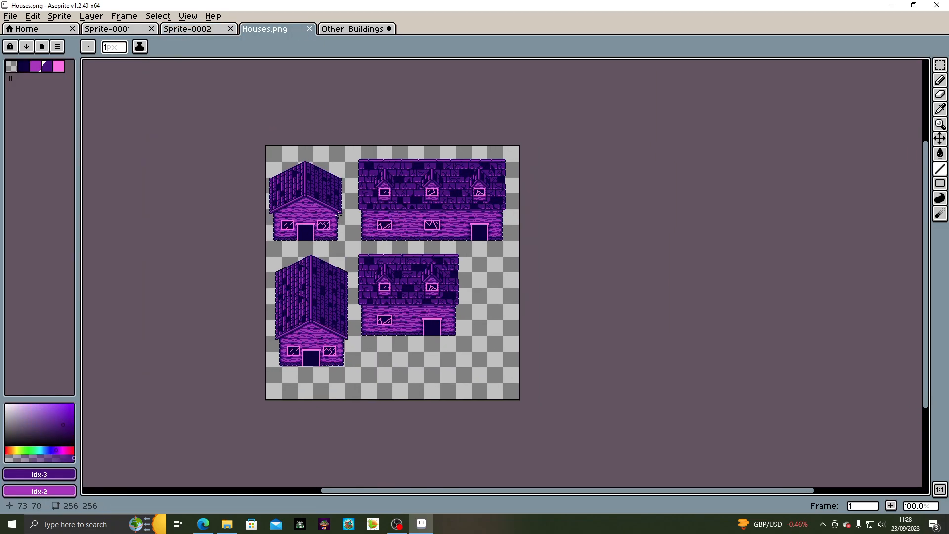
scroll(339, 214, up, 1)
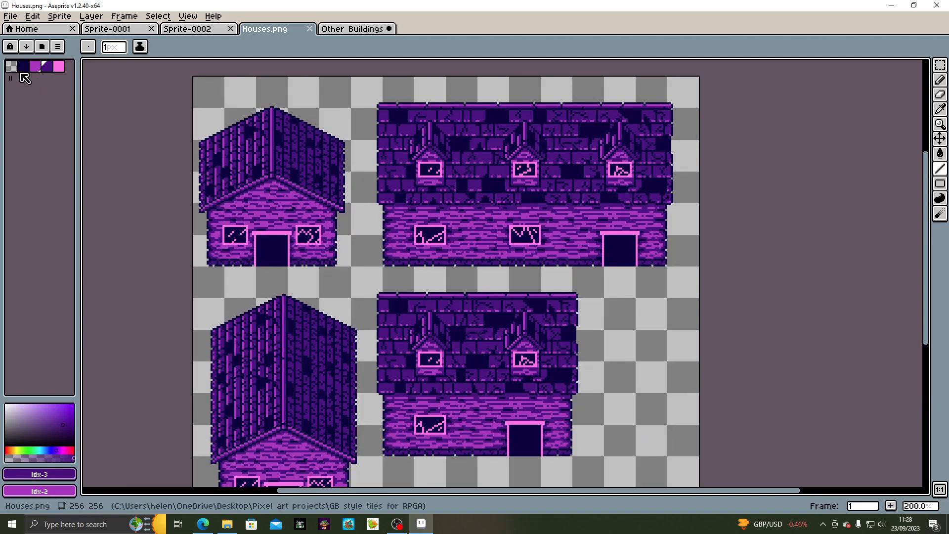
scroll(155, 180, down, 1)
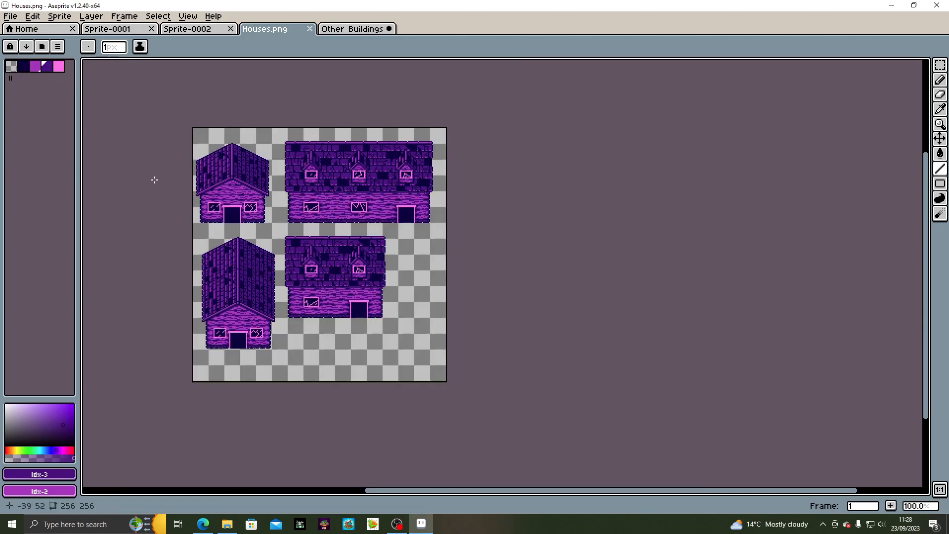
drag(160, 185, 201, 222)
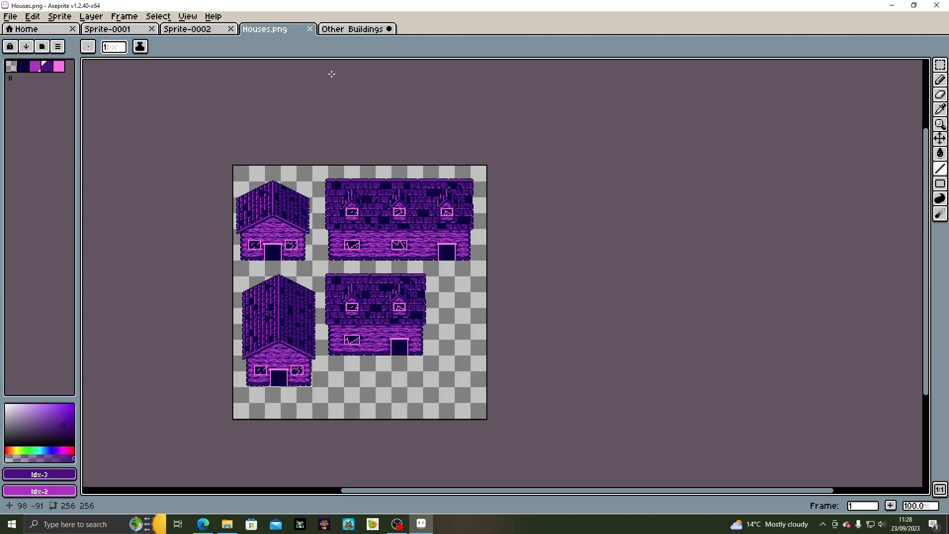
click(354, 30)
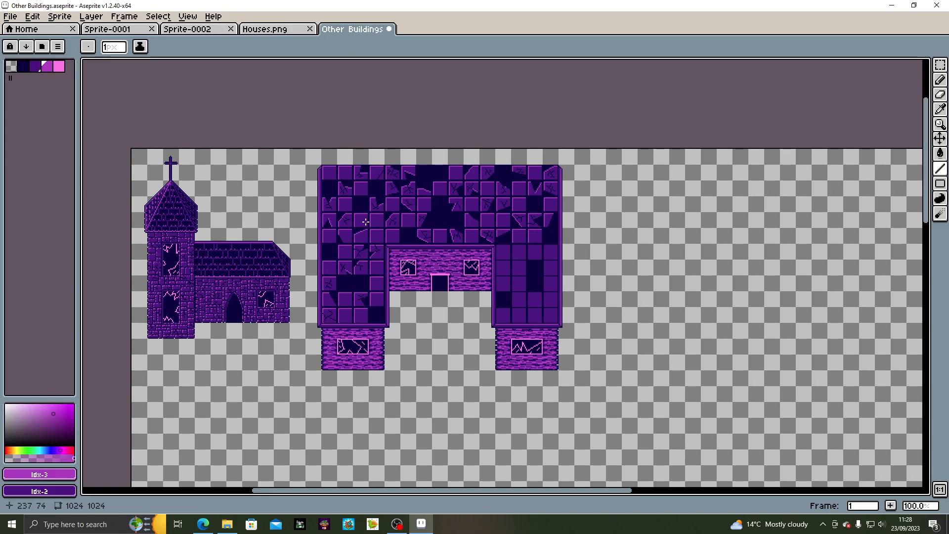
Close Houses.png, and close Other Buildings.aseprite with its changes saved
click(314, 35)
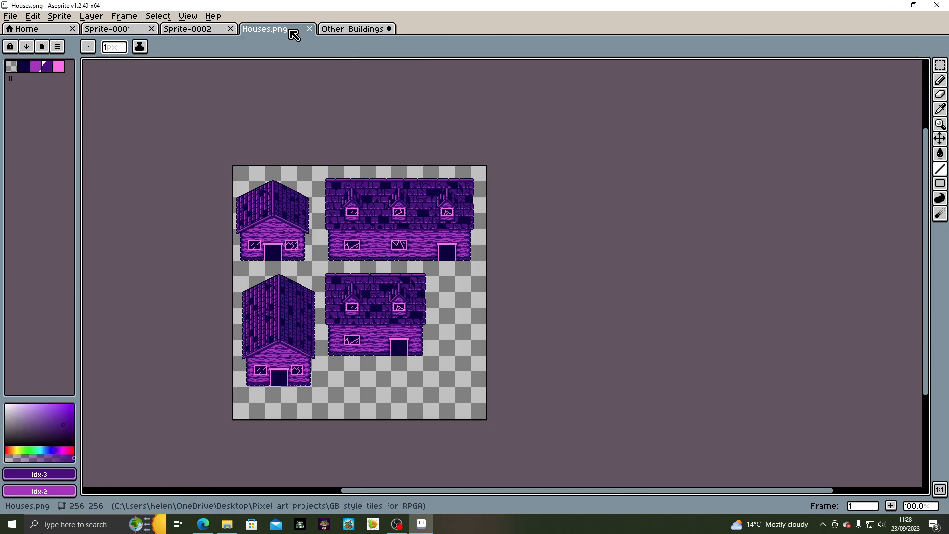
click(312, 30)
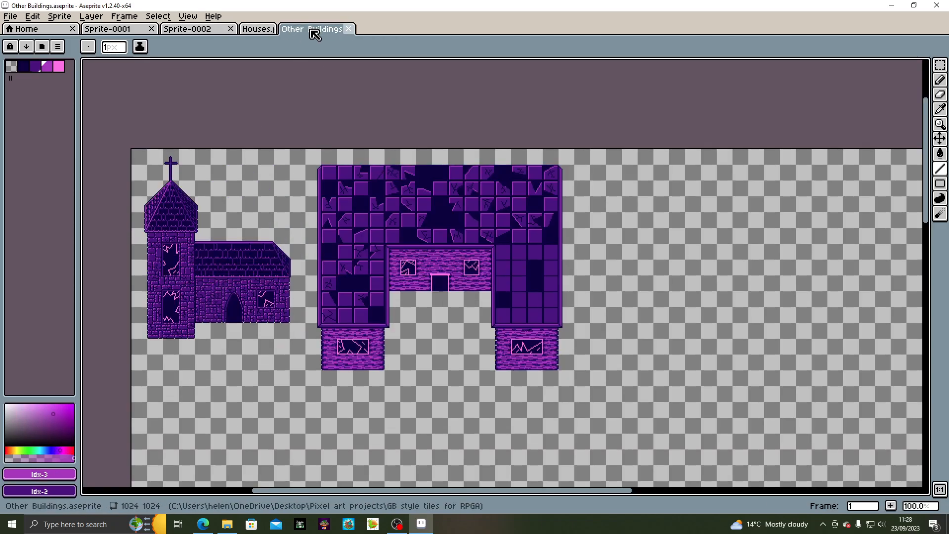
click(310, 30)
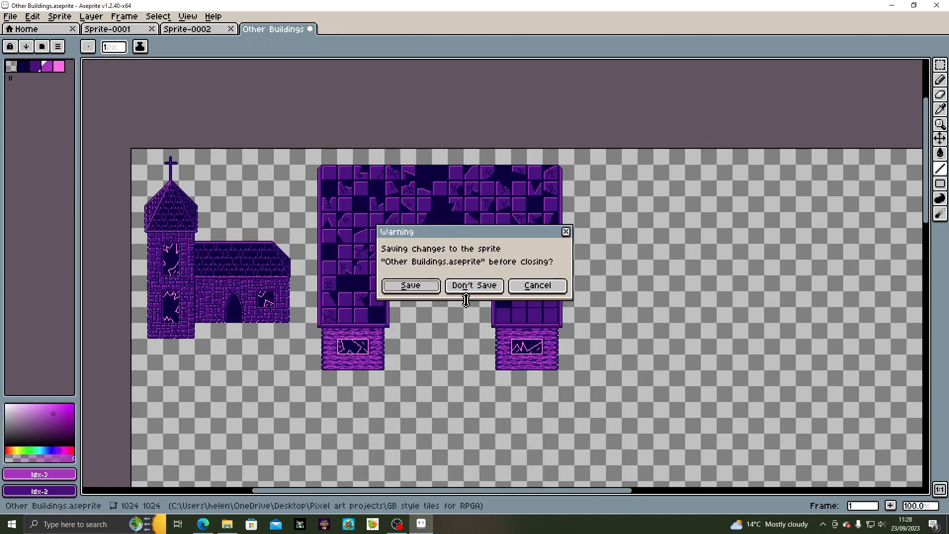
click(411, 285)
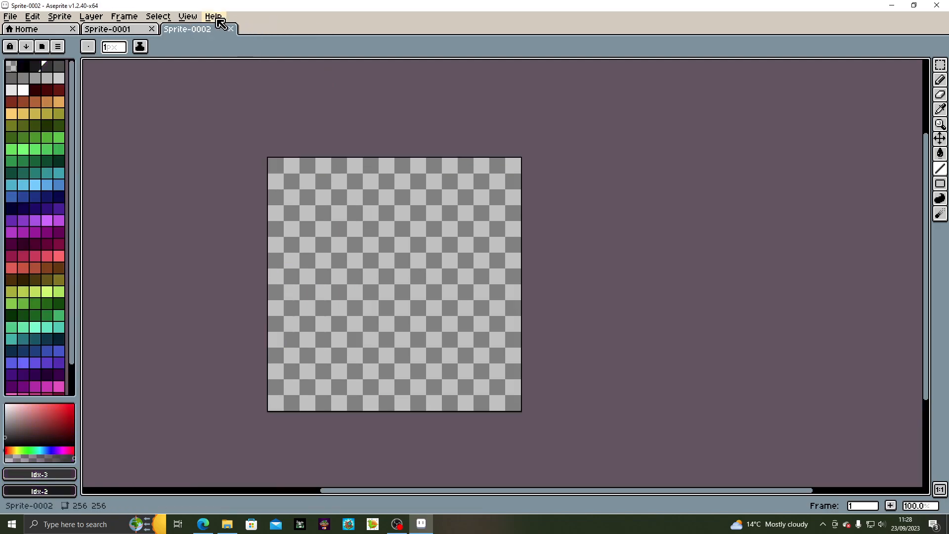
In Sprite-0001, switch the foreground colour to HSV, set its saturation to 100, and paint the first pixel of the strip with it
click(119, 30)
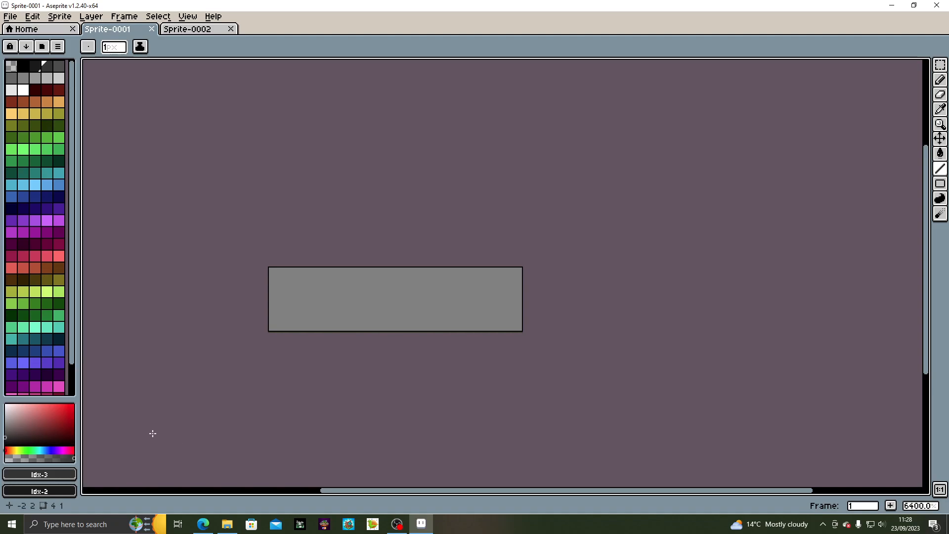
click(40, 474)
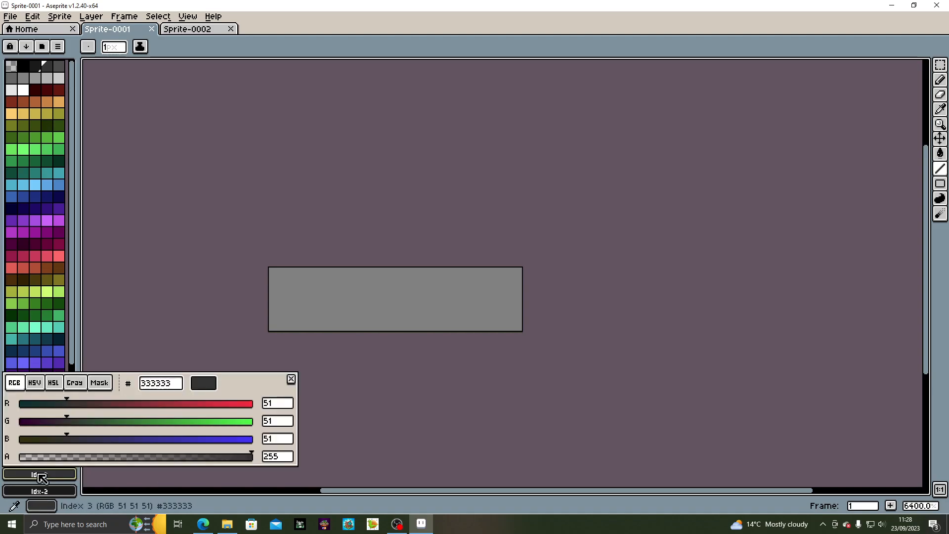
click(78, 386)
click(54, 386)
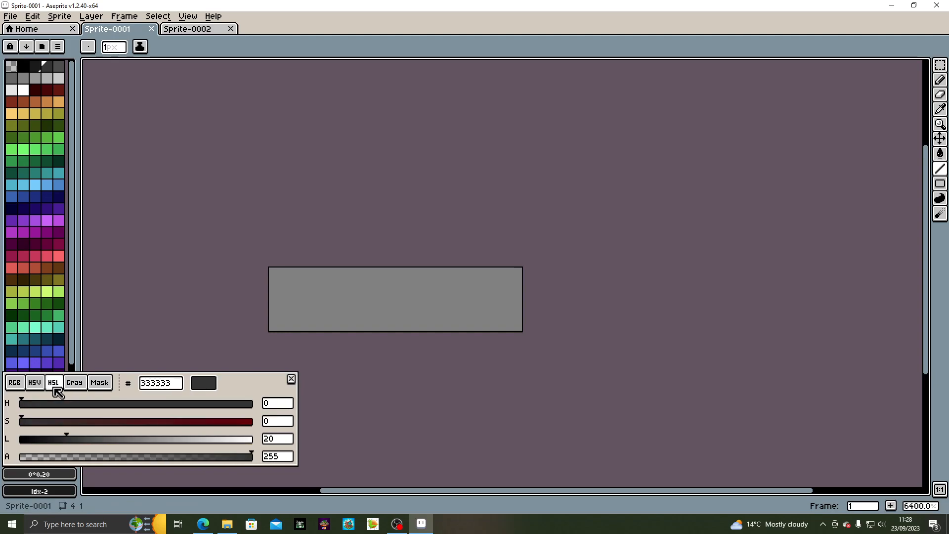
click(37, 386)
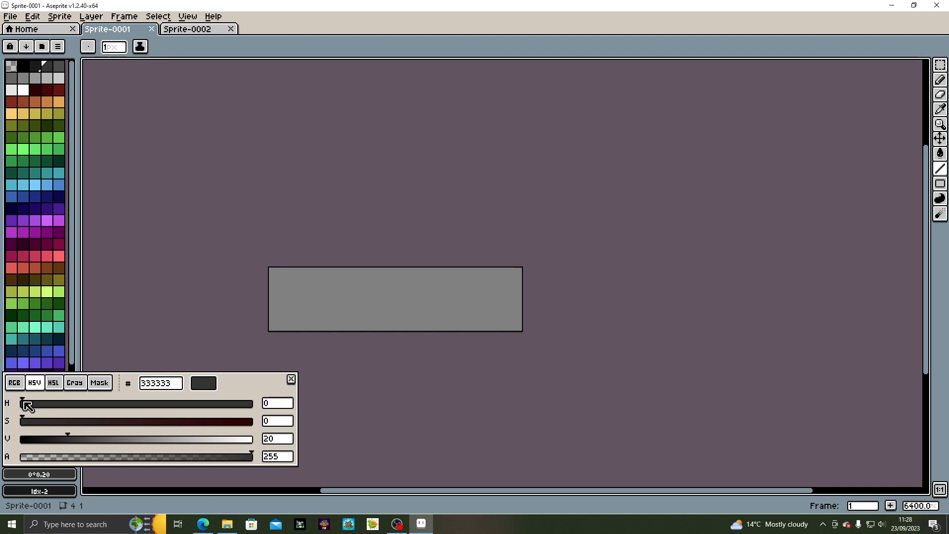
click(43, 474)
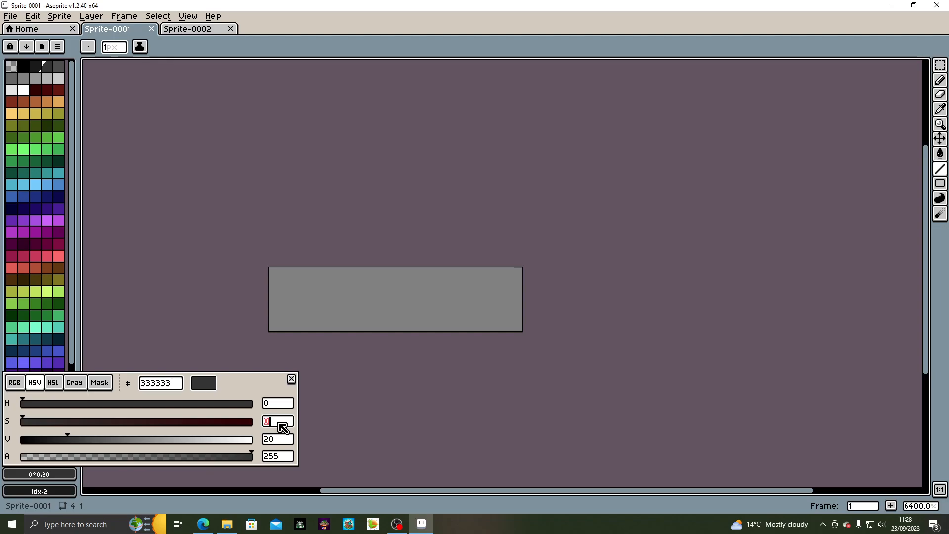
text(100)
click(302, 303)
click(52, 475)
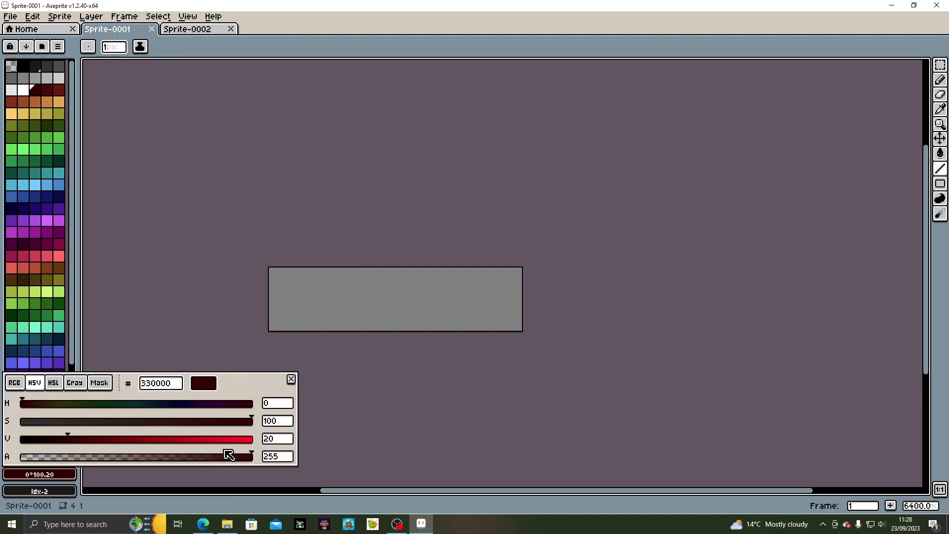
Set the foreground colour's hue to 10 and saturation to 95
click(45, 474)
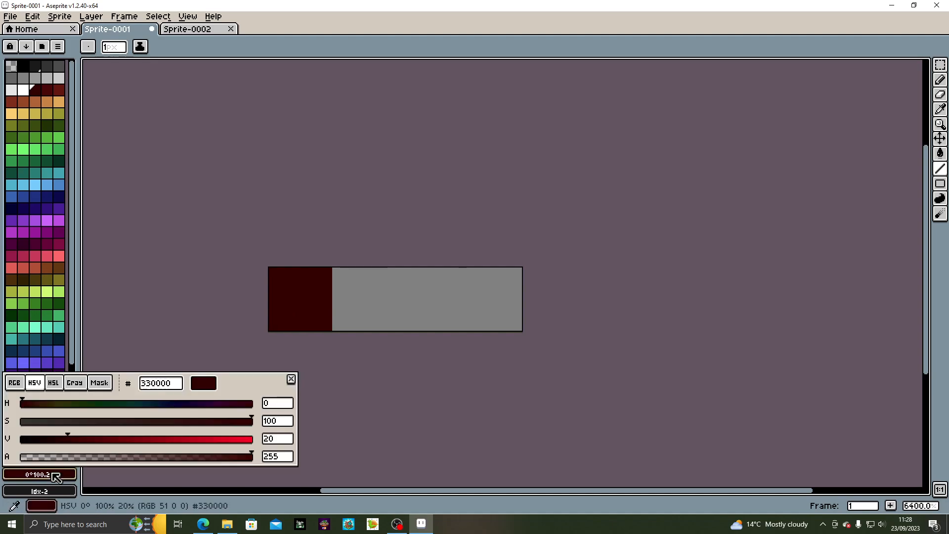
click(286, 440)
click(286, 407)
text(10)
click(281, 424)
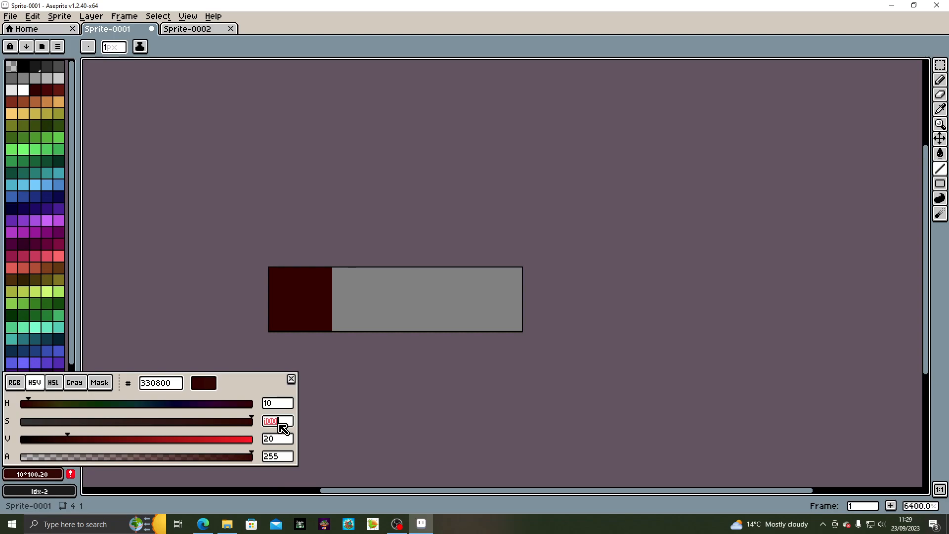
text(9)
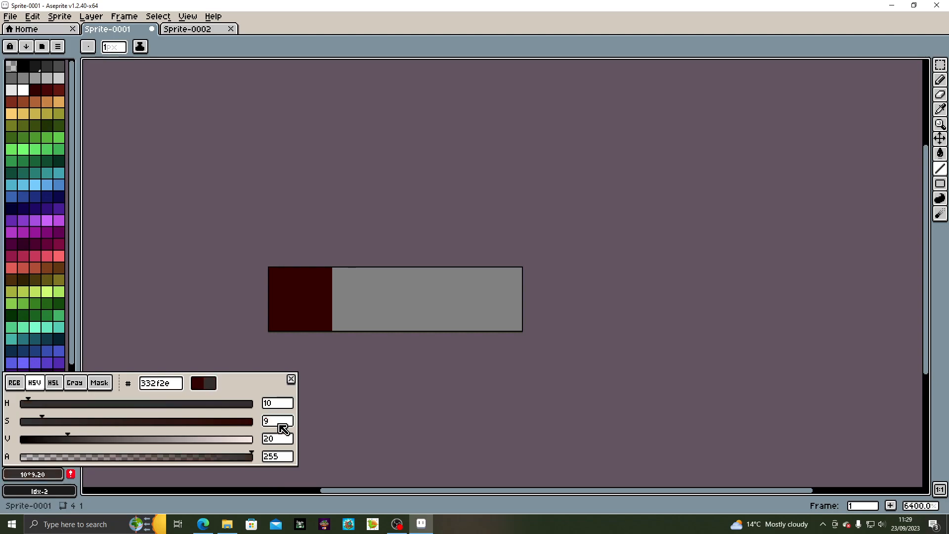
text(5)
key(Return)
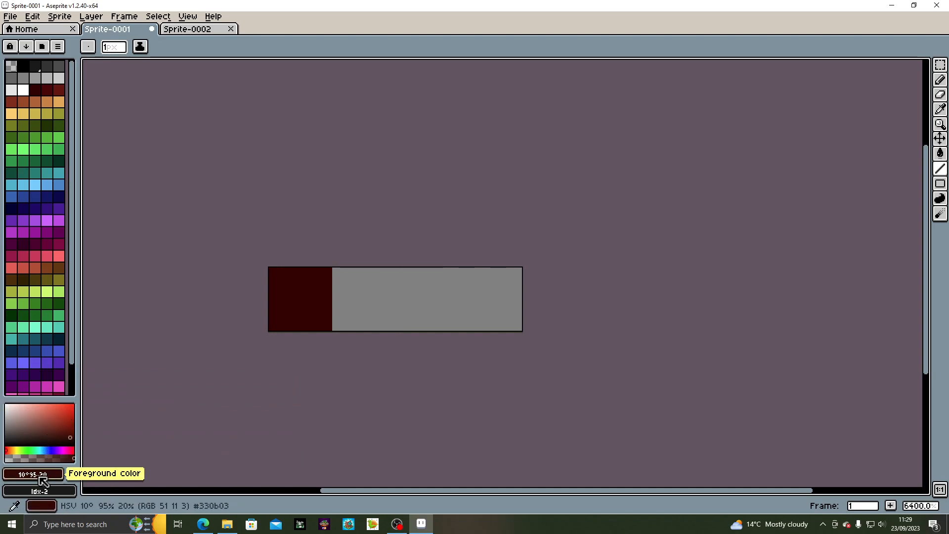
Set the foreground colour's brightness value to 40 and paint the second pixel of the strip
click(40, 477)
click(286, 439)
text(40)
key(Return)
click(365, 290)
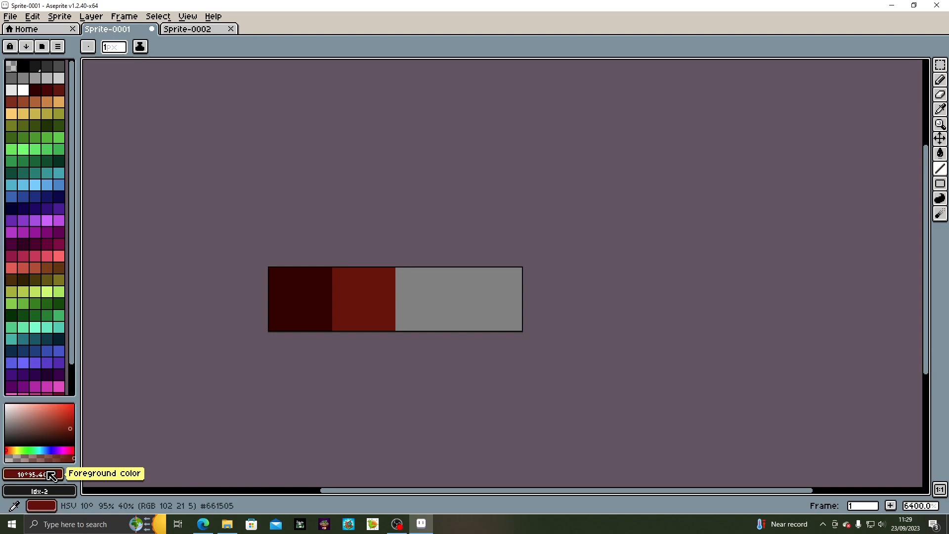
Set the foreground colour to hue 20, saturation 90 and value 60, and paint the third pixel of the strip
click(52, 475)
click(278, 405)
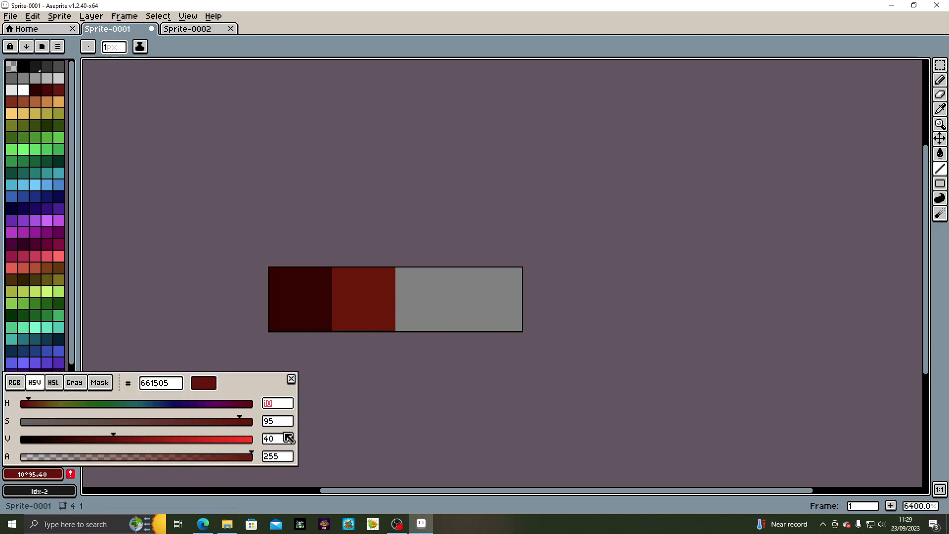
text(20)
click(286, 441)
click(286, 422)
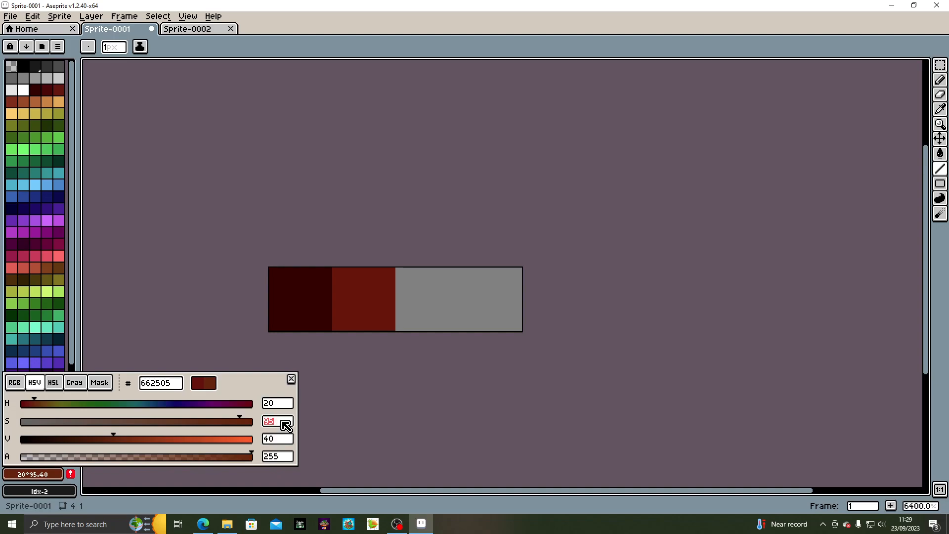
text(90)
click(283, 441)
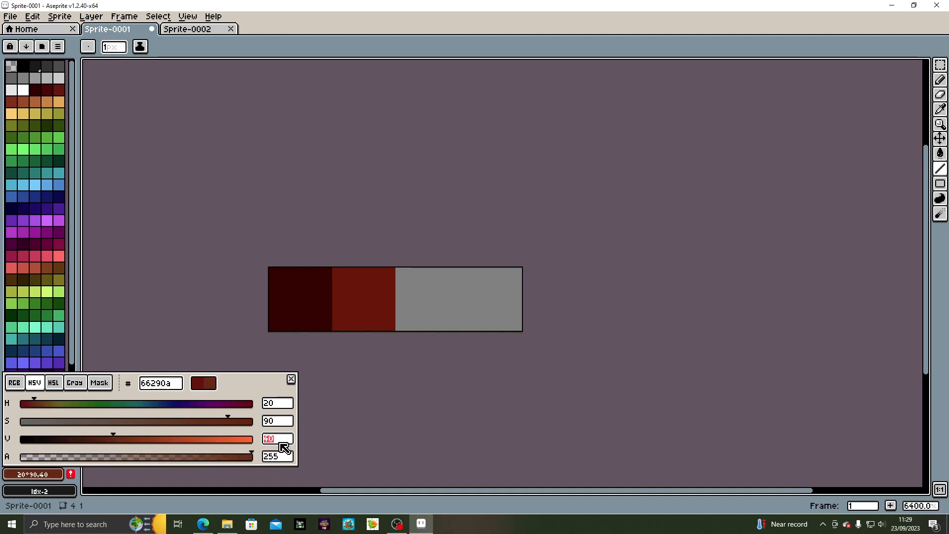
text(60)
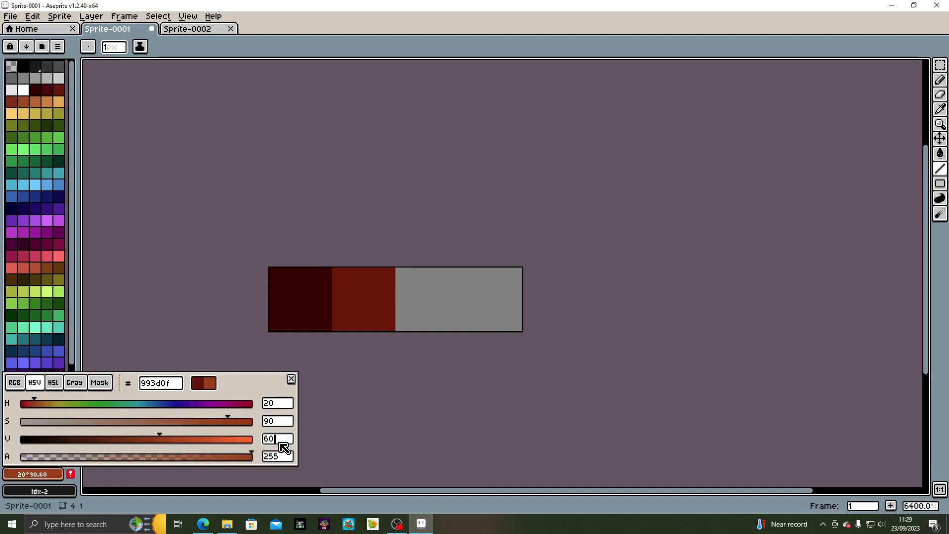
click(423, 298)
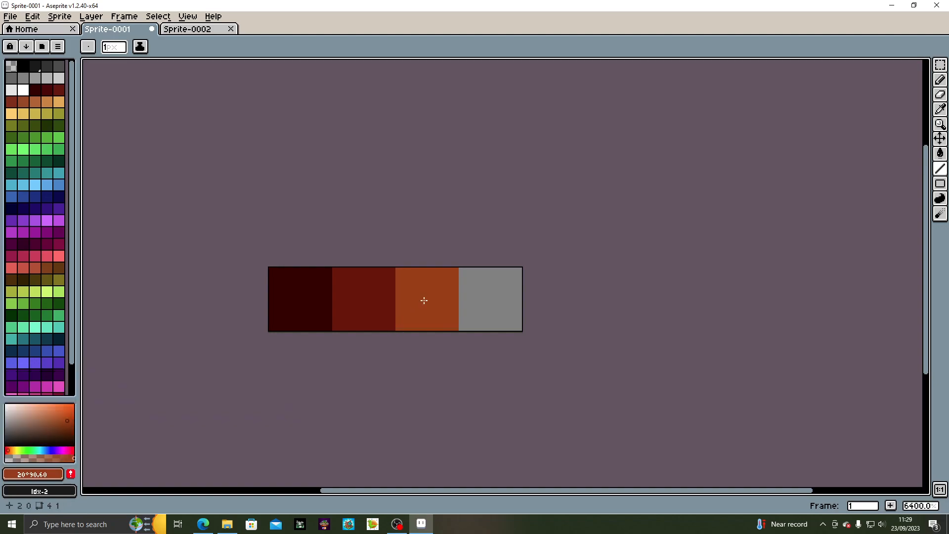
click(32, 474)
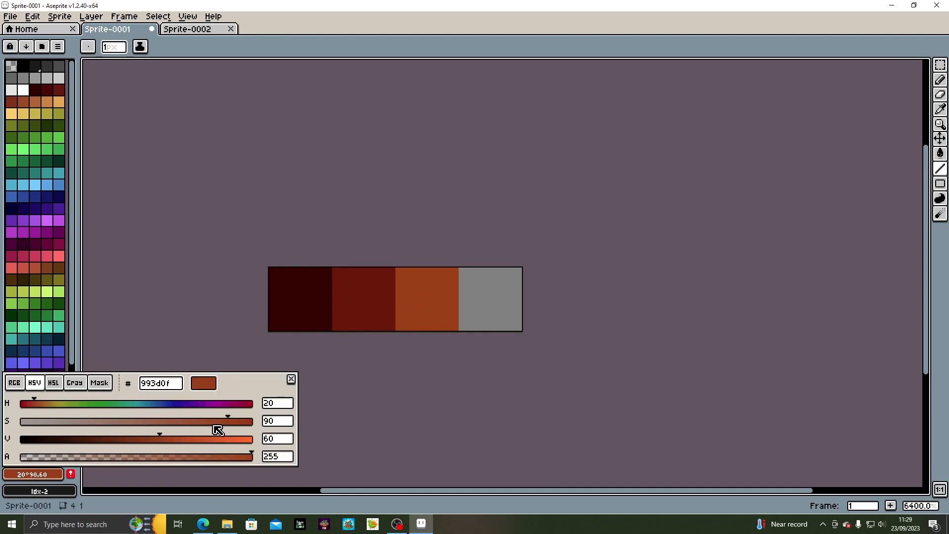
click(284, 405)
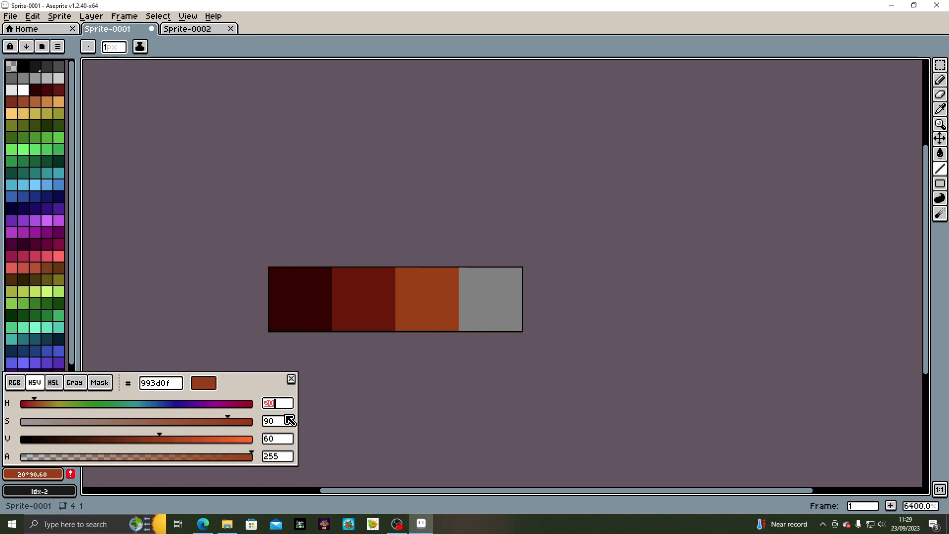
click(291, 378)
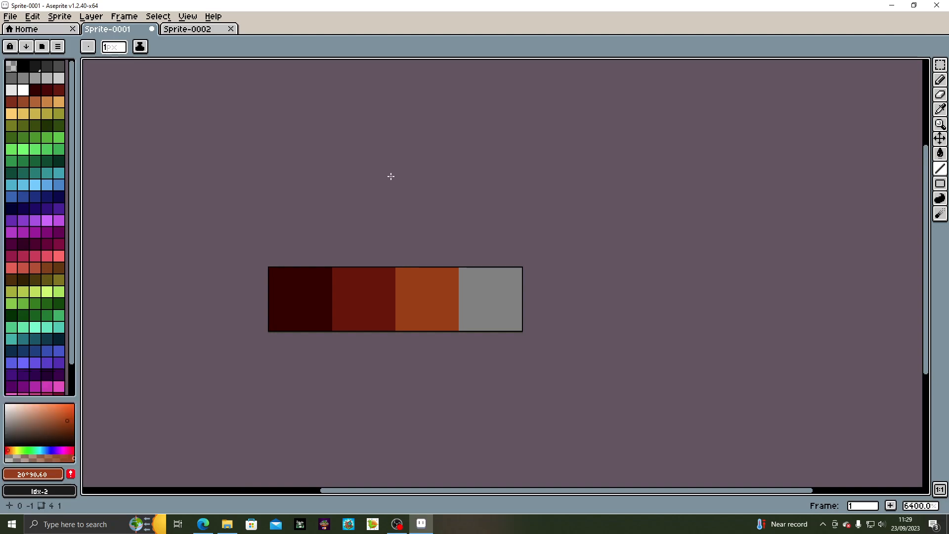
Sample the second pixel's colour, change its hue to 20, and repaint the second pixel with the Pencil tool
click(940, 109)
click(389, 290)
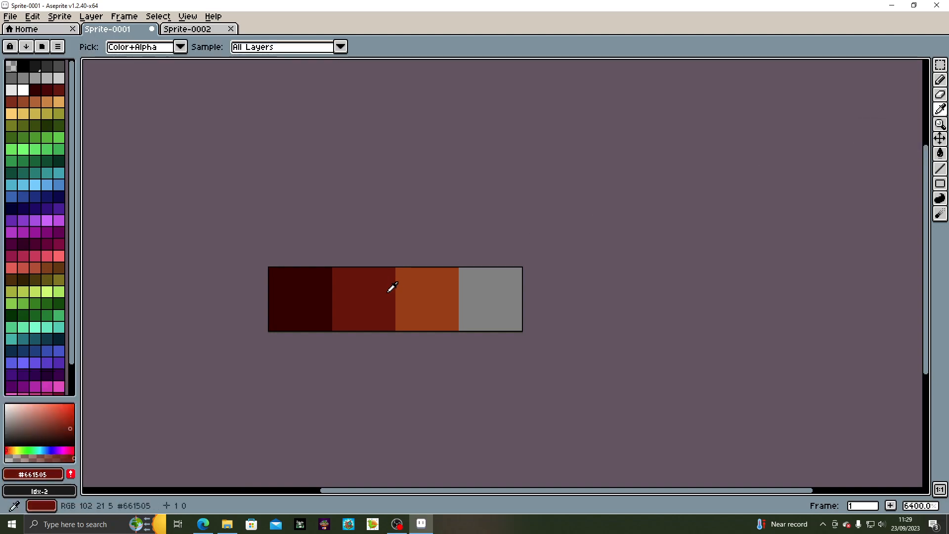
click(37, 475)
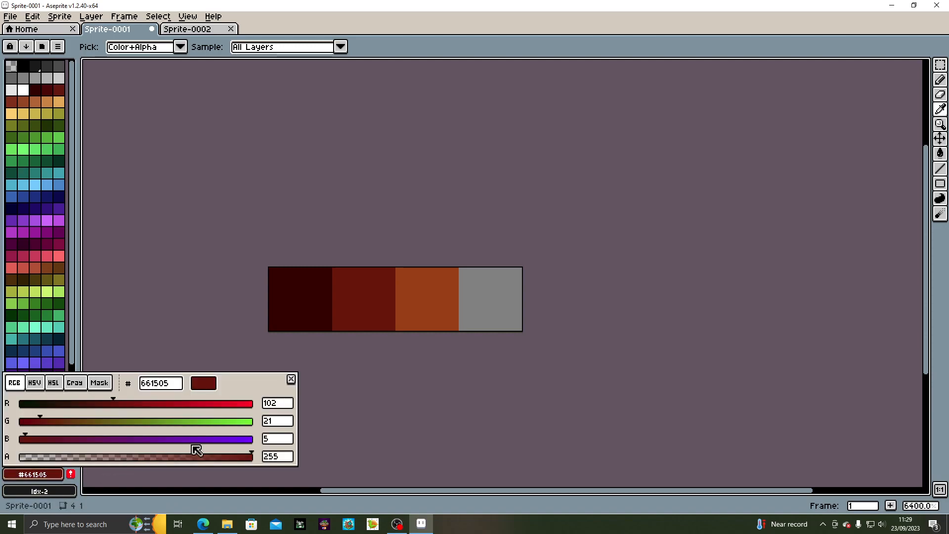
click(35, 383)
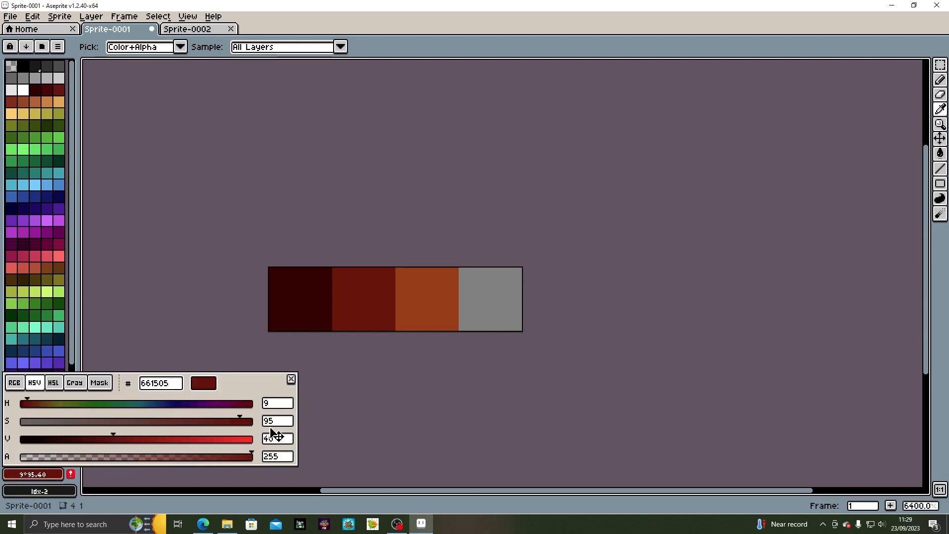
text(20)
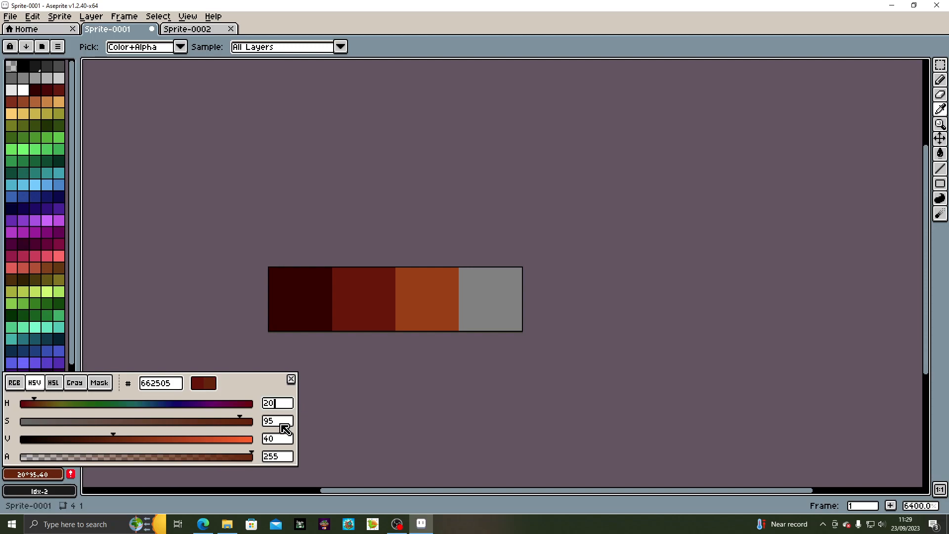
click(940, 80)
click(367, 306)
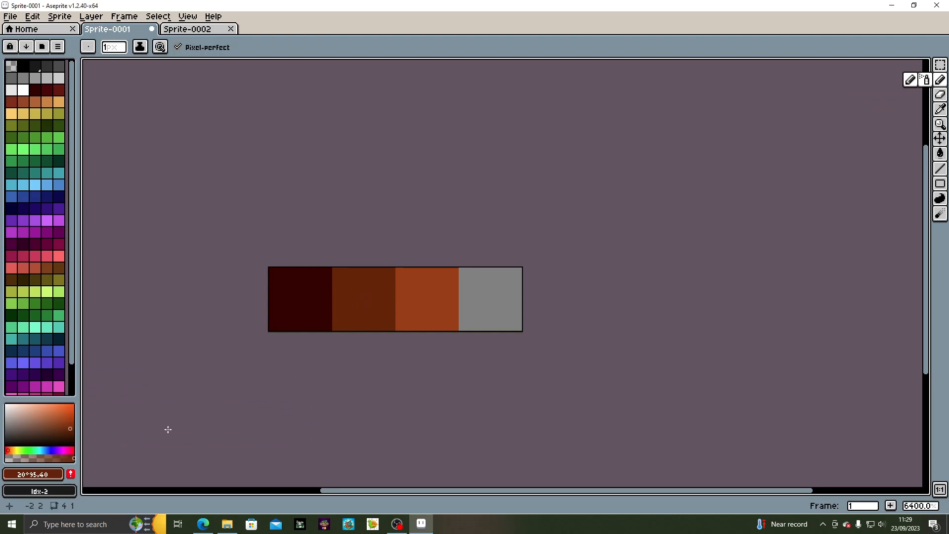
Set the foreground colour to hue 30, saturation 90 and value 60, and repaint the third pixel with it
click(33, 474)
click(289, 407)
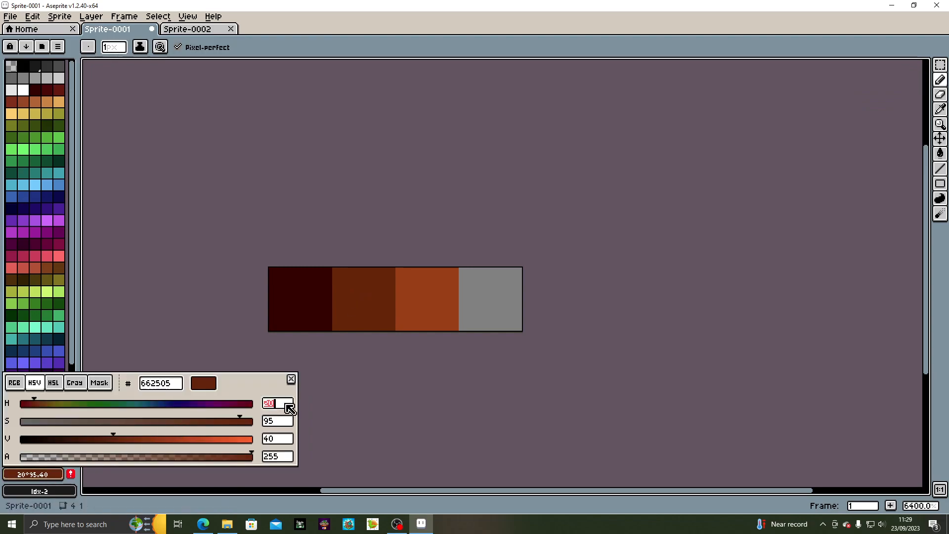
text(30)
click(284, 423)
text(8)
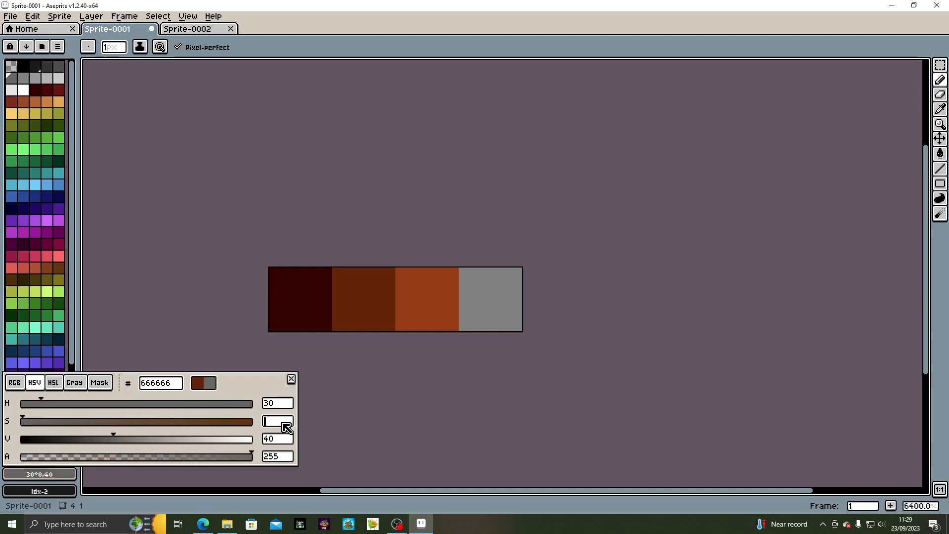
key(BackSpace)
text(90)
click(283, 441)
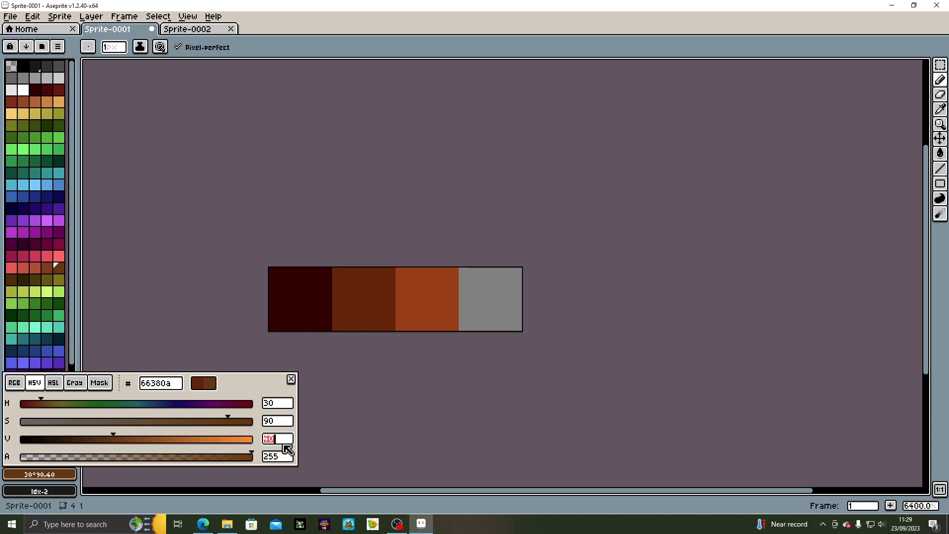
text(60)
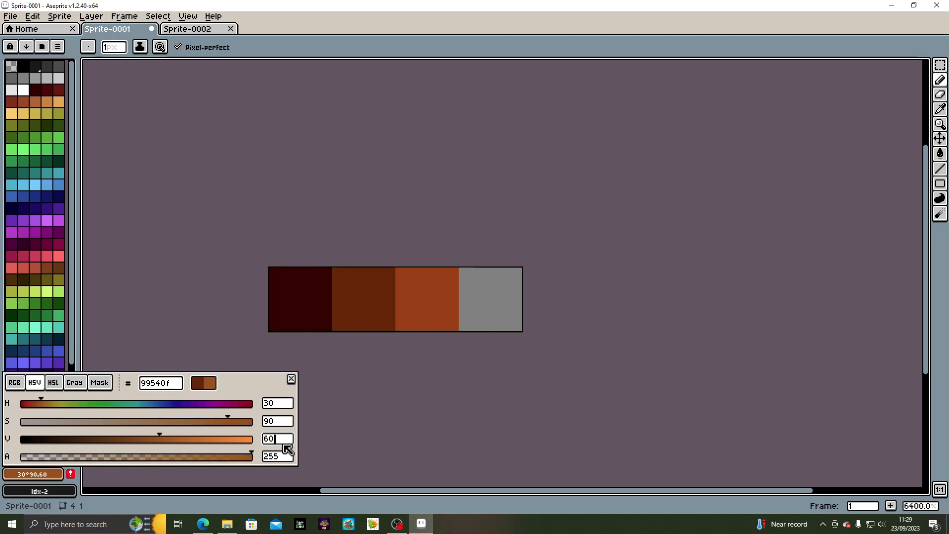
click(434, 283)
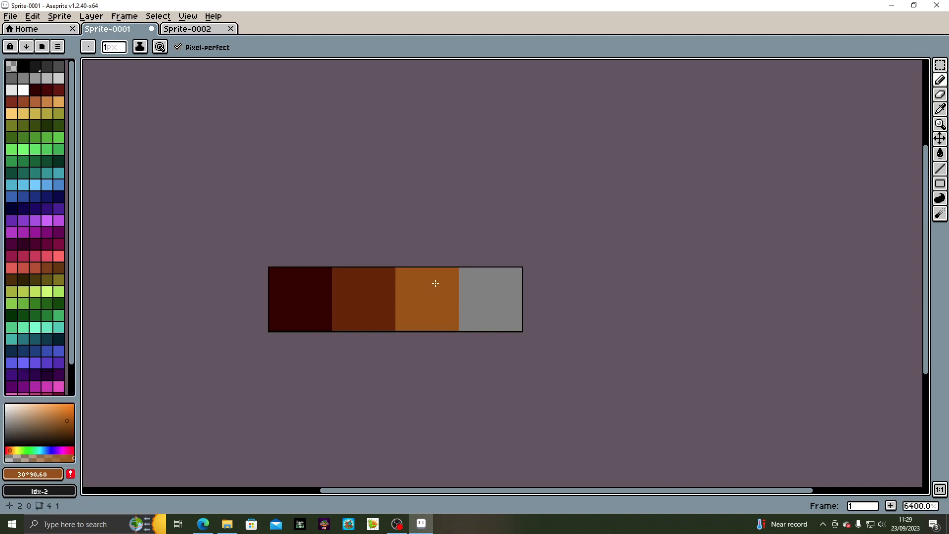
Set the foreground colour to hue 40, saturation 85 and value 80, and paint the empty fourth pixel of the strip
click(30, 474)
click(279, 403)
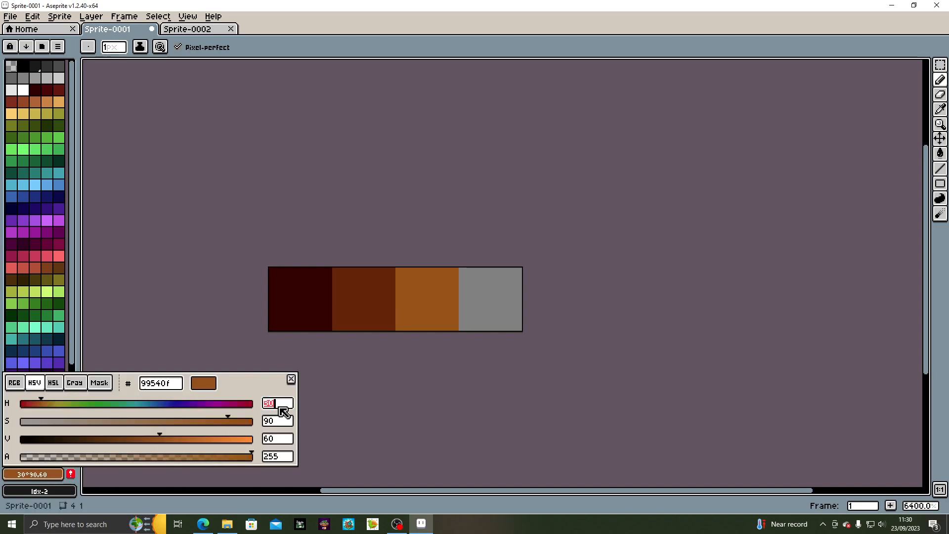
text(40)
click(292, 422)
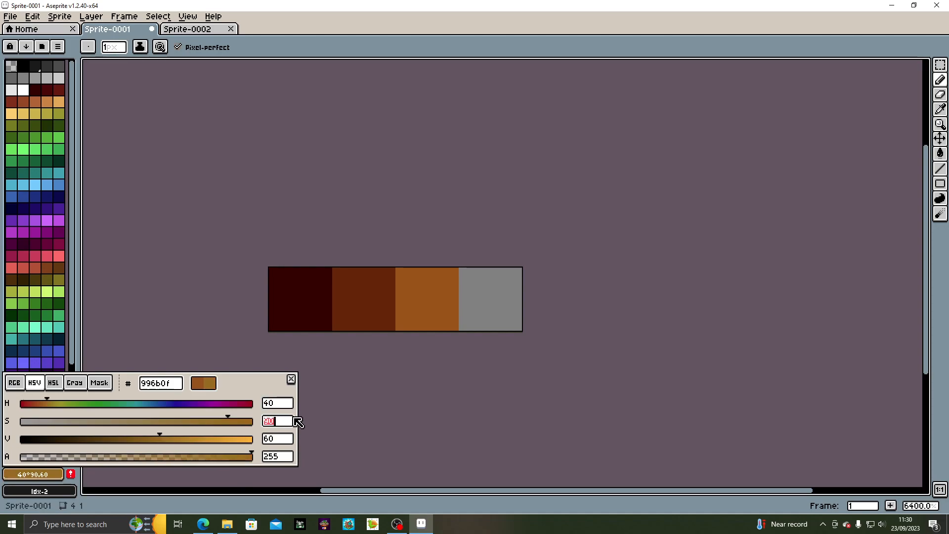
text(85)
click(288, 441)
text(80)
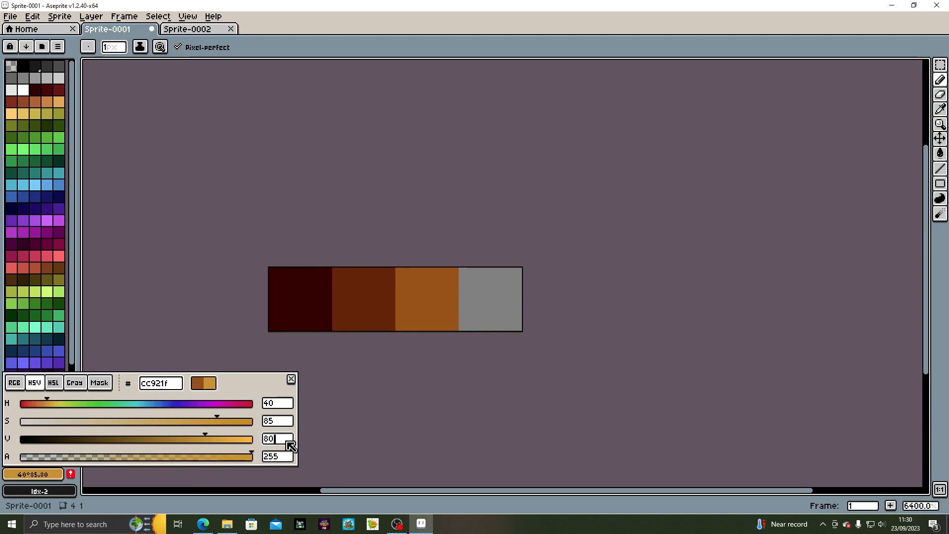
click(512, 309)
scroll(354, 413, down, 3)
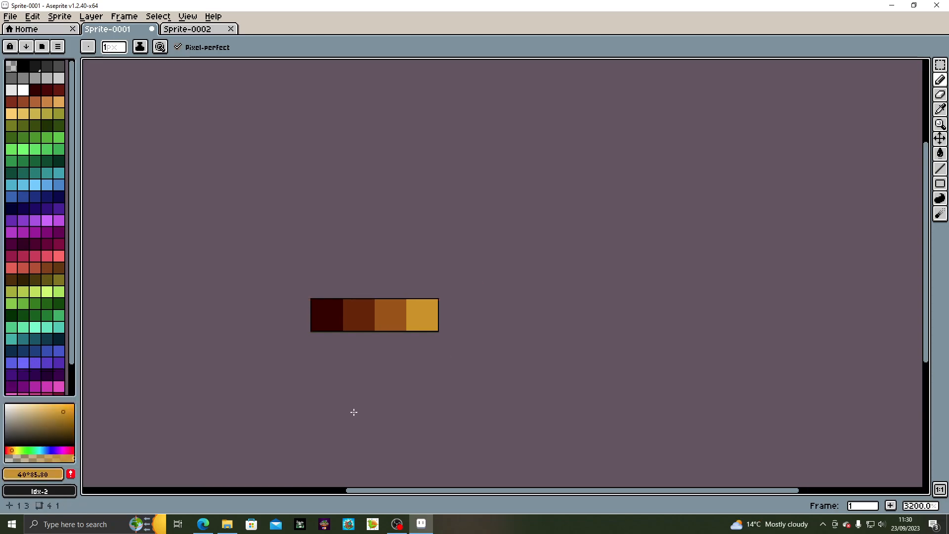
scroll(357, 369, up, 3)
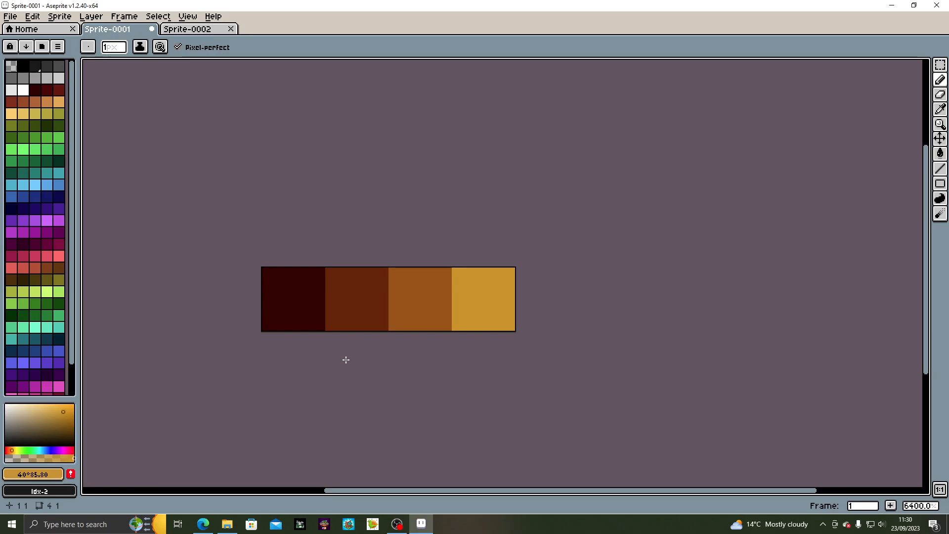
click(193, 35)
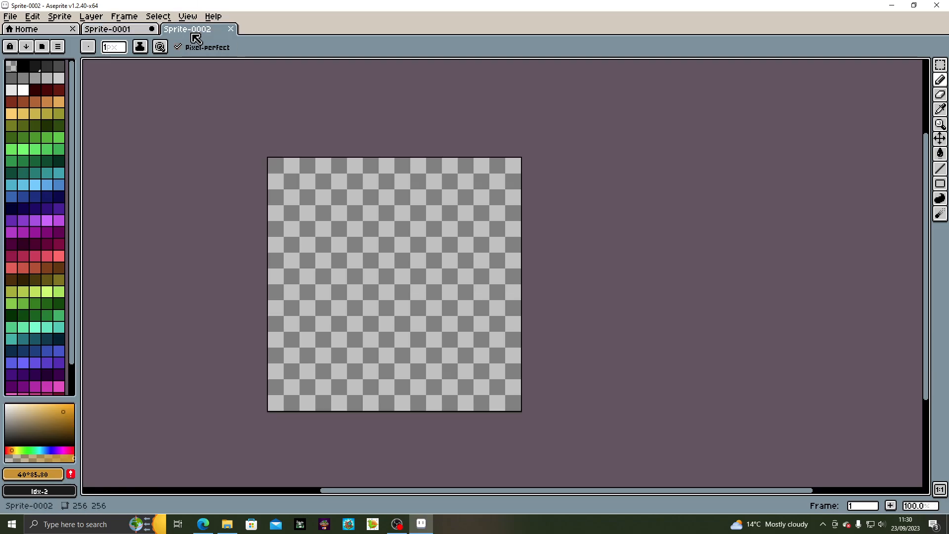
click(59, 47)
click(119, 31)
click(119, 31)
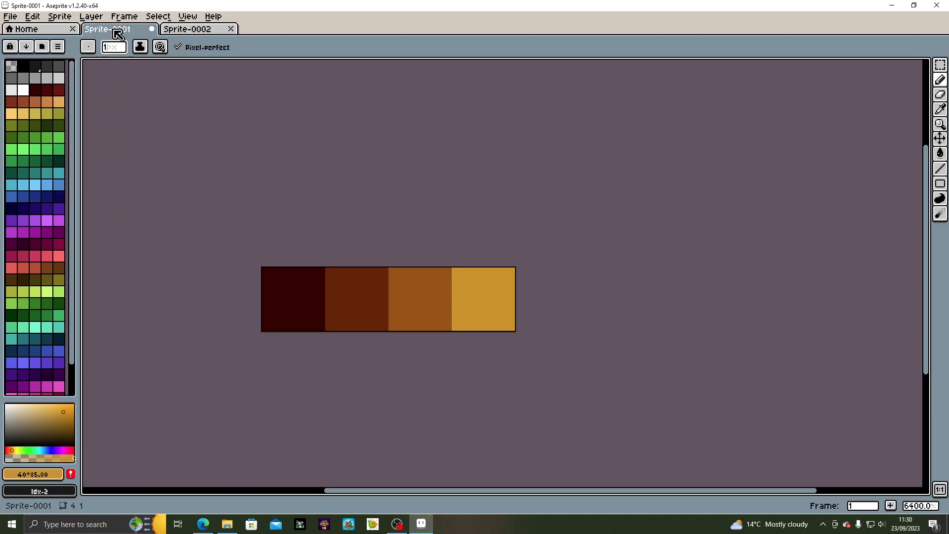
Save the four-colour strip sprite in the My Palettes folder under the name Hot GB style
click(11, 16)
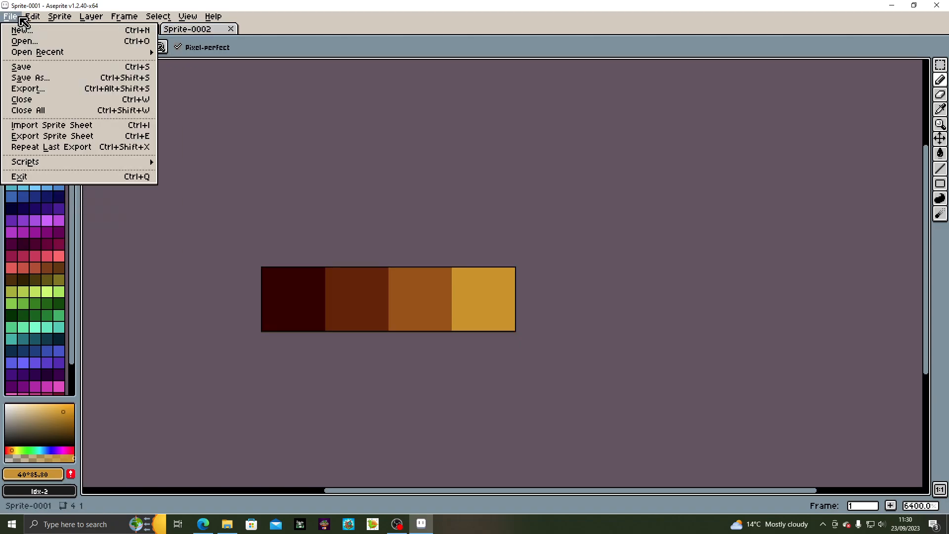
click(47, 77)
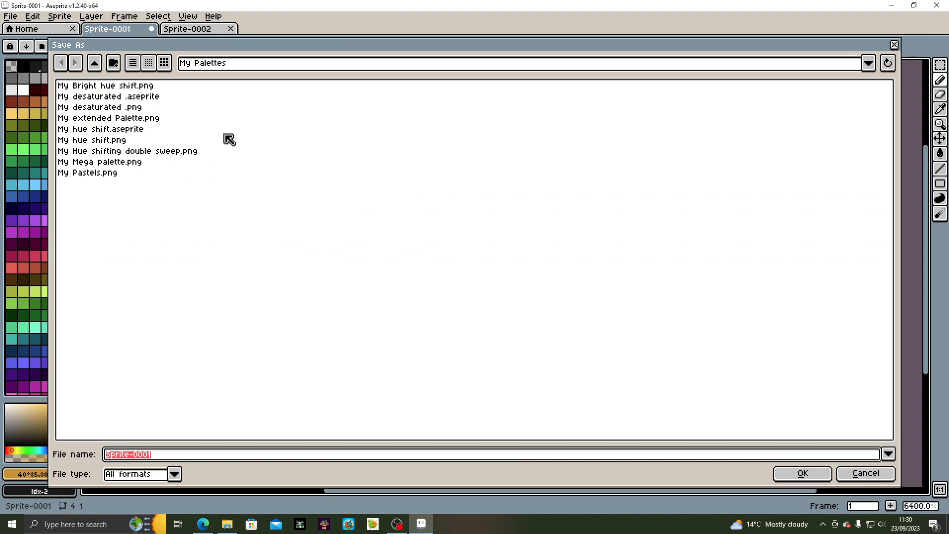
text(Hot GB style)
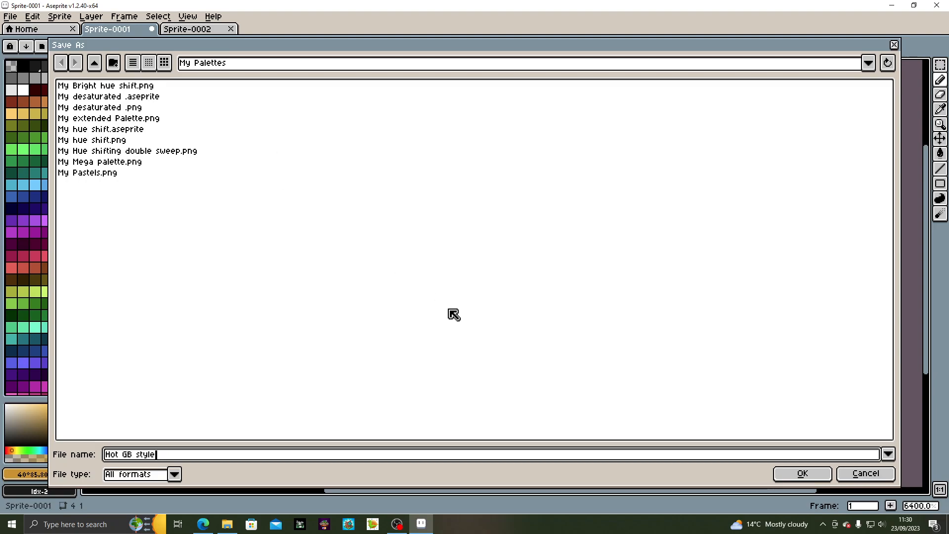
click(810, 477)
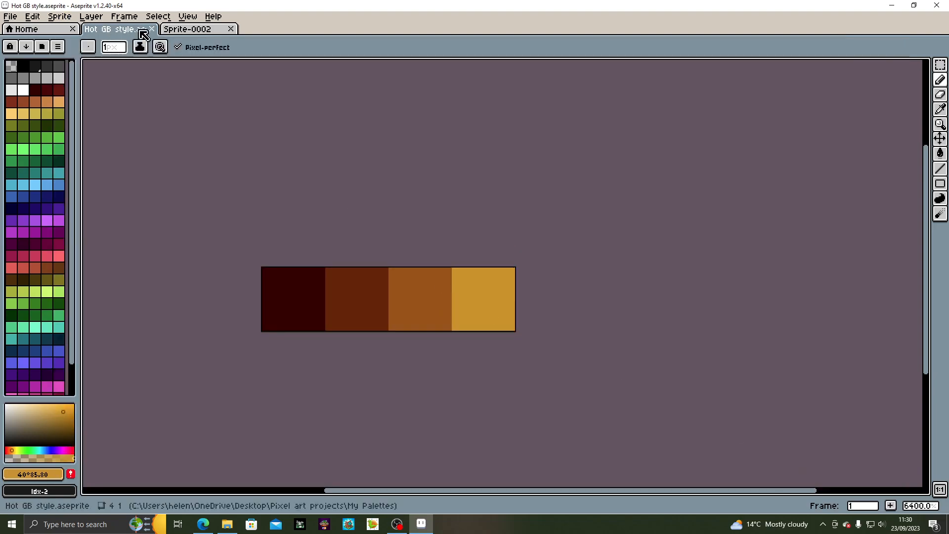
Try to load Hot GB style.aseprite from the My Palettes folder as the palette of Sprite-0002
click(202, 32)
click(57, 47)
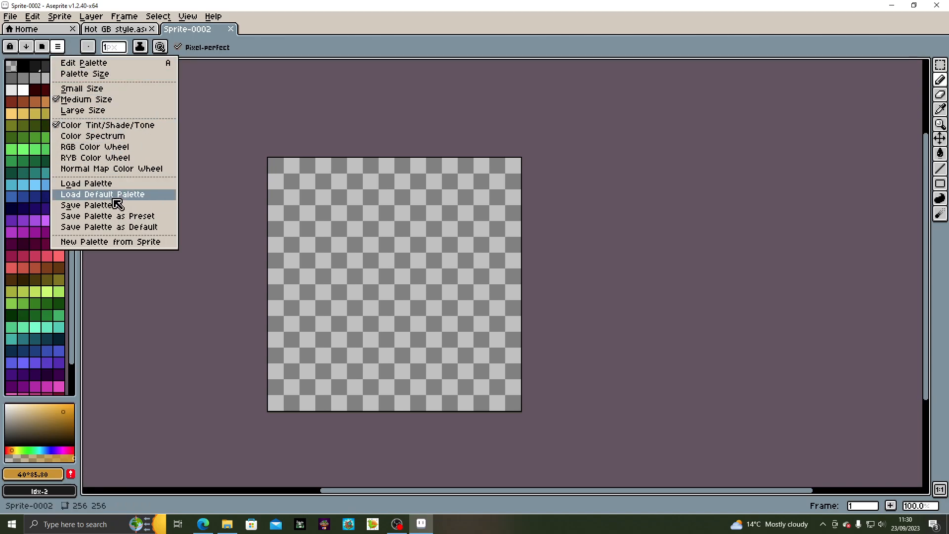
click(120, 185)
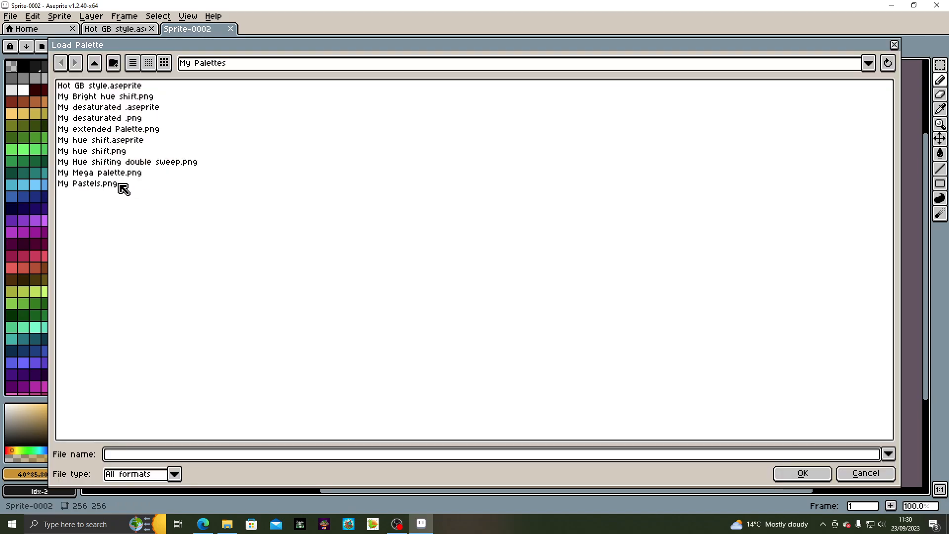
click(110, 86)
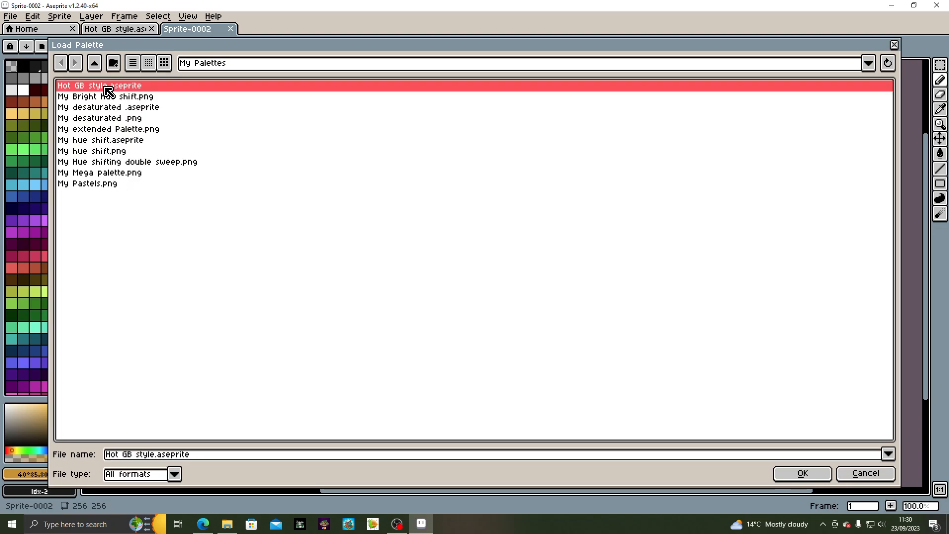
click(801, 474)
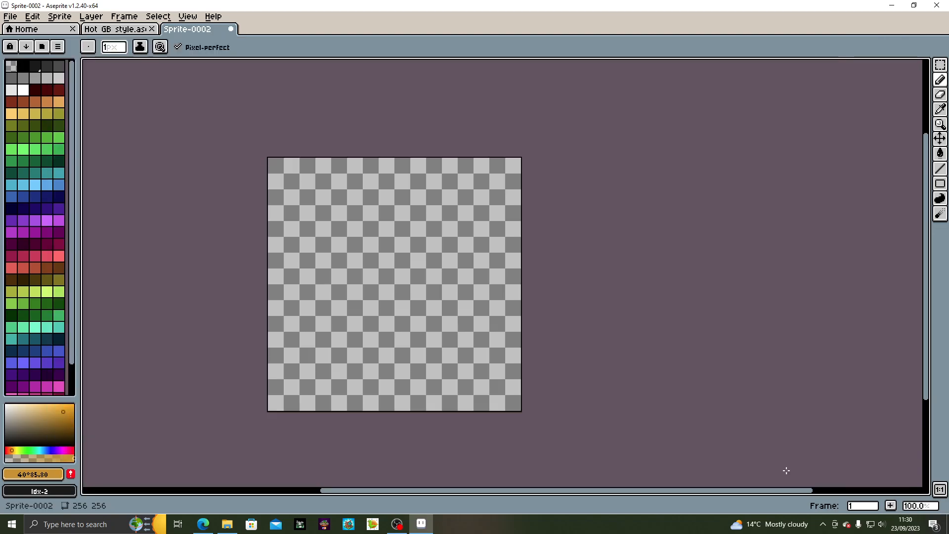
Save the four-colour strip sprite again as a PNG file named Hot GB style.png in the My Palettes folder
click(116, 29)
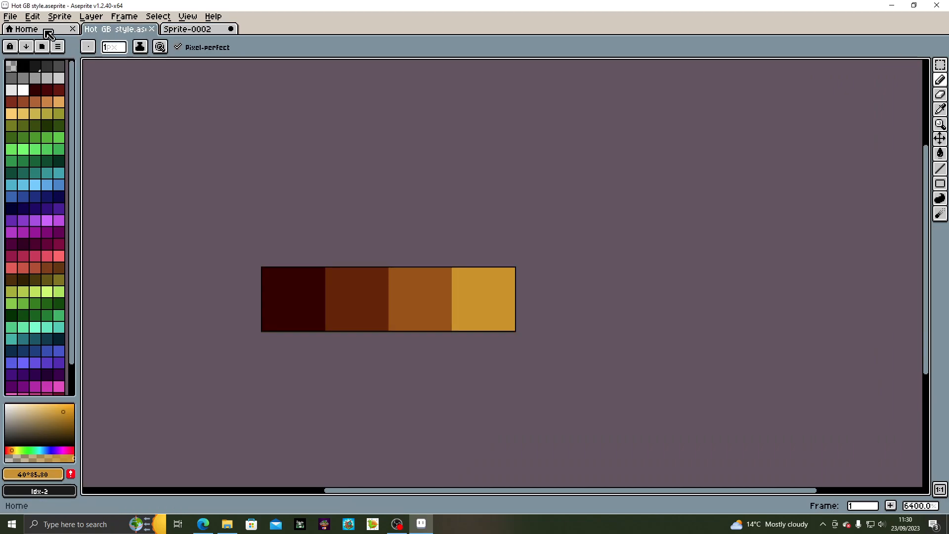
click(16, 19)
click(35, 78)
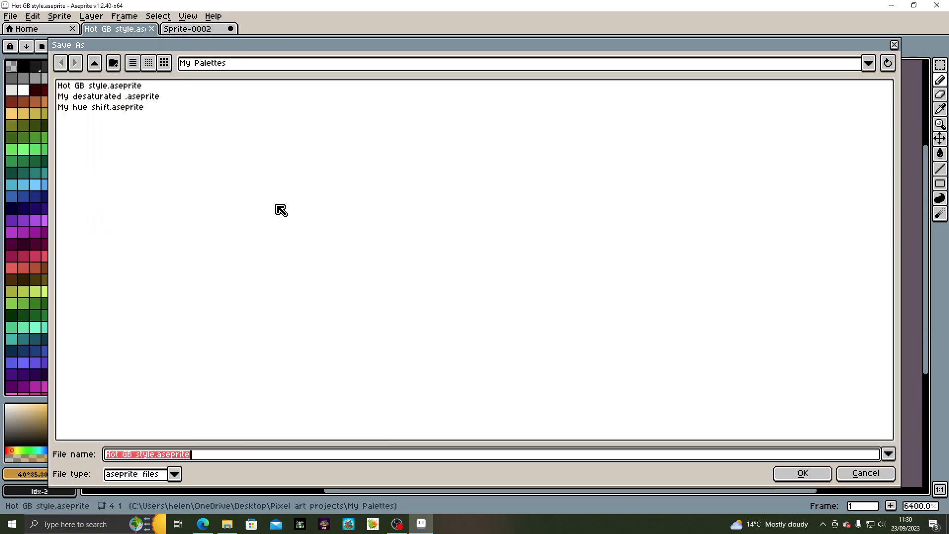
click(159, 483)
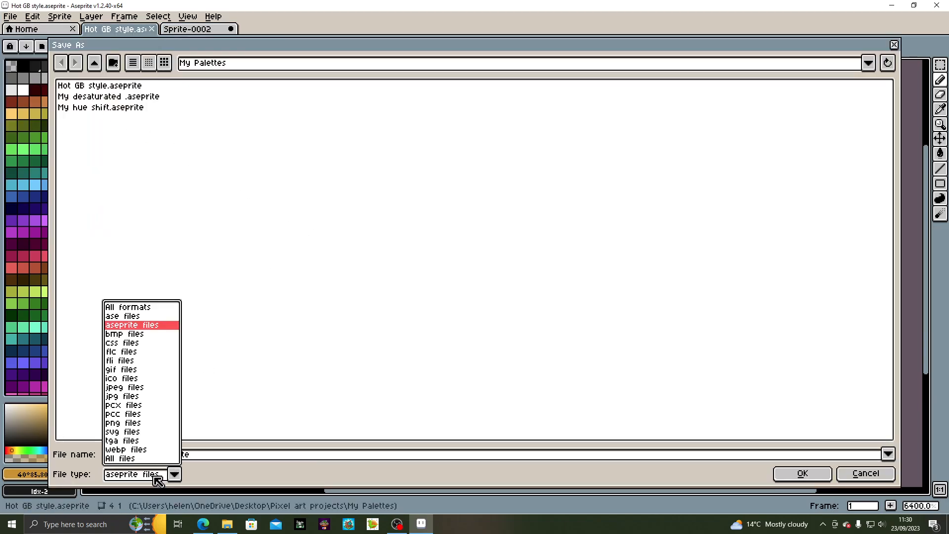
click(131, 423)
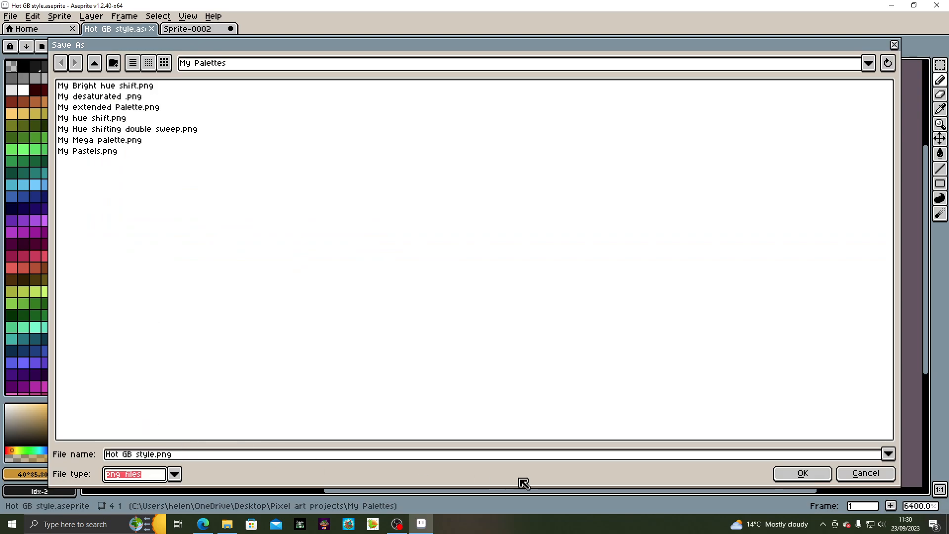
click(802, 475)
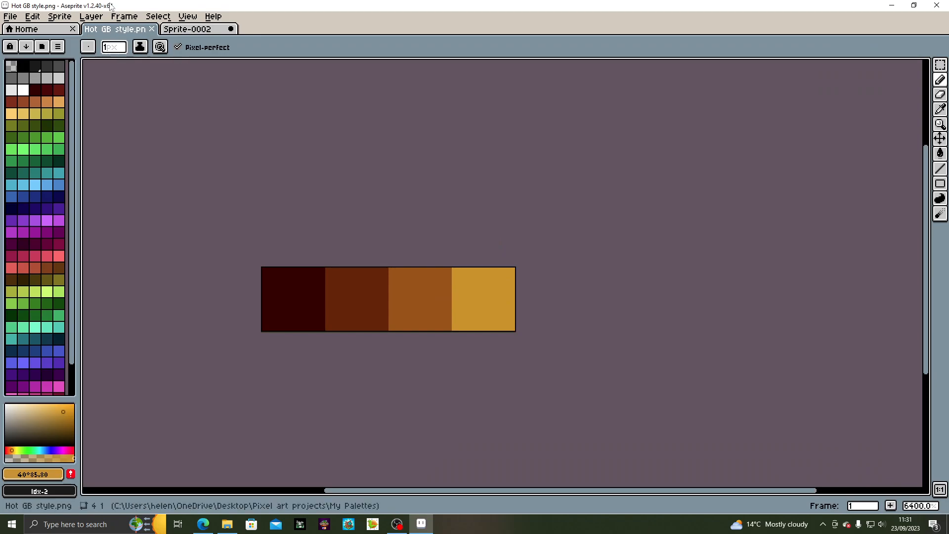
Load Hot GB style.png from the My Palettes folder as the palette of Sprite-0002
click(210, 31)
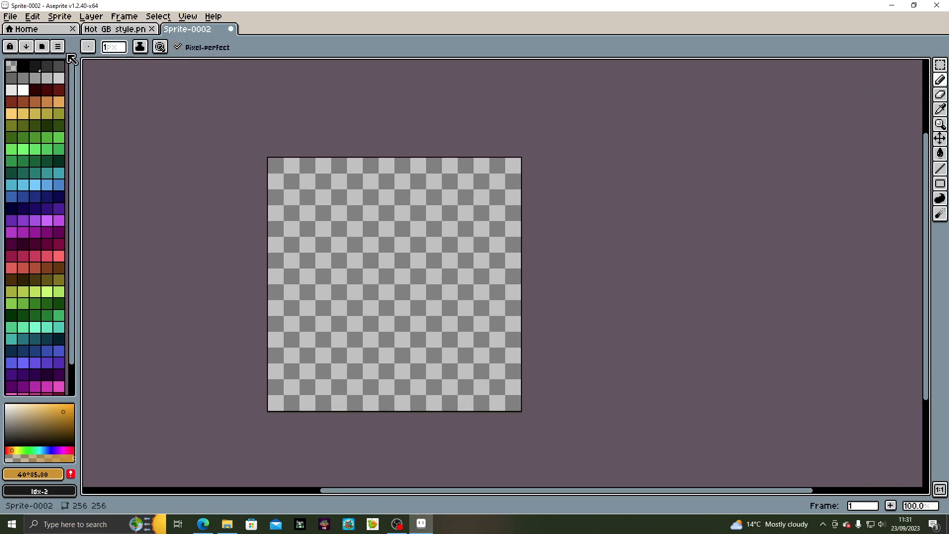
click(59, 48)
click(110, 187)
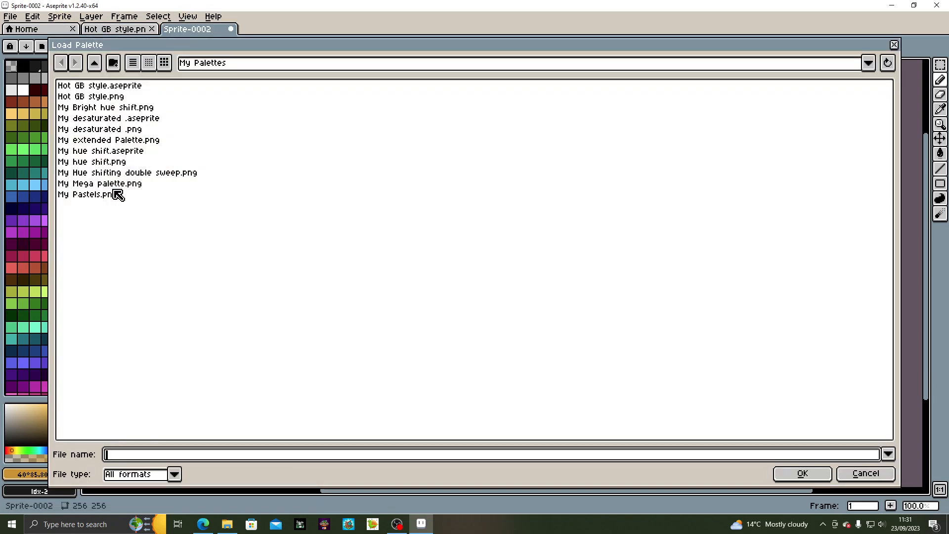
click(108, 96)
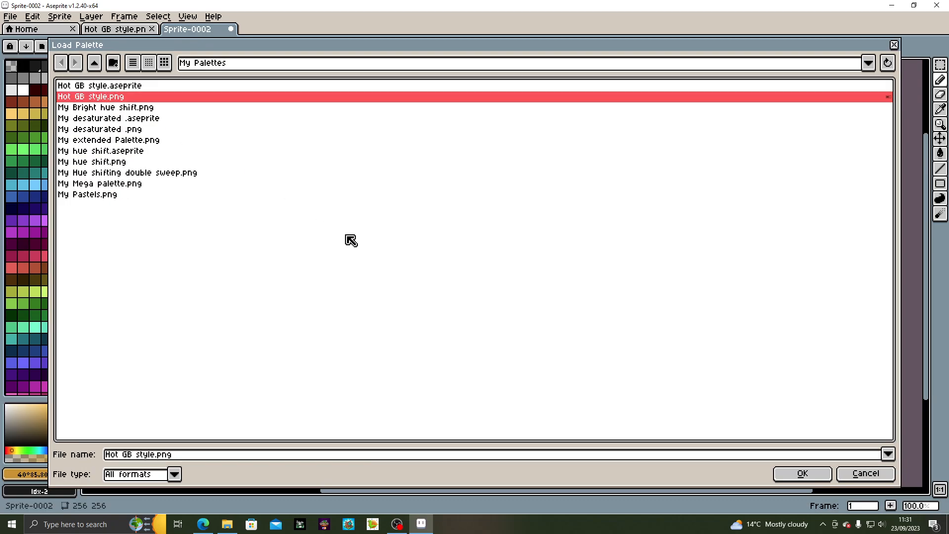
click(791, 475)
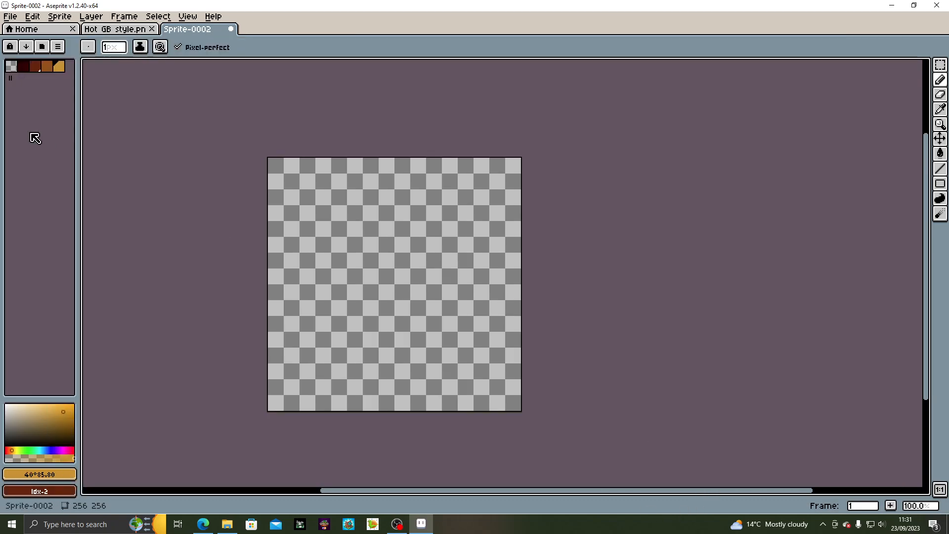
Make the palette's darkest brown, index 1, the foreground colour for drawing on the blank sprite
scroll(196, 188, up, 2)
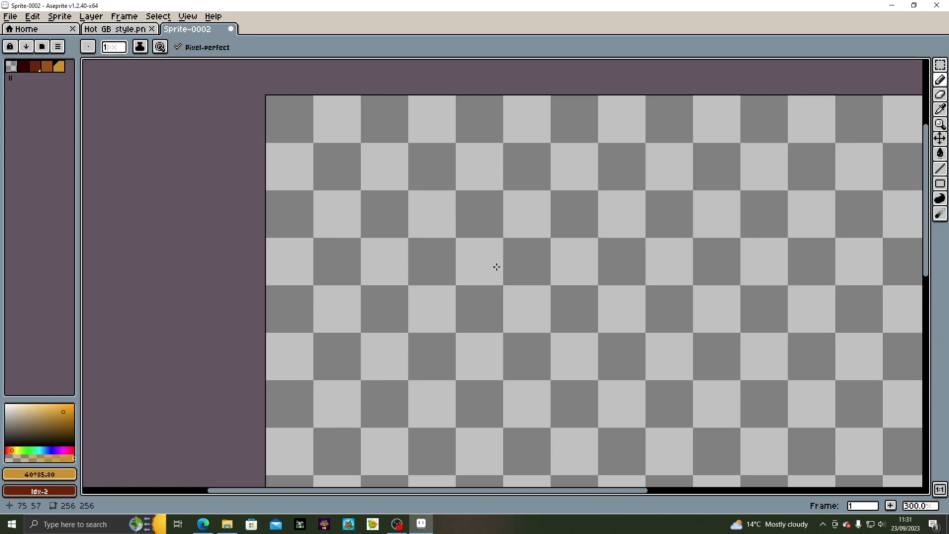
scroll(496, 268, down, 2)
drag(496, 267, 318, 229)
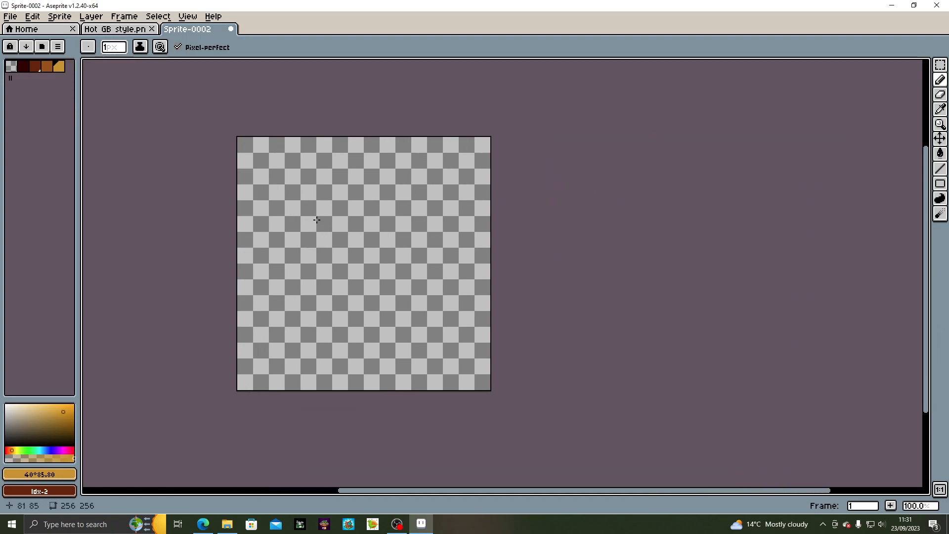
scroll(311, 206, up, 1)
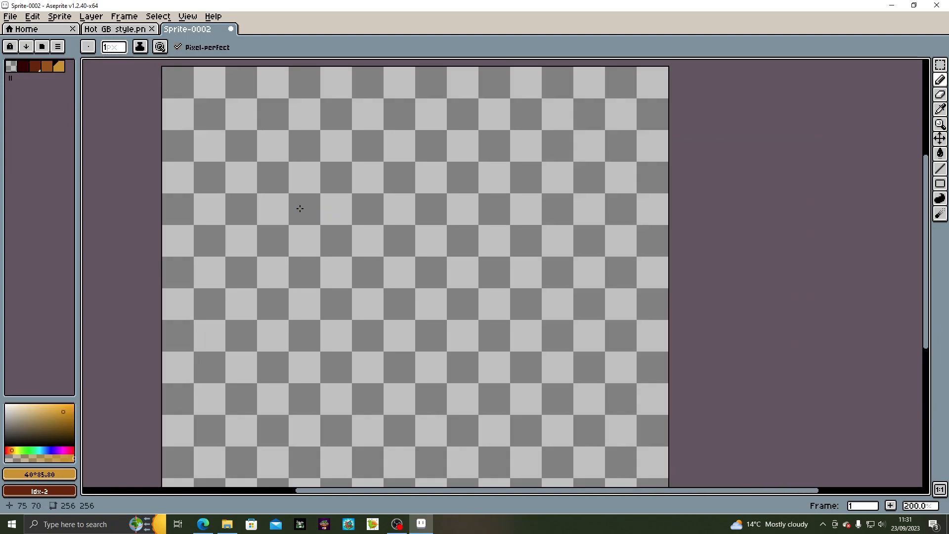
click(24, 66)
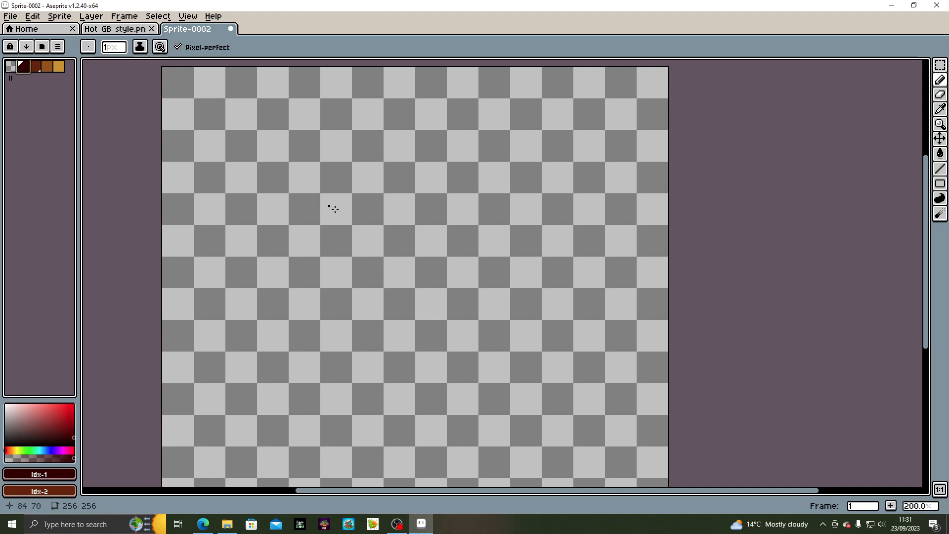
Apply a grid to the sprite with its origin at 0, 0 and cells 16 pixels wide and 16 pixels high
click(158, 17)
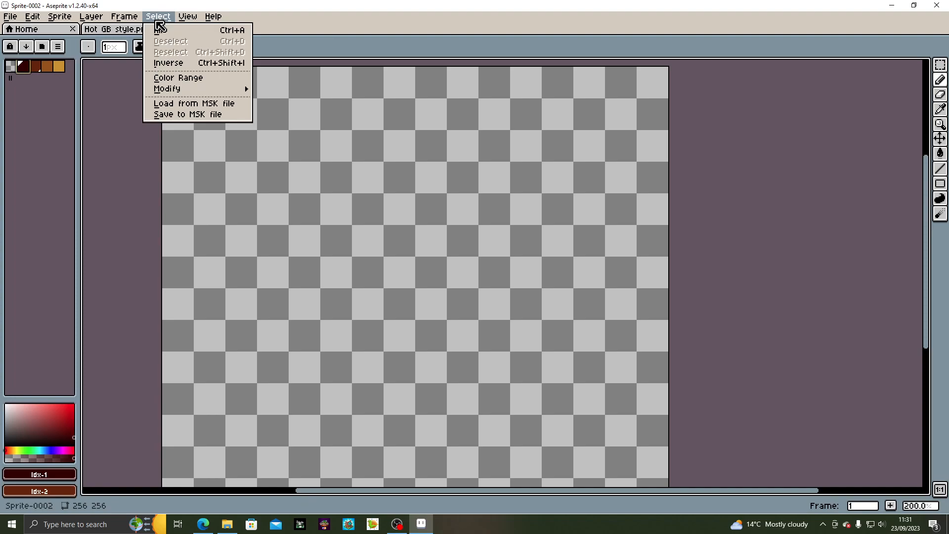
mouse_move(208, 74)
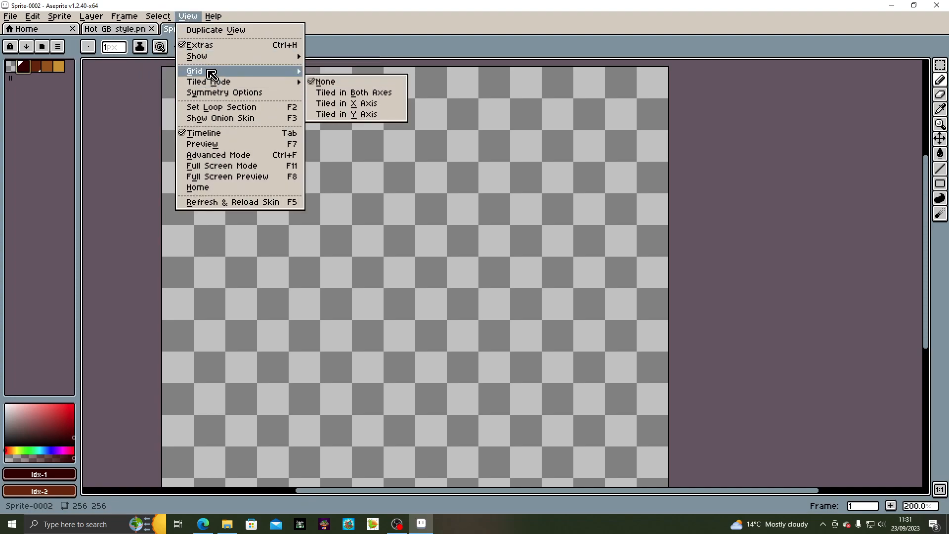
click(329, 76)
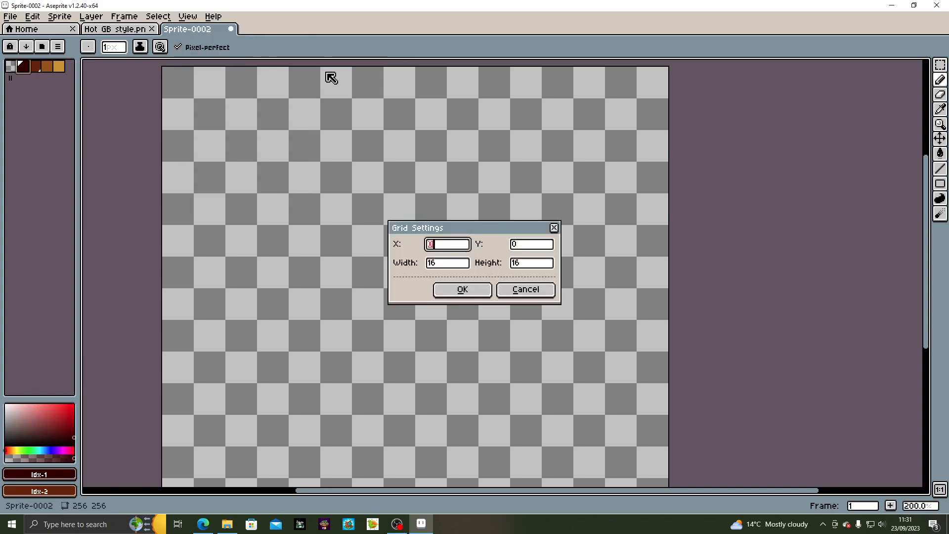
click(464, 290)
click(188, 17)
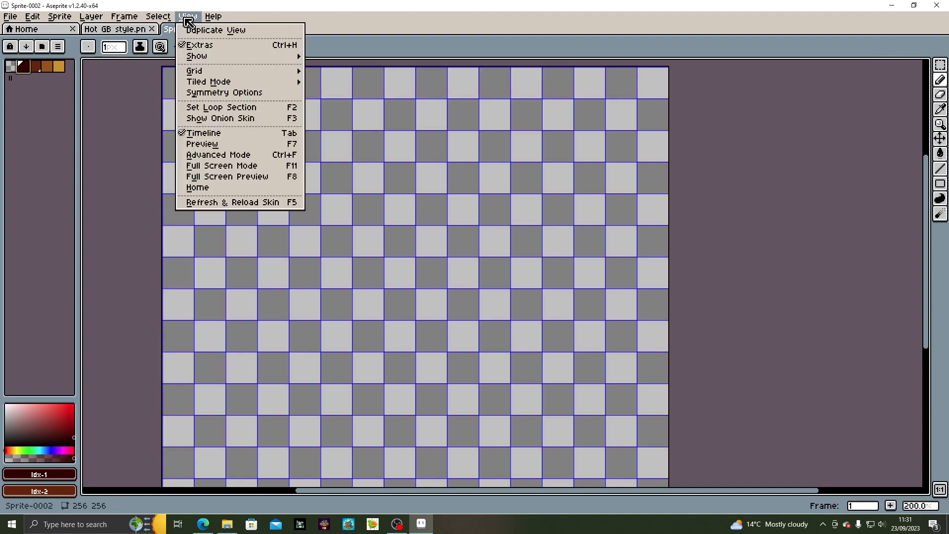
mouse_move(206, 74)
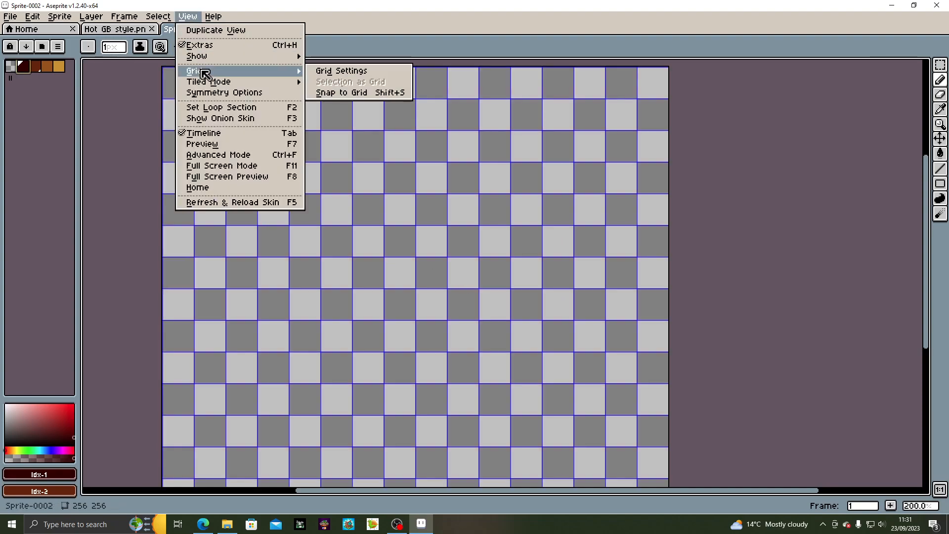
click(367, 73)
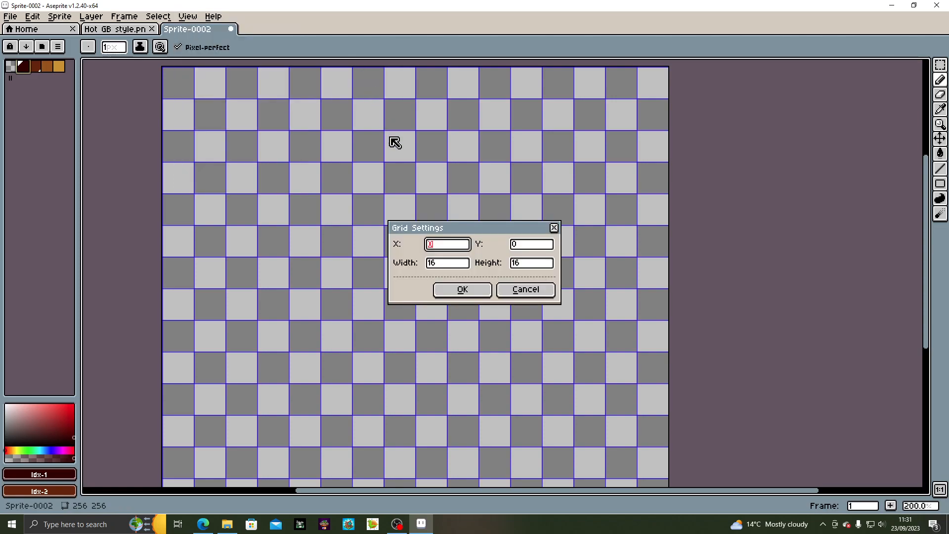
click(529, 293)
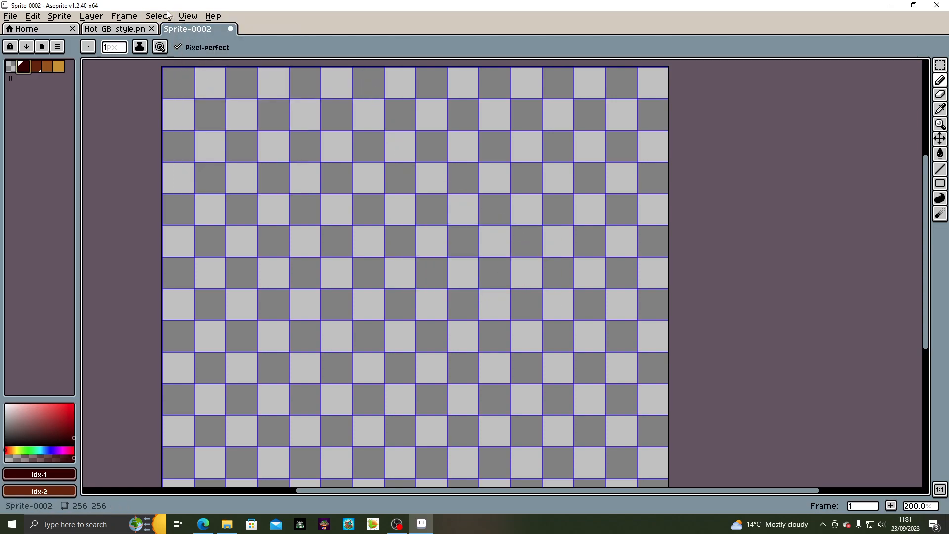
click(186, 17)
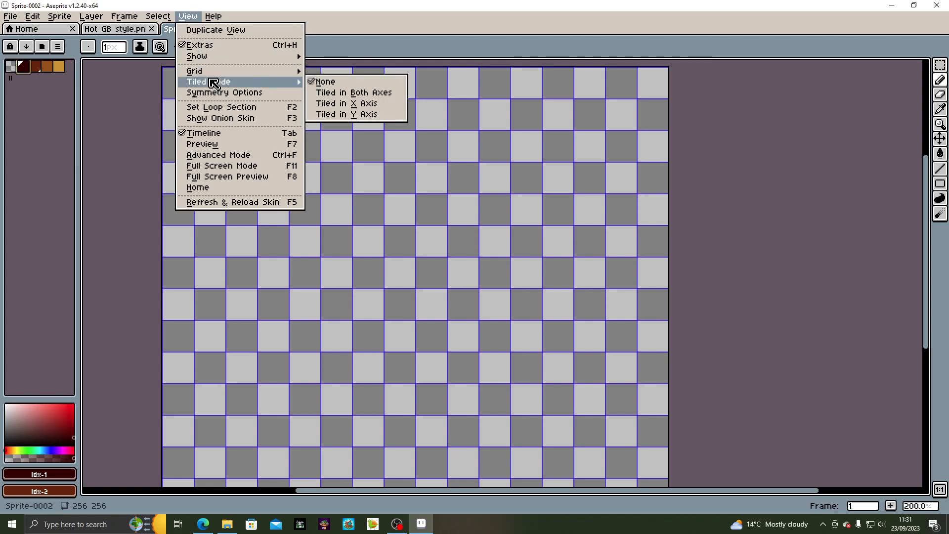
mouse_move(214, 75)
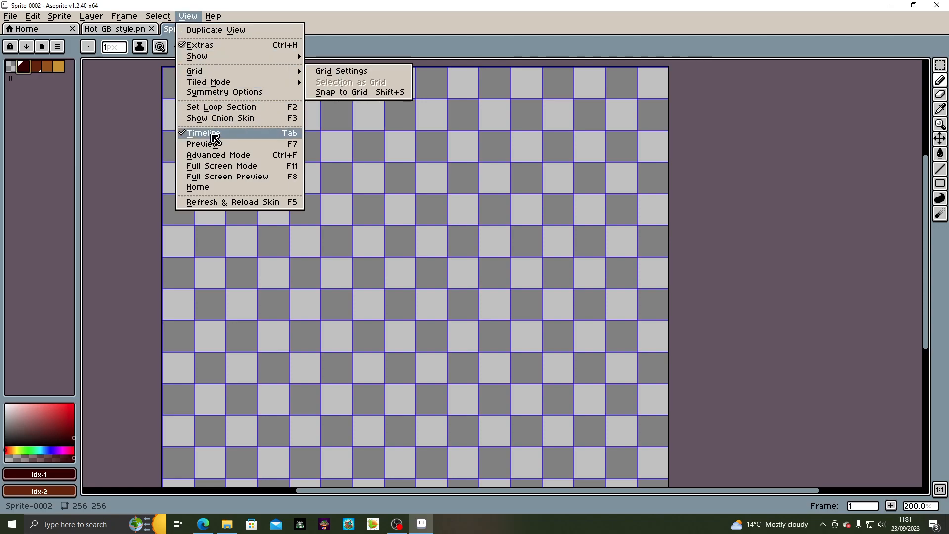
mouse_move(135, 23)
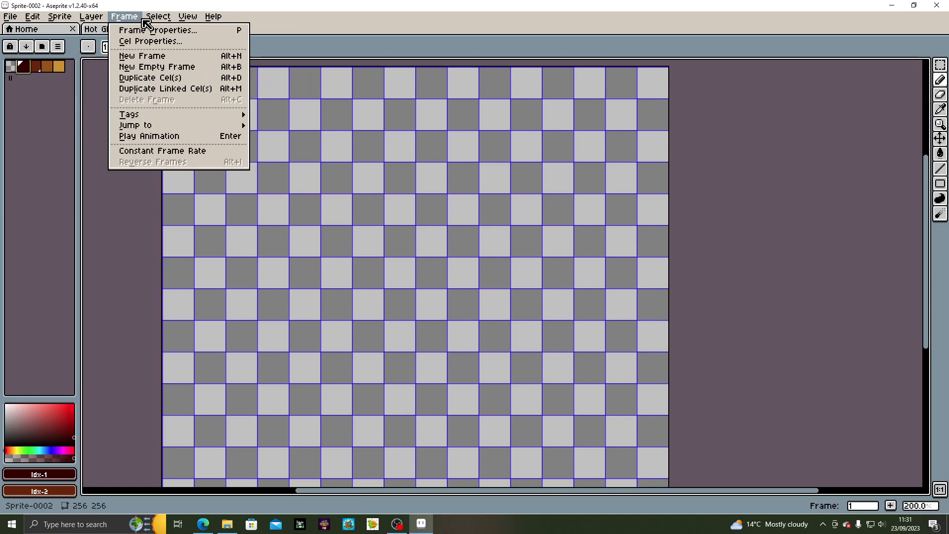
mouse_move(220, 22)
mouse_move(190, 20)
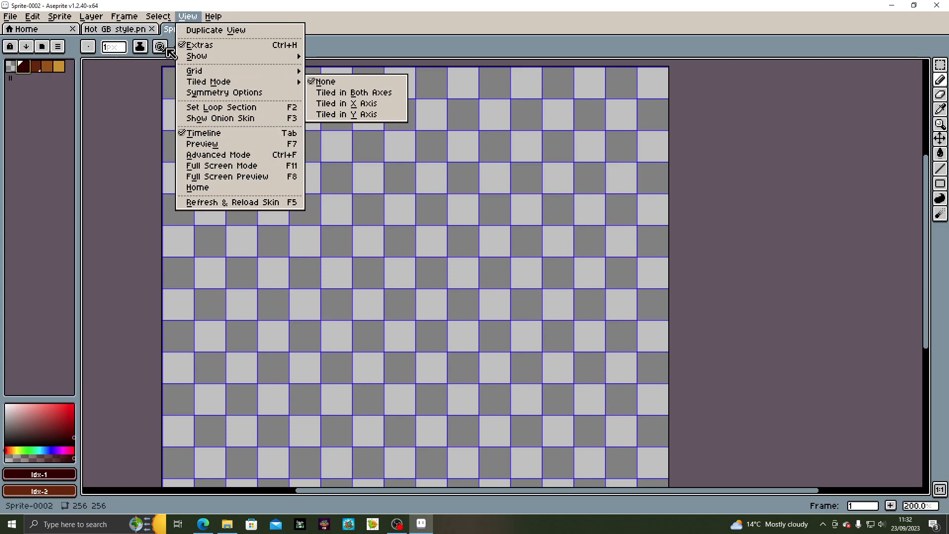
mouse_move(66, 23)
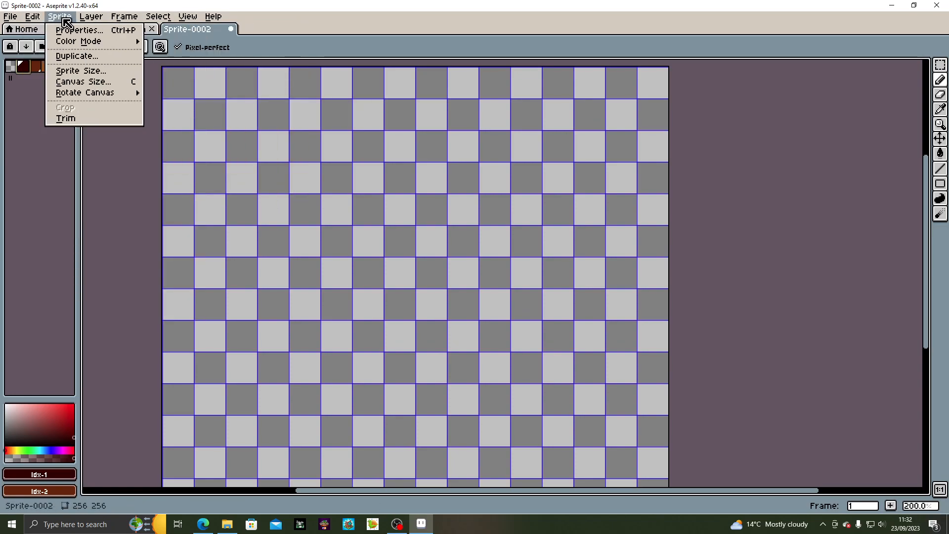
Draw a character's legs in index 1 at the base of the first grid cell, 4 pixels wide and 3 pixels high
scroll(279, 156, up, 3)
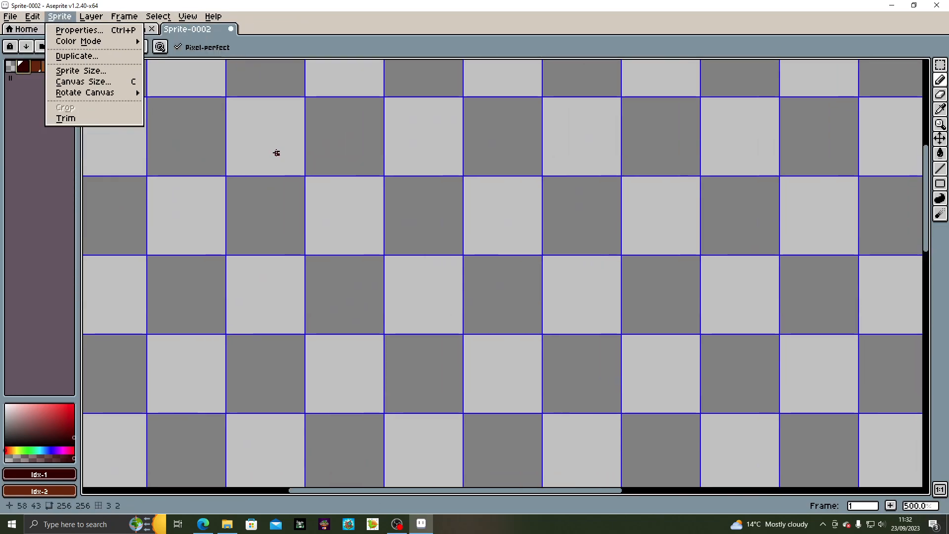
scroll(277, 153, up, 1)
click(56, 164)
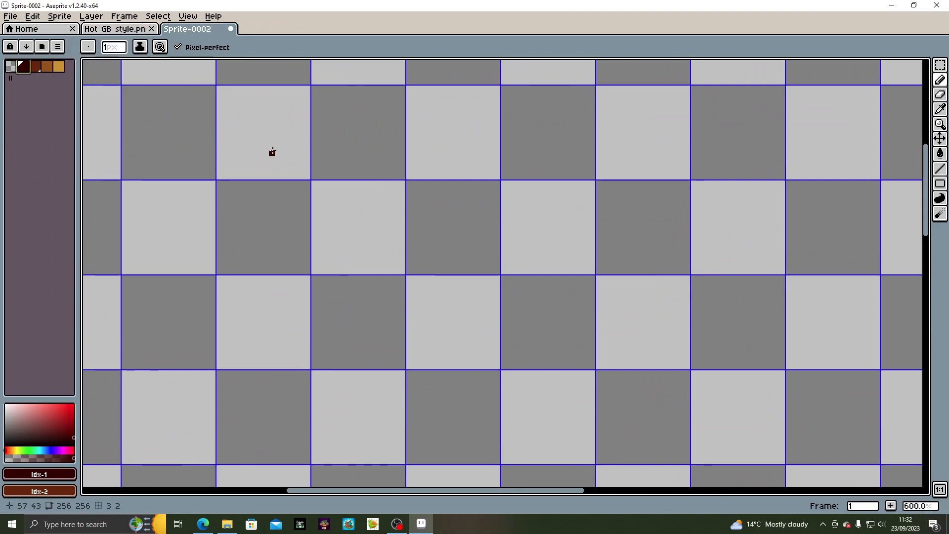
scroll(271, 153, up, 2)
drag(271, 147, 826, 488)
mouse_move(251, 158)
mouse_down()
mouse_move(324, 195)
mouse_move(226, 153)
mouse_move(231, 183)
mouse_up()
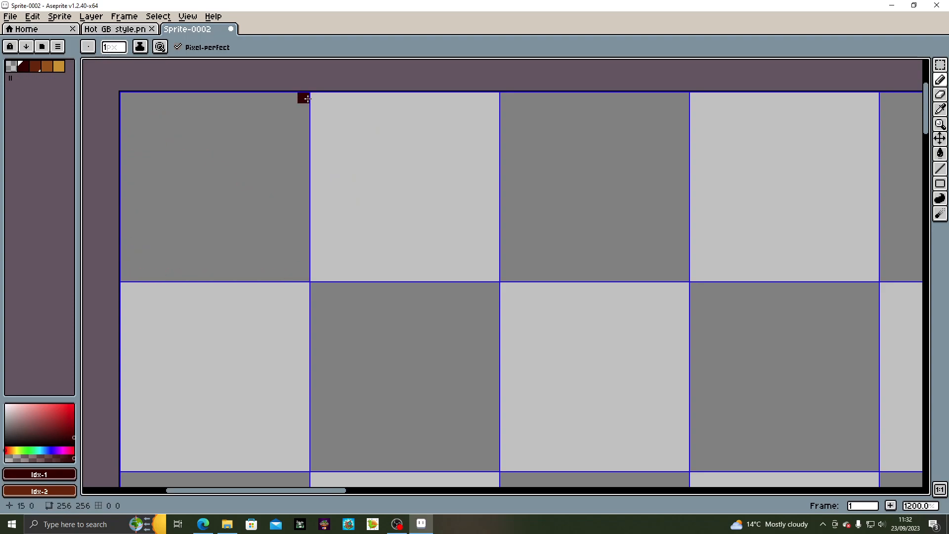
mouse_move(266, 215)
mouse_down()
mouse_move(341, 235)
mouse_move(317, 211)
mouse_move(302, 234)
mouse_up()
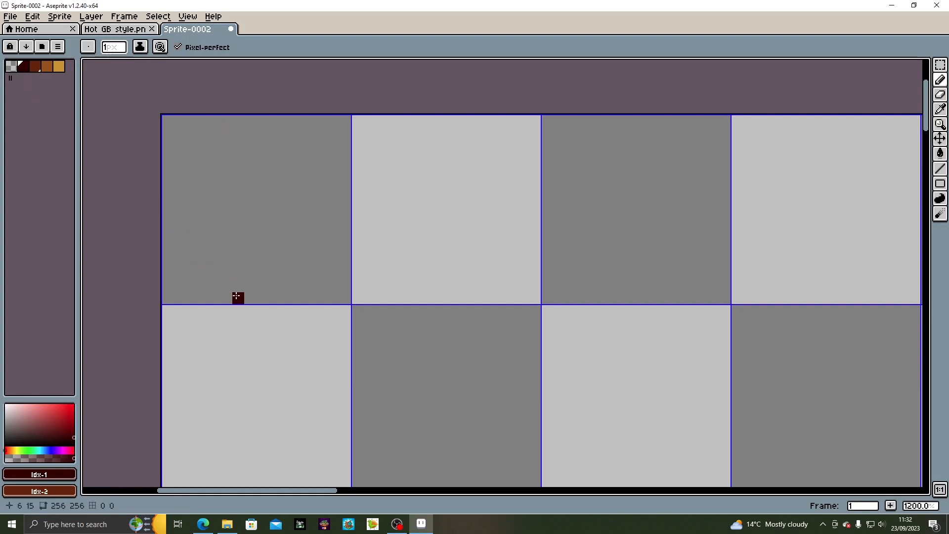
drag(238, 298, 238, 275)
click(274, 298)
click(250, 273)
click(262, 273)
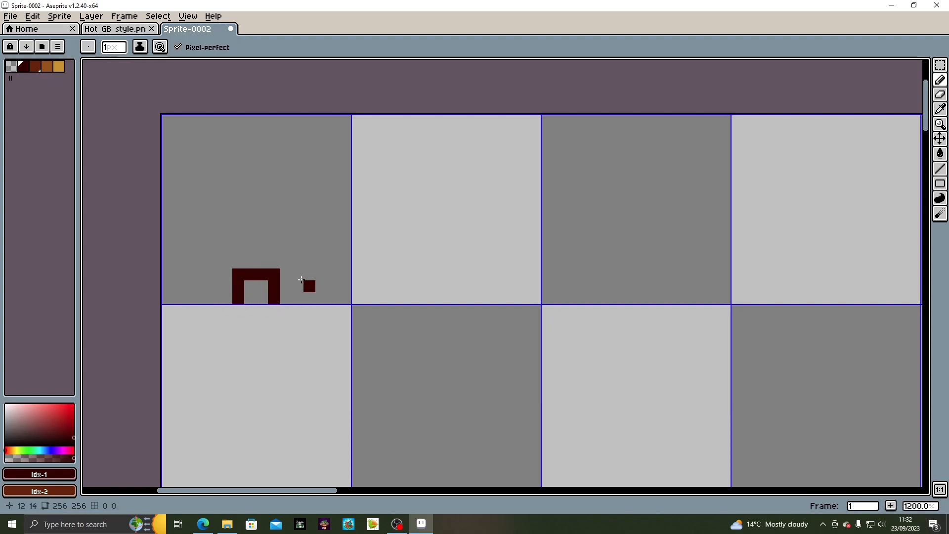
Draw the torso sides above the legs and an outstretched arm on each side, each ending in a raised 2-pixel hand
click(238, 270)
click(286, 266)
mouse_move(276, 263)
mouse_down()
mouse_move(276, 249)
mouse_move(309, 251)
mouse_move(310, 239)
mouse_up()
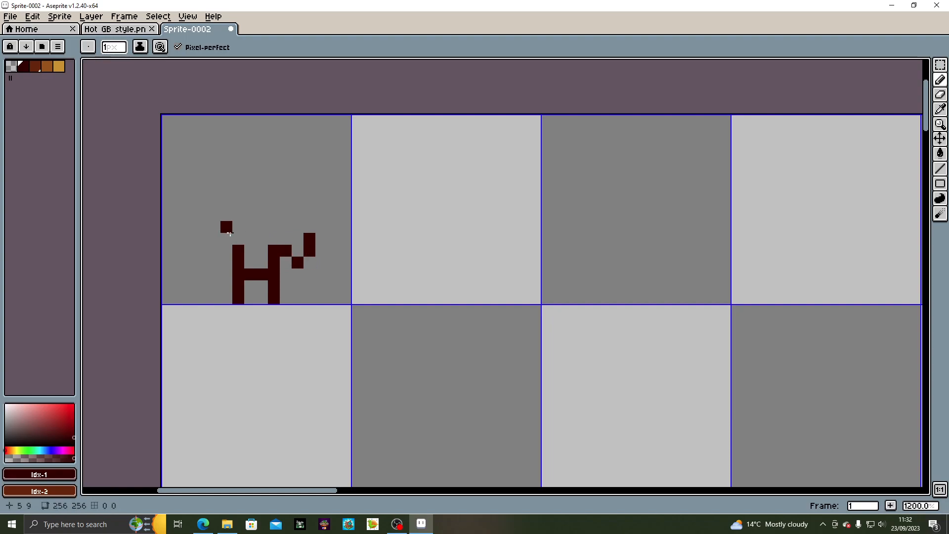
click(227, 250)
click(214, 262)
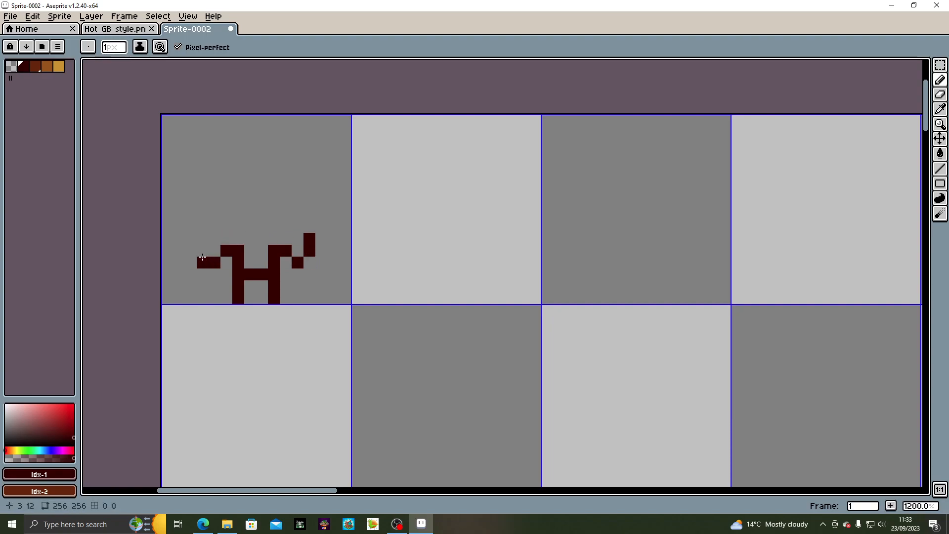
drag(202, 250, 203, 238)
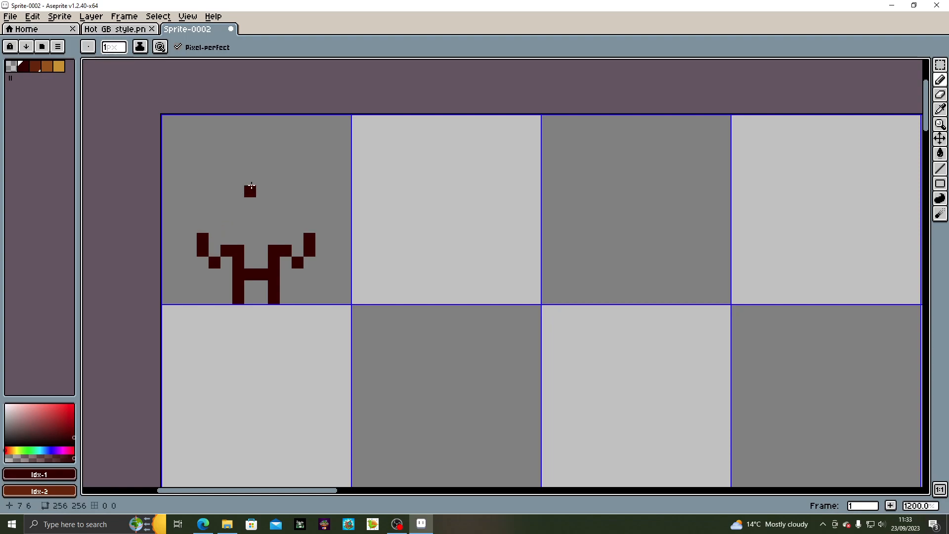
Draw a 4-pixel chin line above the torso with jaw pixels stepping up and outward on both sides
drag(241, 214, 286, 203)
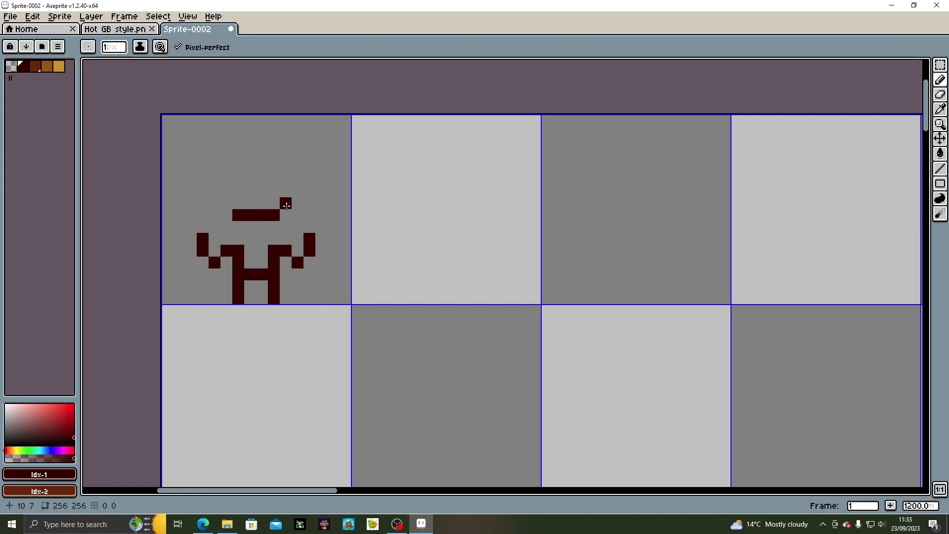
click(295, 203)
drag(226, 202, 203, 191)
click(310, 191)
click(310, 180)
click(201, 178)
key(ctrl+z)
click(262, 178)
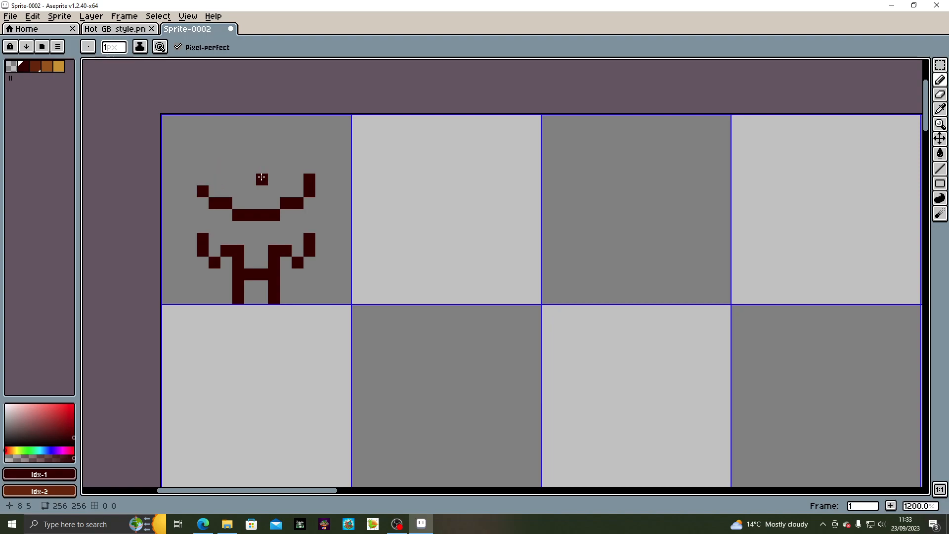
key(ctrl+z)
click(323, 181)
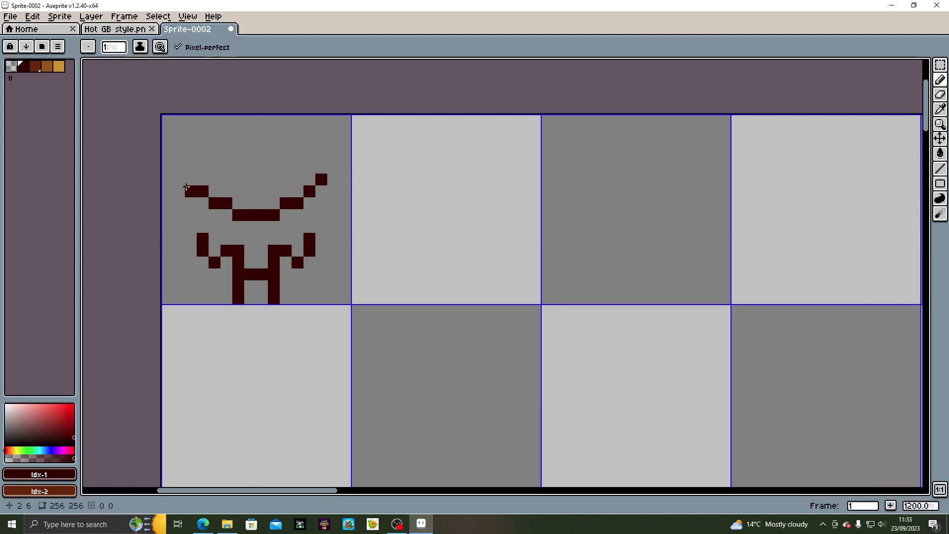
click(207, 168)
key(ctrl+z)
key(ctrl+z)
key(ctrl+z)
key(ctrl+z)
key(ctrl+z)
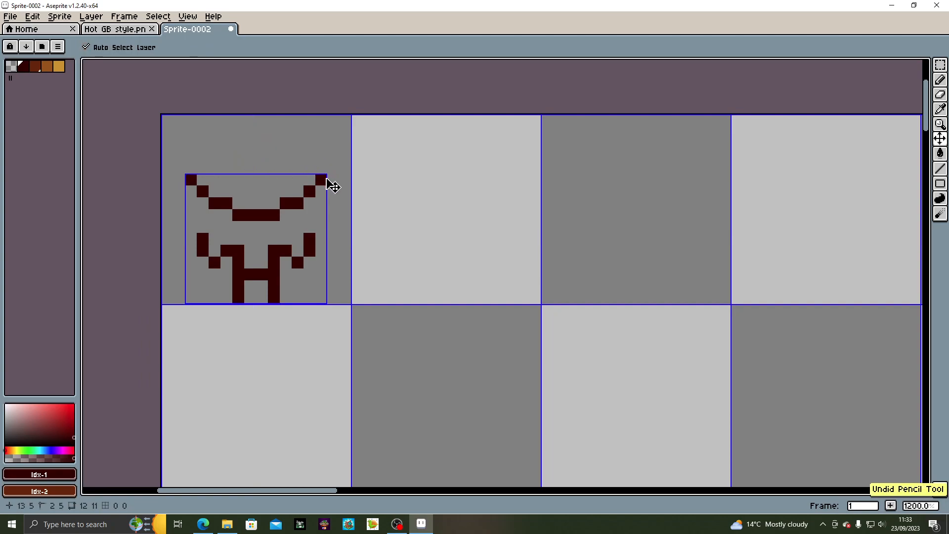
key(ctrl+z)
key(ctrl+z)
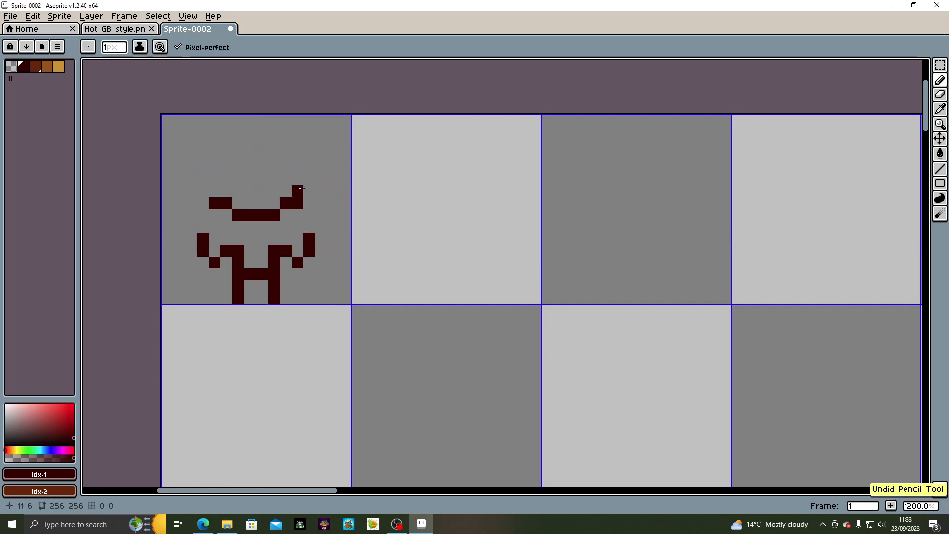
Close the wide head outline with rounded sides and a 6-pixel top, and add two shoulder pixels on each side below the chin
click(297, 176)
click(202, 190)
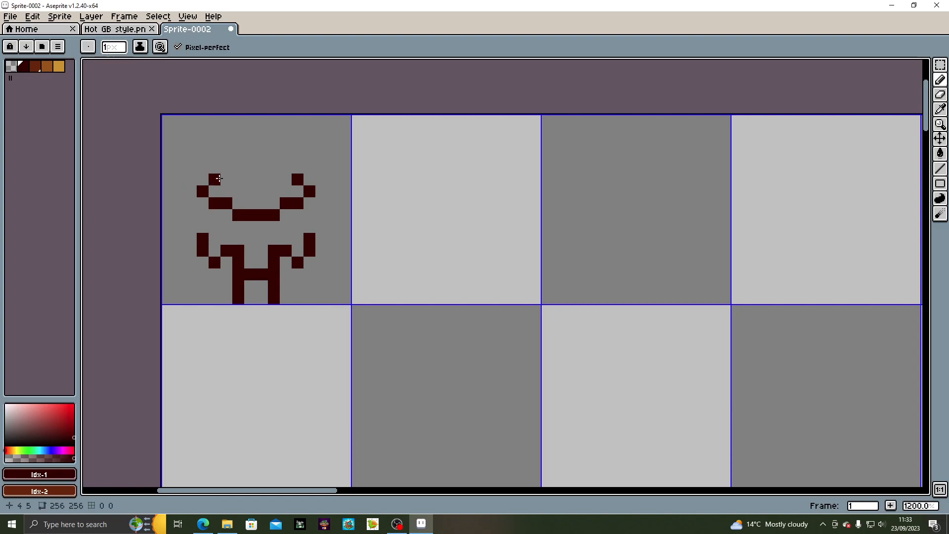
drag(228, 167, 286, 166)
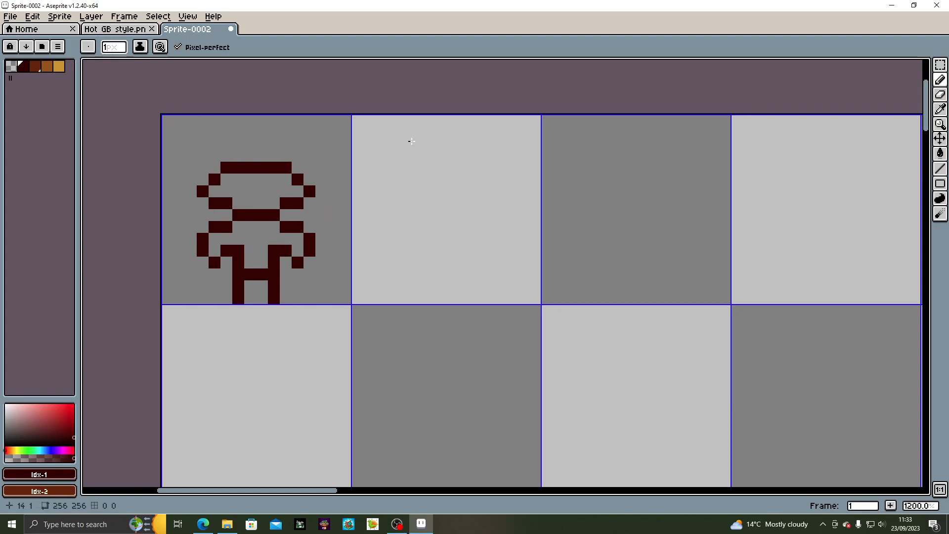
Erase the inner pixel where each arm meets the torso using transparent index 0
click(10, 67)
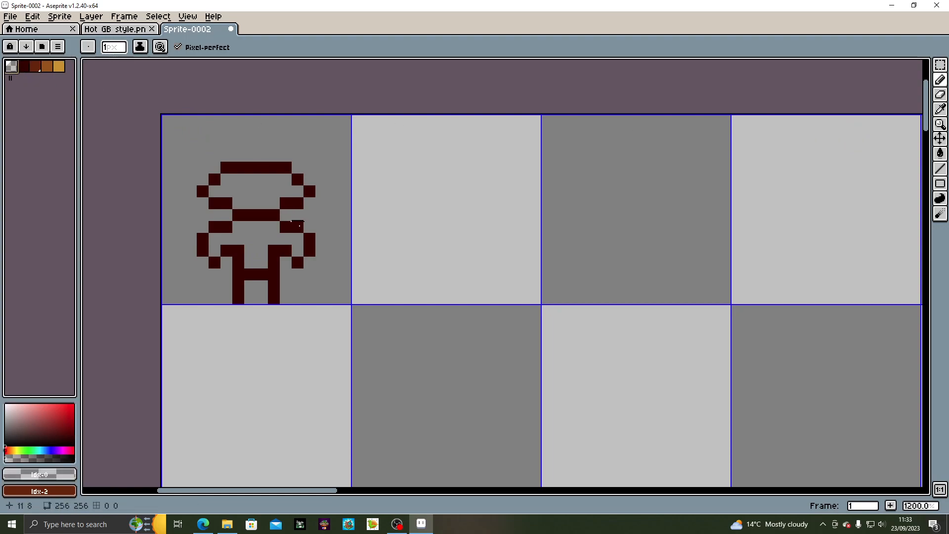
click(238, 250)
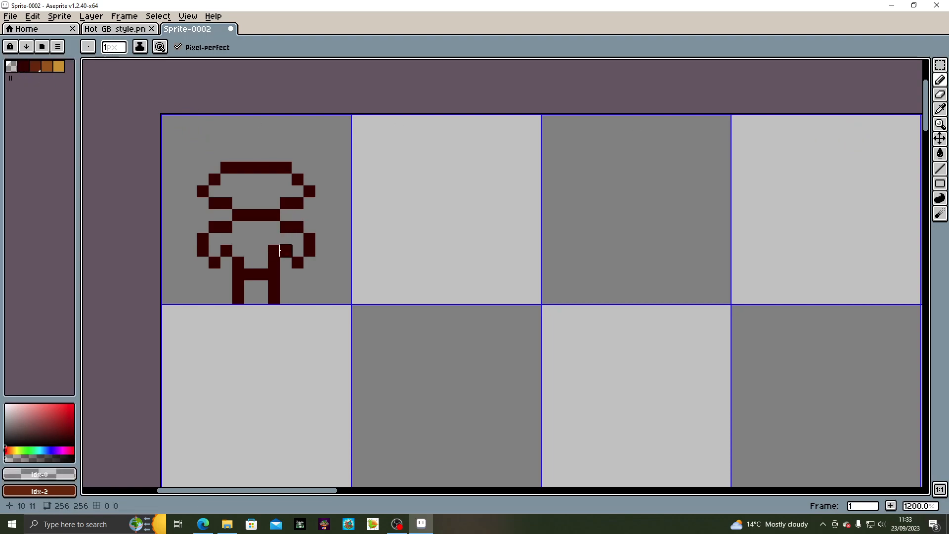
click(24, 65)
click(198, 183)
key(ctrl+z)
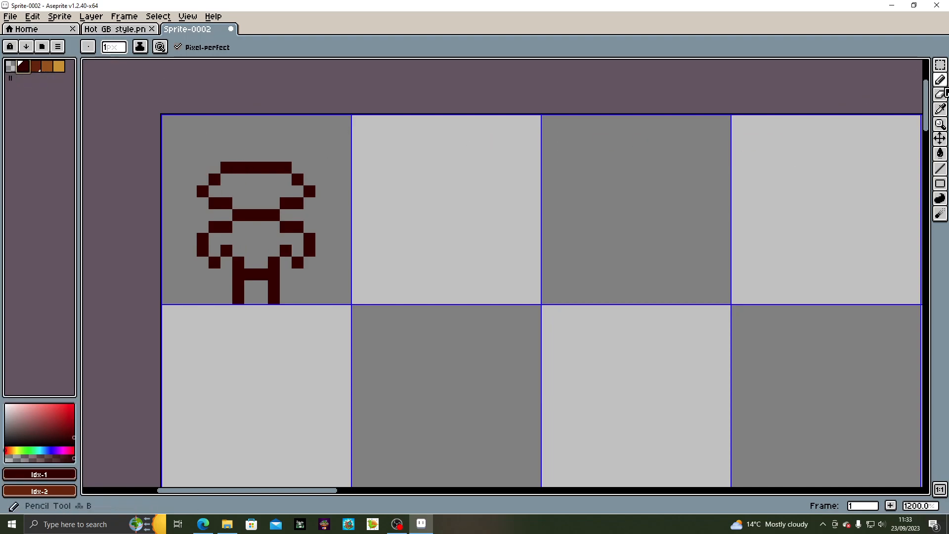
Erase the wide head's top, sides and outer jaw pixels with transparent index 0, keeping the chin and inner jaw pixels
click(10, 66)
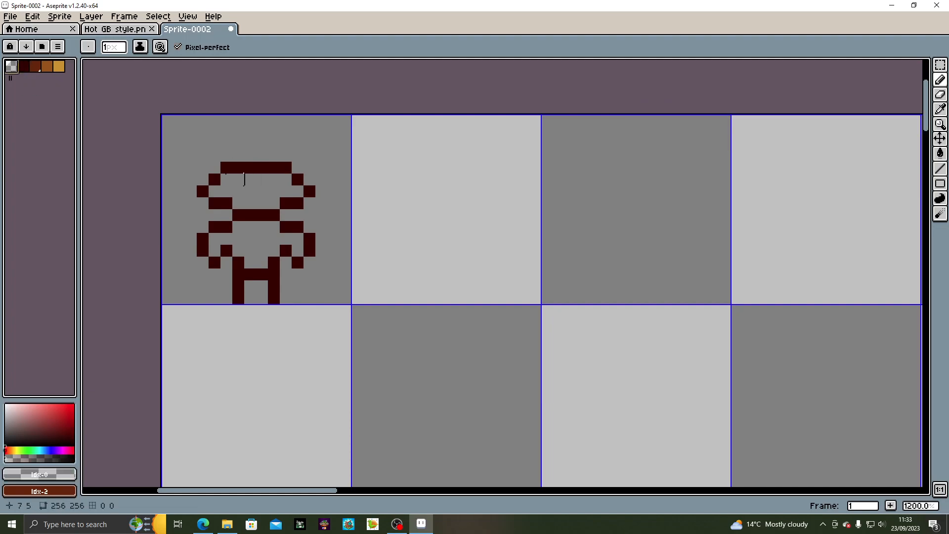
mouse_move(213, 179)
mouse_down()
mouse_move(319, 179)
mouse_move(319, 191)
mouse_move(310, 191)
mouse_up()
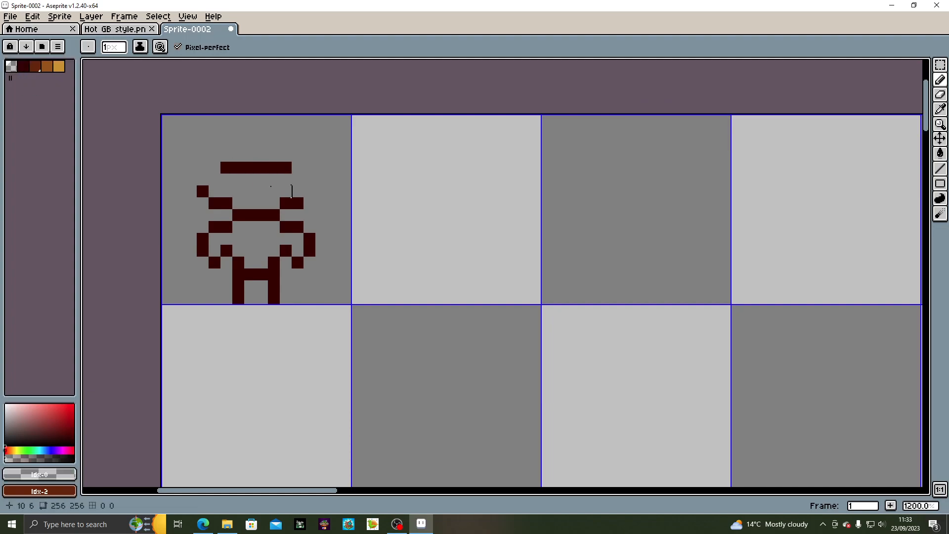
click(207, 186)
drag(285, 169, 214, 167)
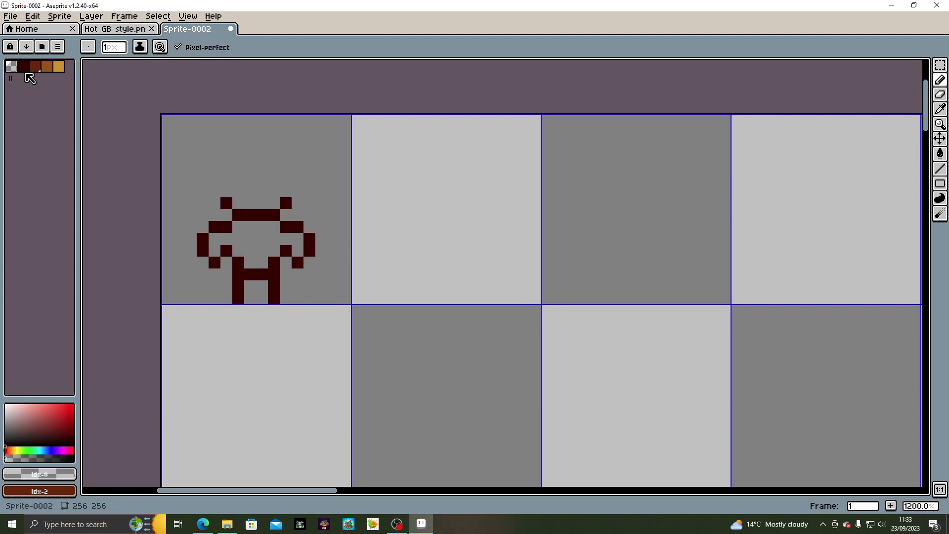
Redraw the head in index 1 as a narrower outline 6 pixels wide, with one ear pixel per side and a 4-pixel top
click(22, 66)
click(226, 191)
click(284, 193)
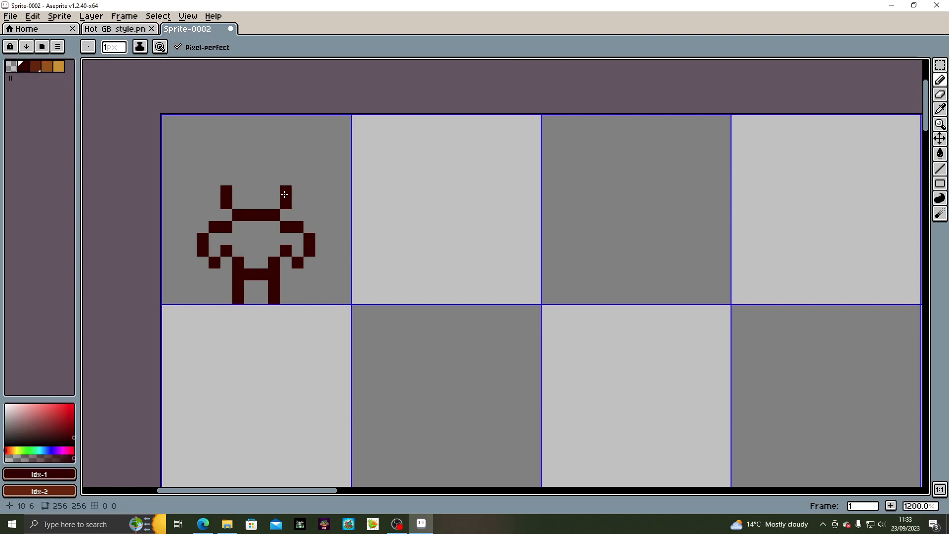
click(214, 178)
click(238, 155)
key(ctrl+z)
click(230, 152)
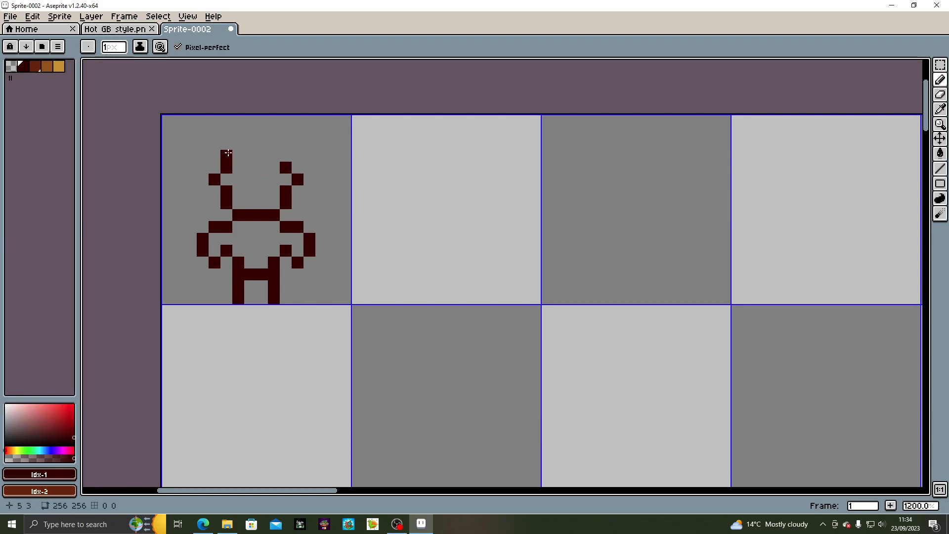
click(286, 154)
drag(235, 143, 275, 144)
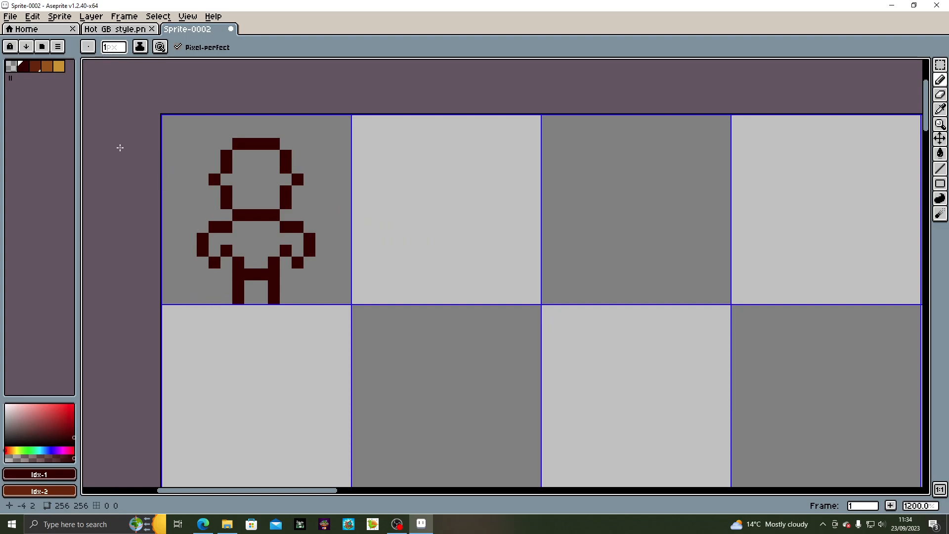
Paint the character's hair in index 2 over the top of the head, with an uneven fringe on the forehead
click(34, 66)
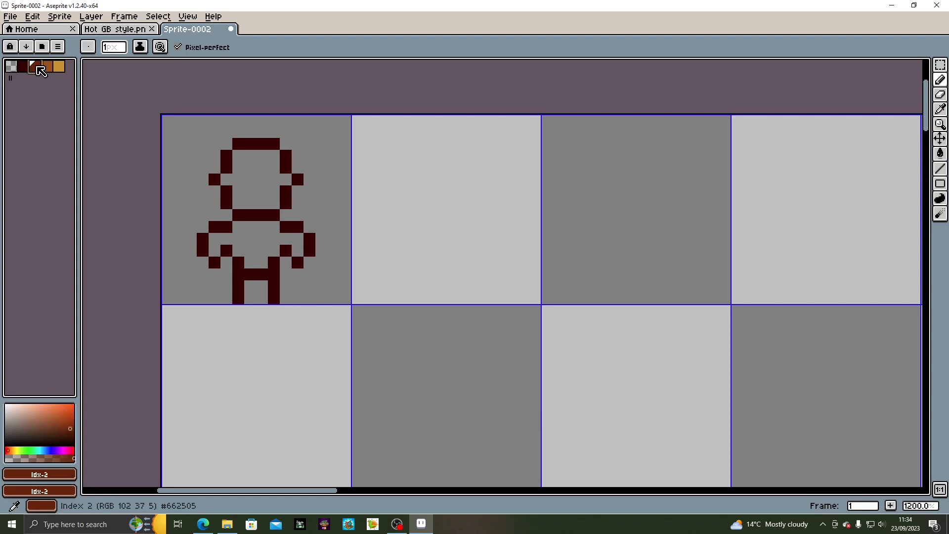
click(230, 151)
mouse_move(230, 164)
mouse_down()
mouse_move(272, 144)
mouse_move(286, 166)
mouse_move(271, 155)
mouse_up()
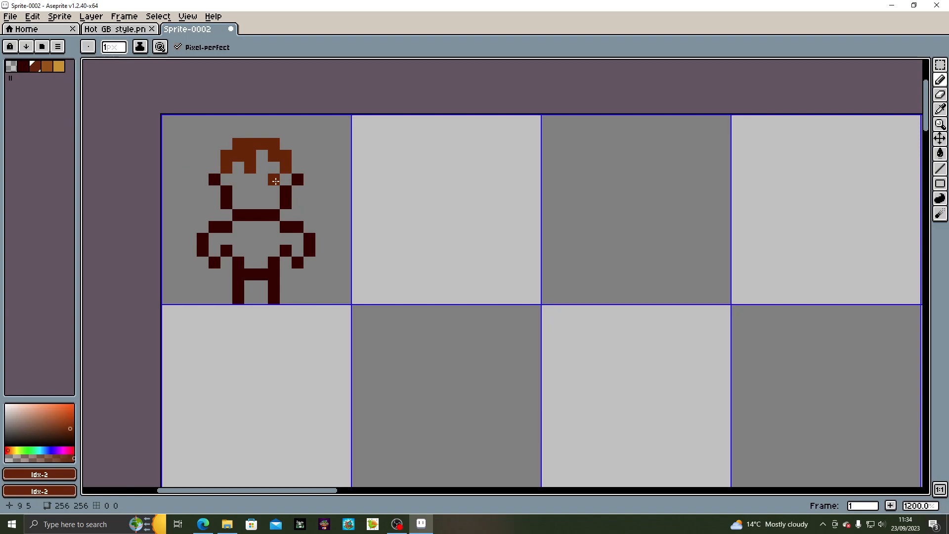
Fill the face with index 4 using the Paint Bucket tool
click(59, 67)
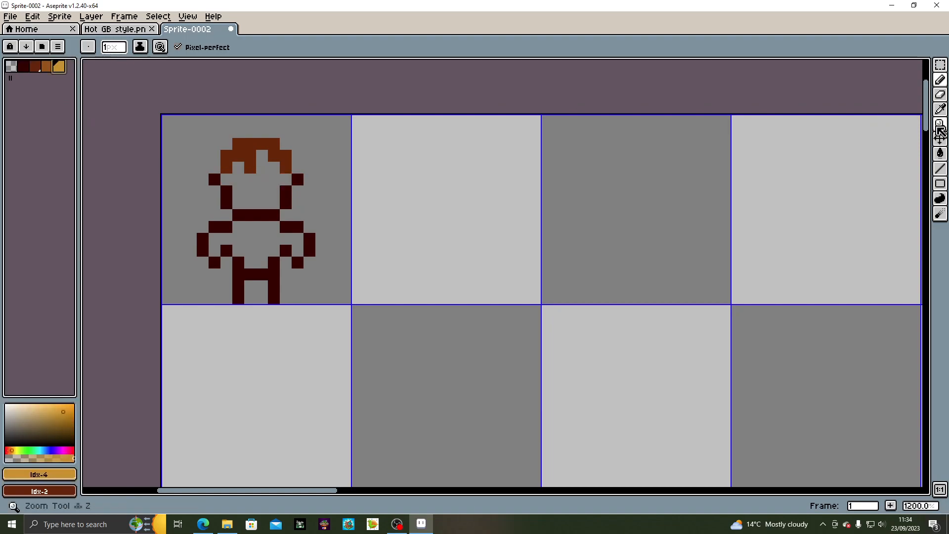
click(944, 162)
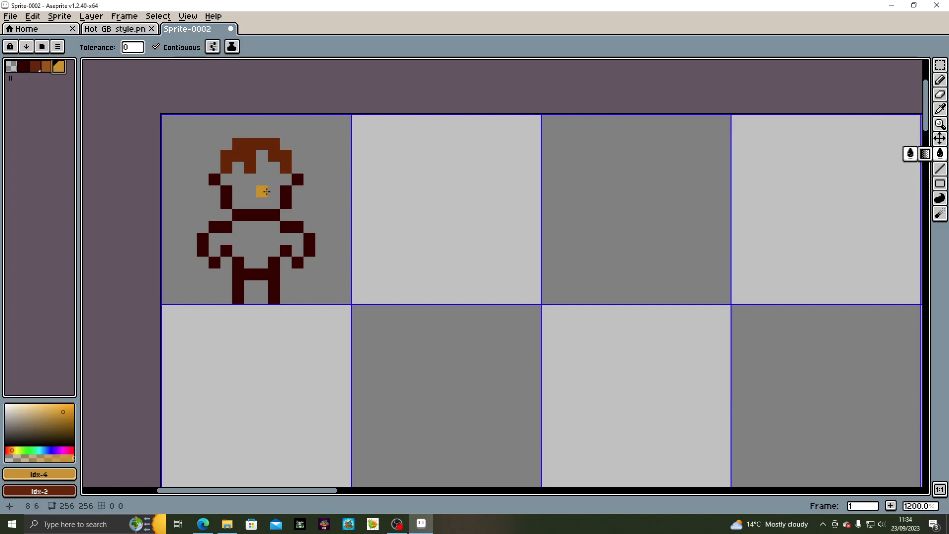
click(267, 192)
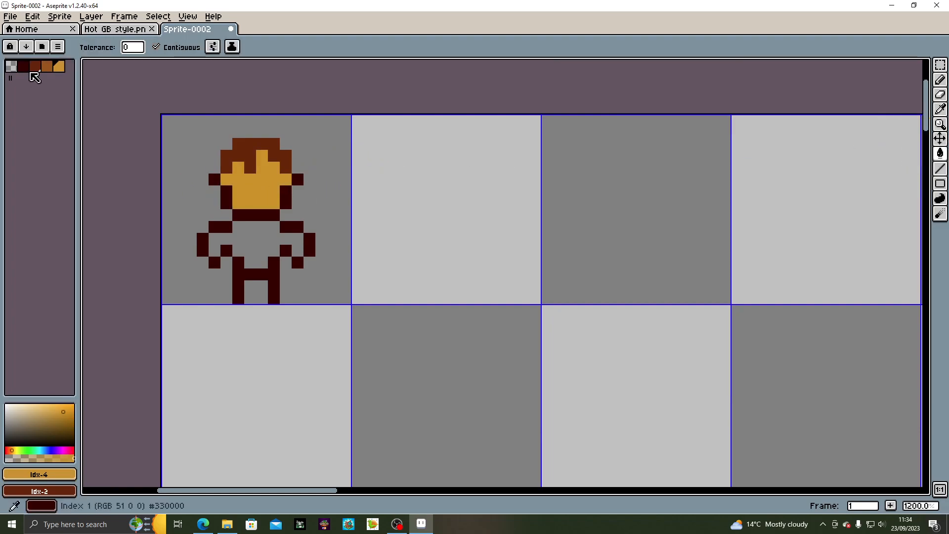
Pencil one eye pixel in index 3 on each side of the face, level with the ears
click(47, 66)
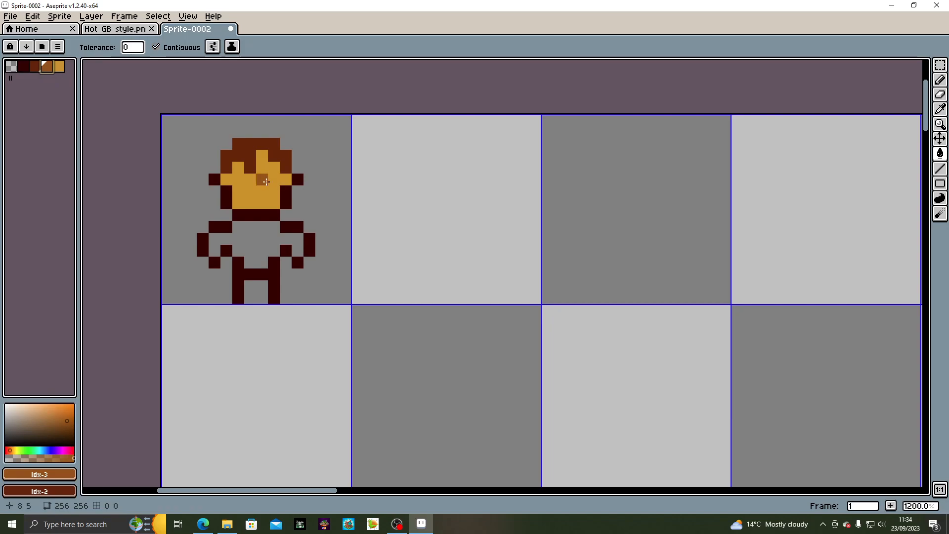
click(246, 182)
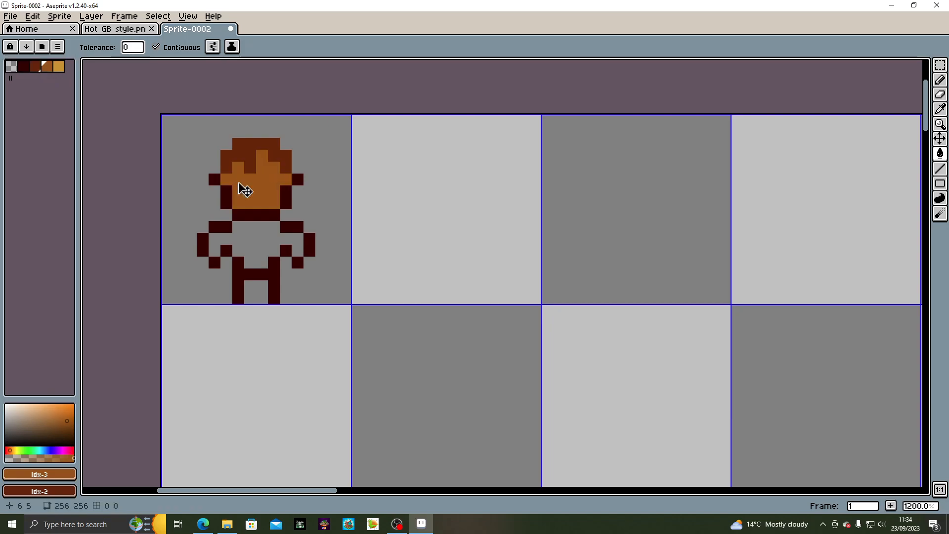
key(ctrl+z)
click(940, 80)
click(274, 179)
click(238, 180)
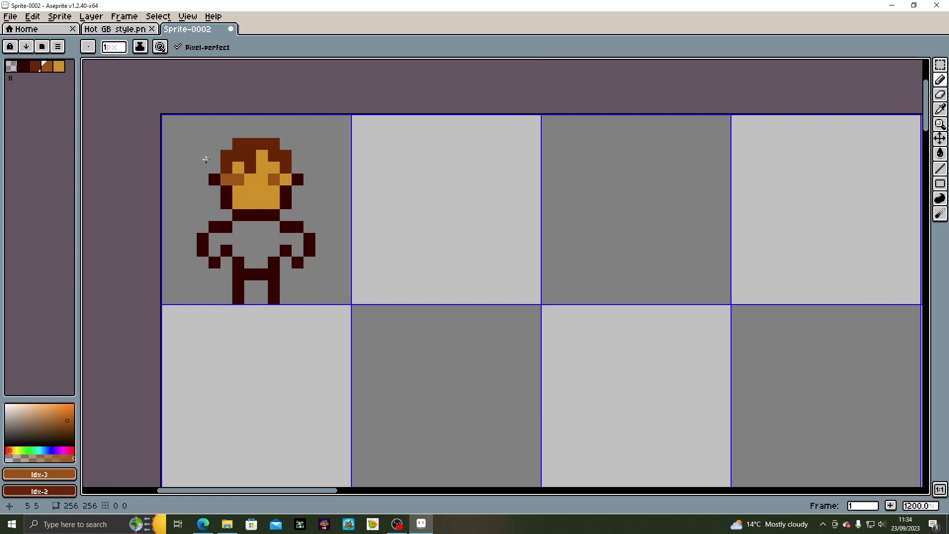
click(285, 179)
click(227, 180)
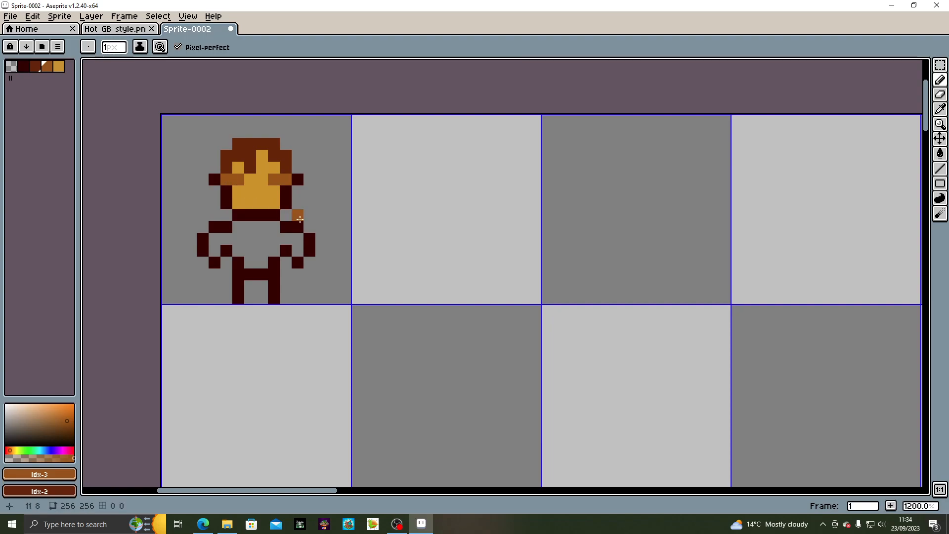
key(ctrl+z)
key(ctrl+z)
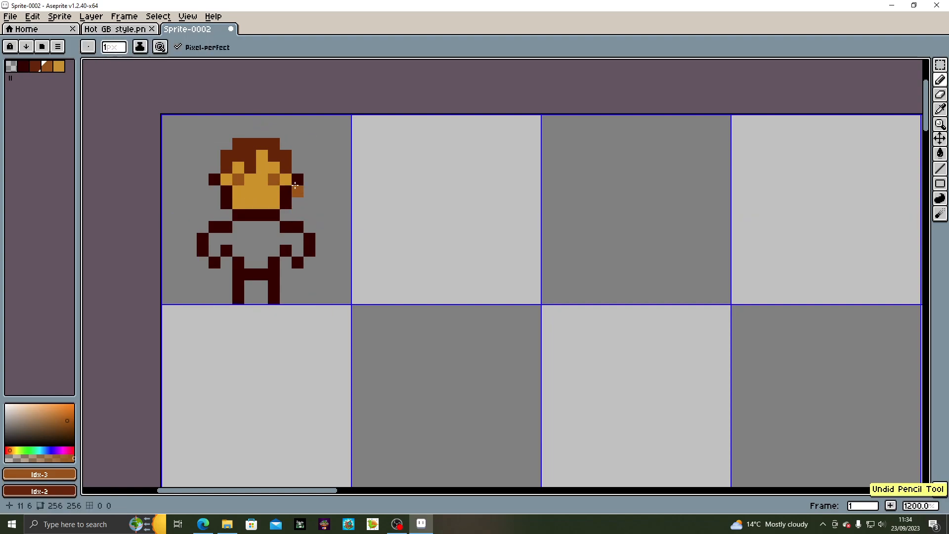
Extend both eyes one pixel downward in index 3 so each is 2 pixels high
click(274, 190)
click(239, 190)
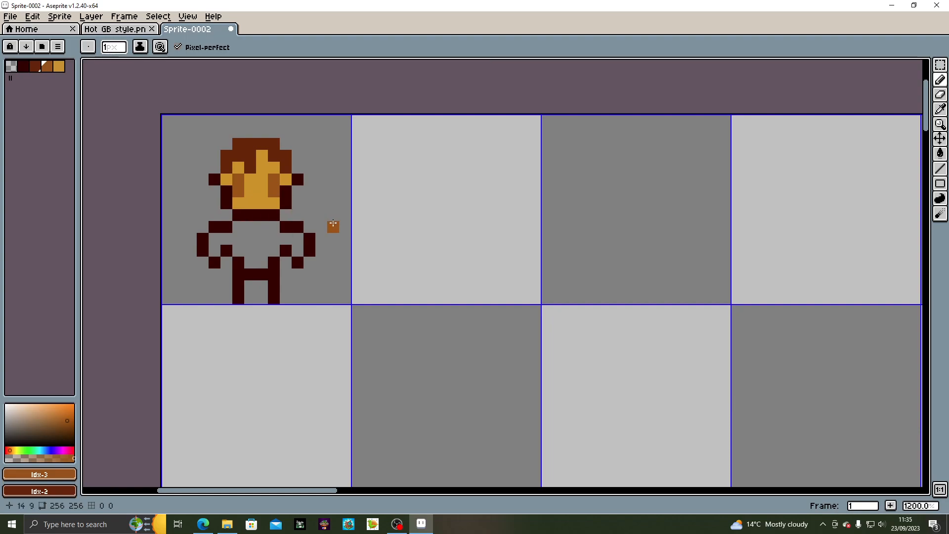
Outline the character's hair in index 1 over the top of the head and down both sides to the ears
click(22, 66)
click(212, 165)
mouse_move(212, 159)
mouse_down()
mouse_move(232, 151)
mouse_move(237, 132)
mouse_move(282, 143)
mouse_up()
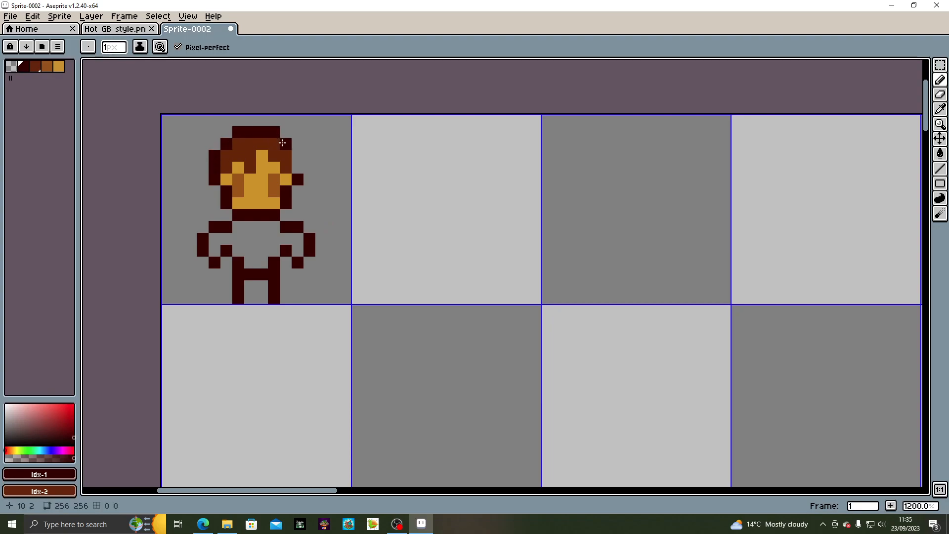
click(298, 167)
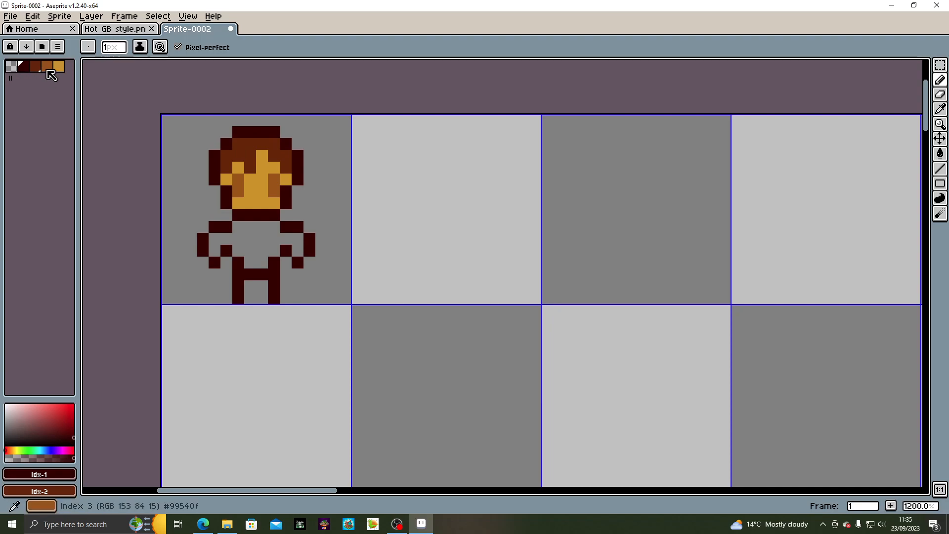
Pencil a 2-pixel-wide neck in index 4 through the outline directly below the face
click(47, 66)
click(235, 208)
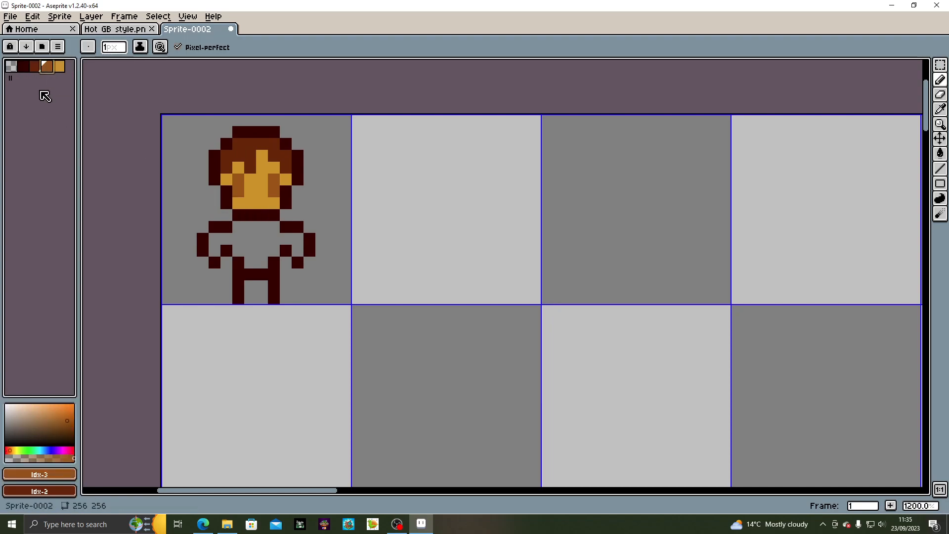
click(62, 67)
drag(250, 216, 258, 217)
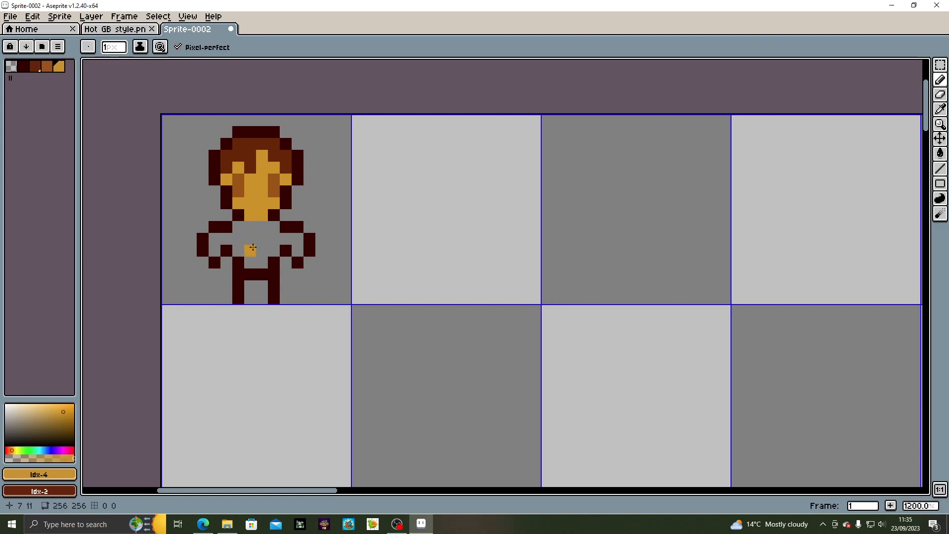
Fill the character's torso and arms with index 3 using the Paint Bucket tool
click(47, 67)
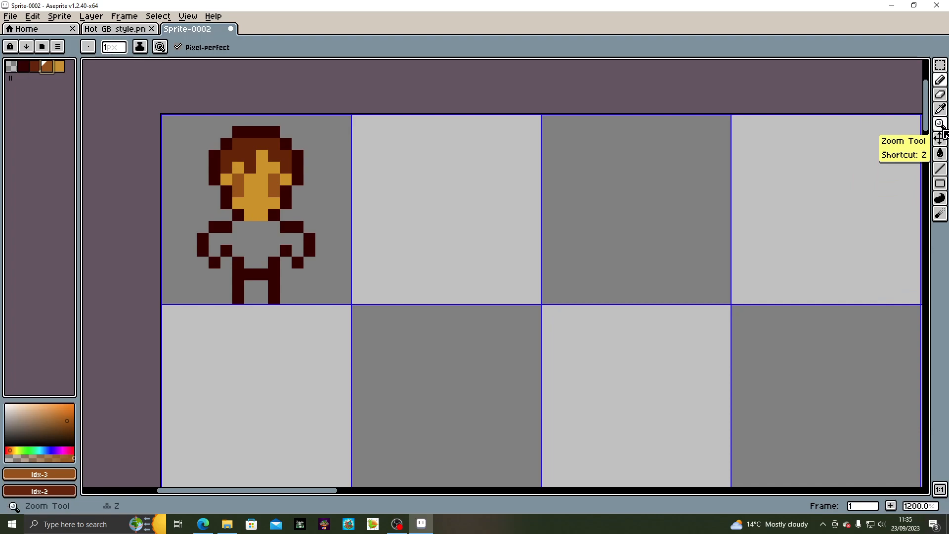
click(940, 153)
click(274, 238)
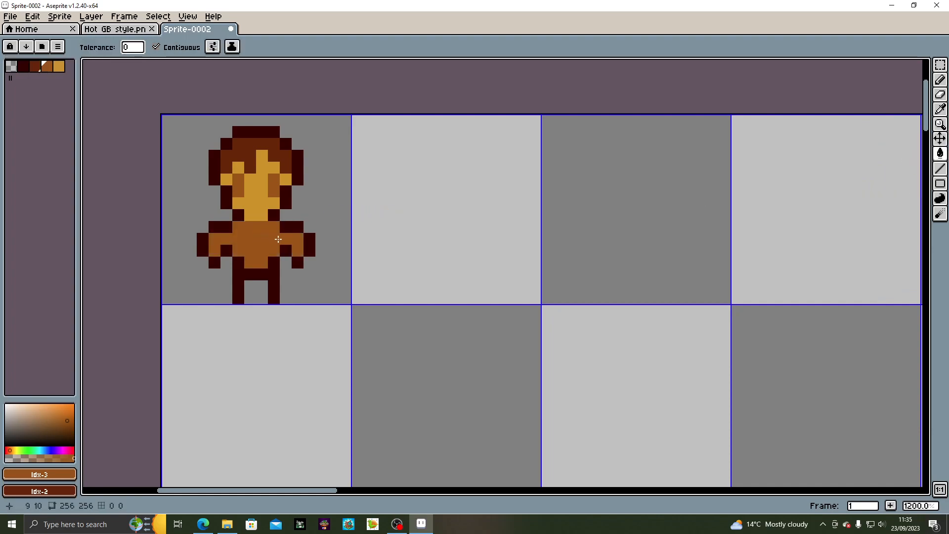
click(47, 65)
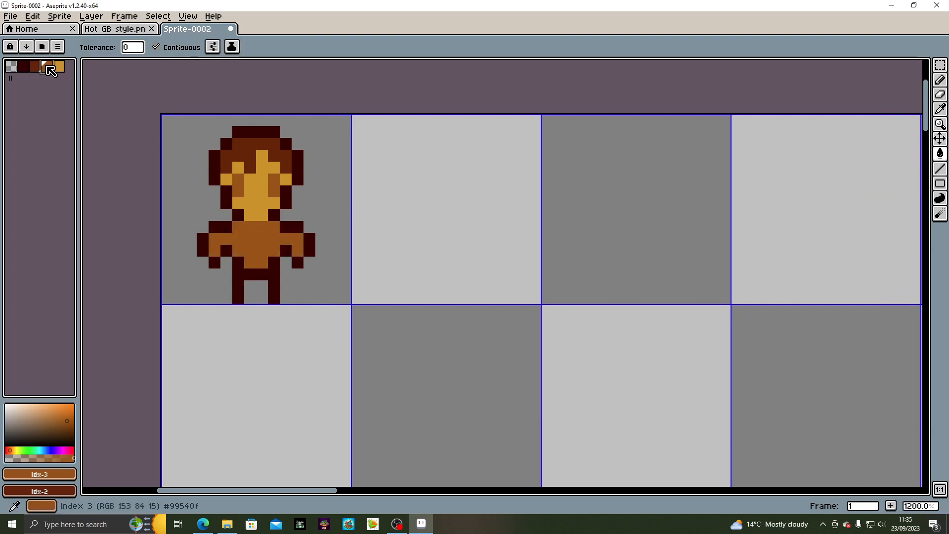
click(236, 270)
click(236, 267)
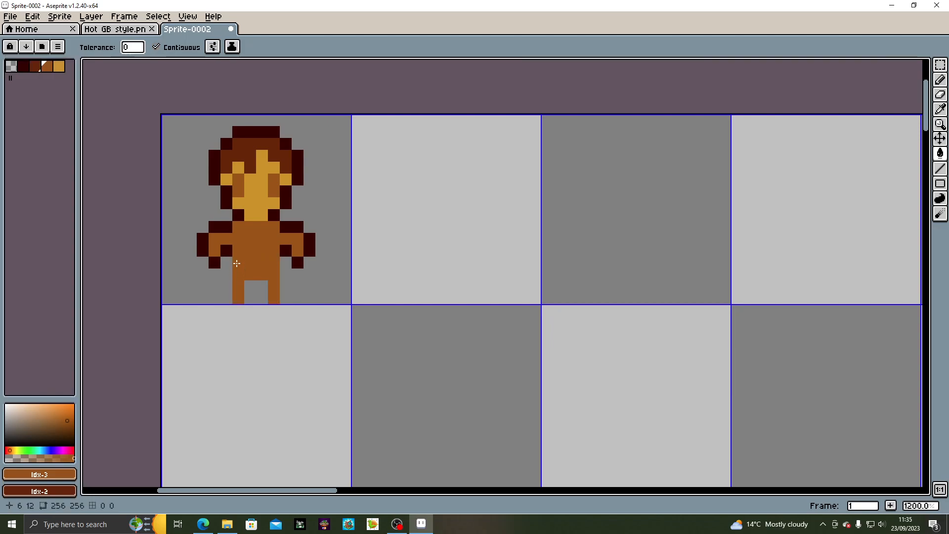
key(ctrl+z)
key(ctrl+z)
Recolour the two lowest outline pixels on each side of the torso in index 3 with the Pencil tool
key(b)
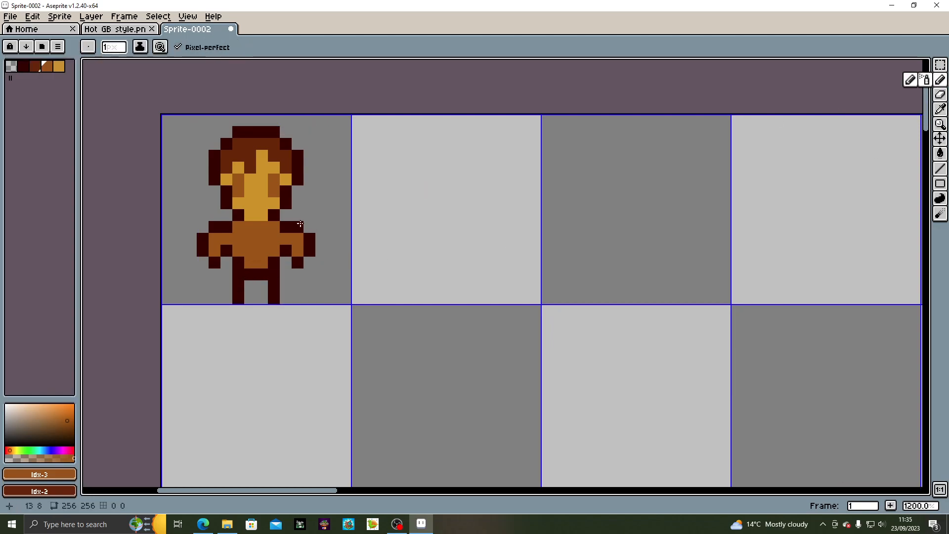
drag(241, 274, 241, 263)
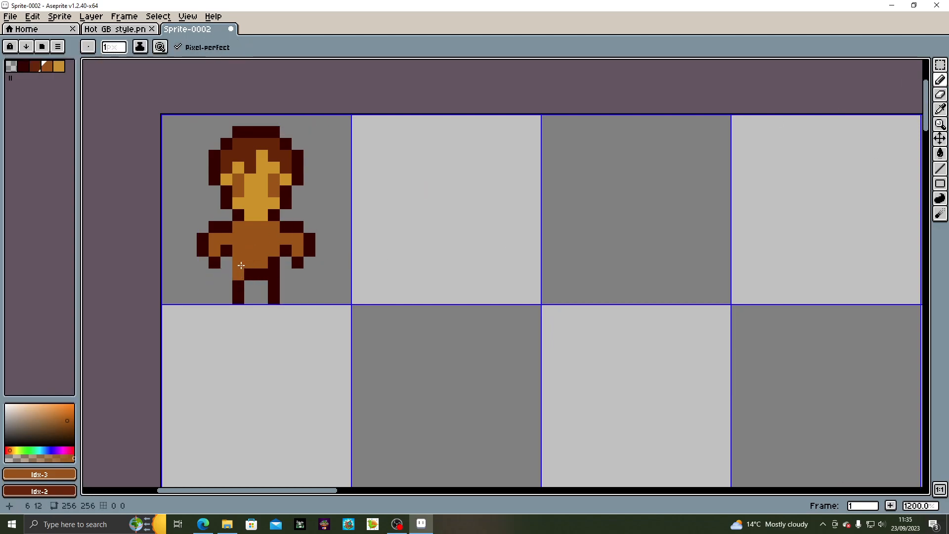
click(271, 271)
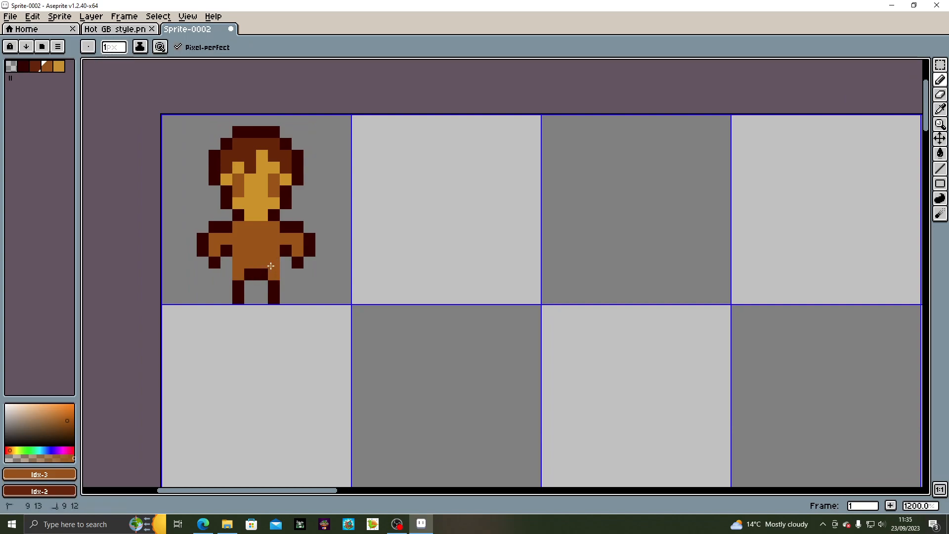
Outline both sides of the lower torso in index 1 and close the gap between the tops of the legs
click(34, 66)
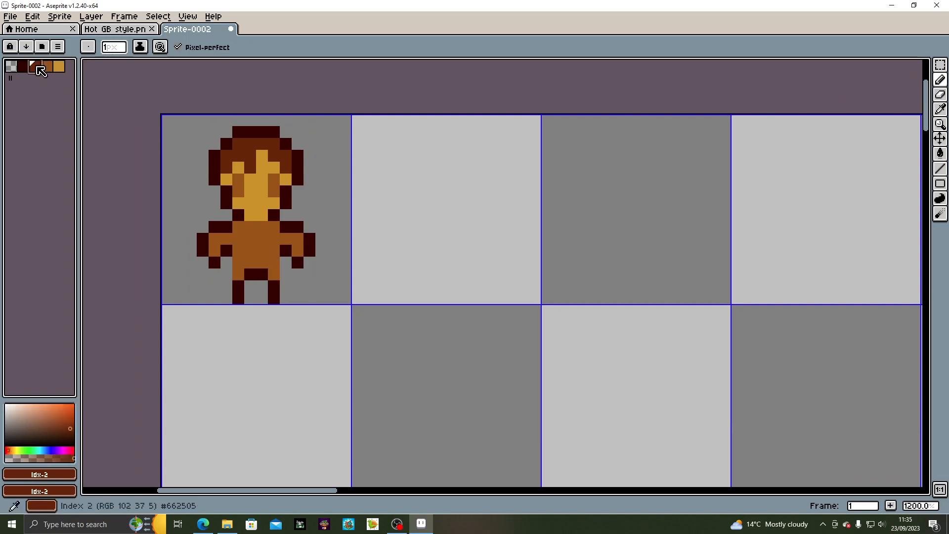
click(227, 272)
click(22, 66)
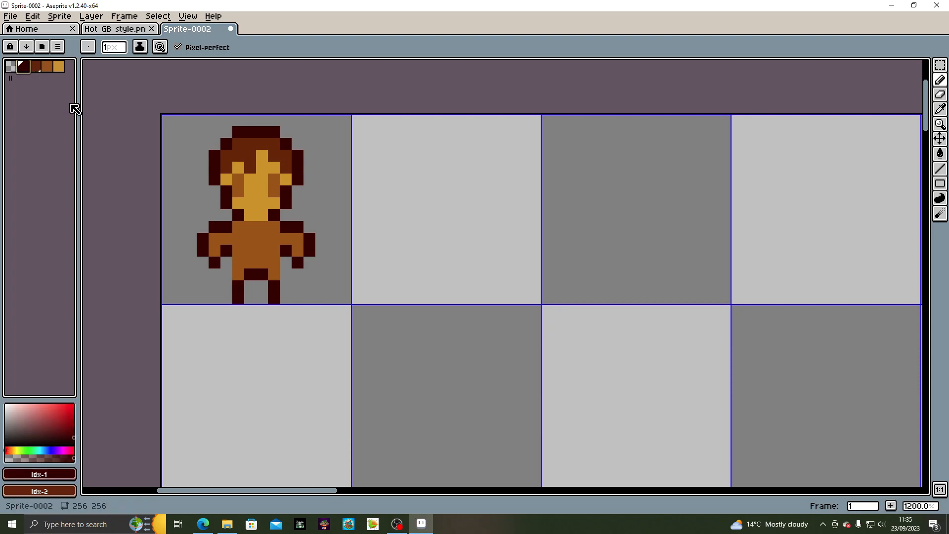
click(226, 273)
click(285, 275)
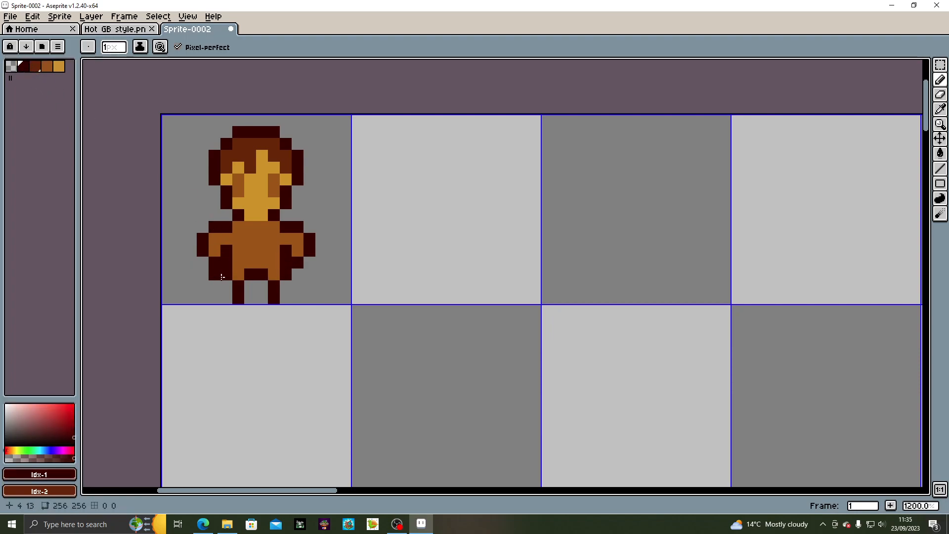
drag(254, 275, 262, 286)
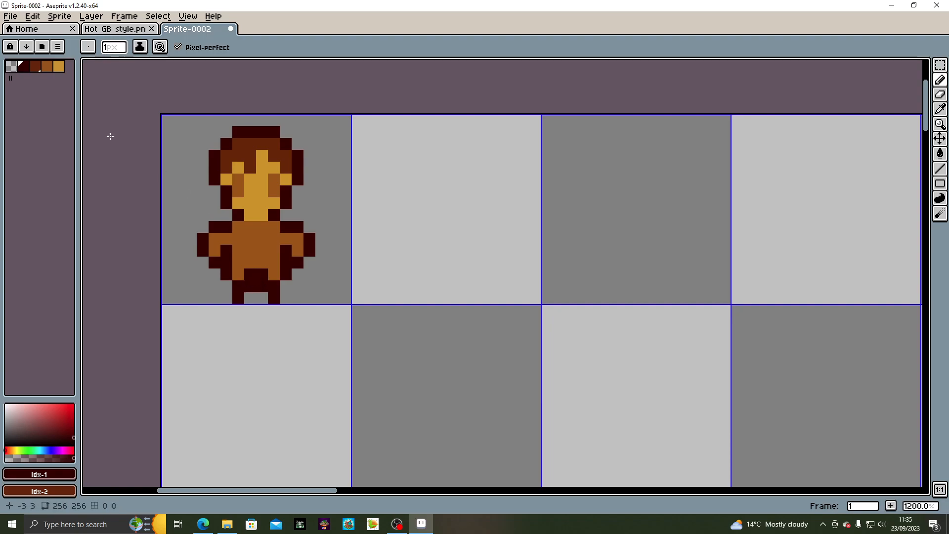
Extend the shirt over the waist and paint its bottom row as a 4-pixel-wide hem in index 2
click(47, 67)
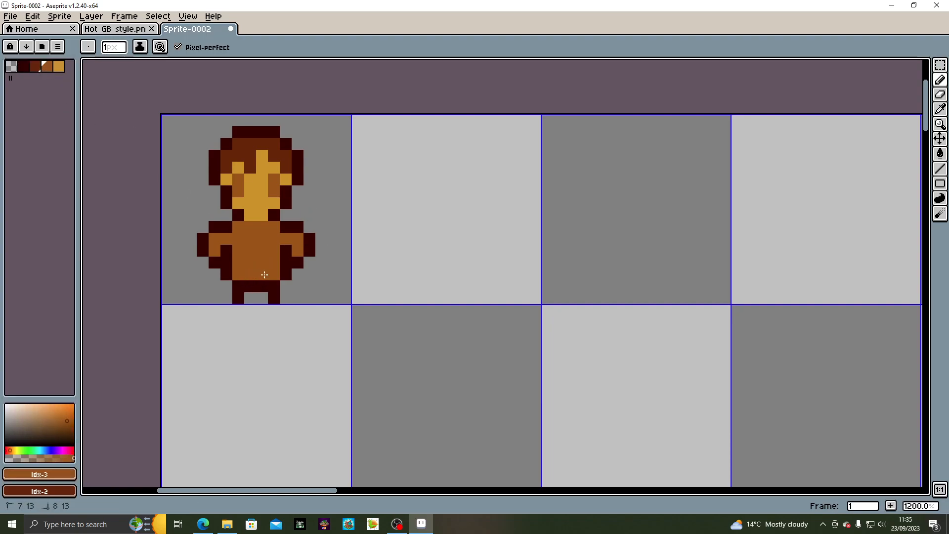
click(36, 66)
drag(238, 274, 259, 275)
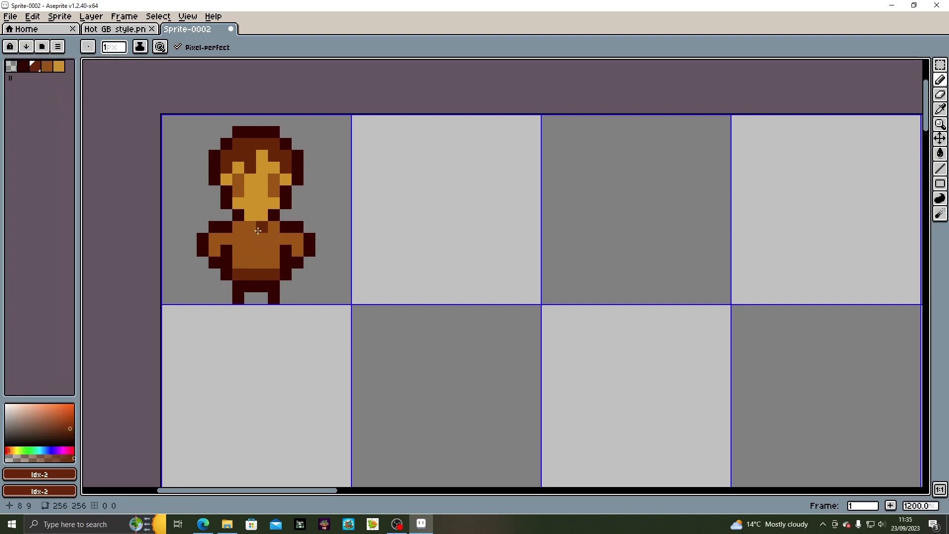
Pencil a one-pixel hand in index 4 at the end of each arm and outline both hands in index 1
click(59, 67)
click(214, 262)
click(310, 262)
click(298, 262)
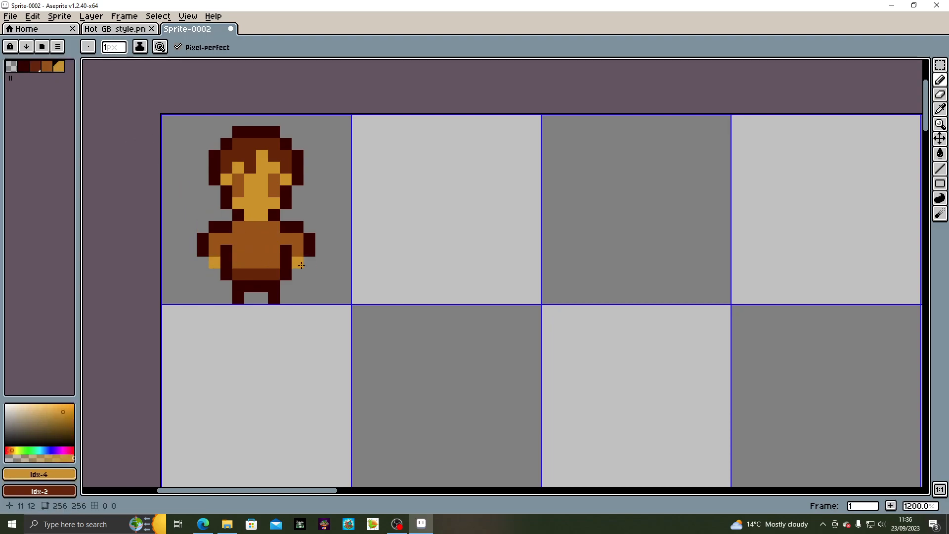
click(27, 71)
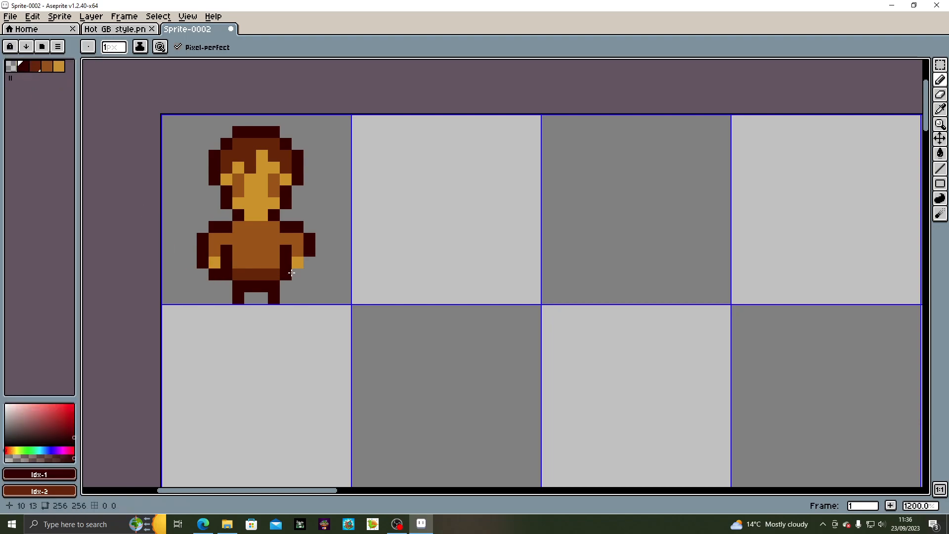
Darken the lower pixel of each eye and add two single-pixel buttons on the shirt in index 2
click(35, 66)
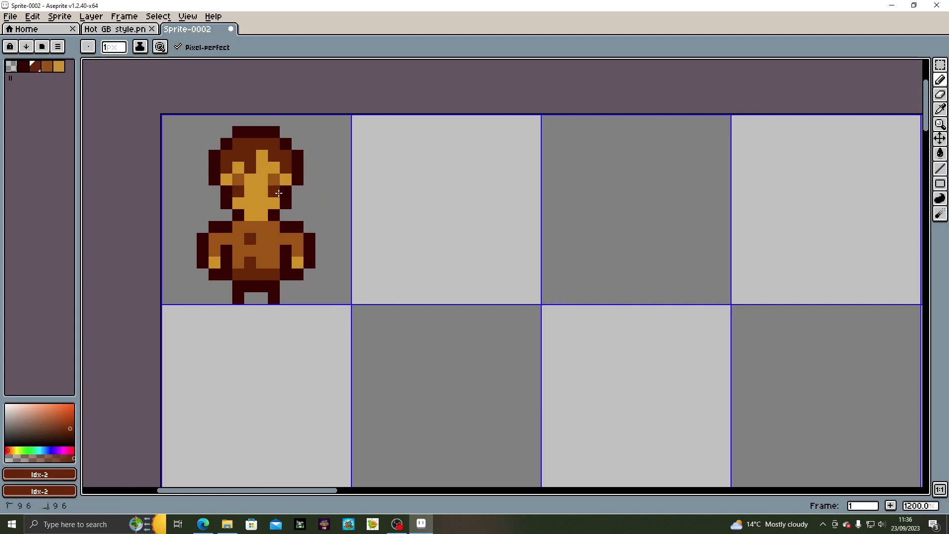
scroll(320, 255, down, 5)
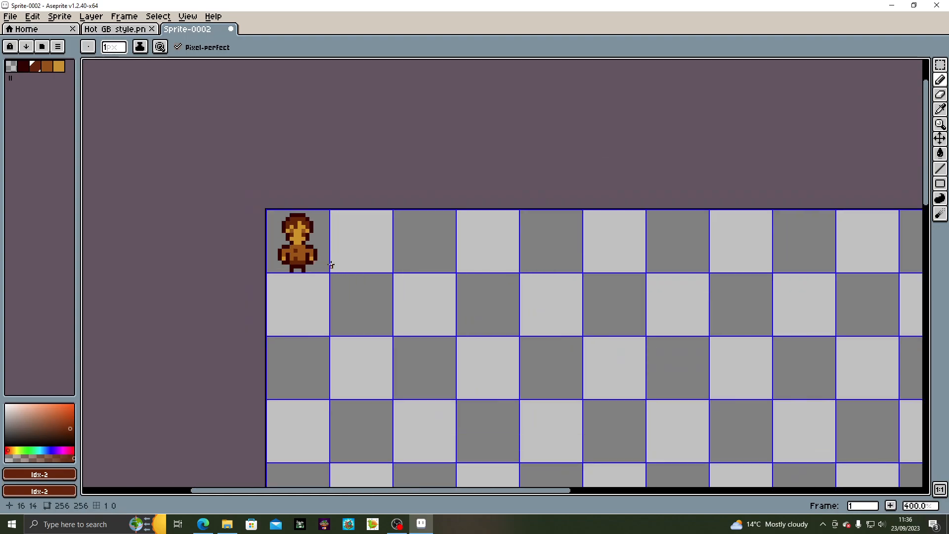
scroll(332, 266, up, 3)
scroll(324, 253, up, 2)
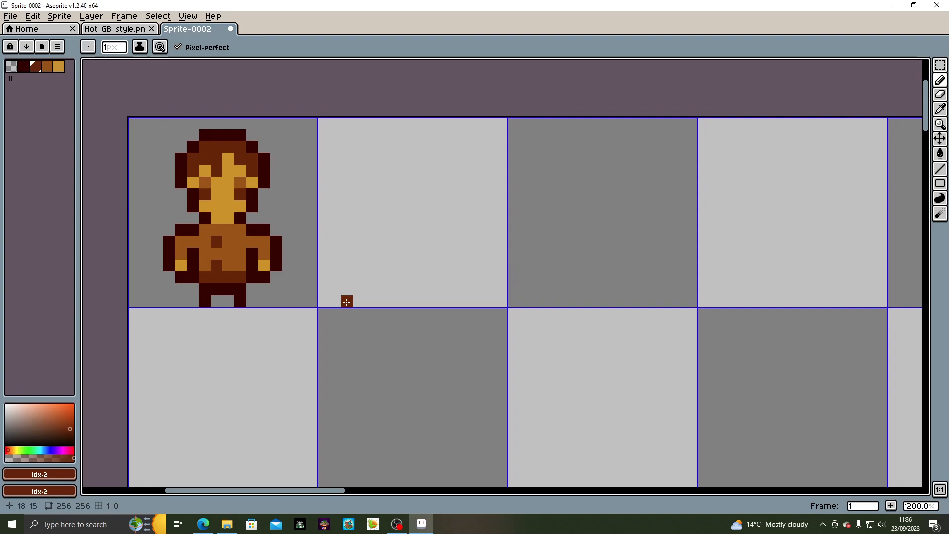
Draw a second character's 4-pixel-wide flat head top and two tall ears in index 1 in the next grid cell of the top row
scroll(347, 301, down, 2)
scroll(345, 298, up, 2)
drag(369, 299, 276, 289)
scroll(274, 287, down, 1)
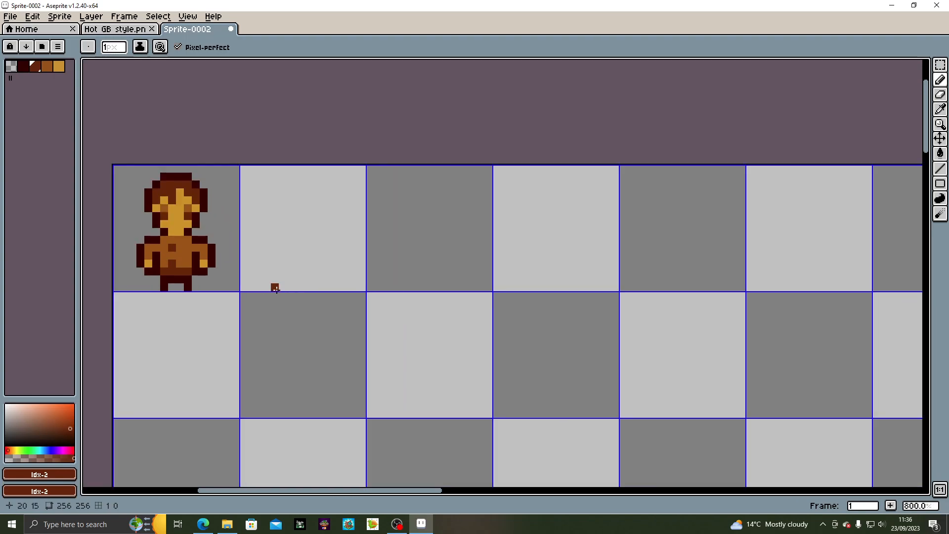
scroll(274, 285, down, 1)
drag(335, 353, 362, 354)
scroll(329, 249, up, 2)
drag(329, 249, 372, 274)
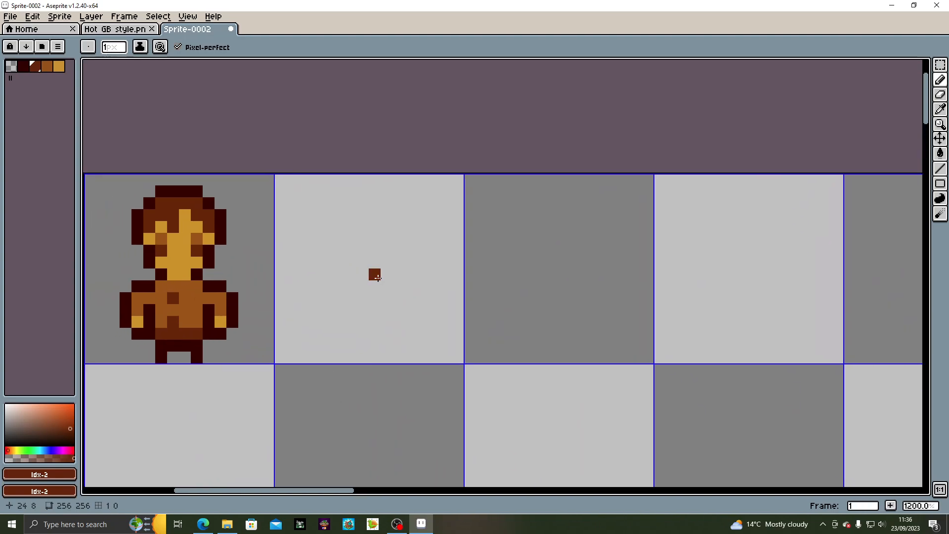
click(23, 66)
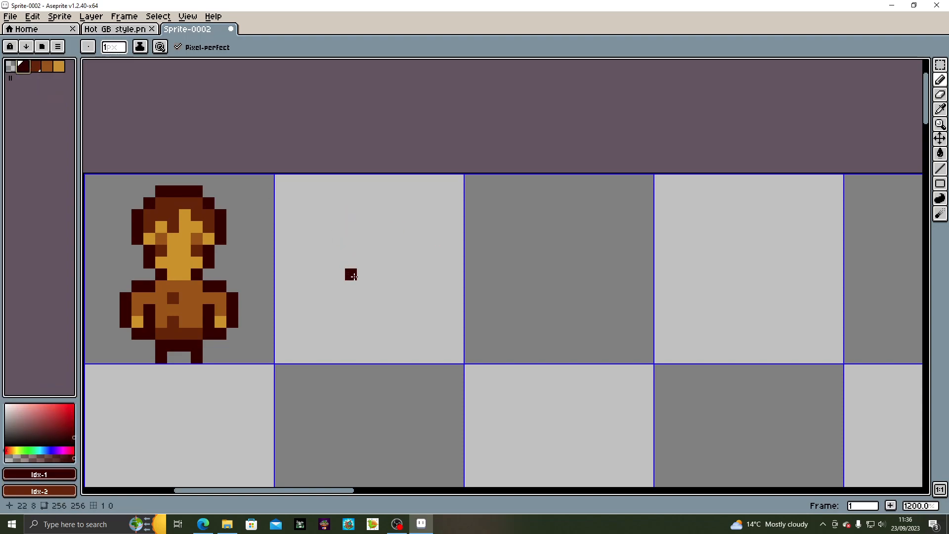
mouse_move(351, 227)
mouse_down()
mouse_move(387, 227)
mouse_move(411, 191)
mouse_move(423, 201)
mouse_move(422, 225)
mouse_up()
click(411, 191)
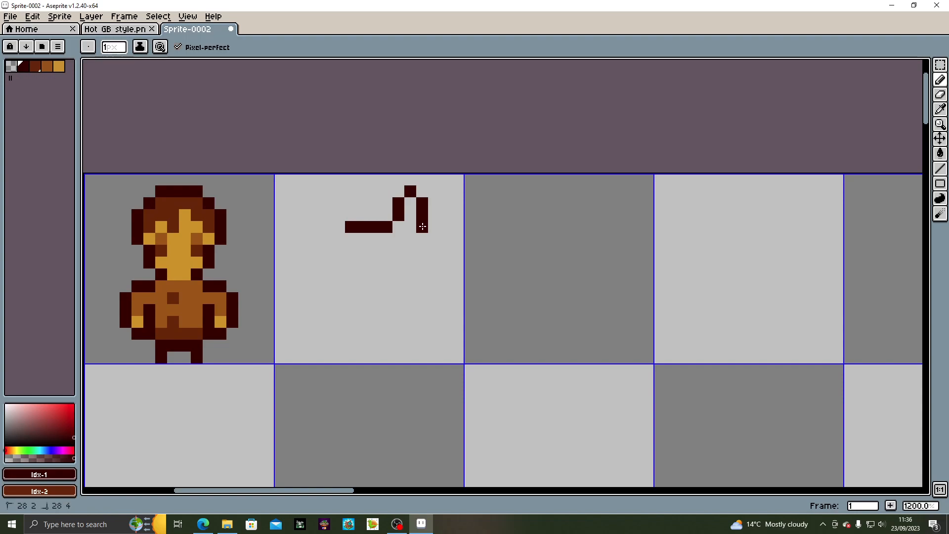
drag(339, 215, 339, 203)
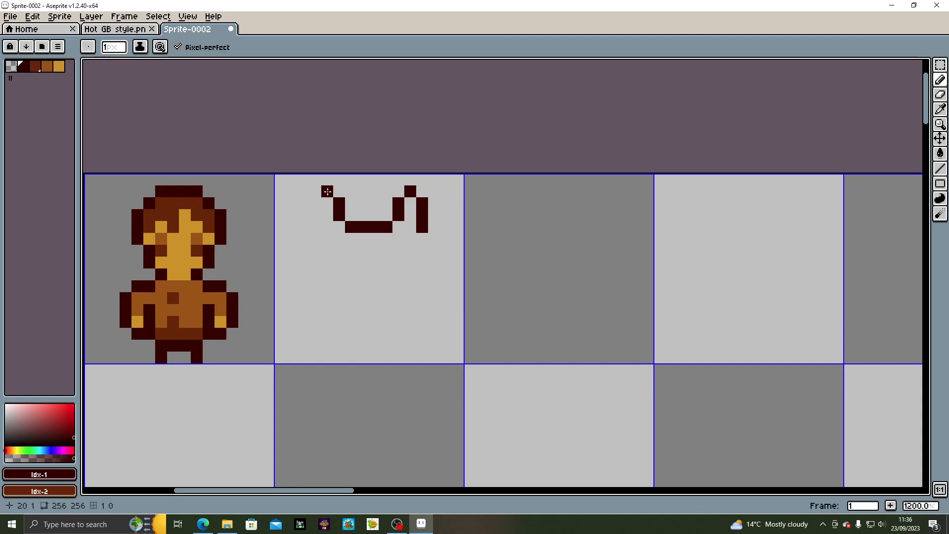
click(311, 204)
Outline the eared character's face in index 1 with 3-pixel sides, stepped corners and a 4-pixel-wide chin
click(327, 240)
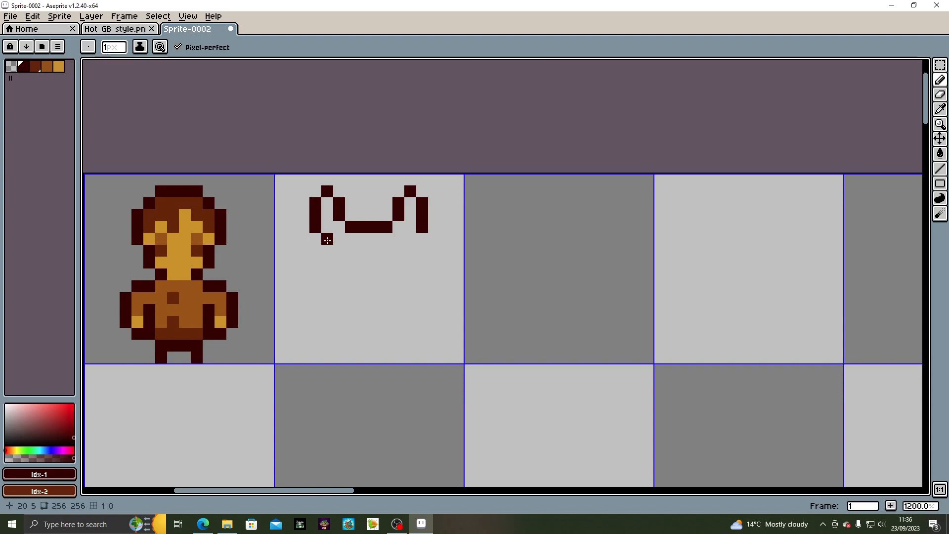
click(410, 238)
click(327, 263)
click(340, 275)
mouse_move(350, 285)
mouse_down()
mouse_move(399, 285)
mouse_move(398, 274)
mouse_up()
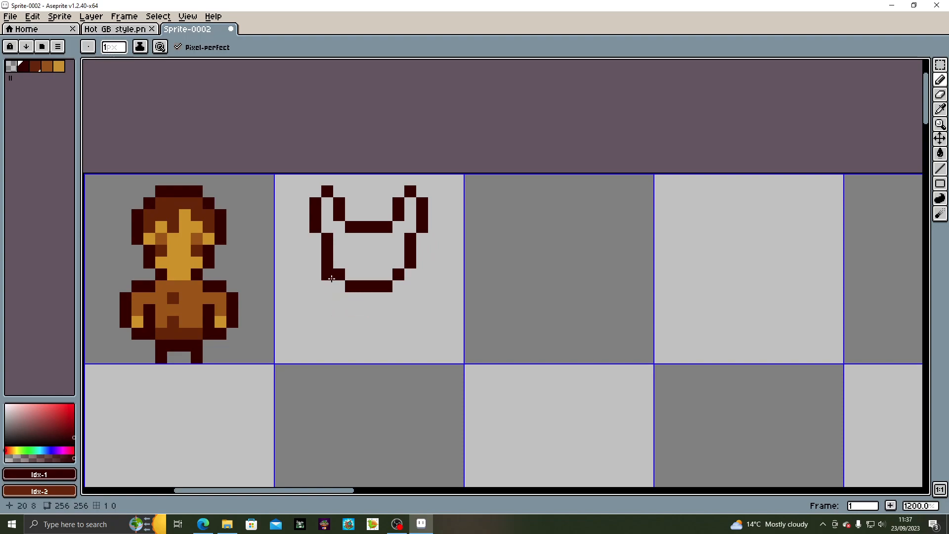
Outline the eared character's shoulders and rounded arms in index 1, curving back in below the head
drag(329, 287, 315, 311)
drag(424, 304, 421, 298)
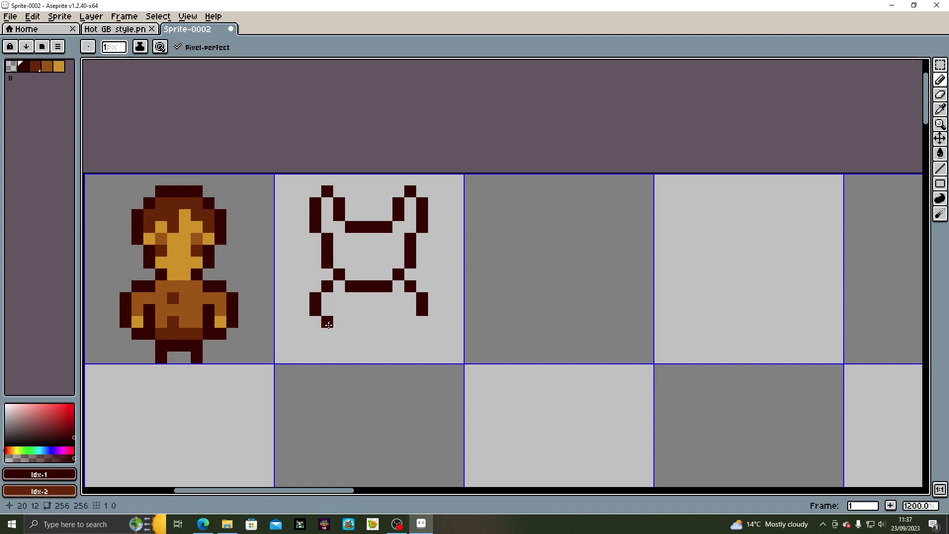
click(329, 325)
drag(395, 314, 395, 318)
drag(395, 350, 395, 357)
drag(339, 310, 340, 336)
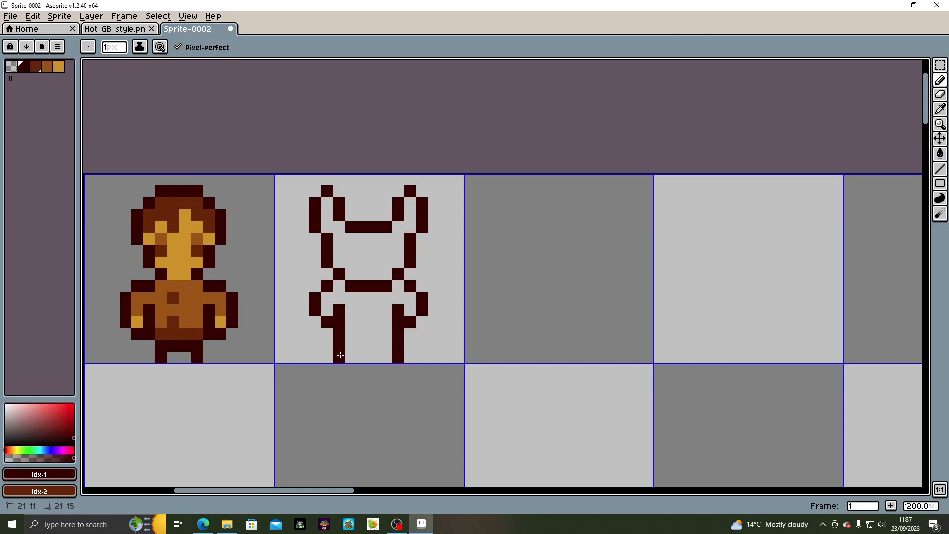
key(ctrl+z)
key(ctrl+z)
key(ctrl+z)
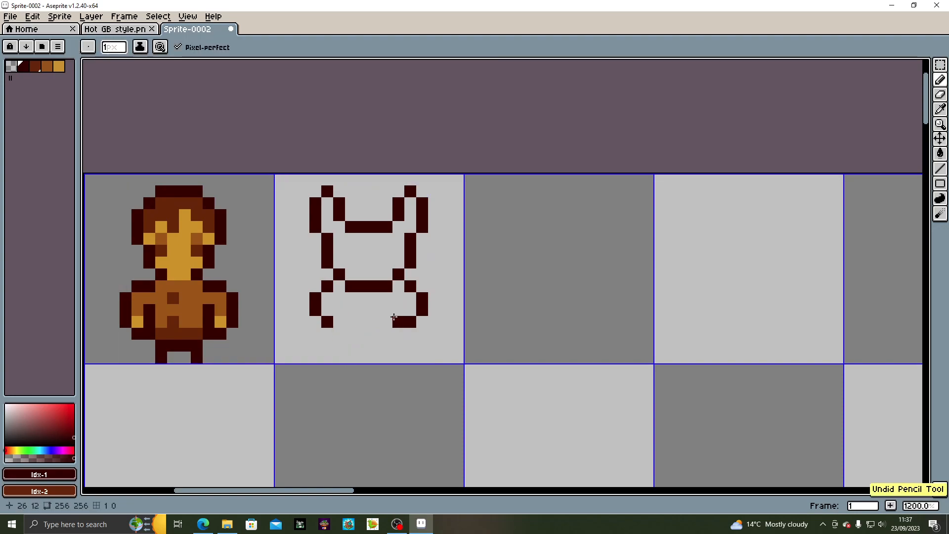
Draw the eared character's lower torso and short legs in index 1, joined at the crotch, and thicken the outline under both arms
click(341, 318)
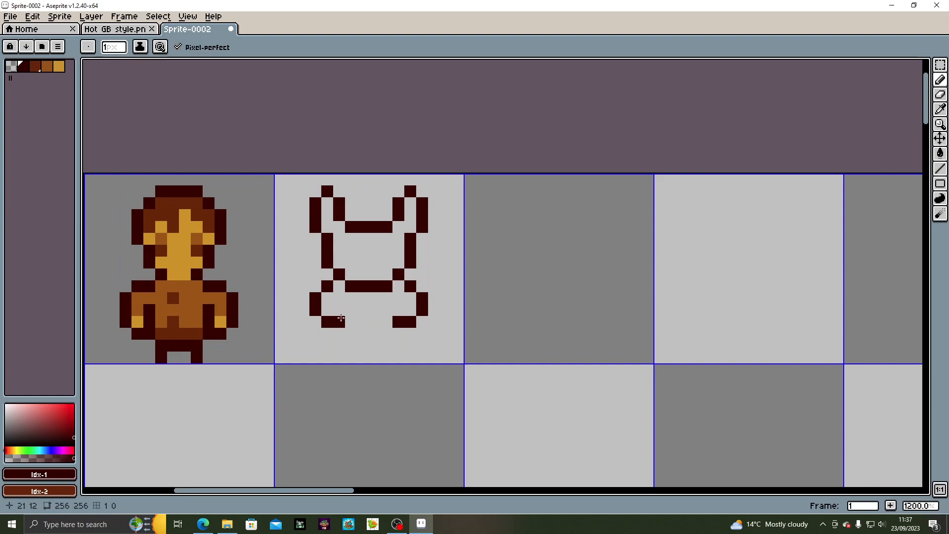
drag(352, 323, 351, 358)
drag(387, 323, 386, 358)
click(361, 343)
click(359, 328)
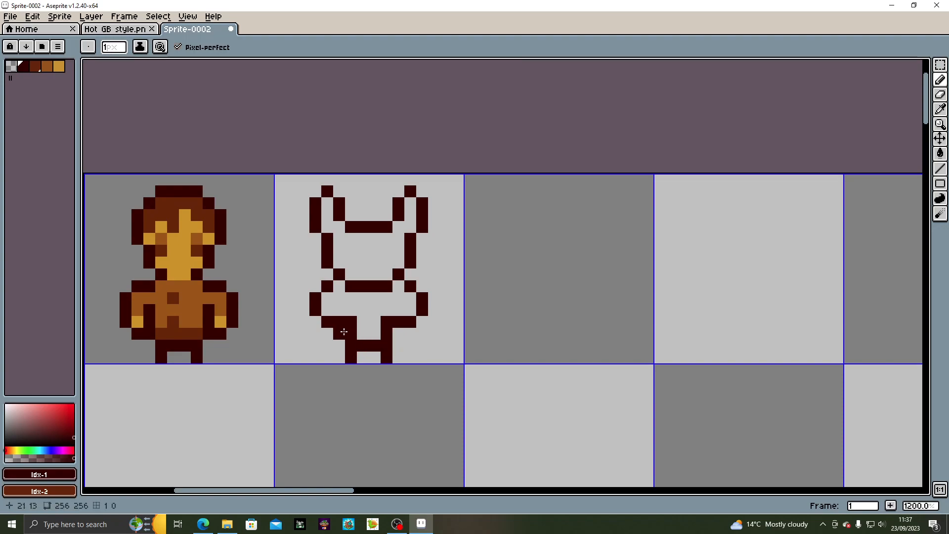
click(396, 333)
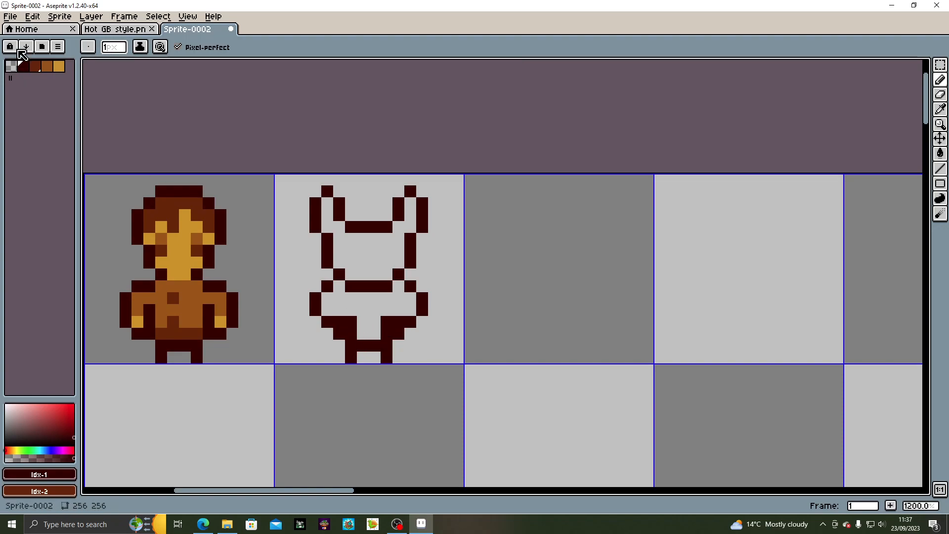
Erase the extra outline thickness under both arms of the eared character with transparent index 0
click(12, 67)
click(351, 321)
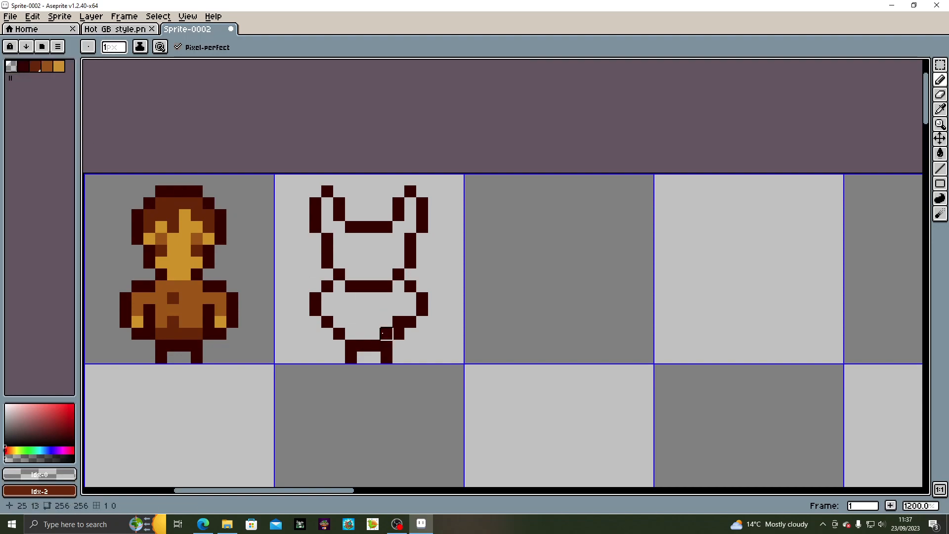
click(398, 322)
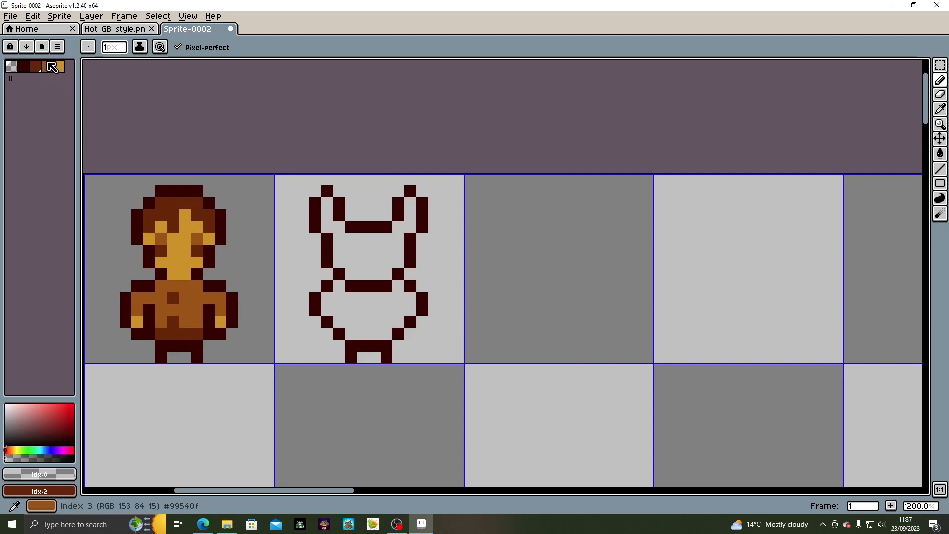
Draw two single-pixel whiskers in index 1 on each side of the eared character's face
click(23, 65)
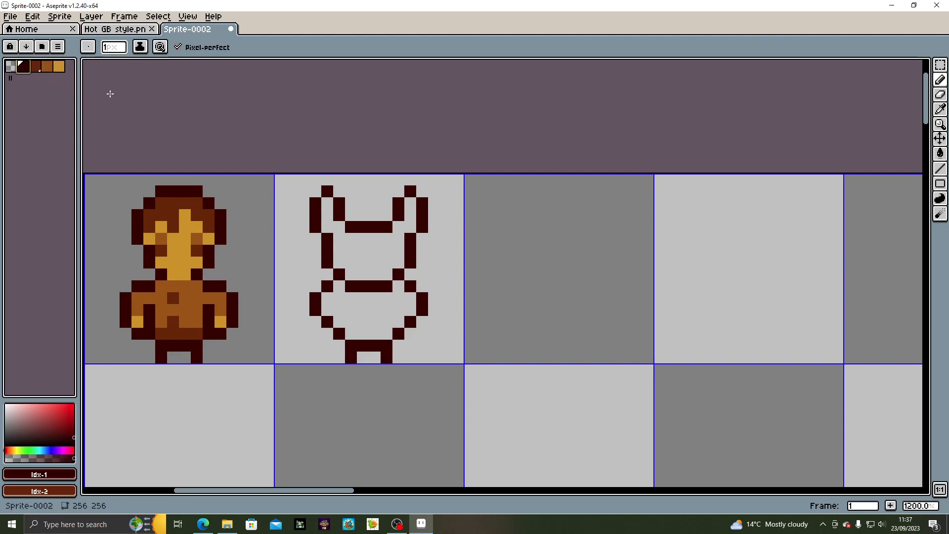
click(424, 248)
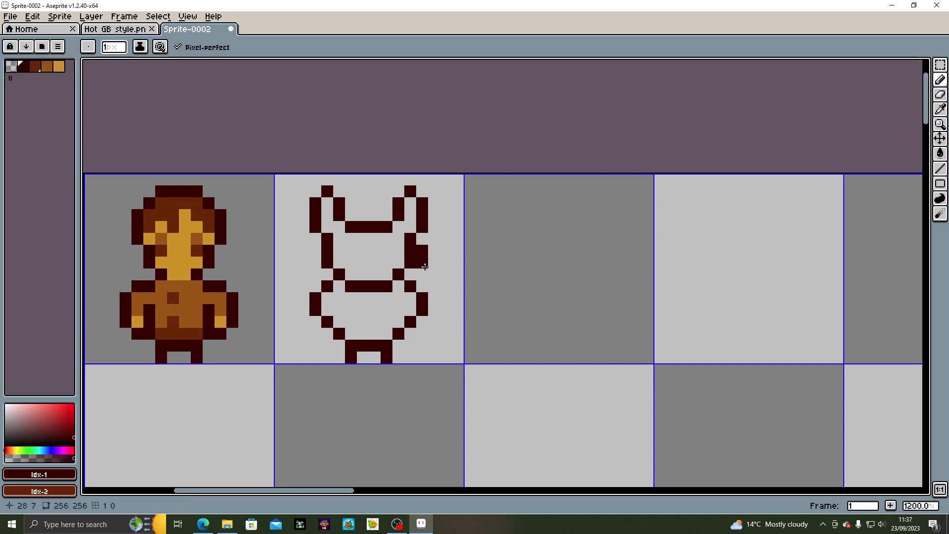
click(423, 272)
click(315, 272)
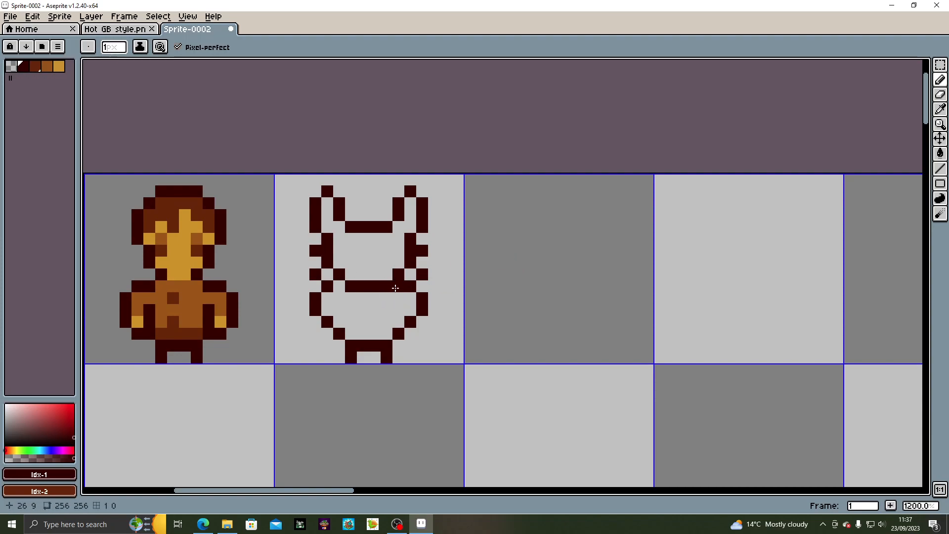
Reshape the eared character's shoulders with index 1 pixels closer to the chin, erasing the old outer corners with index 0
click(412, 295)
click(339, 286)
click(328, 298)
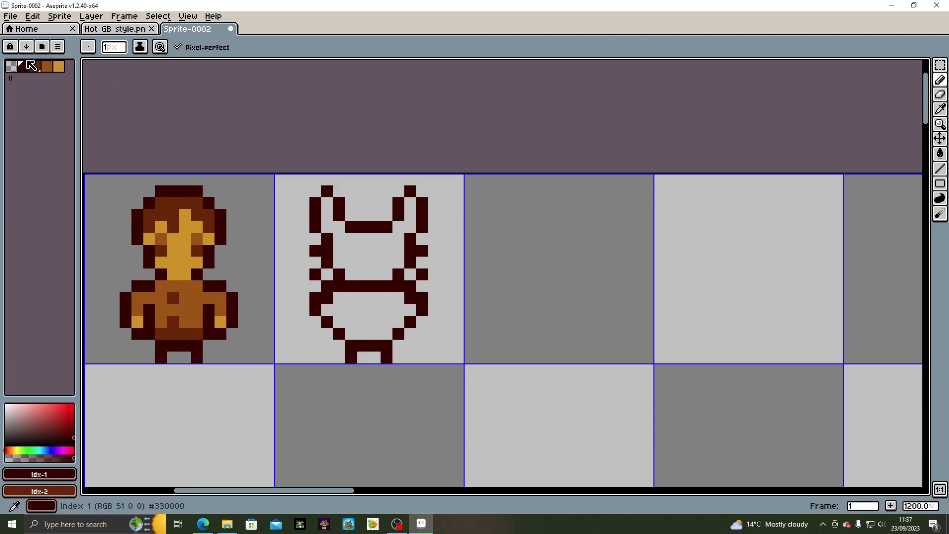
click(12, 67)
click(327, 286)
click(314, 298)
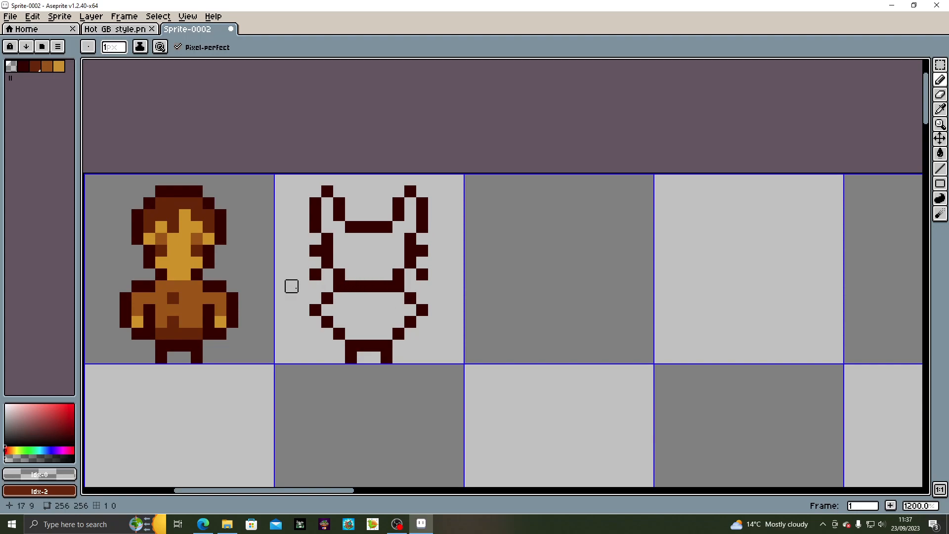
Fill the eared character's head, ears and torso with index 3 using the Paint Bucket
click(47, 68)
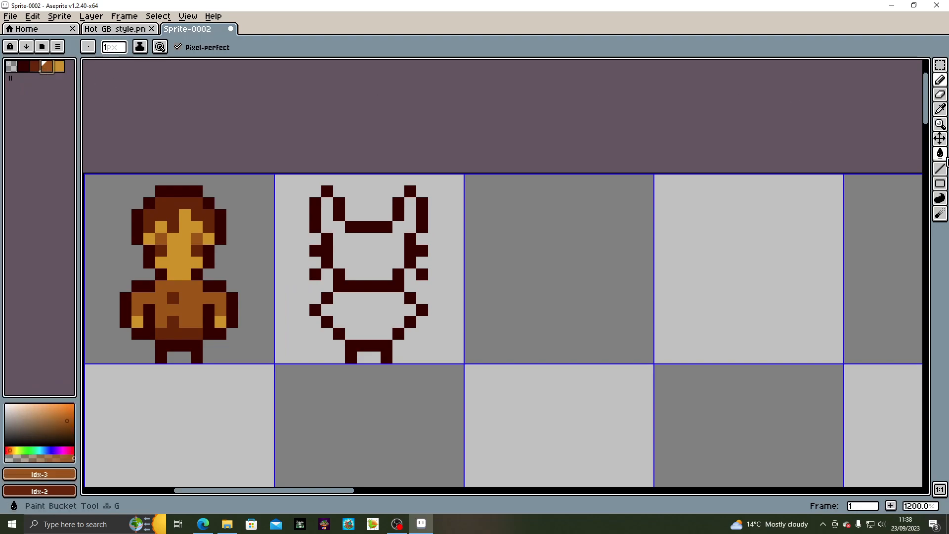
click(940, 154)
click(395, 242)
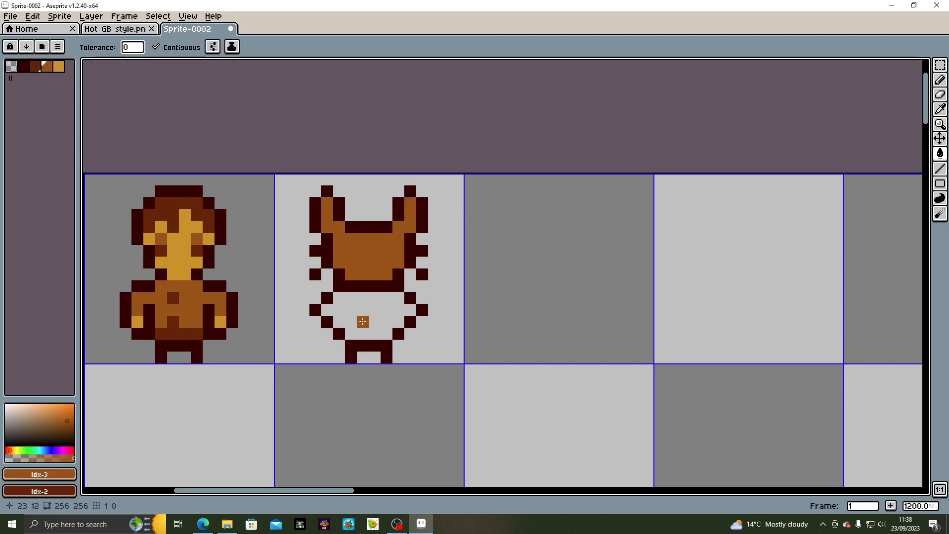
click(366, 318)
Draw three short index 2 stripes with the Pencil across the top of the eared character's forehead
click(41, 73)
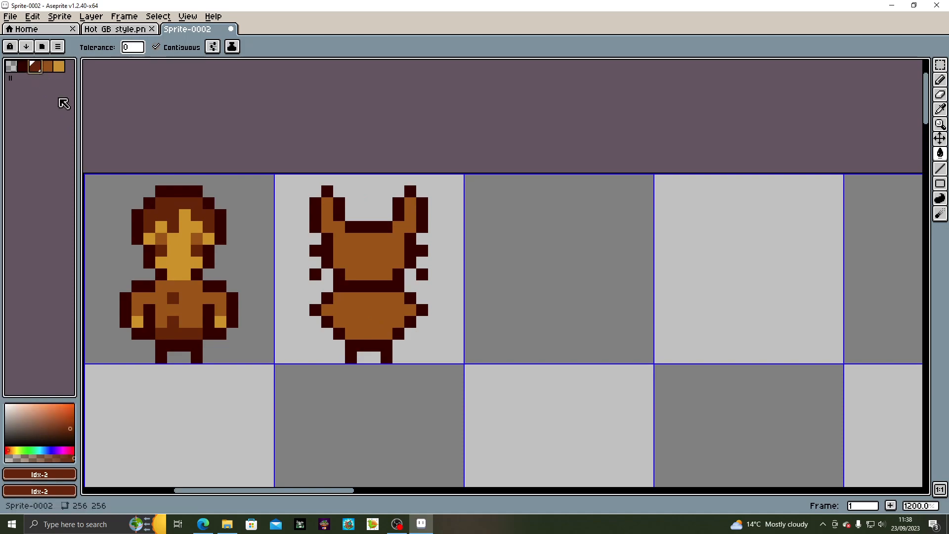
click(940, 80)
click(469, 263)
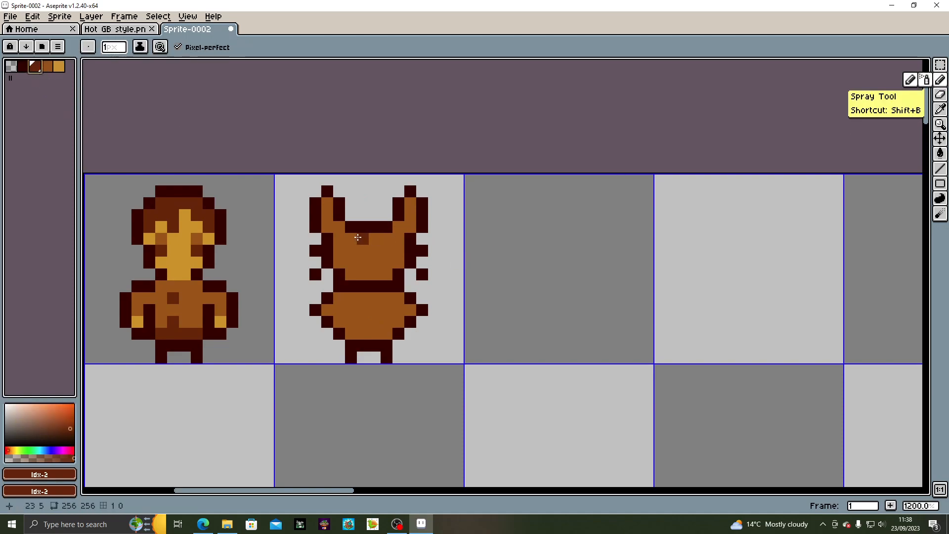
drag(363, 251, 386, 237)
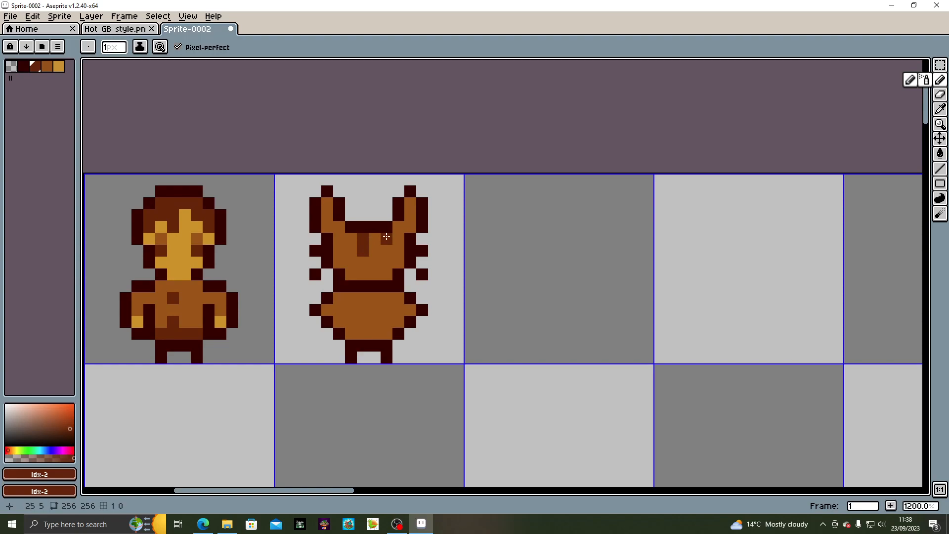
click(341, 235)
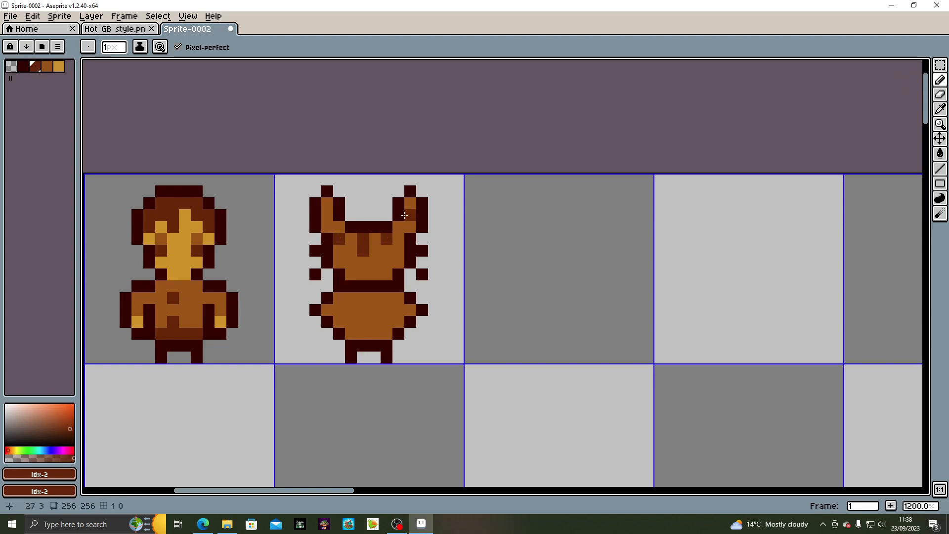
Shade the inside of both ears two pixels tall and add a nose on the eared character in index 2
drag(411, 215, 411, 203)
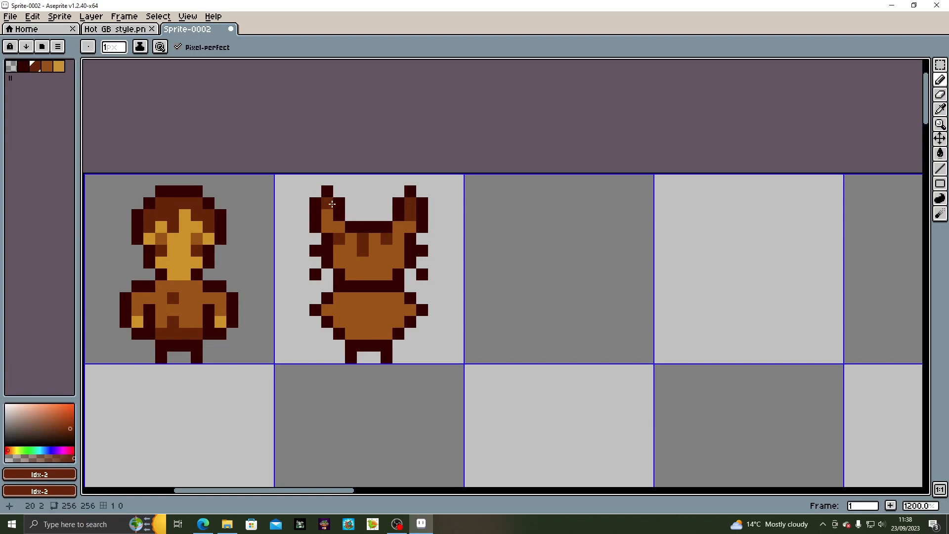
drag(331, 203, 331, 215)
click(370, 263)
drag(365, 262, 375, 262)
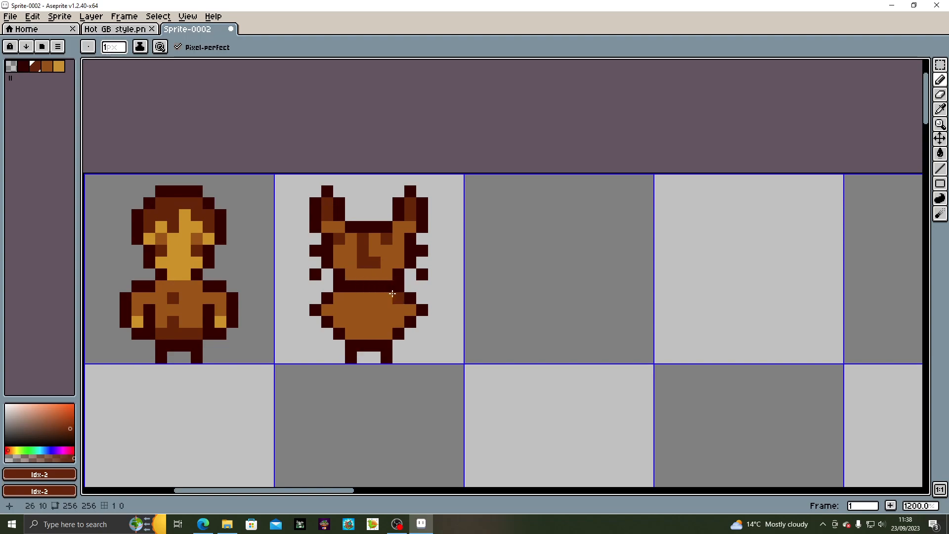
Paint 2-pixel-wide eyes in index 4 and trim the middle forehead stripe and nose to single pixels with index 3
click(47, 66)
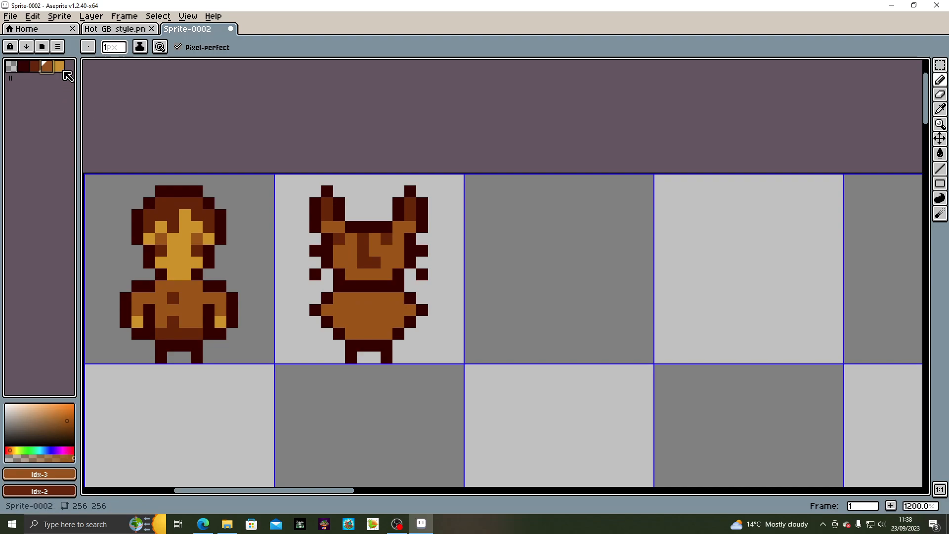
click(59, 66)
click(351, 250)
click(339, 250)
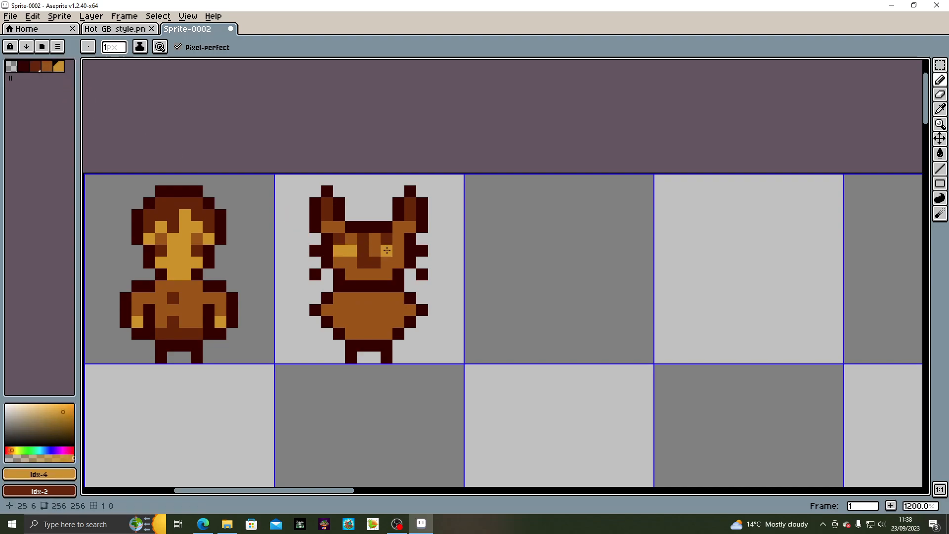
click(389, 250)
click(47, 67)
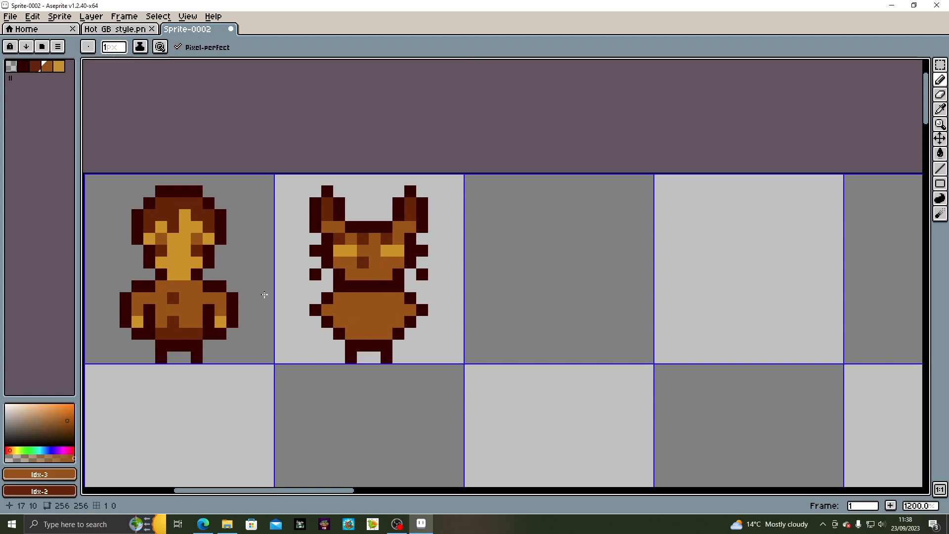
Add a single-pixel index 1 pupil to the inner side of each of the eared character's eyes
click(35, 65)
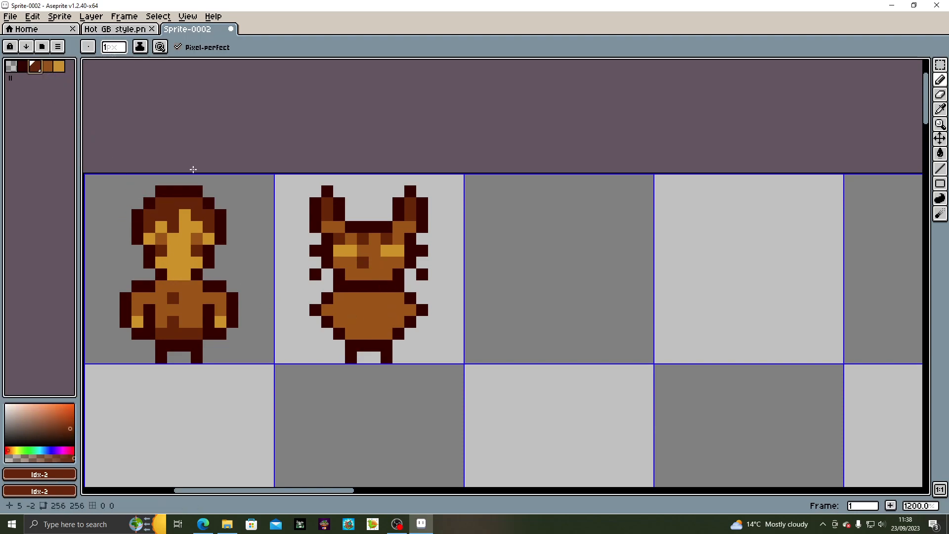
click(22, 66)
click(347, 253)
click(382, 253)
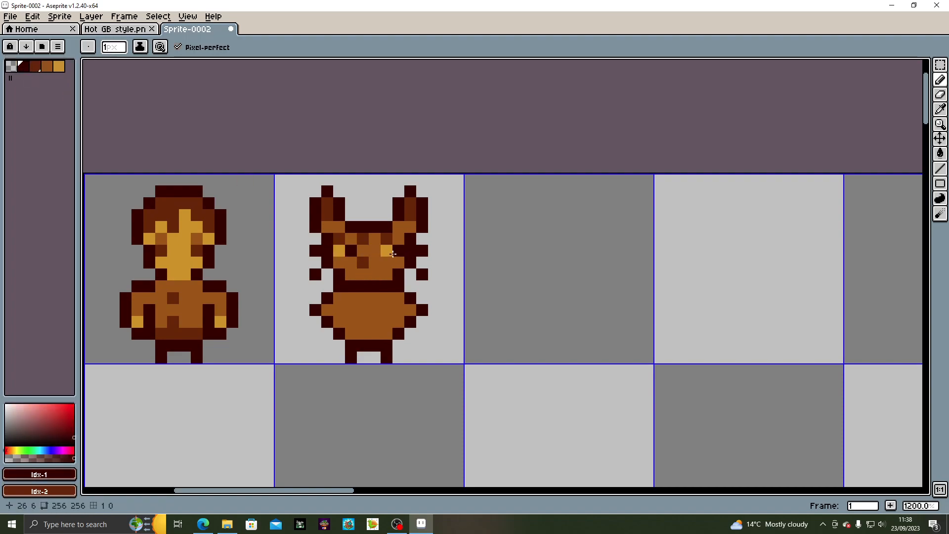
click(387, 252)
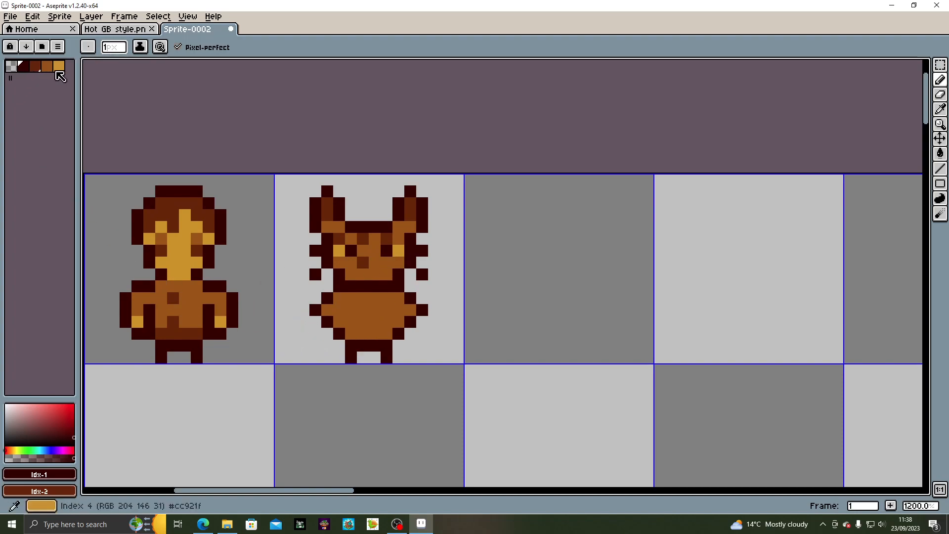
Add two single-pixel index 2 spots on the eared character's chest and shade the torso beside the lower arms
click(35, 66)
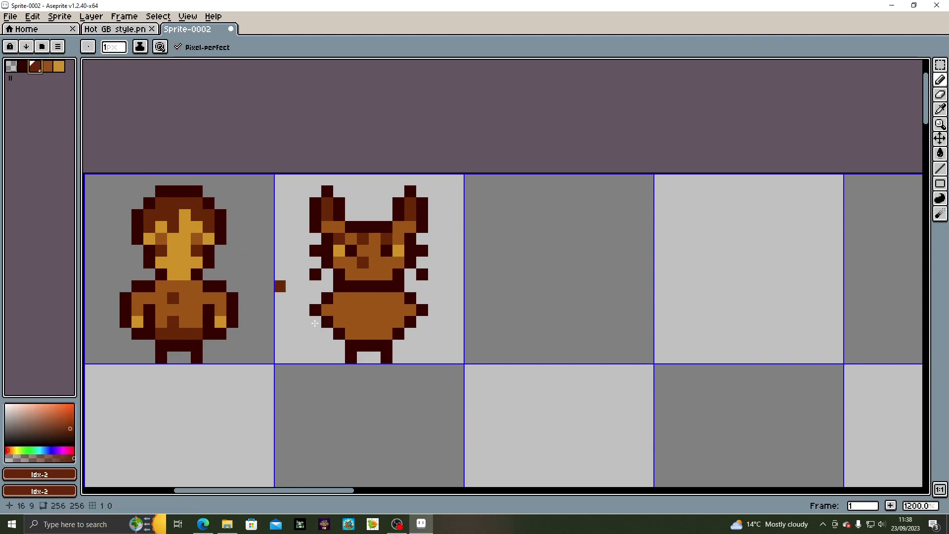
click(351, 310)
click(382, 314)
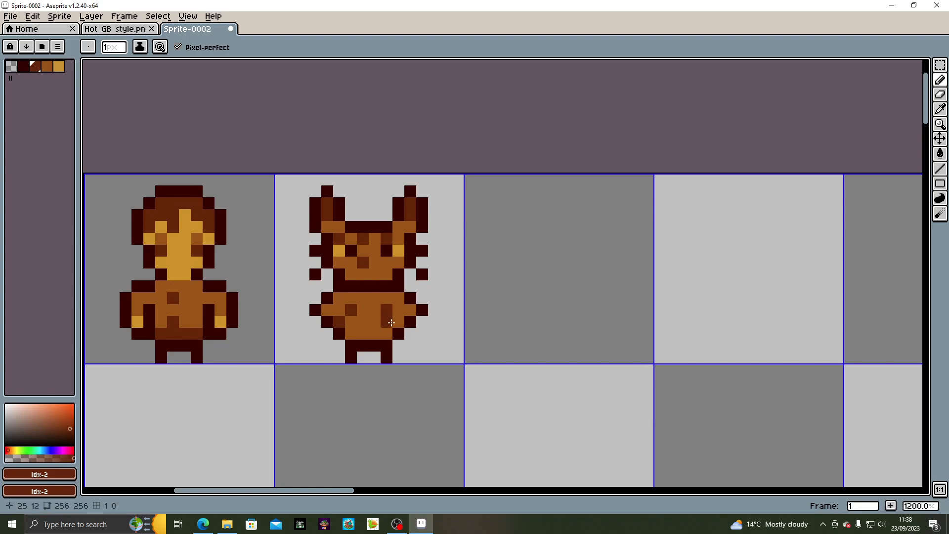
click(397, 322)
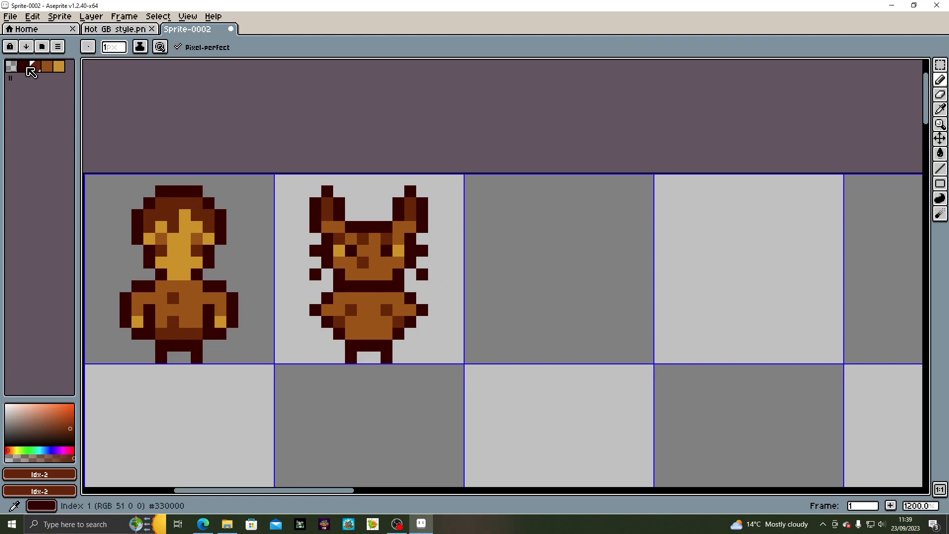
mouse_move(324, 336)
mouse_down()
mouse_move(305, 334)
mouse_move(287, 300)
mouse_up()
key(ctrl+z)
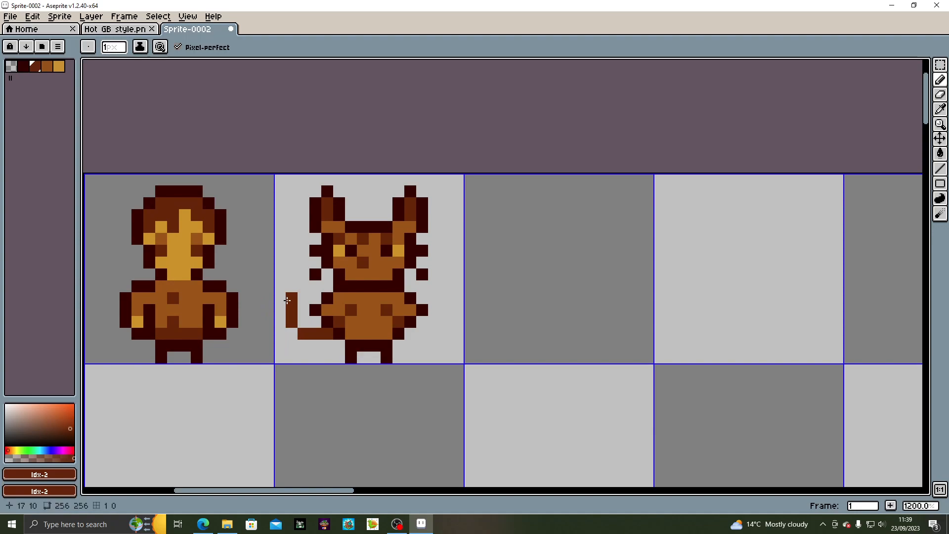
key(ctrl+z)
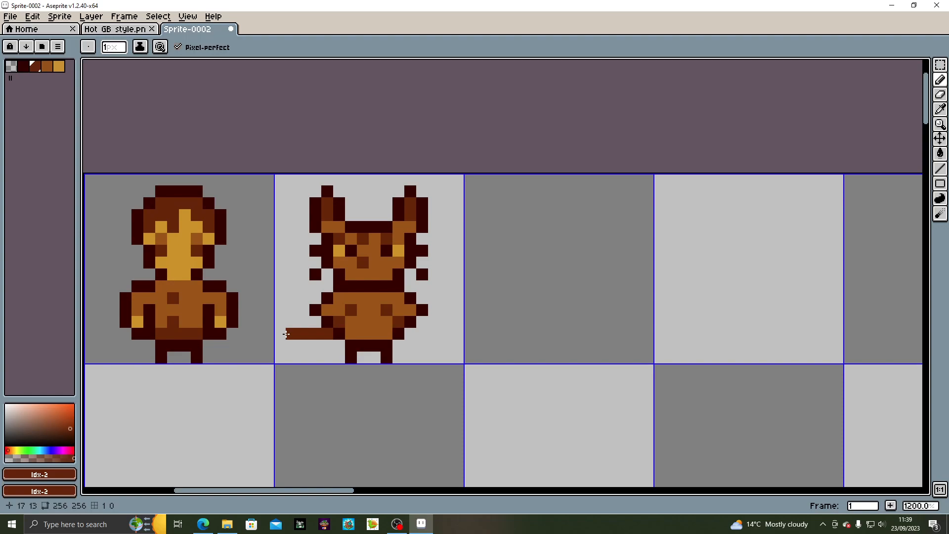
Draw a curled tail in index 2 from the eared character's lower torso to the cell edge, with alternating index 3 bands
mouse_move(284, 311)
mouse_down()
mouse_move(280, 296)
mouse_move(292, 285)
mouse_up()
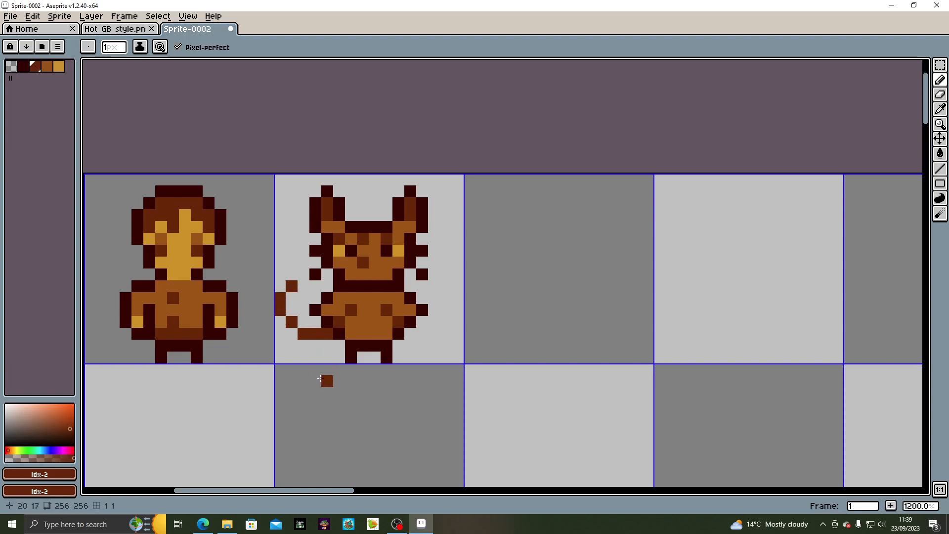
click(47, 66)
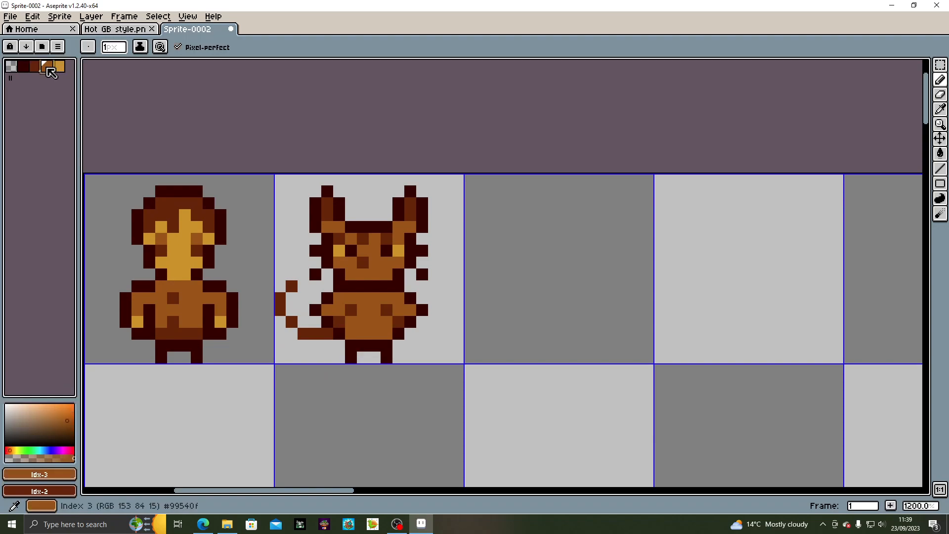
click(292, 321)
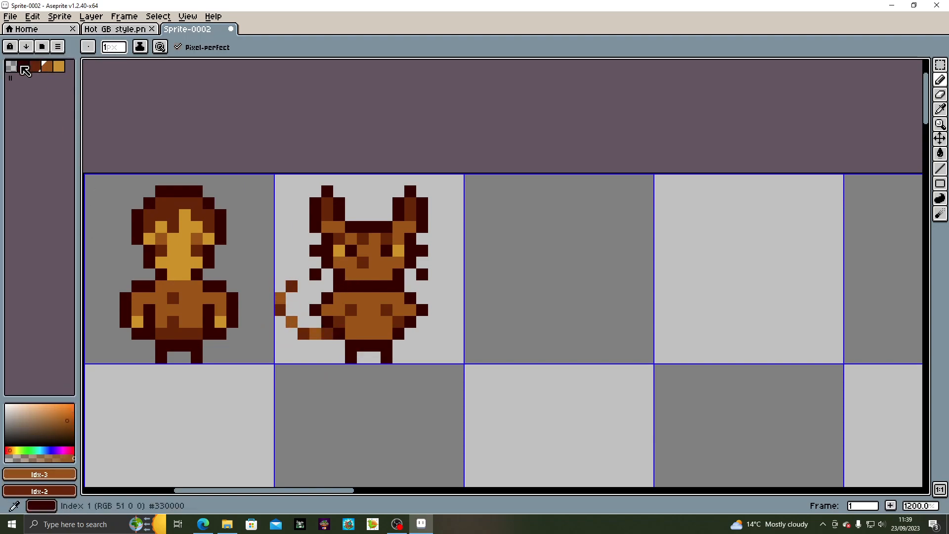
Select the eared character's 16 by 16 cell, move its contents one pixel to the right and deselect
click(23, 66)
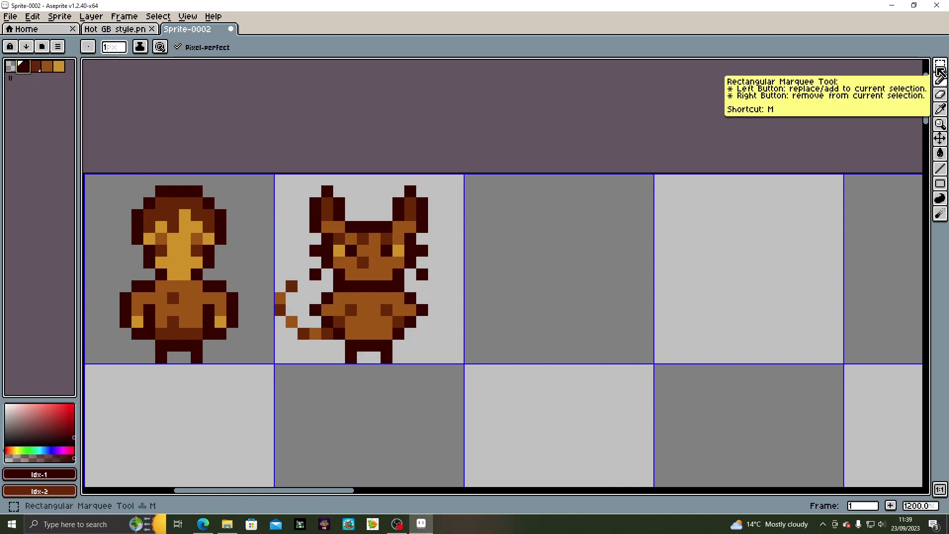
click(940, 65)
drag(275, 176, 464, 364)
drag(354, 308, 367, 307)
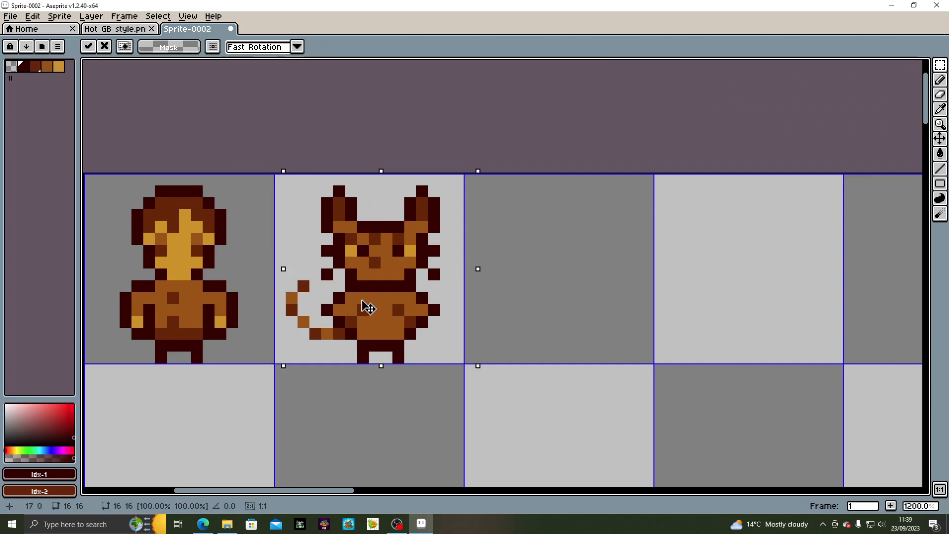
click(635, 309)
Outline the eared character's tail along its upper and lower edges and around the tip with the Pencil in index 1
click(23, 66)
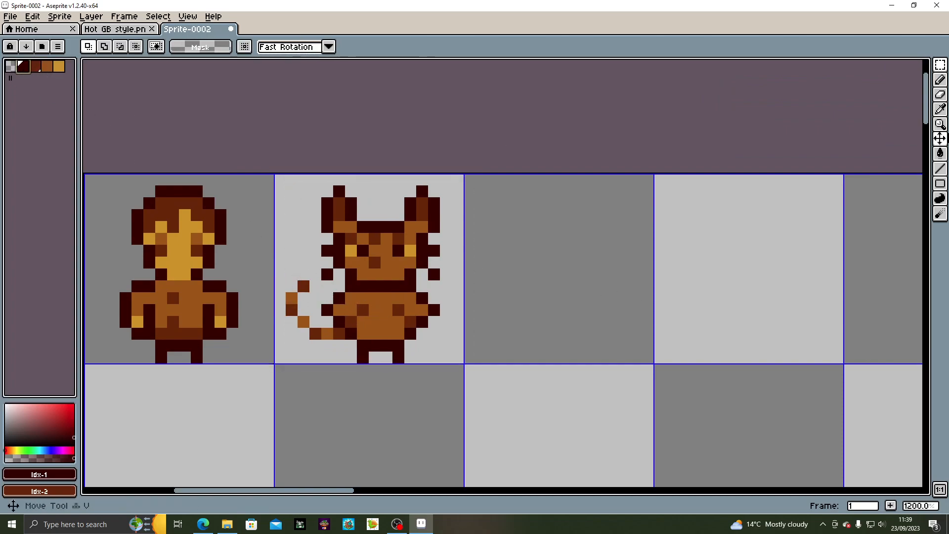
click(940, 83)
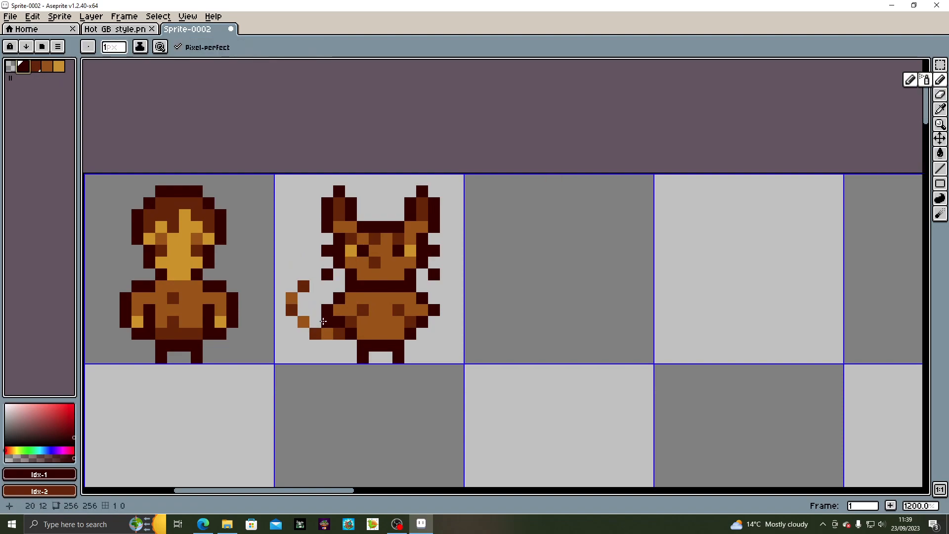
mouse_move(328, 322)
mouse_down()
mouse_move(298, 308)
mouse_move(311, 282)
mouse_move(298, 276)
mouse_move(276, 299)
mouse_up()
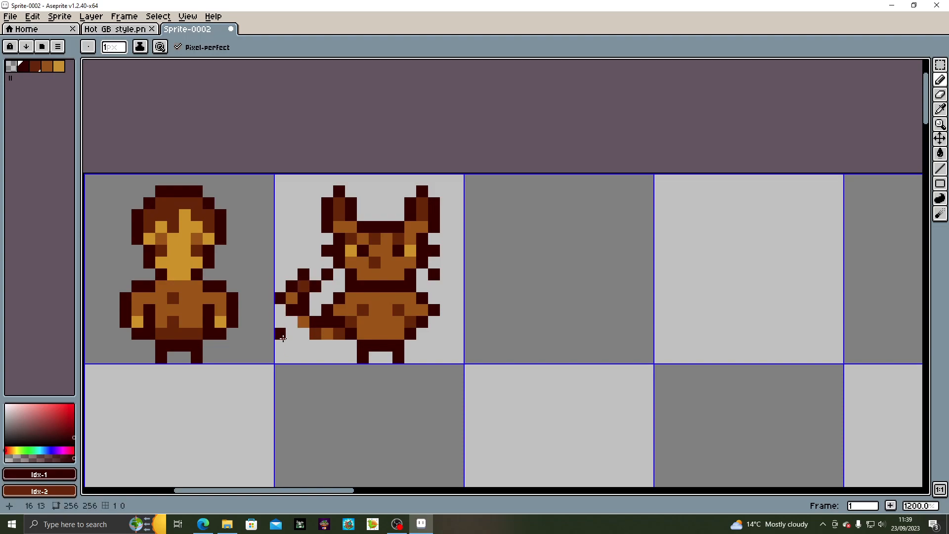
mouse_move(288, 325)
mouse_down()
mouse_move(313, 342)
mouse_move(336, 343)
mouse_up()
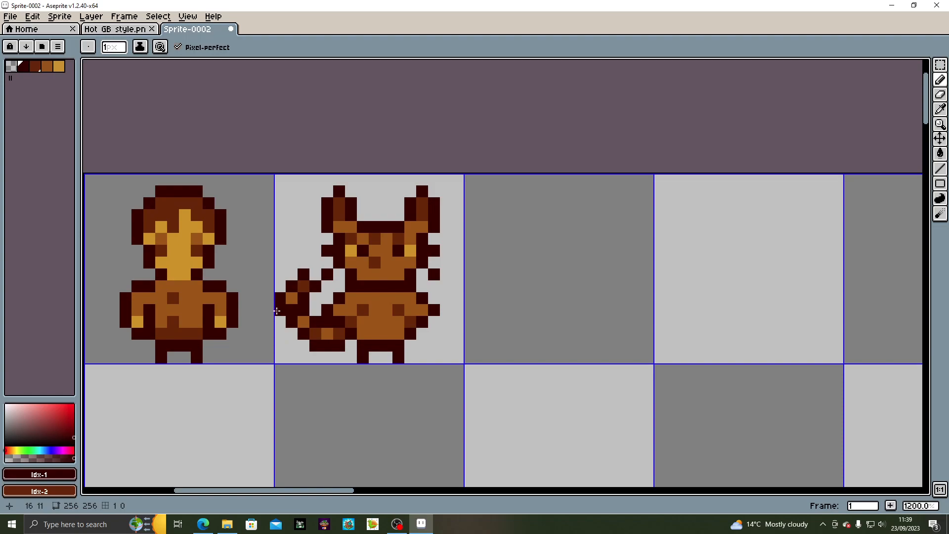
Close the outer edge of the eared character's tail tip with index 1 pixels along the cell edge
click(44, 68)
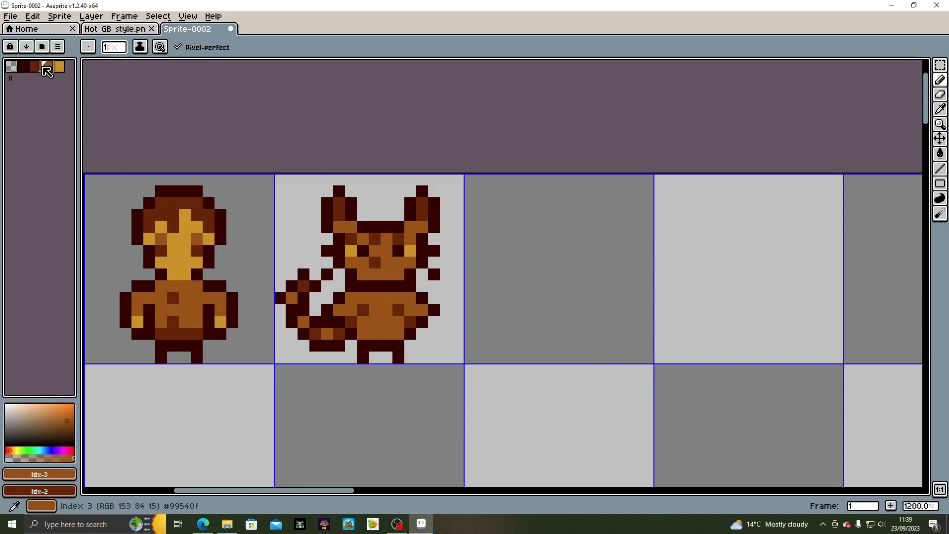
click(35, 66)
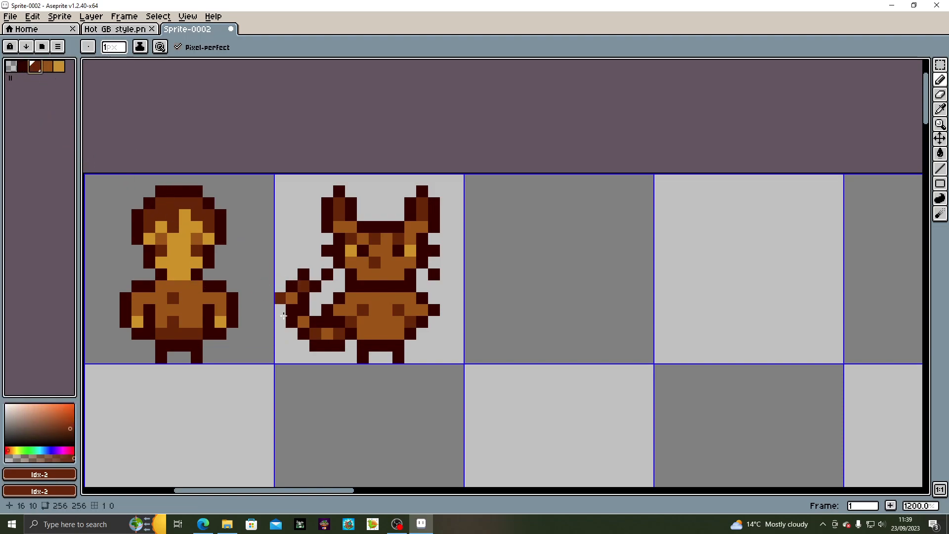
click(23, 66)
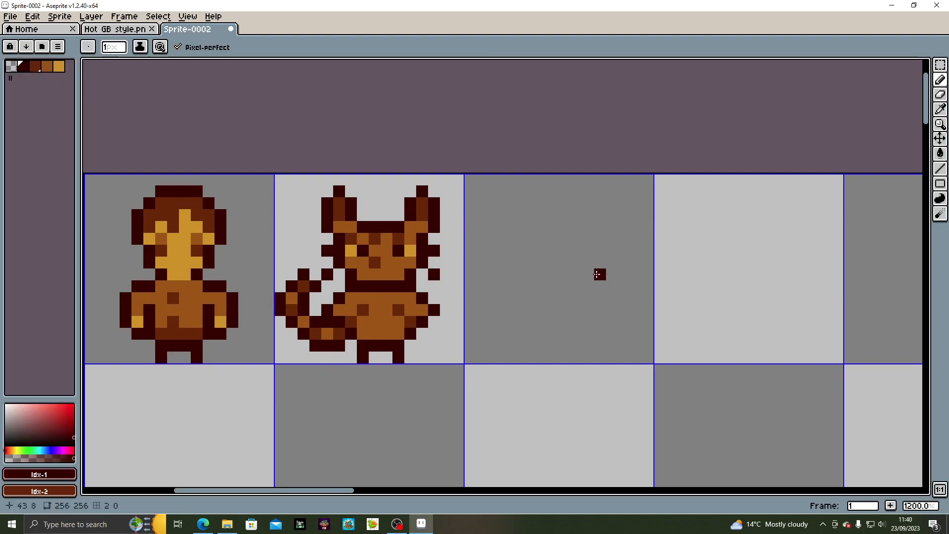
Examine the person and the eared character side by side at several zoom levels
scroll(596, 275, down, 4)
scroll(535, 270, up, 2)
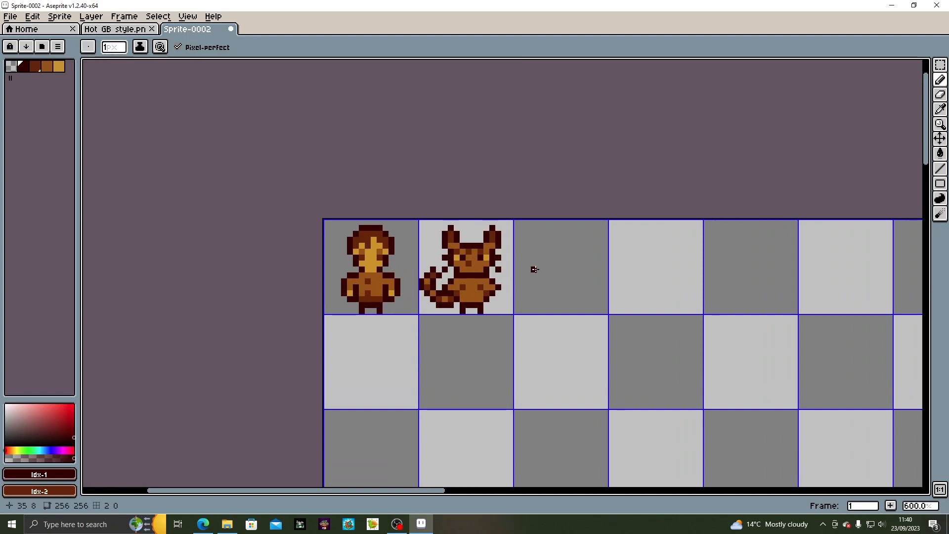
scroll(534, 269, up, 3)
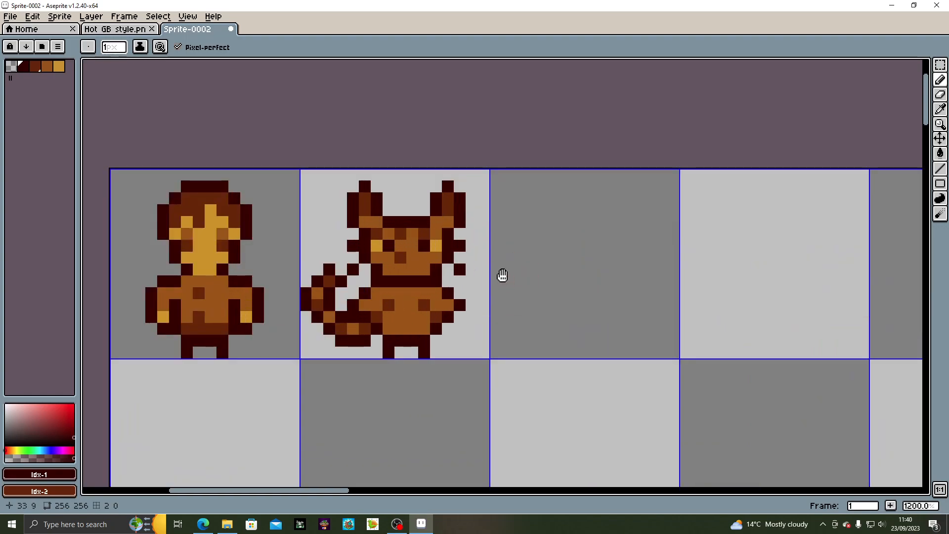
scroll(502, 275, down, 2)
scroll(335, 266, down, 1)
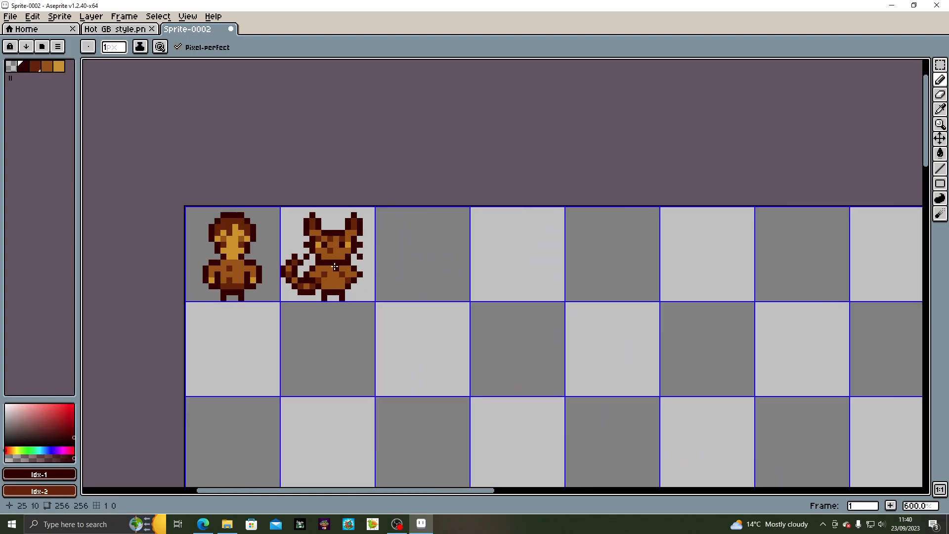
scroll(334, 267, down, 1)
scroll(340, 261, up, 2)
scroll(369, 278, down, 2)
drag(460, 310, 351, 265)
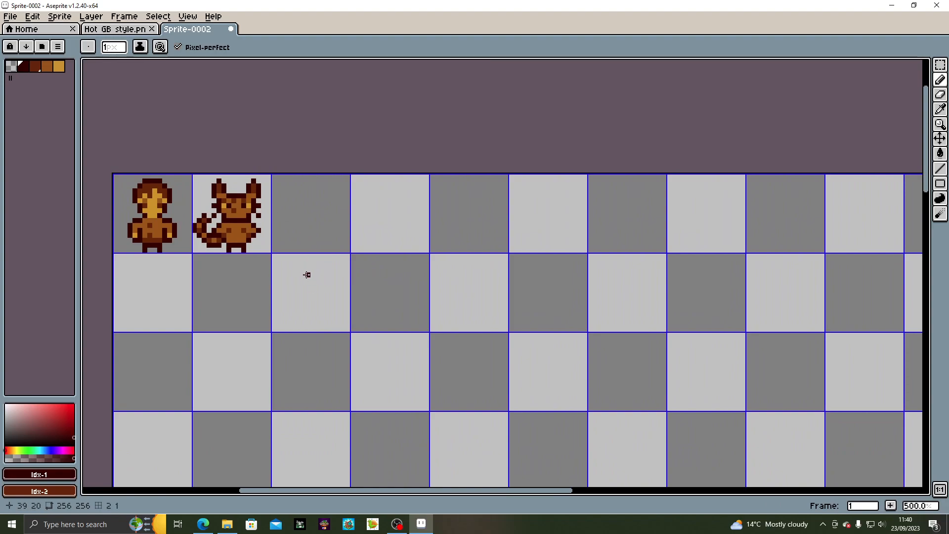
scroll(293, 264, up, 2)
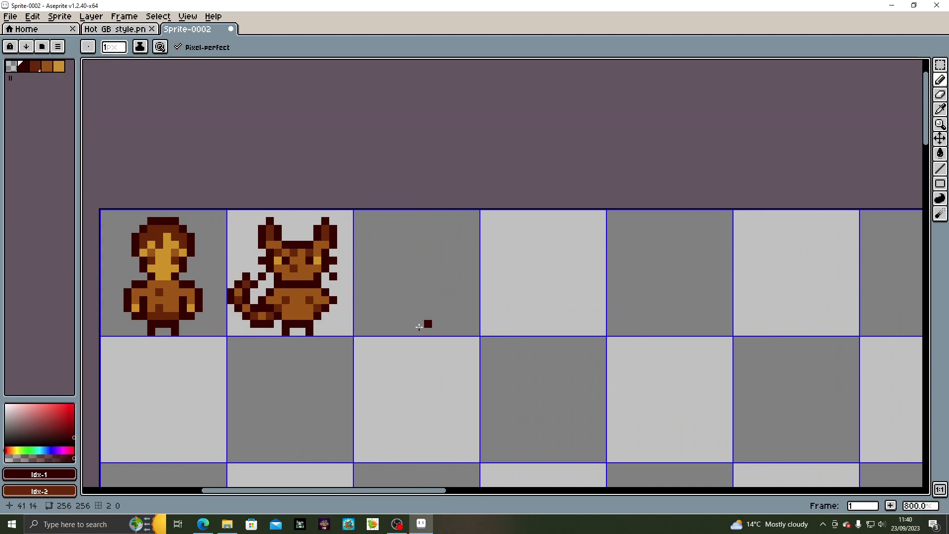
mouse_move(435, 299)
mouse_down()
mouse_move(388, 275)
mouse_move(438, 256)
mouse_up()
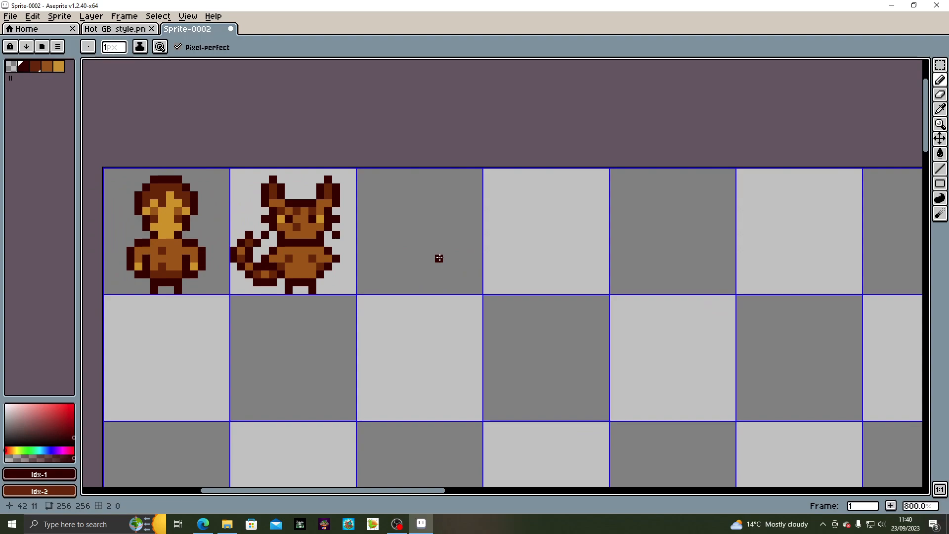
Try a two-cell-tall vertical wall directly on a cell edge below the characters with the Line tool in index 1, and undo it
scroll(452, 368, down, 1)
mouse_move(455, 377)
mouse_down()
mouse_move(409, 258)
mouse_move(374, 217)
mouse_move(392, 266)
mouse_up()
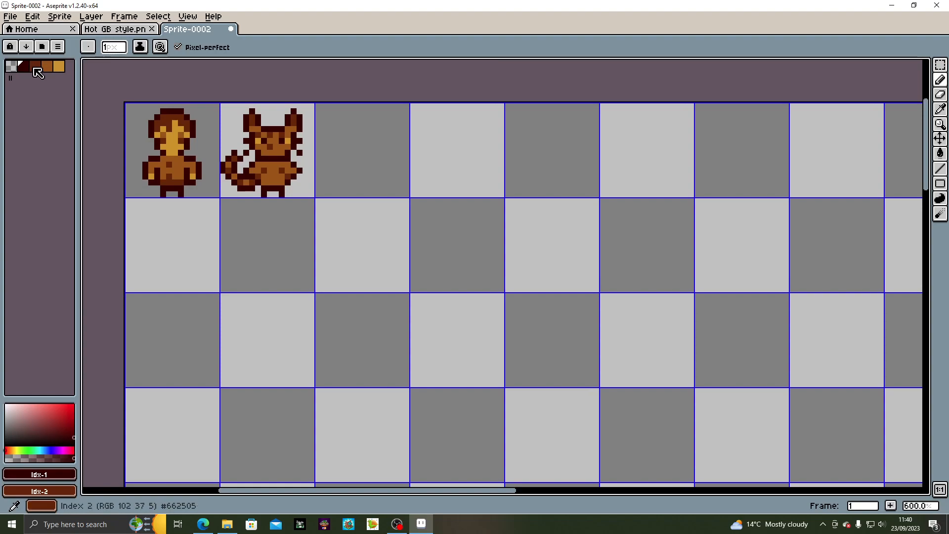
click(942, 171)
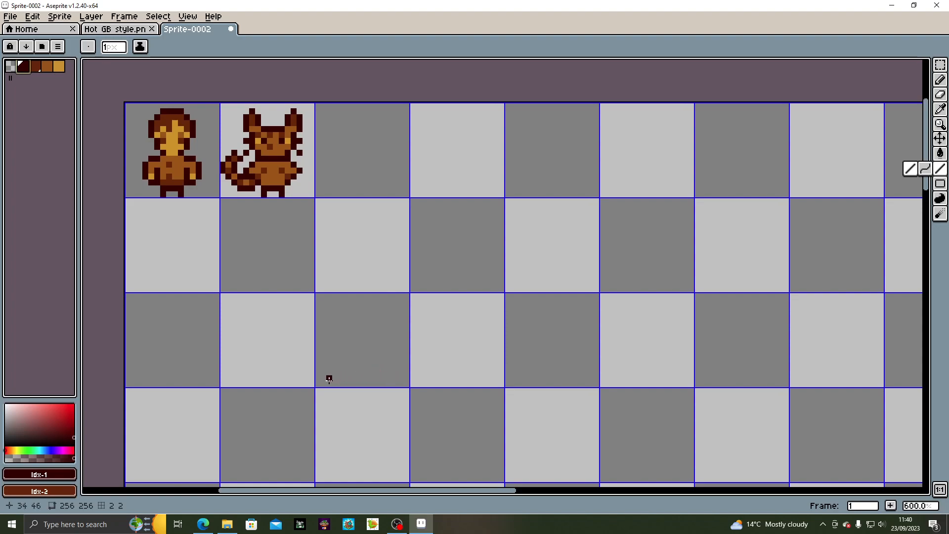
mouse_move(440, 380)
mouse_down()
mouse_move(401, 370)
mouse_move(377, 318)
mouse_move(388, 276)
mouse_move(376, 287)
mouse_move(374, 466)
mouse_up()
drag(375, 368, 375, 283)
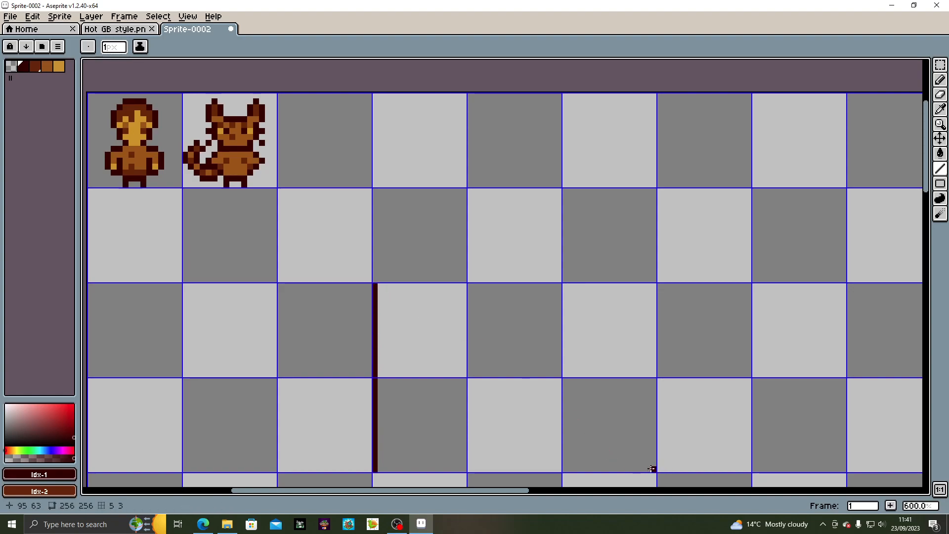
key(ctrl+z)
key(ctrl+z)
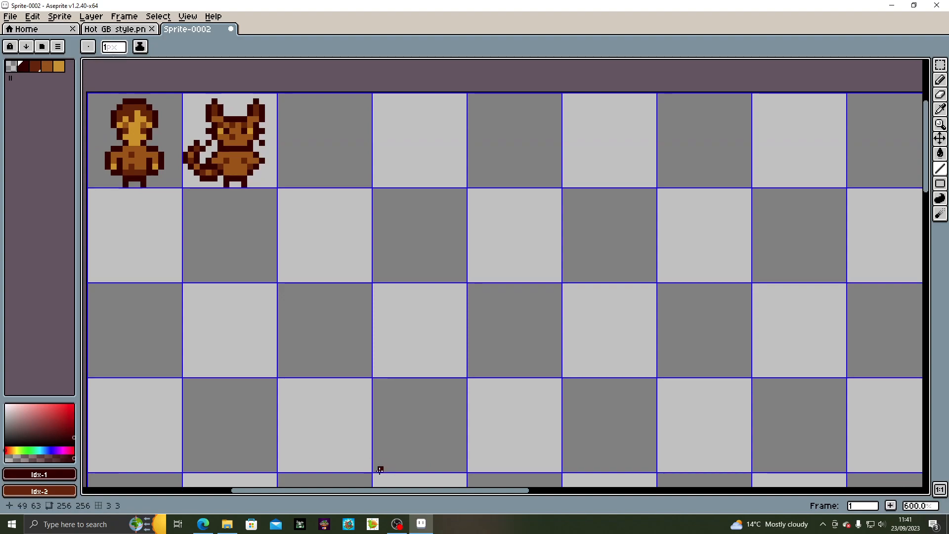
Draw two 32-pixel-tall index 1 walls, each one pixel inside the edges of a three-cell-wide area, and join their feet with a base line
drag(381, 468, 381, 283)
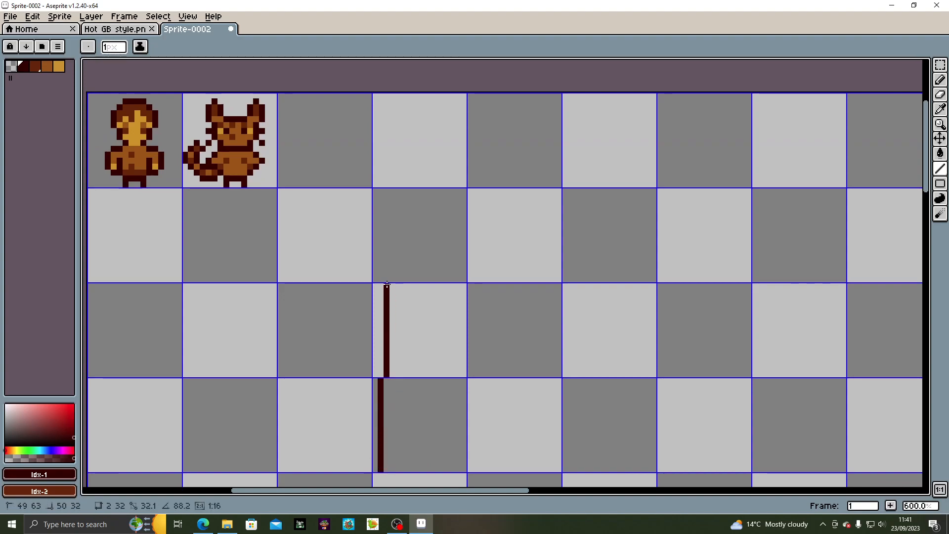
drag(647, 469, 646, 283)
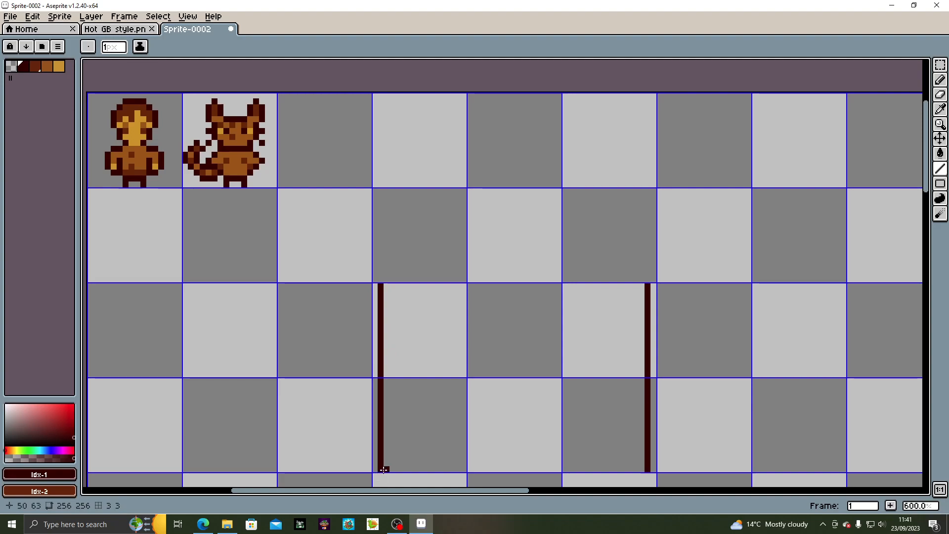
drag(384, 470, 648, 469)
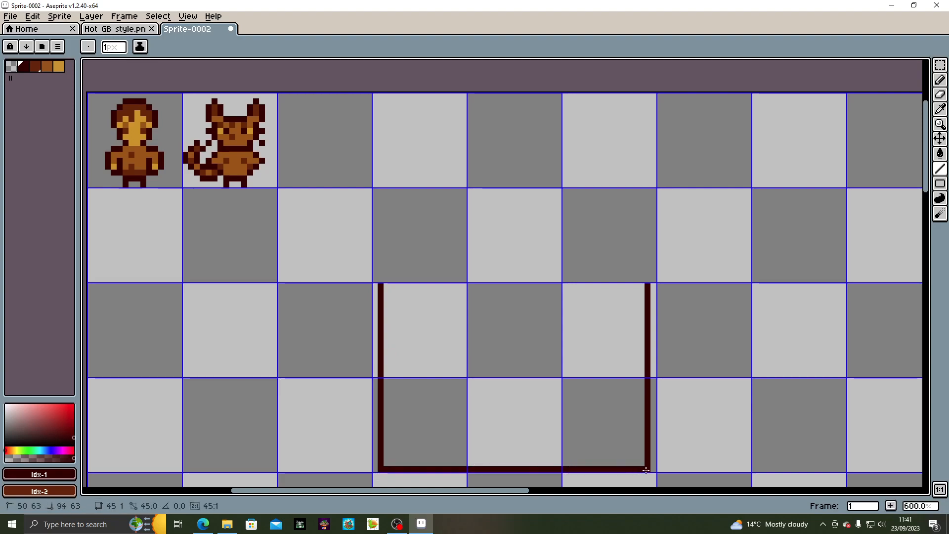
Outline a 16 by 16 pixel door in the middle cell on the building's base and fill it with index 1
mouse_move(470, 465)
mouse_down()
mouse_move(470, 381)
mouse_move(558, 381)
mouse_move(556, 466)
mouse_up()
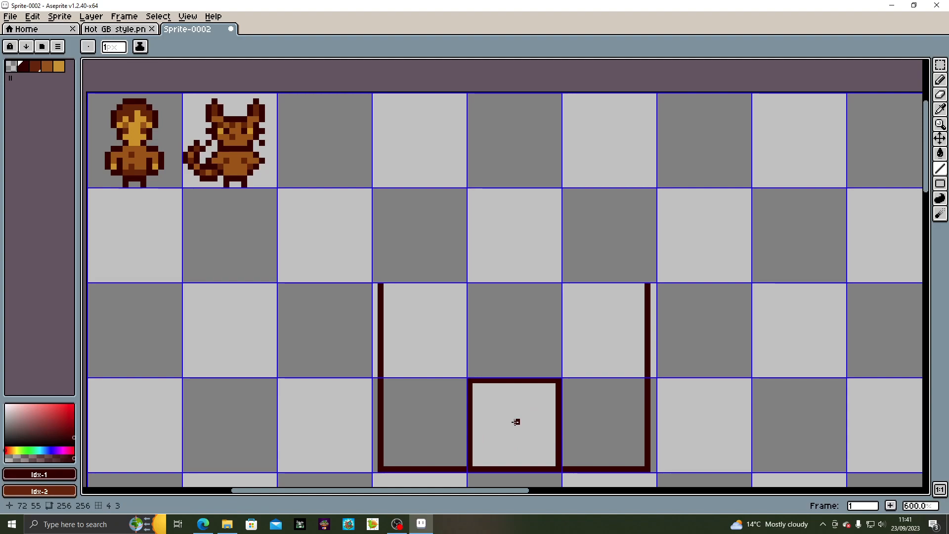
click(940, 153)
click(488, 431)
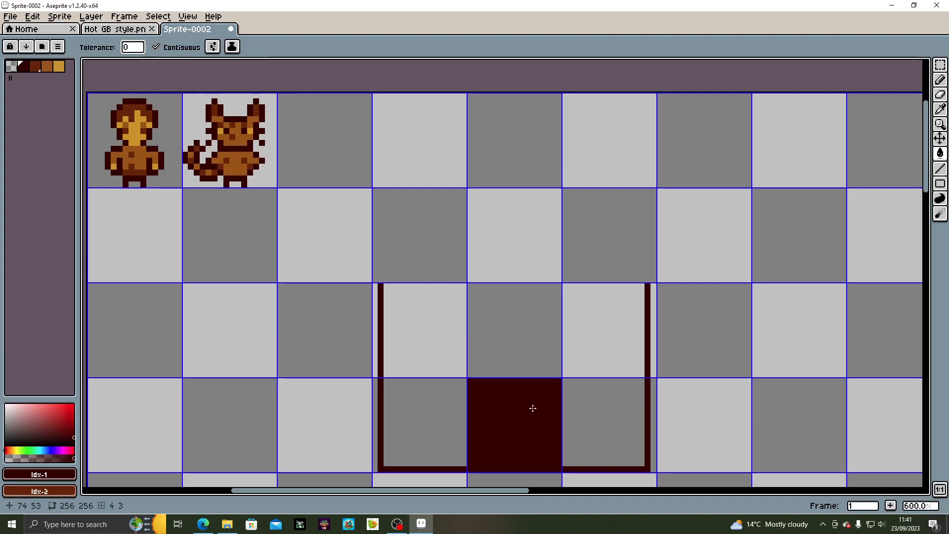
Undo a stray fill outside the building and extend its base line two cells further to the right in index 1
drag(621, 377, 528, 345)
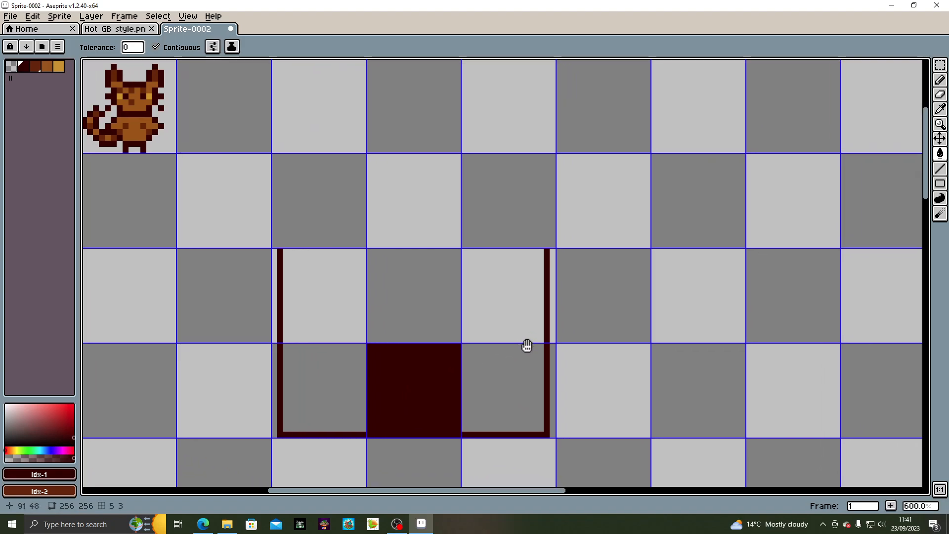
click(554, 435)
key(ctrl+z)
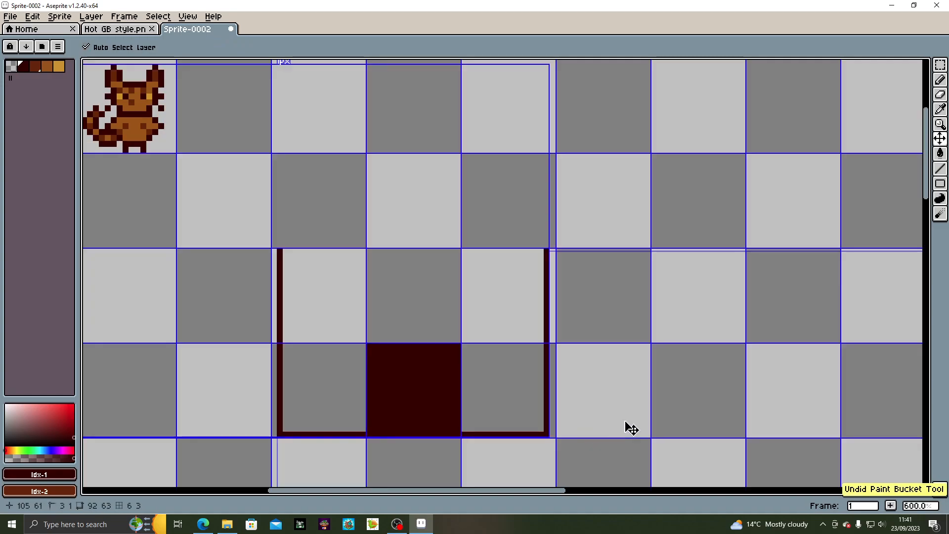
click(940, 169)
mouse_move(548, 435)
mouse_down()
mouse_move(641, 435)
mouse_move(641, 296)
mouse_move(641, 434)
mouse_move(743, 434)
mouse_up()
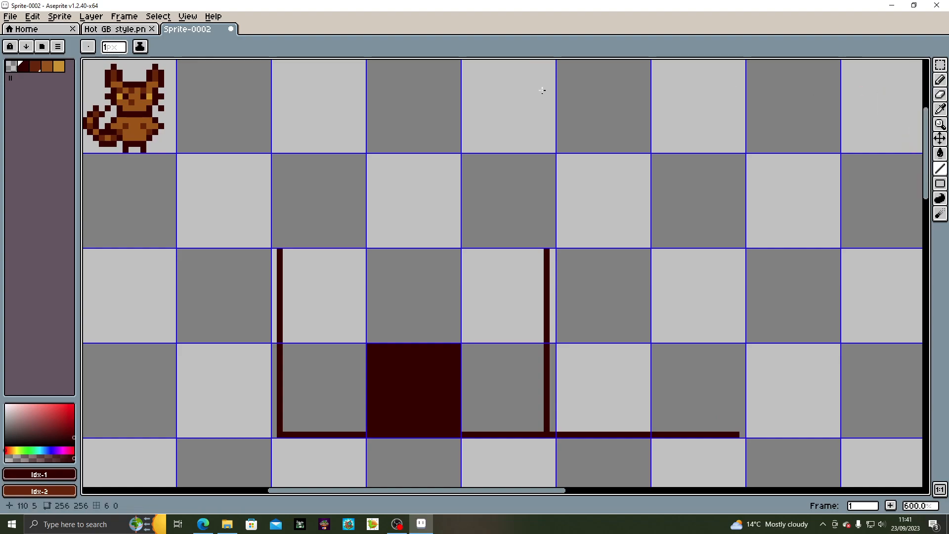
Erase the old right wall with the transparent index 0 and draw a two-cell-tall index 1 wall at the extended base line's end
click(8, 65)
drag(546, 433, 547, 253)
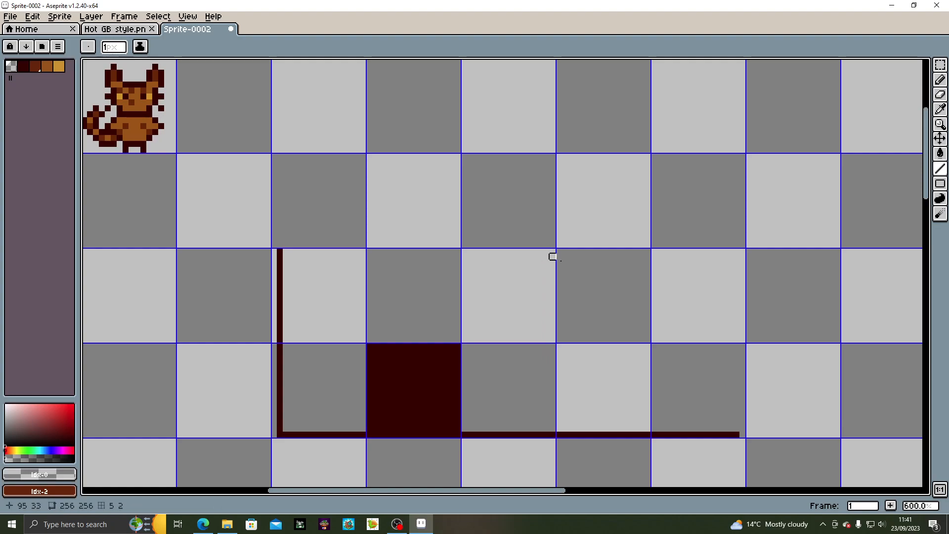
click(23, 65)
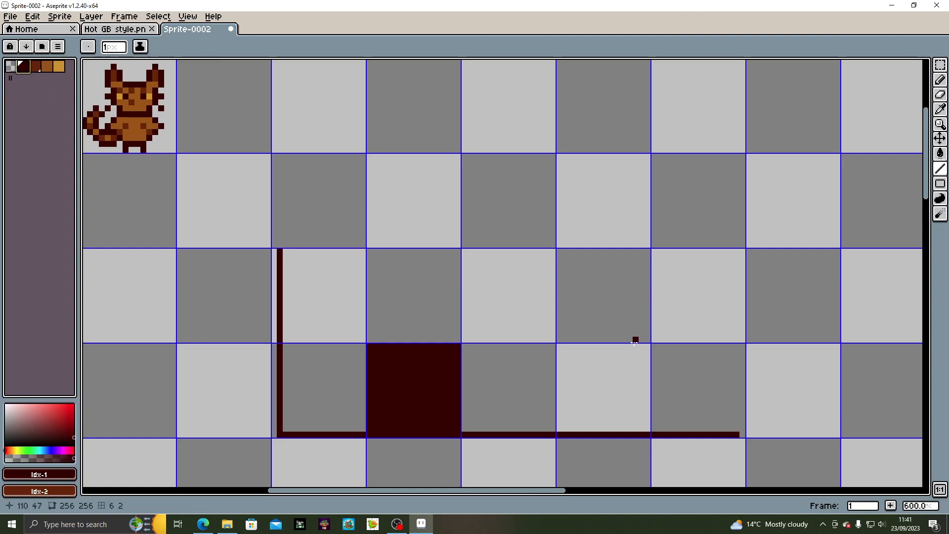
mouse_move(735, 428)
mouse_down()
mouse_move(736, 232)
mouse_move(735, 249)
mouse_up()
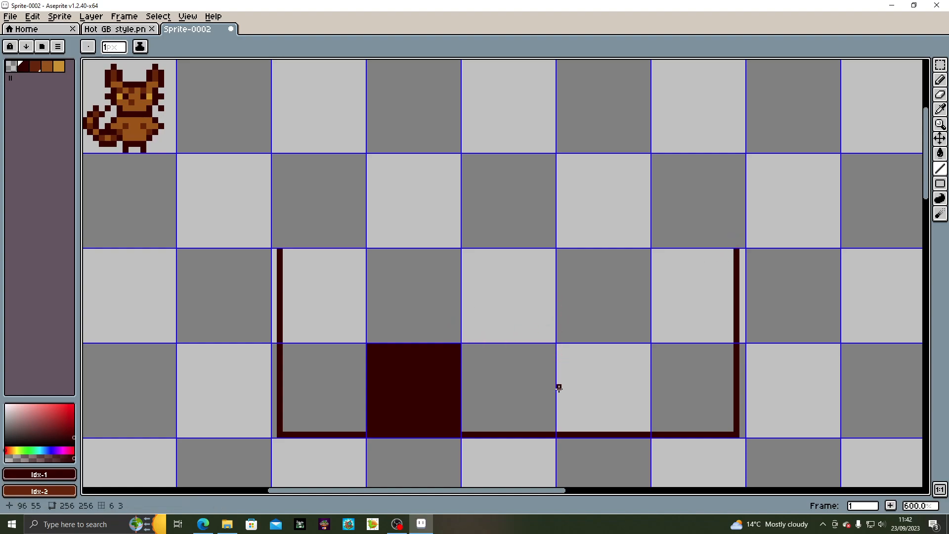
Outline a 16 by 8 pixel window in the lower half of an upper-row cell, right of the door, and fill it with index 1
drag(558, 387, 559, 303)
key(ctrl+z)
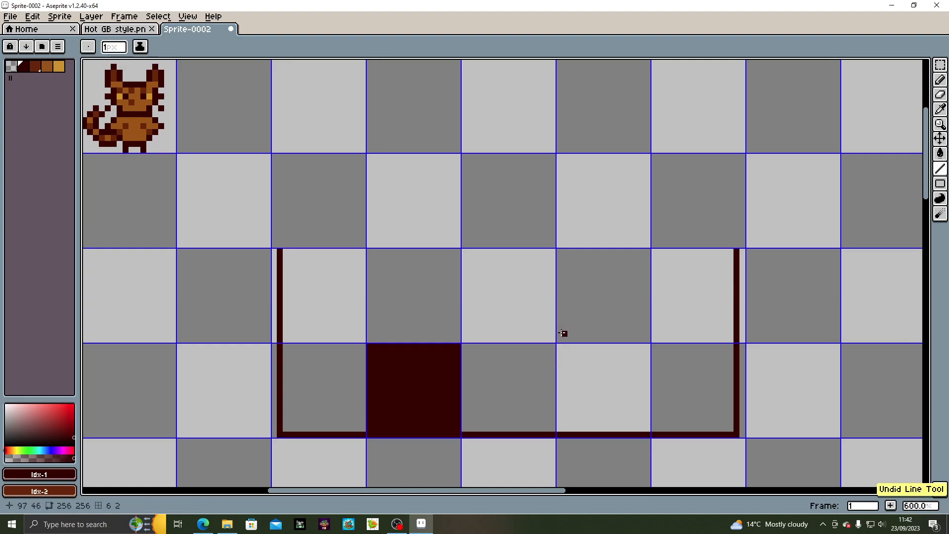
mouse_move(559, 339)
mouse_down()
mouse_move(558, 298)
mouse_move(646, 298)
mouse_move(648, 339)
mouse_up()
drag(648, 339, 559, 339)
click(939, 153)
click(608, 322)
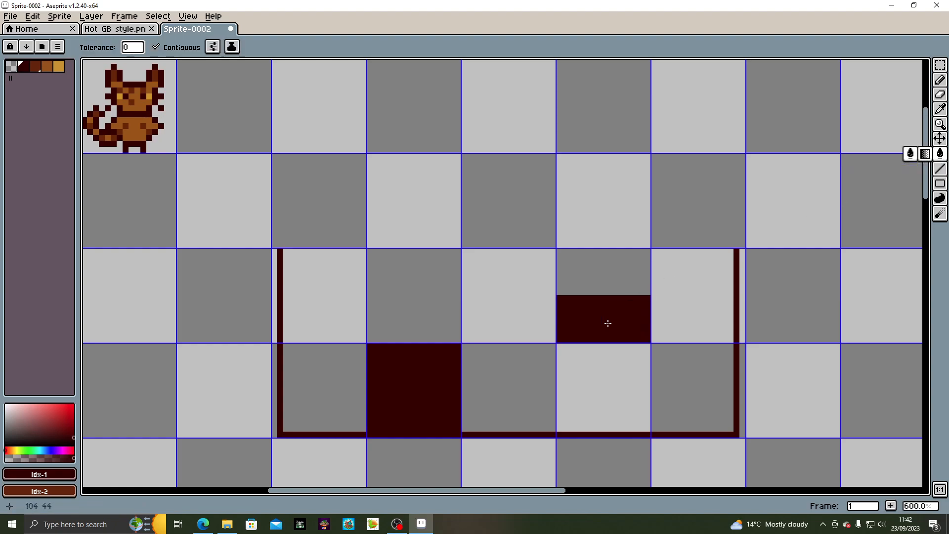
Add two short diagonal glints, three pixels each, to the dark window with the Line tool in index 4
click(58, 48)
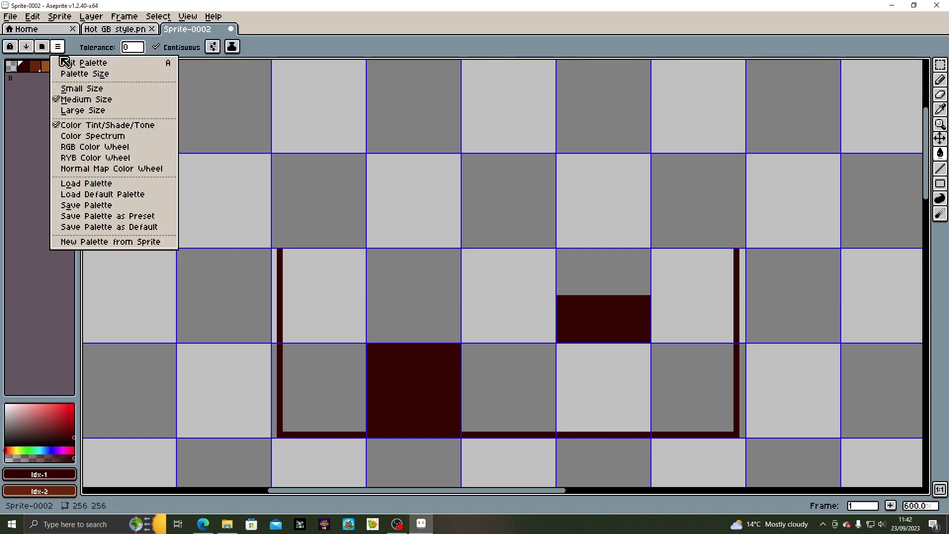
click(25, 85)
click(60, 67)
click(571, 327)
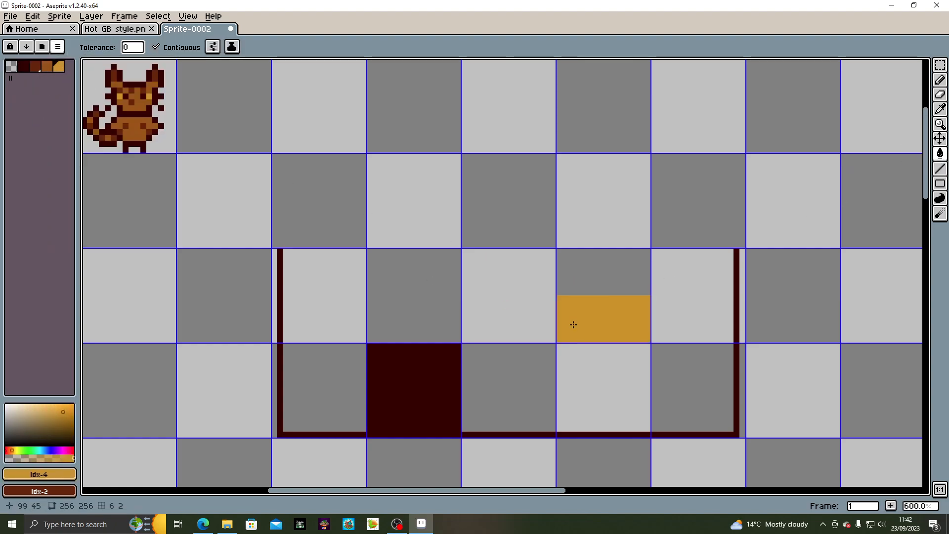
key(ctrl+z)
click(940, 168)
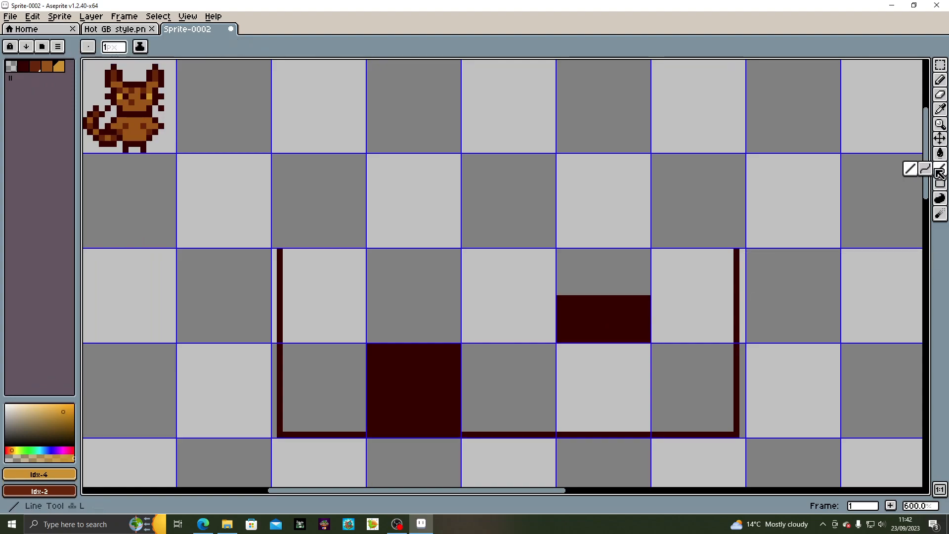
mouse_move(577, 327)
mouse_down()
mouse_move(587, 315)
mouse_move(641, 310)
mouse_up()
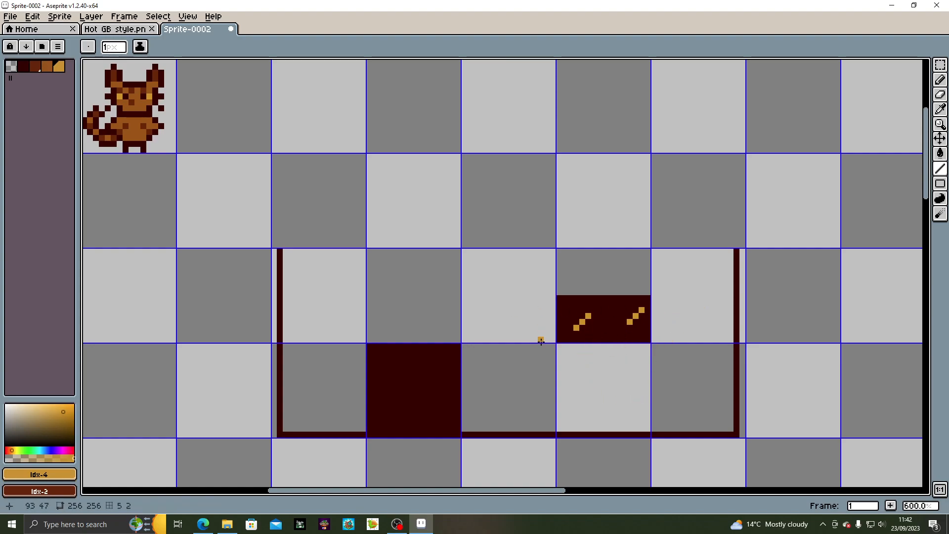
Outline the roof in index 1 with two slopes rising 16 pixels from the wall tops and a flat ridge joining them
drag(538, 339, 553, 363)
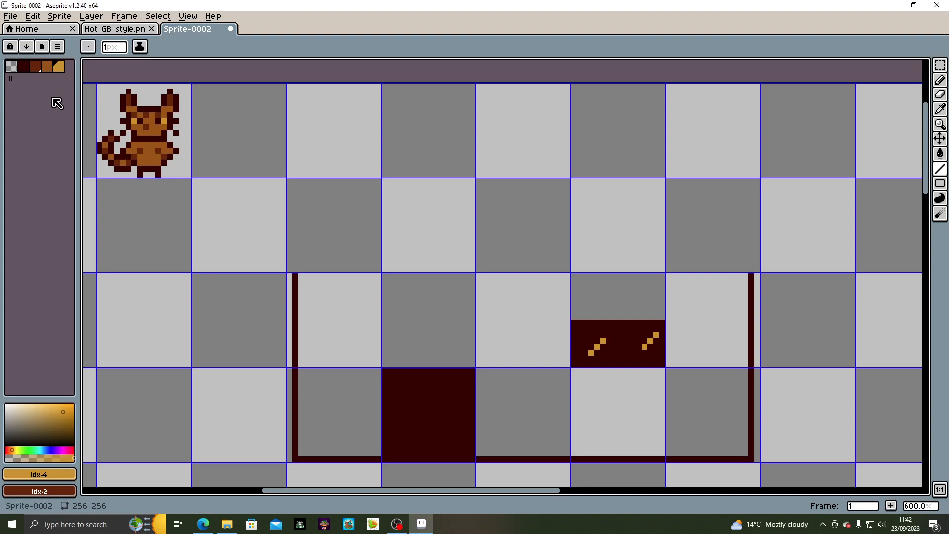
click(23, 67)
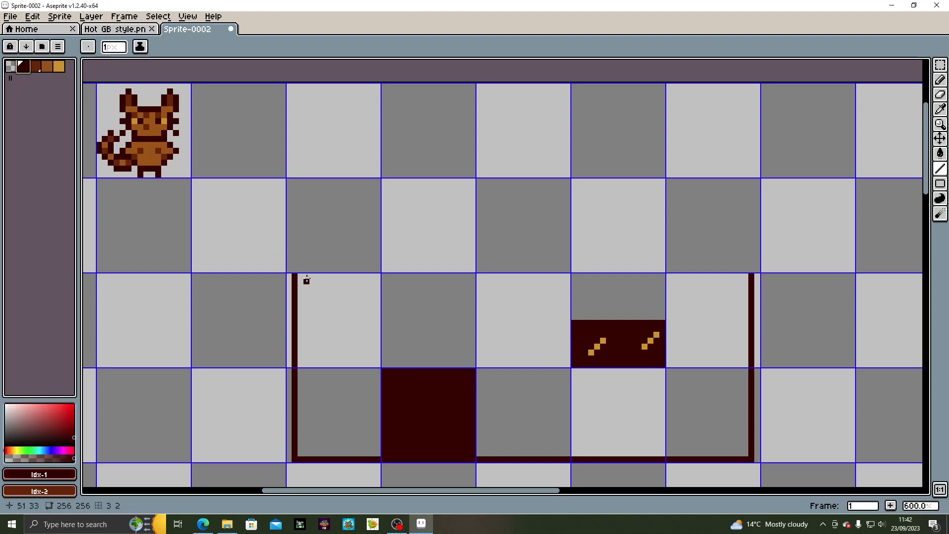
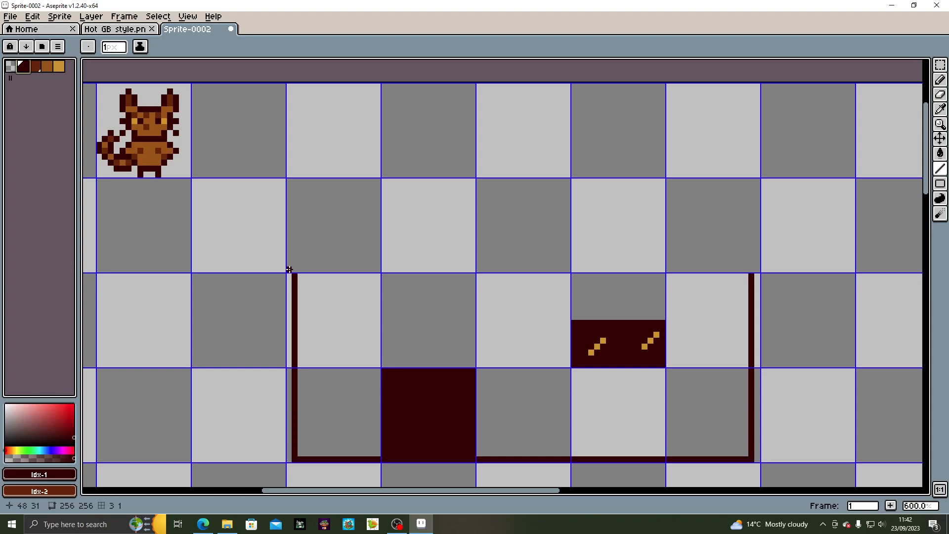
drag(289, 269, 471, 181)
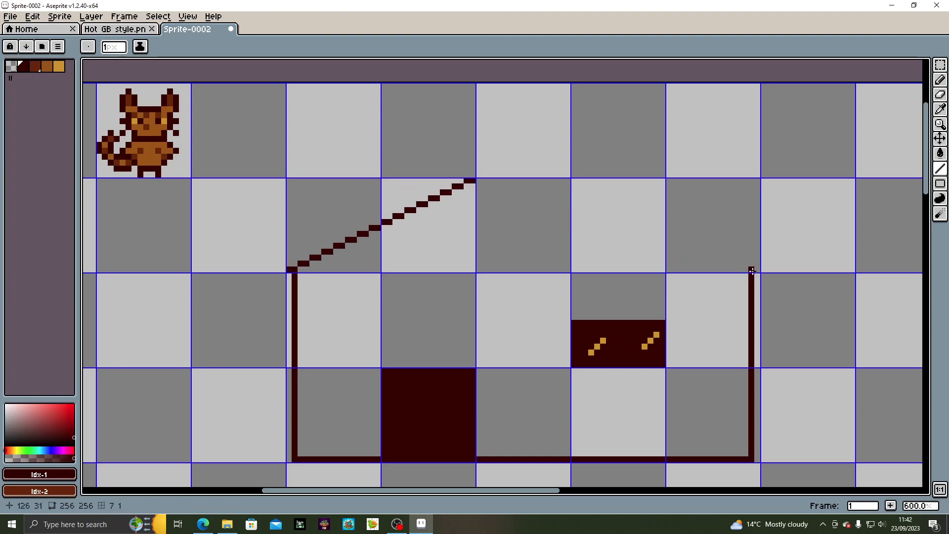
drag(758, 275, 572, 181)
drag(478, 181, 570, 181)
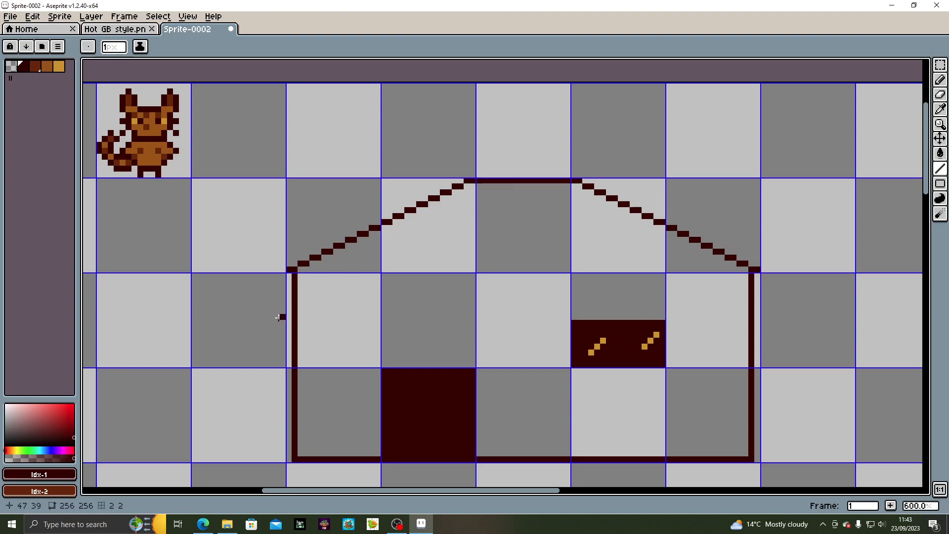
Thicken the roof's two slopes and flat ridge to three pixels with additional index 1 lines directly beneath them
drag(290, 278, 472, 184)
drag(575, 183, 756, 276)
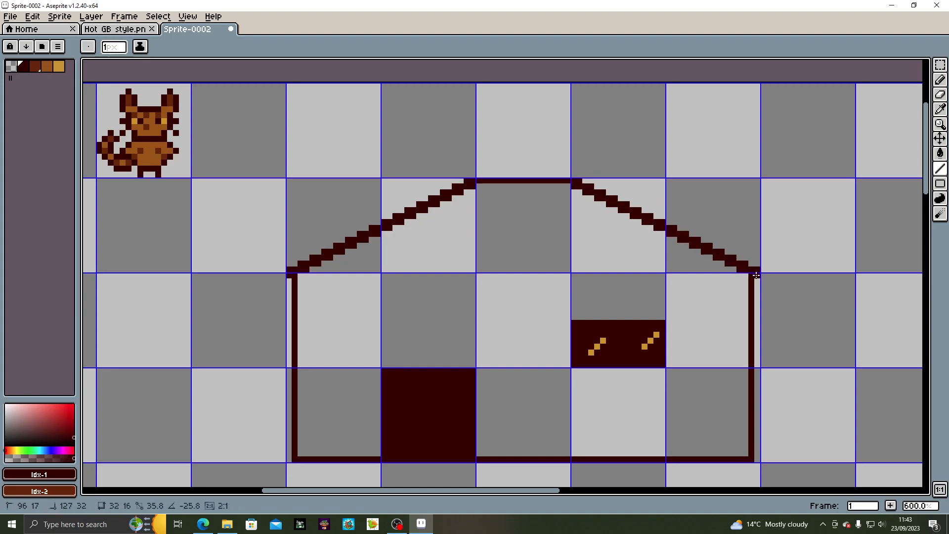
drag(480, 186, 576, 187)
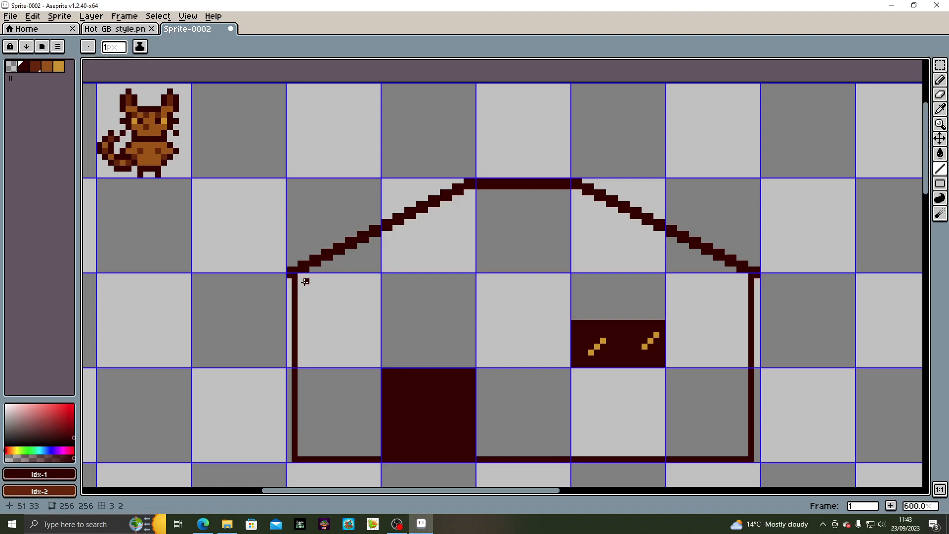
drag(290, 283, 472, 189)
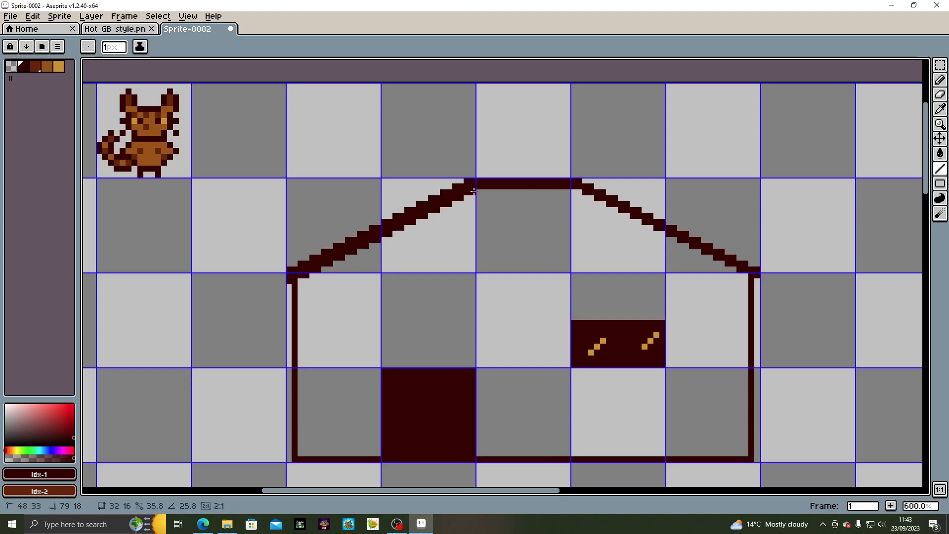
mouse_move(575, 190)
mouse_down()
mouse_move(751, 281)
mouse_move(735, 278)
mouse_up()
drag(480, 190, 569, 192)
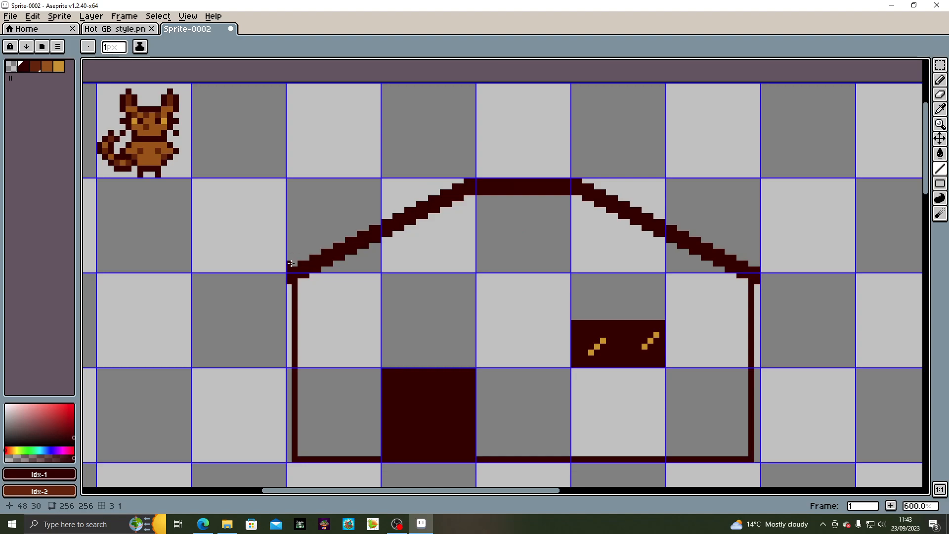
Draw the roof's upper outline in index 1 with 16-pixel vertical sides, two slopes parallel to the lower ones and a flat ridge
drag(290, 263, 290, 179)
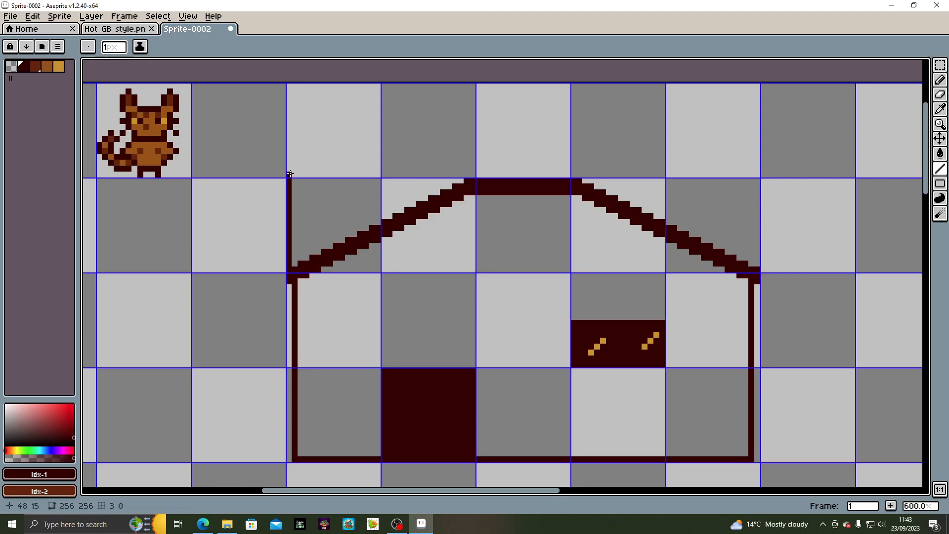
mouse_move(758, 266)
mouse_down()
mouse_move(756, 178)
mouse_move(570, 85)
mouse_up()
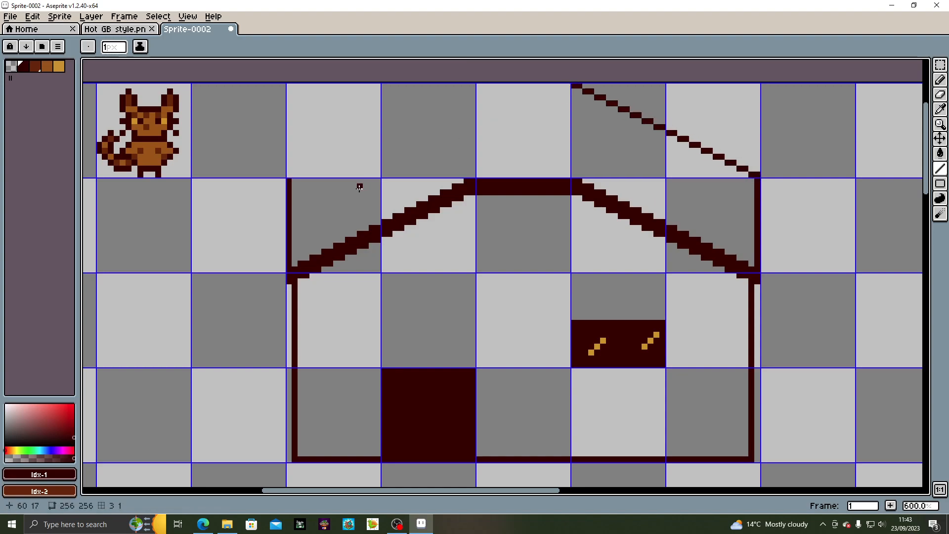
mouse_move(292, 174)
mouse_down()
mouse_move(320, 148)
mouse_move(470, 85)
mouse_move(571, 84)
mouse_up()
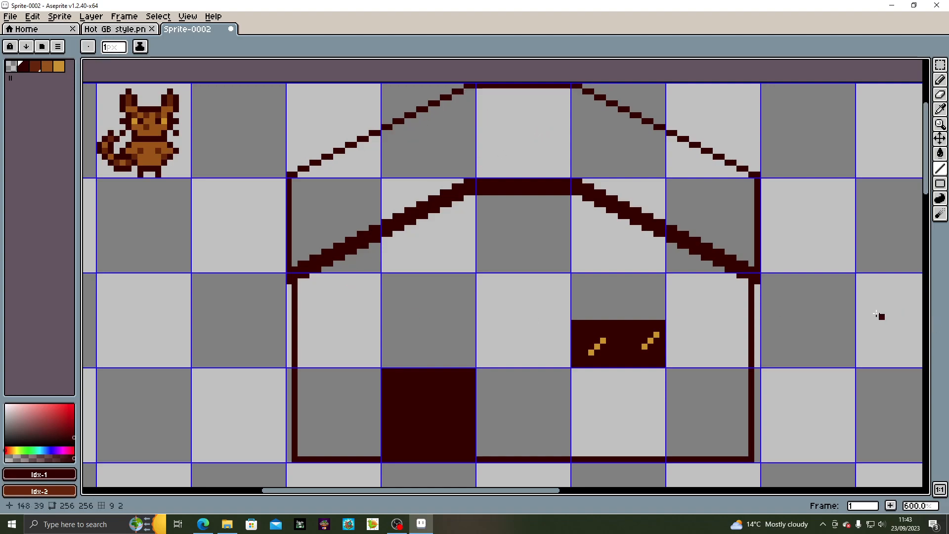
drag(879, 316, 551, 284)
drag(560, 338, 641, 260)
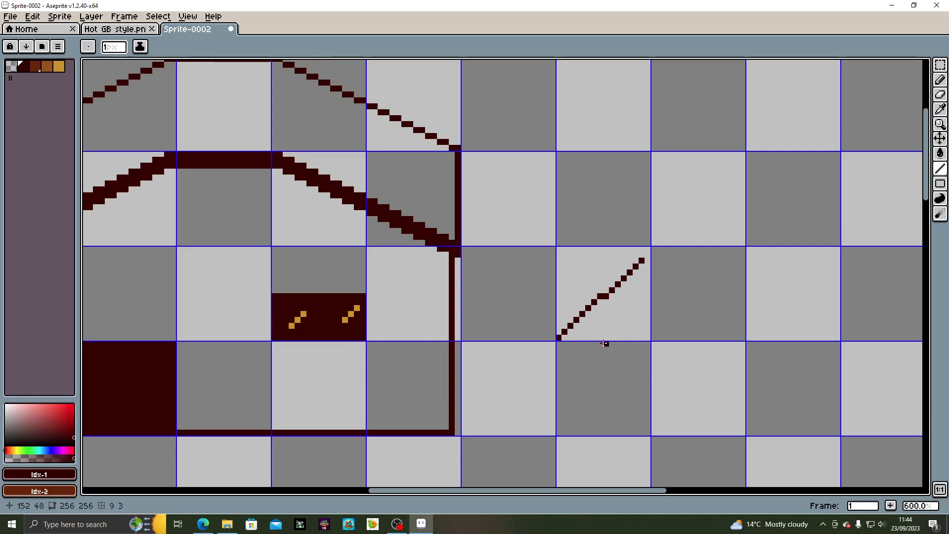
key(ctrl+z)
drag(557, 295, 820, 317)
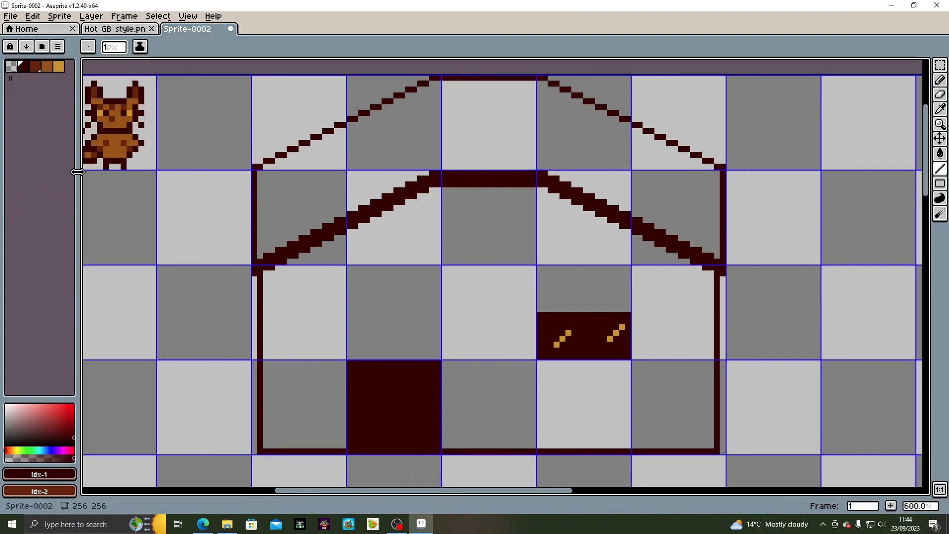
Fill the enclosed roof area with index 2 using the Paint Bucket tool
drag(362, 237, 319, 274)
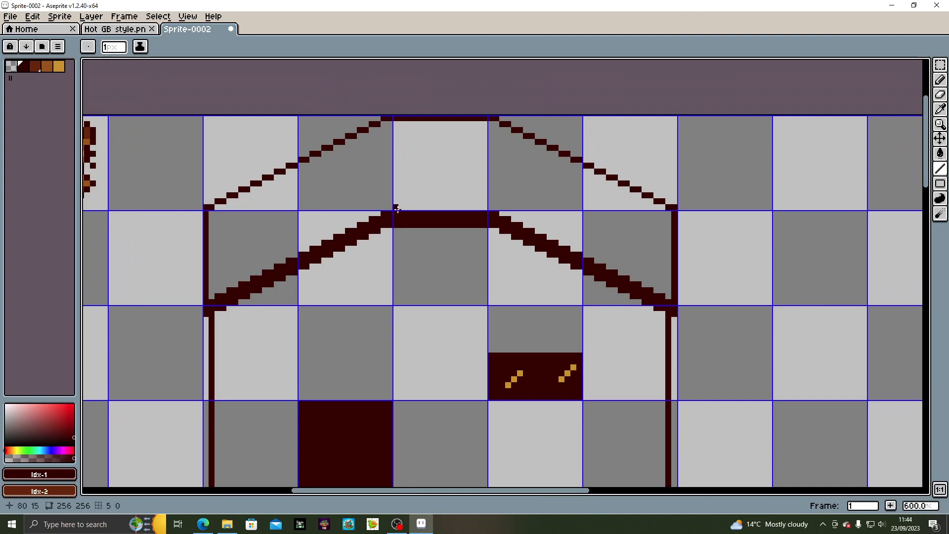
drag(487, 232, 471, 233)
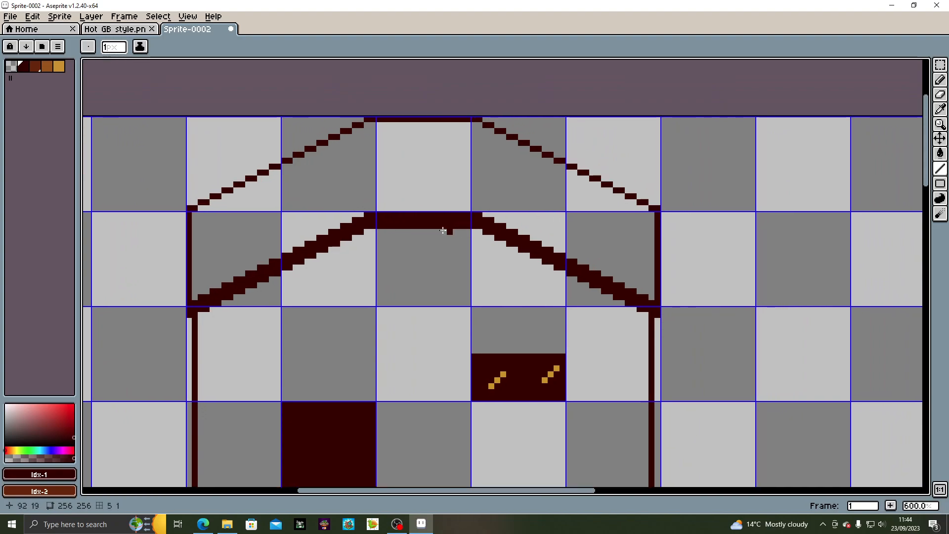
click(35, 66)
click(937, 156)
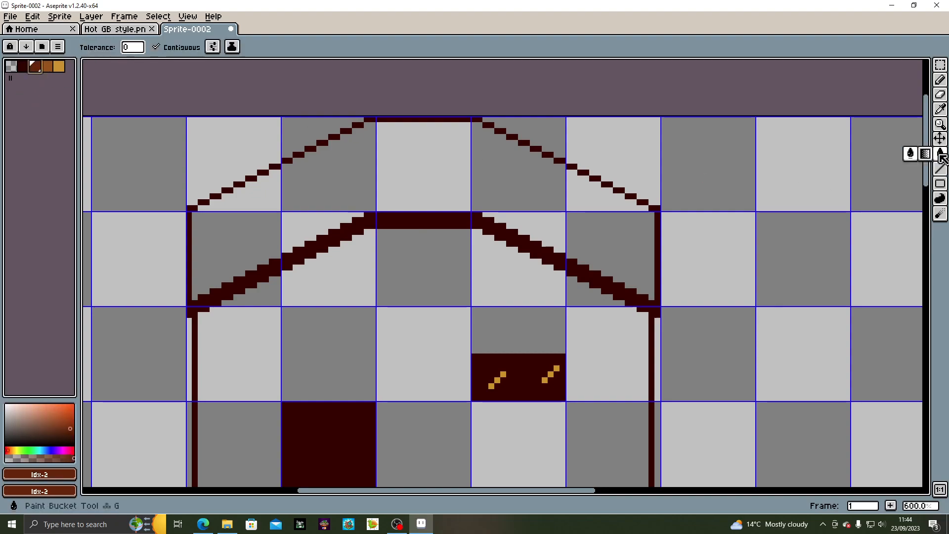
click(512, 191)
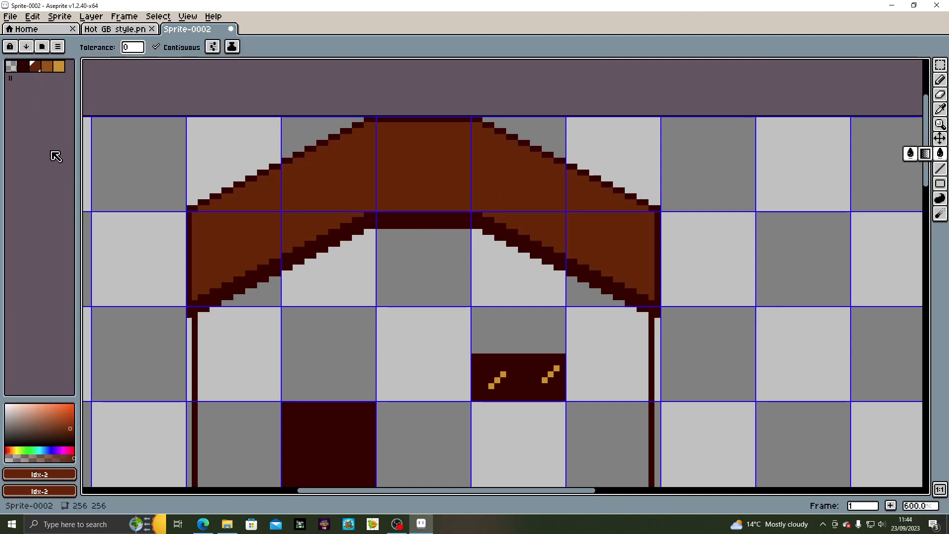
Divide the roof into five panels with four vertical index 1 lines at the ridge corners and halfway along each slope
click(23, 66)
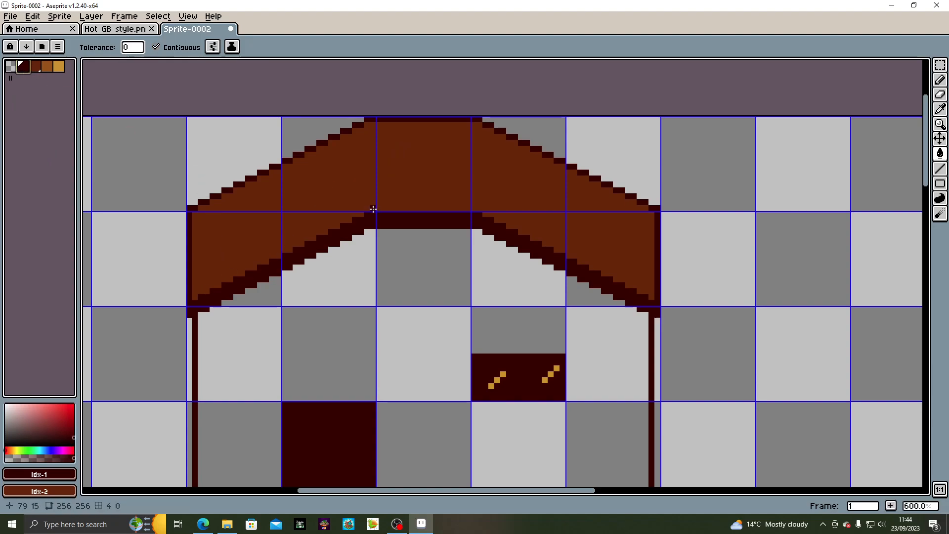
click(939, 168)
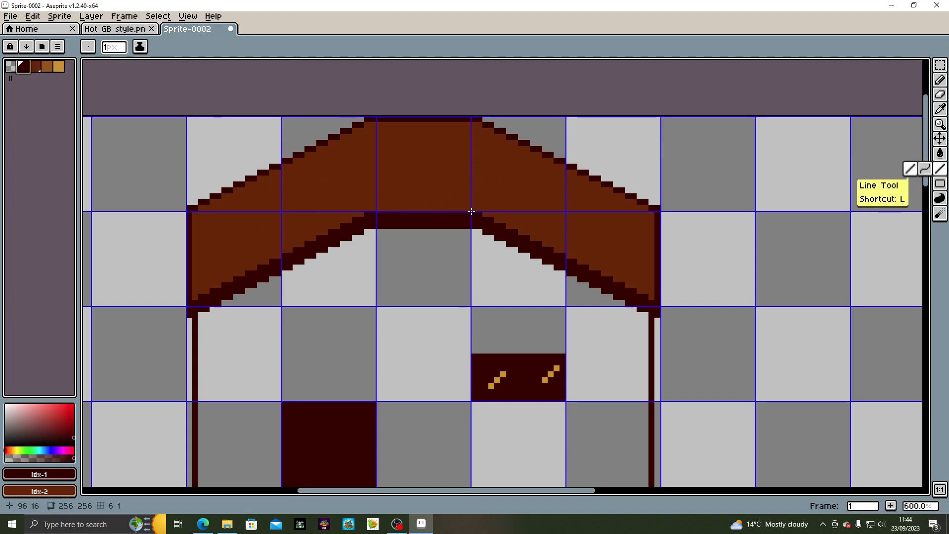
drag(473, 210, 473, 118)
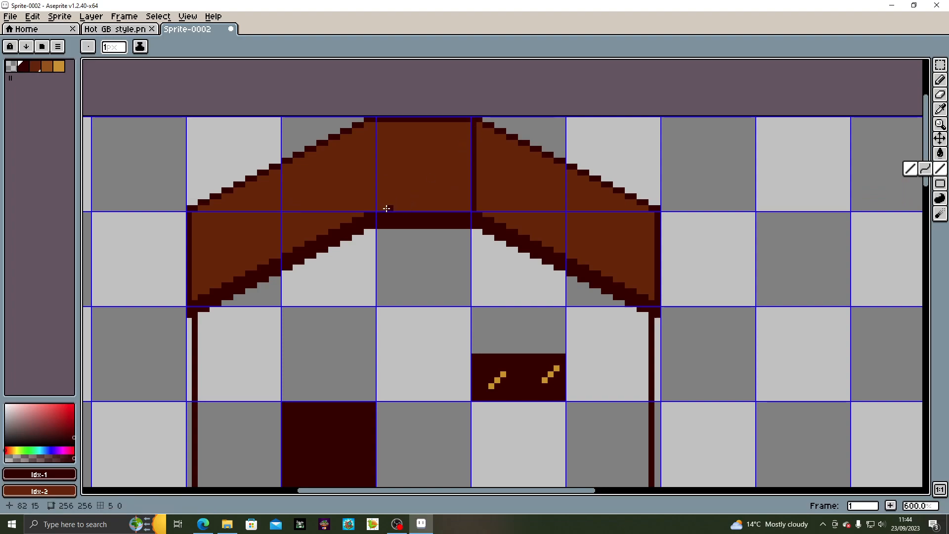
drag(371, 211, 370, 120)
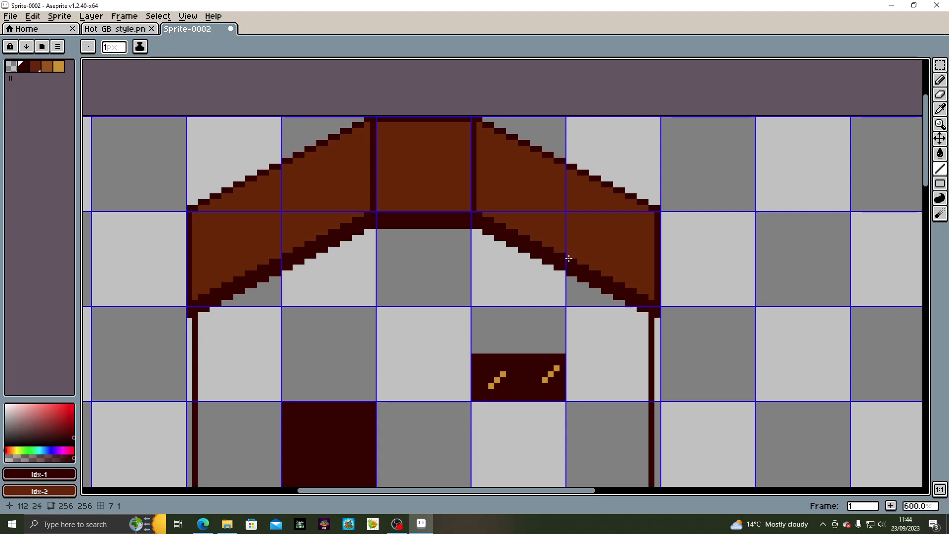
drag(568, 256, 568, 167)
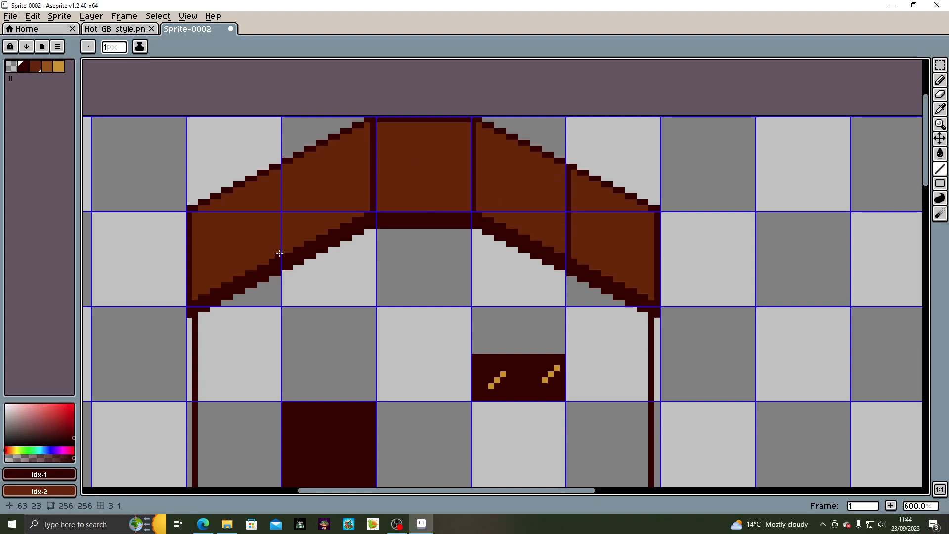
drag(279, 253, 279, 168)
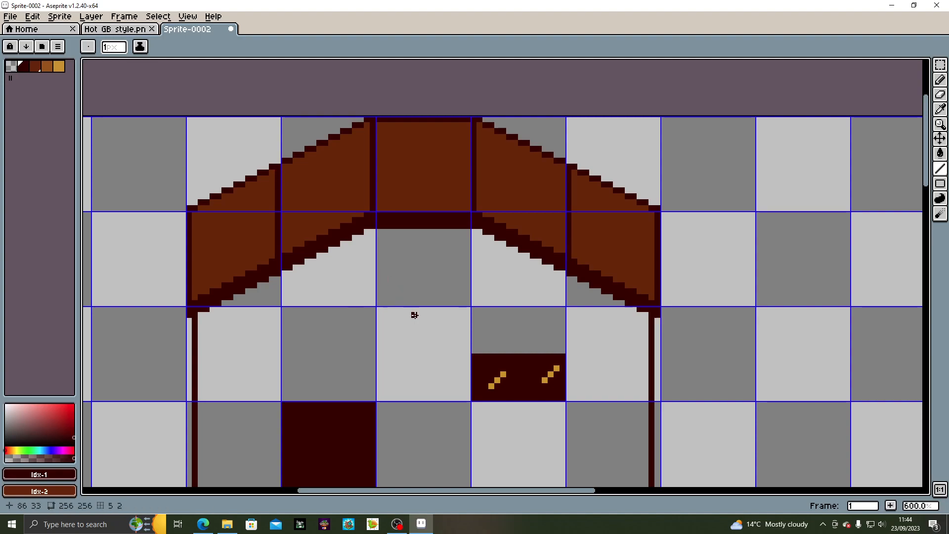
Hide the grid overlay on the sprite
drag(420, 327, 436, 275)
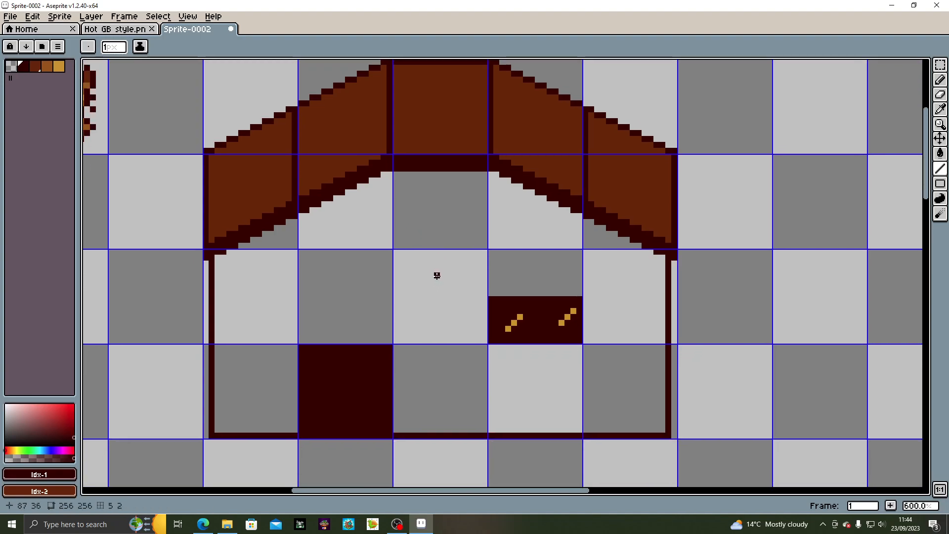
click(168, 17)
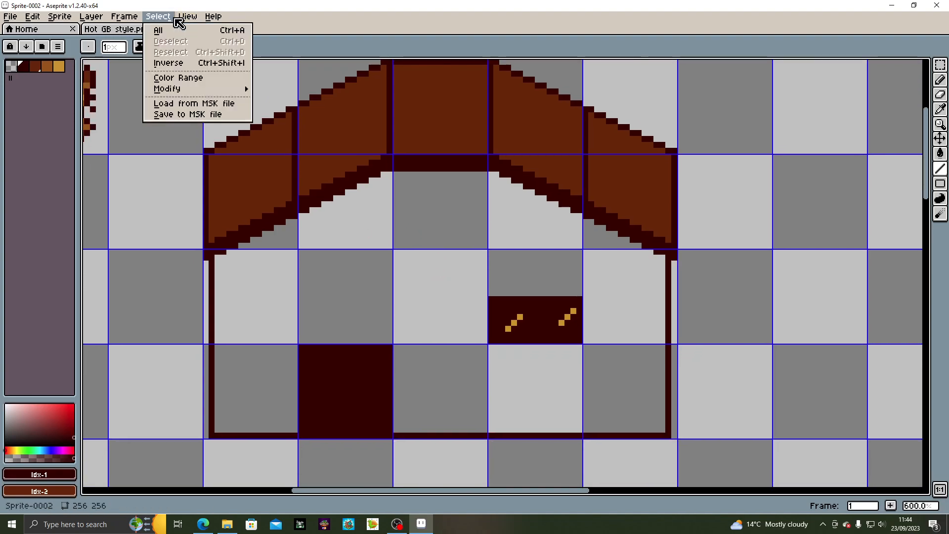
mouse_move(187, 18)
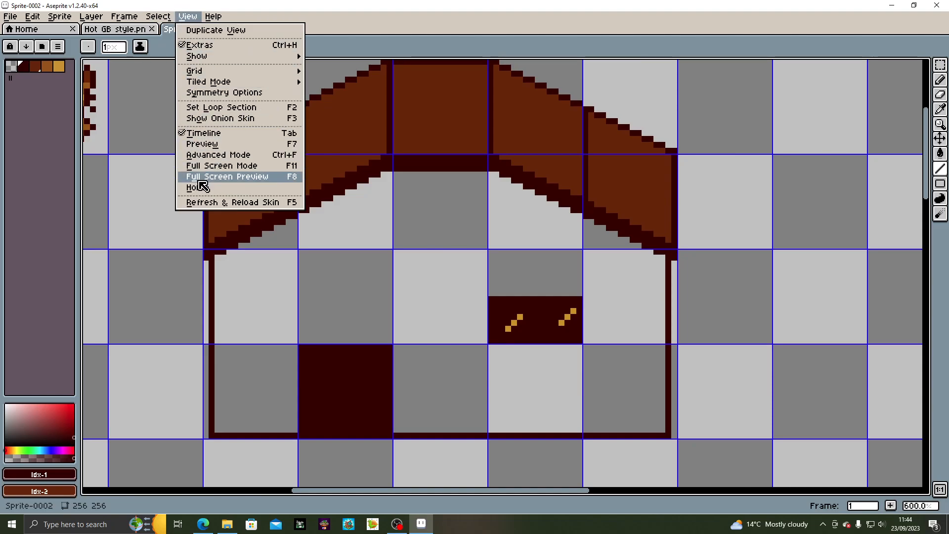
mouse_move(213, 58)
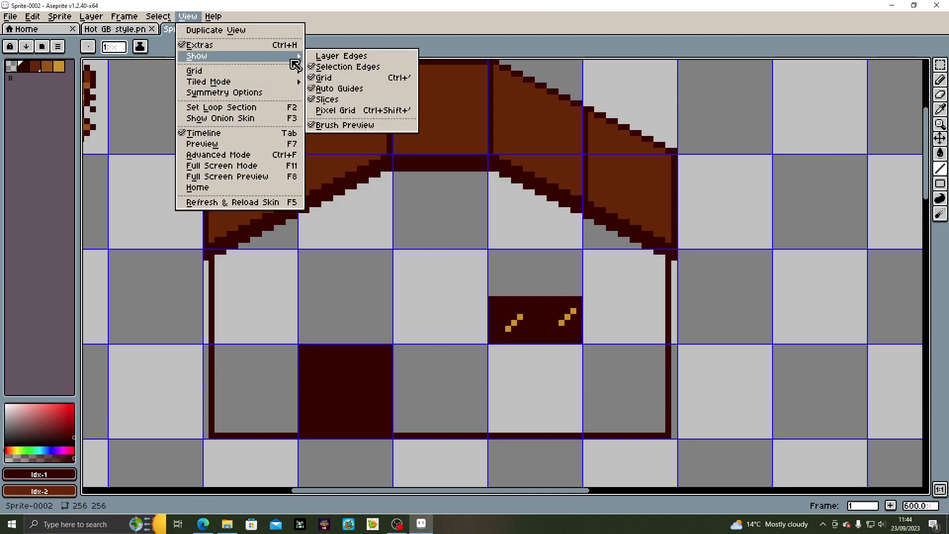
click(320, 78)
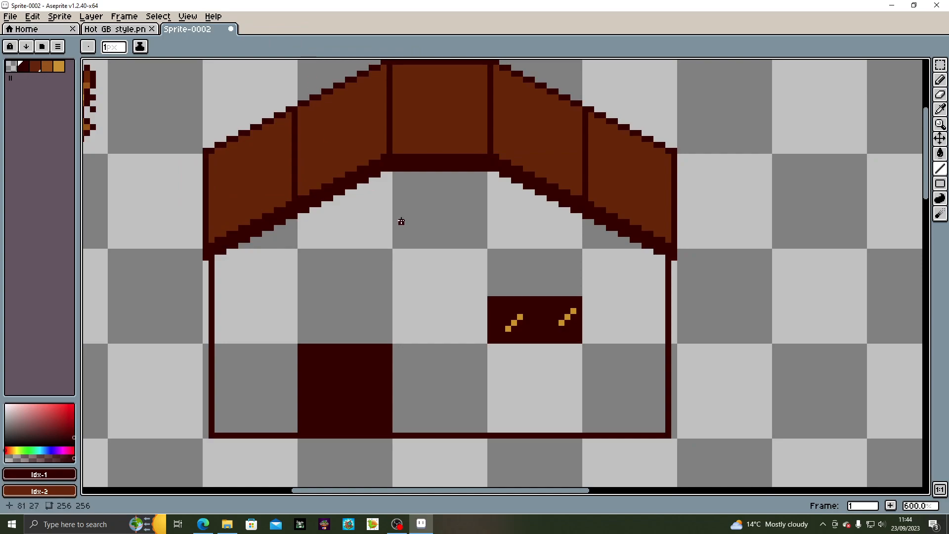
scroll(401, 221, down, 2)
scroll(401, 224, up, 1)
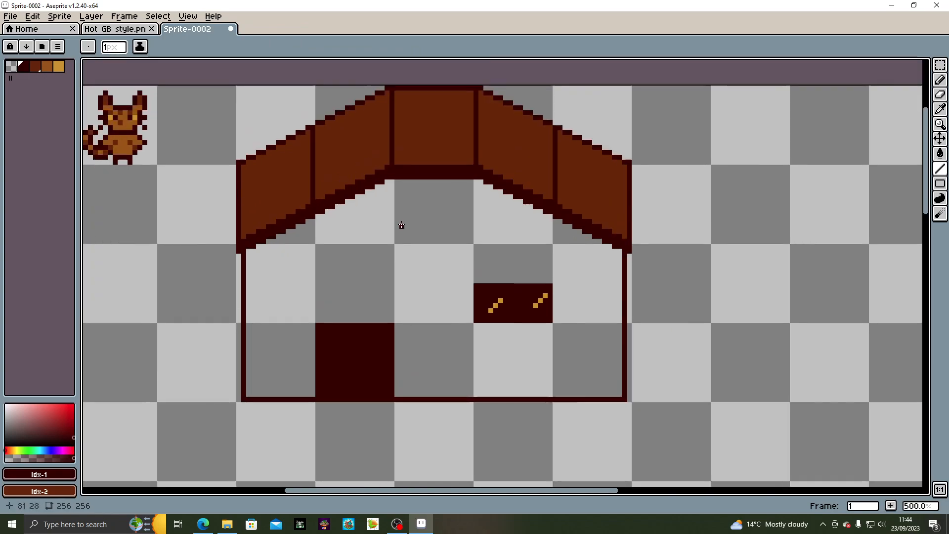
drag(385, 217, 331, 226)
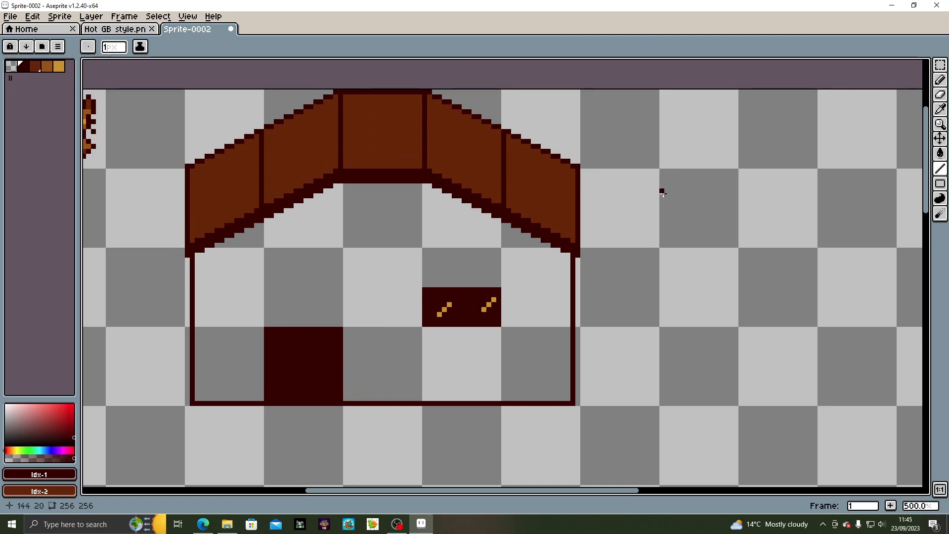
drag(666, 258, 710, 253)
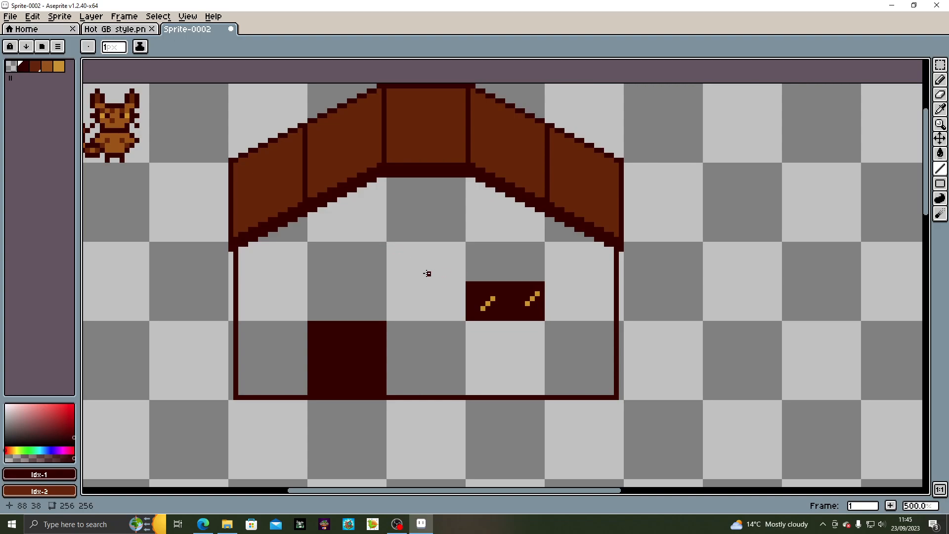
scroll(427, 274, up, 1)
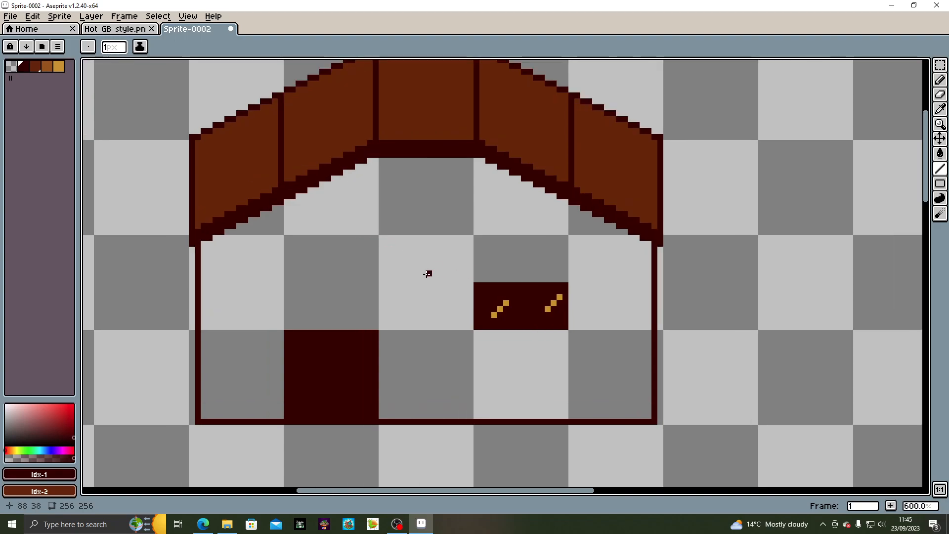
mouse_move(345, 235)
mouse_down()
mouse_move(341, 201)
mouse_move(339, 222)
mouse_up()
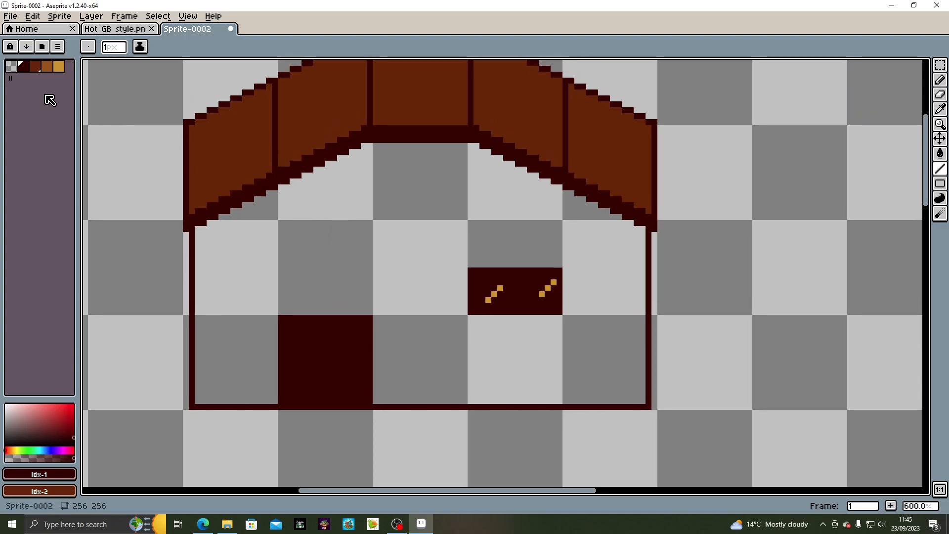
Draw two horizontal plank lines in palette colour index 2 across the lower wall, leaving the doorway clear
click(34, 66)
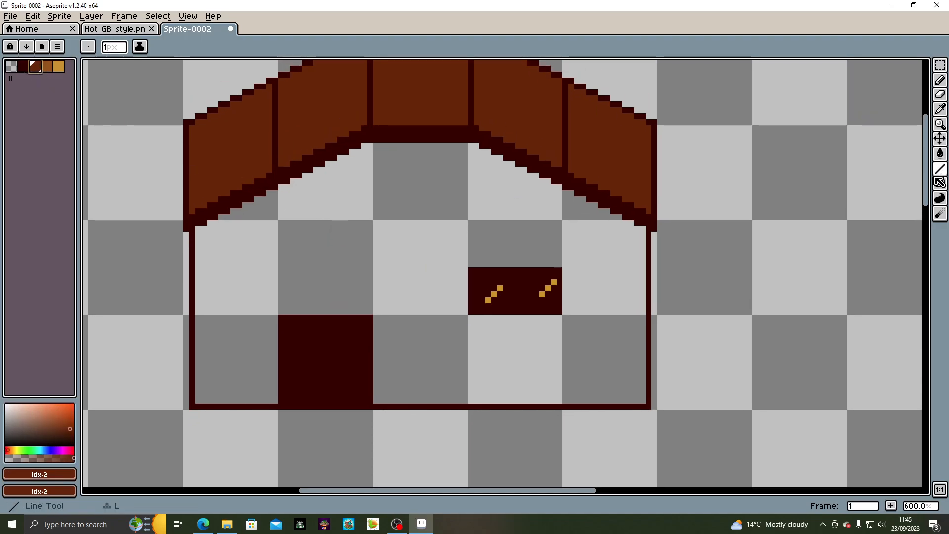
drag(196, 370, 282, 371)
drag(375, 375, 636, 370)
drag(195, 335, 276, 335)
drag(373, 336, 644, 336)
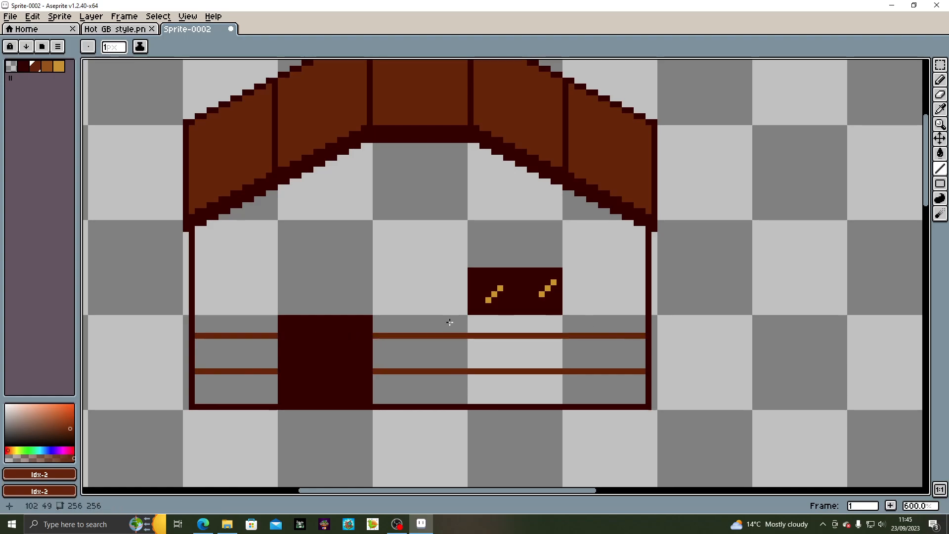
Draw five more evenly spaced plank lines up to the gable, skipping the window, and trace the roof's underside in the same dark brown
mouse_move(196, 300)
mouse_down()
mouse_move(481, 300)
mouse_move(467, 300)
mouse_up()
drag(564, 299, 645, 299)
drag(195, 264, 644, 264)
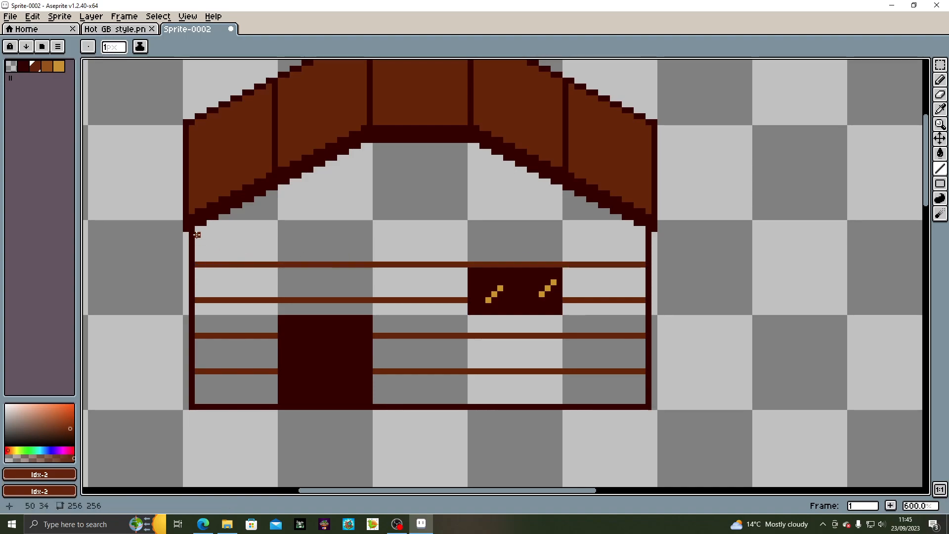
drag(196, 232, 642, 226)
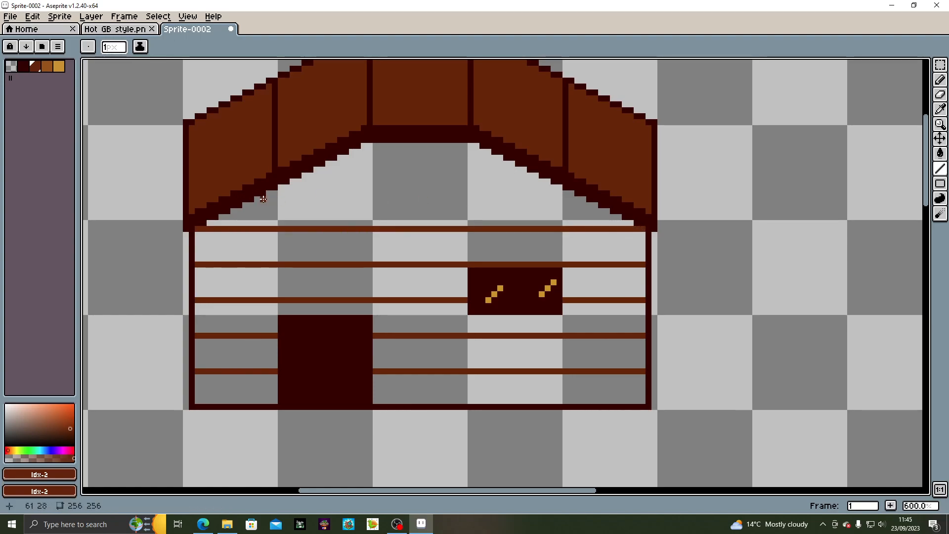
drag(270, 194, 572, 193)
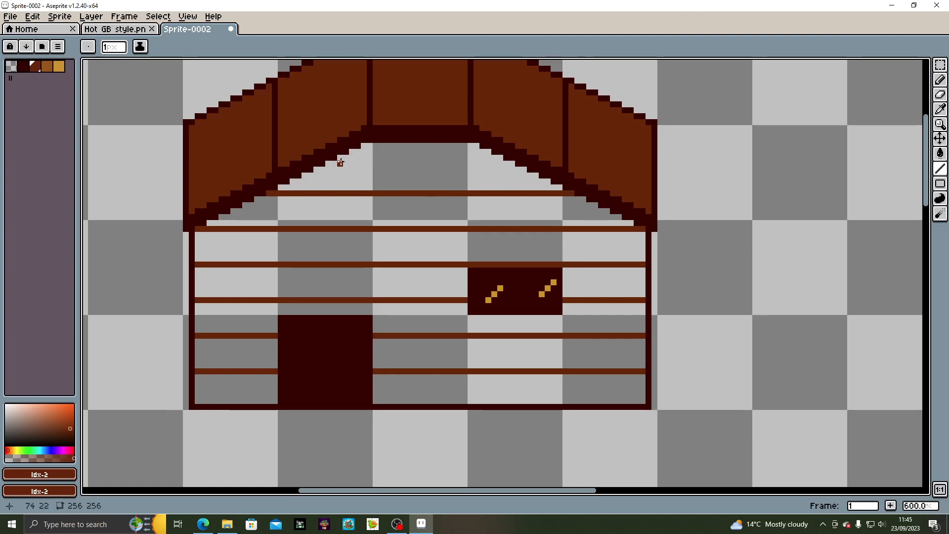
drag(338, 157, 502, 157)
mouse_move(195, 228)
mouse_down()
mouse_move(365, 145)
mouse_move(482, 145)
mouse_move(643, 229)
mouse_up()
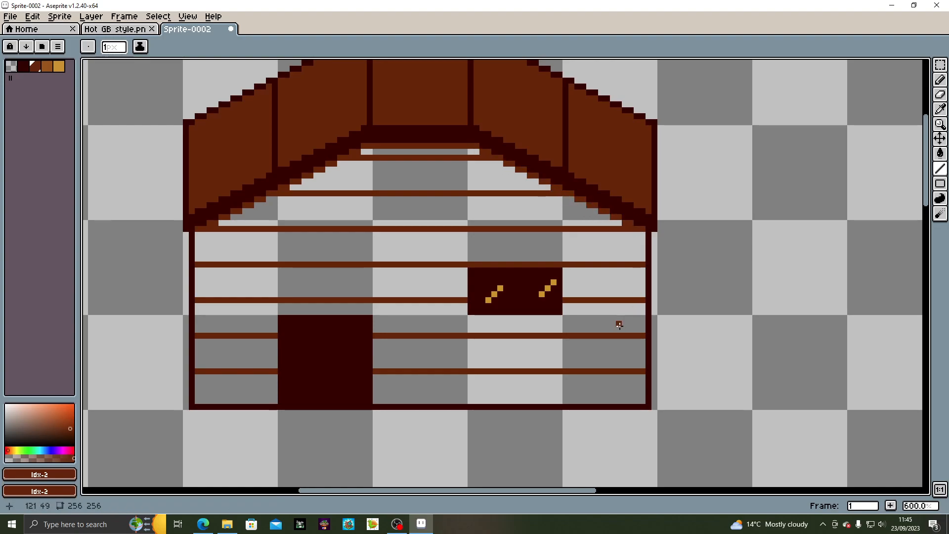
Fill every empty wall plank with the ochre palette colour index 4, including the segments beside the door and window
mouse_move(588, 307)
mouse_down()
mouse_move(558, 282)
mouse_move(568, 305)
mouse_up()
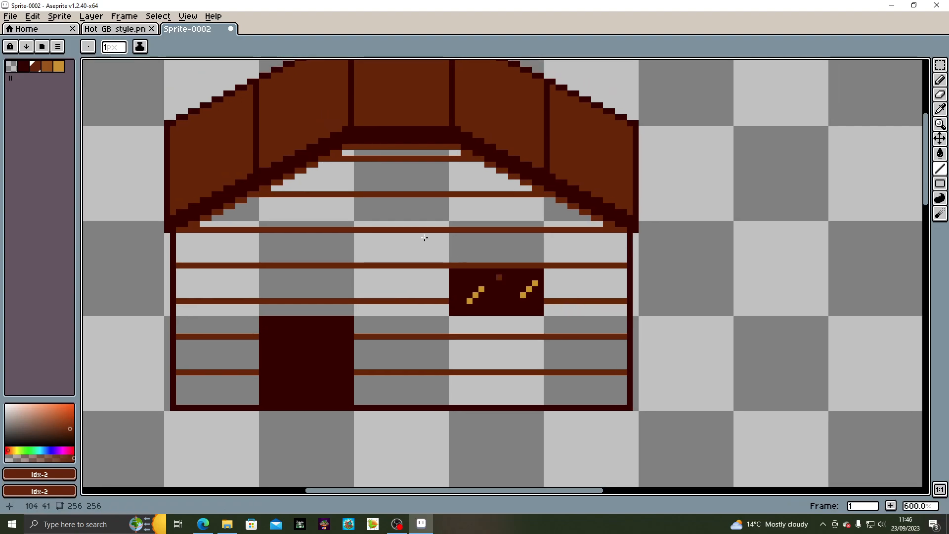
click(47, 66)
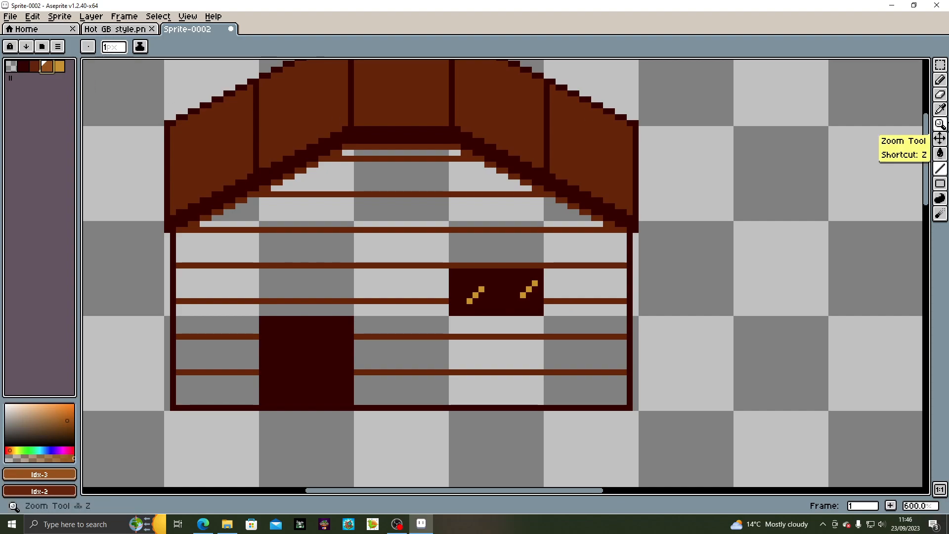
click(59, 66)
click(939, 153)
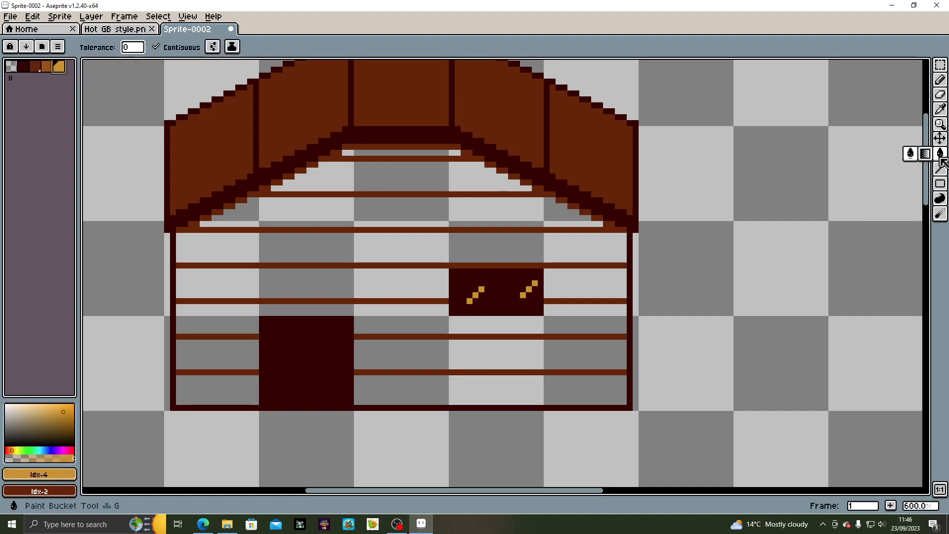
click(416, 352)
click(408, 322)
click(398, 289)
click(393, 255)
click(388, 217)
click(384, 187)
click(376, 151)
click(238, 361)
click(222, 390)
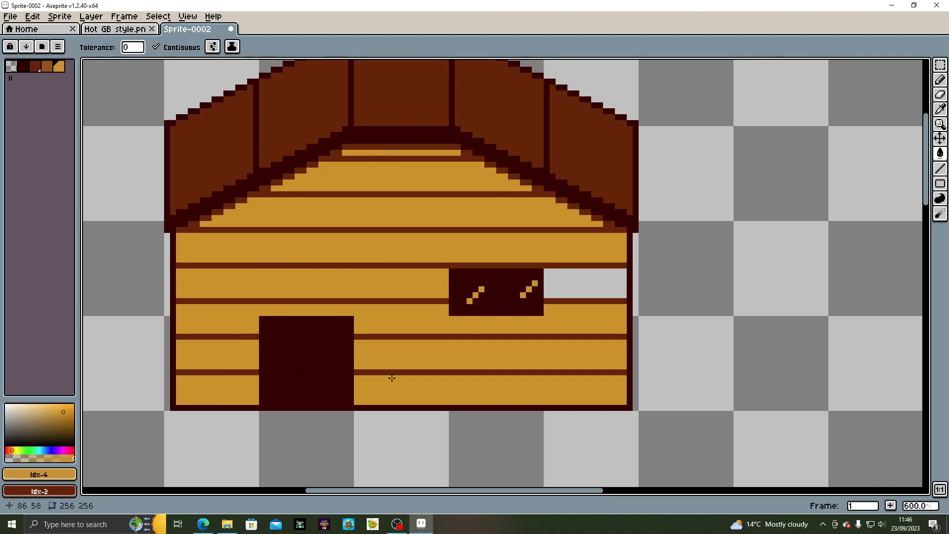
click(617, 295)
Frame the window and the doorway with one-pixel borders in the medium brown palette colour index 3
click(47, 65)
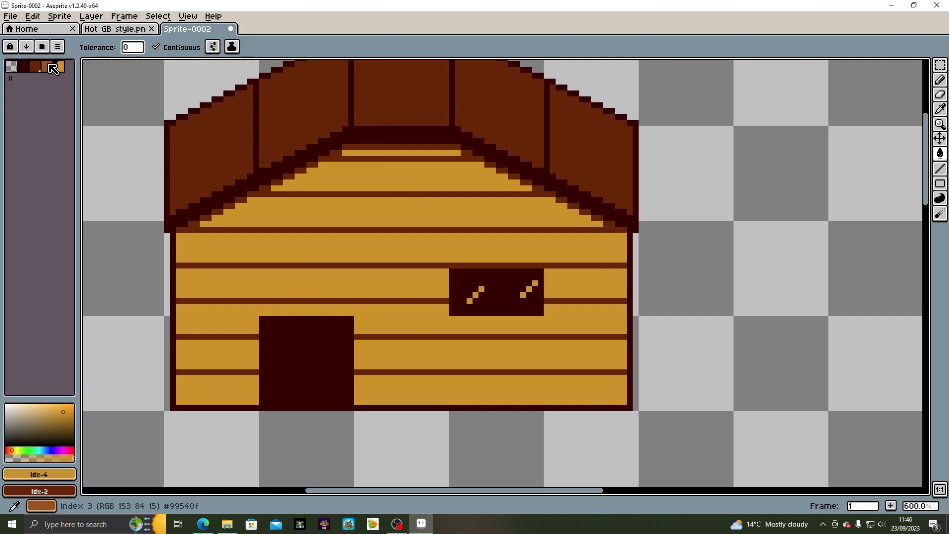
click(446, 317)
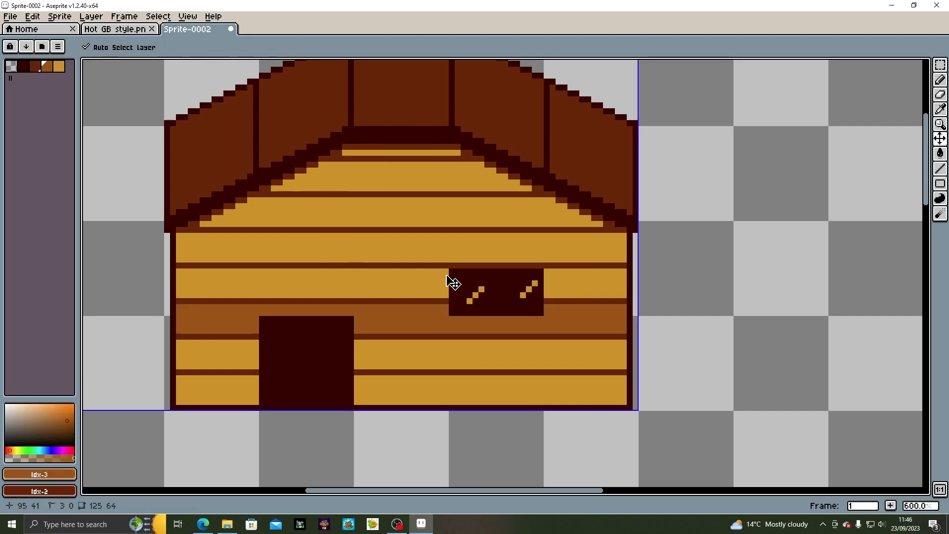
key(ctrl+z)
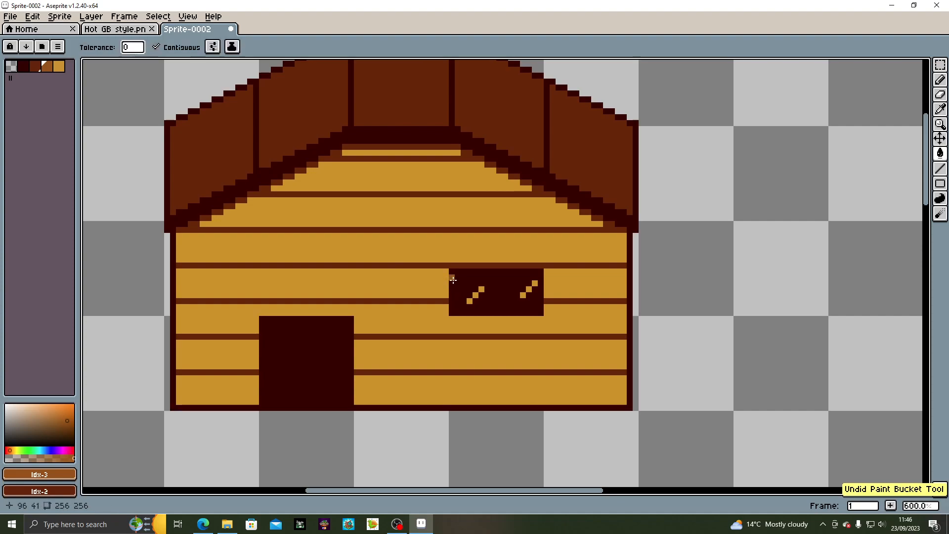
click(944, 184)
mouse_move(445, 266)
mouse_down()
mouse_move(491, 311)
mouse_move(546, 319)
mouse_up()
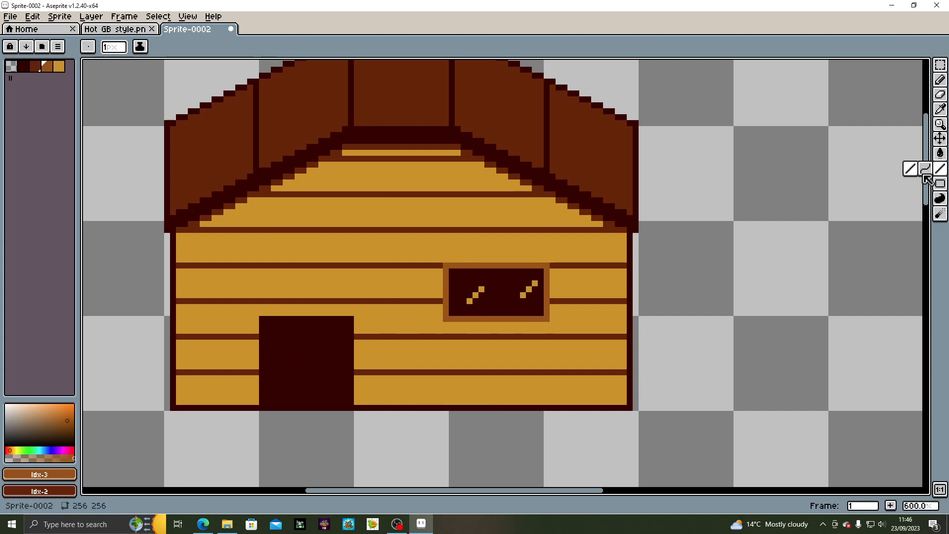
mouse_move(256, 403)
mouse_down()
mouse_move(256, 312)
mouse_move(357, 313)
mouse_move(359, 401)
mouse_up()
Add one-pixel medium-brown shading beneath the roof's underside and down the wall's inner left edge
drag(449, 331, 502, 364)
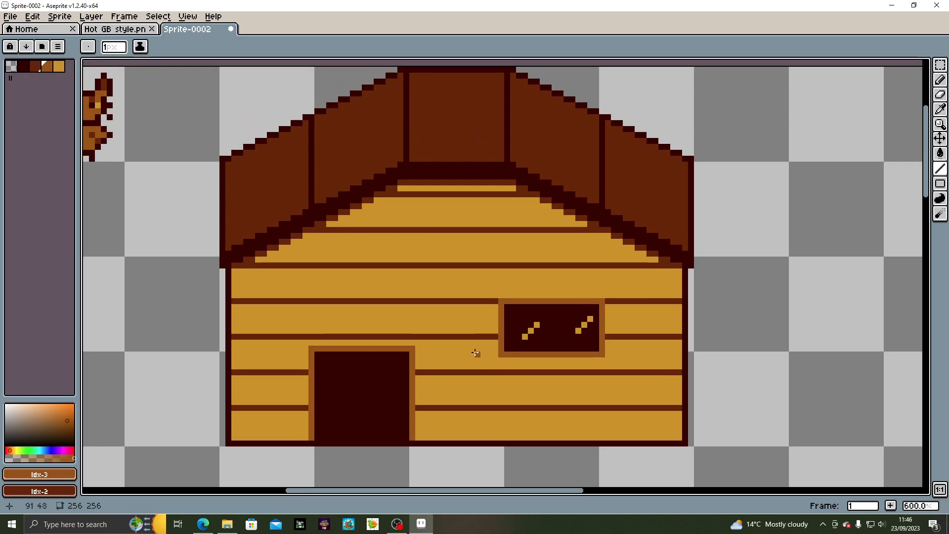
scroll(475, 353, down, 4)
scroll(474, 354, up, 3)
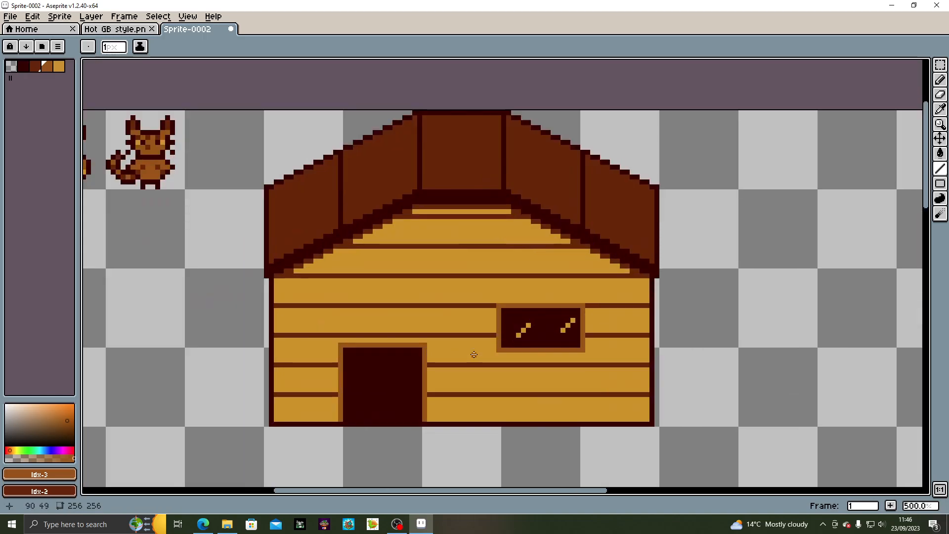
scroll(474, 354, up, 1)
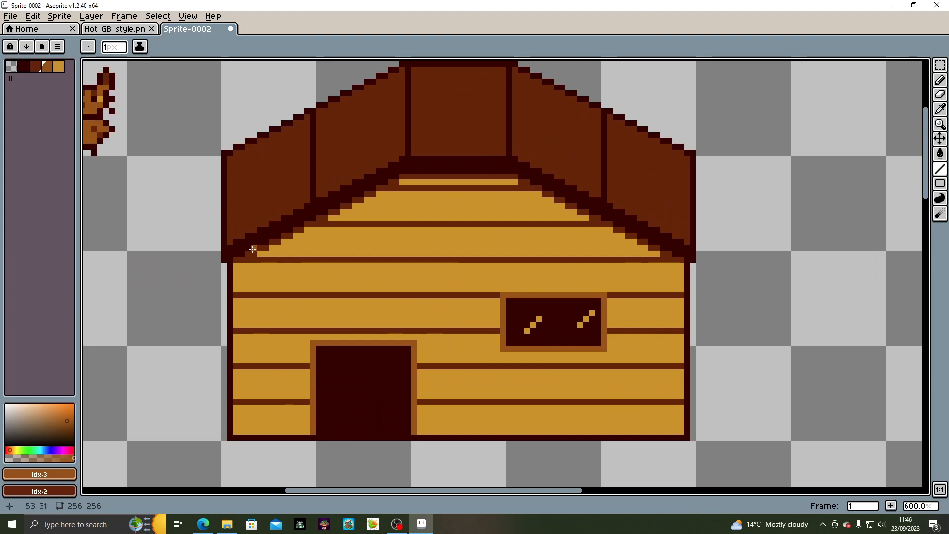
mouse_move(261, 254)
mouse_down()
mouse_move(415, 182)
mouse_move(494, 181)
mouse_move(680, 265)
mouse_up()
drag(239, 265, 236, 430)
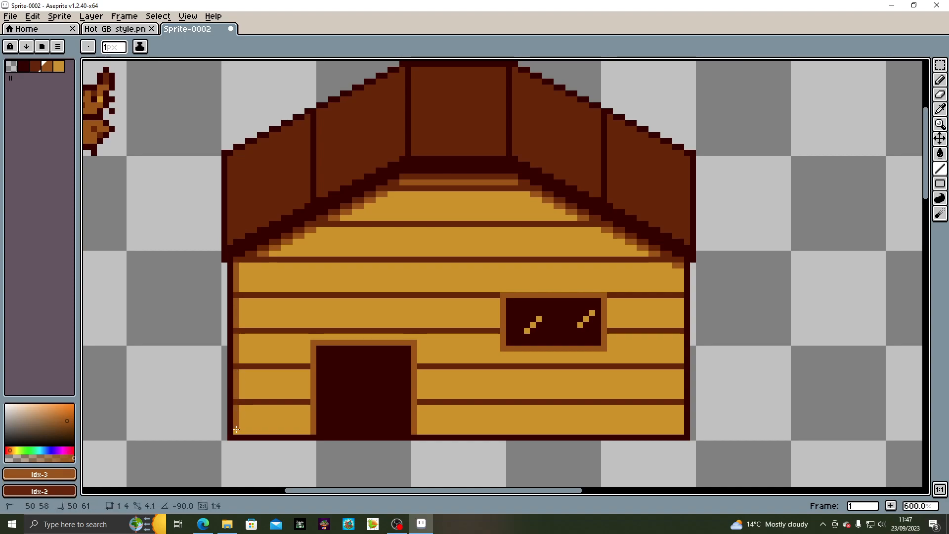
Continue the medium-brown shading along the wall's base on both sides of the door and up the inner right edge
drag(378, 384, 346, 376)
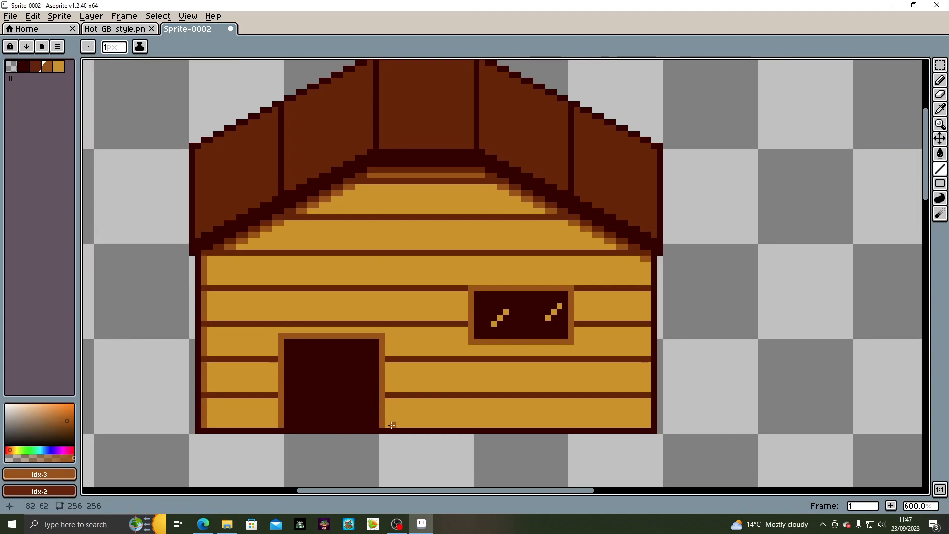
mouse_move(386, 425)
mouse_down()
mouse_move(649, 423)
mouse_move(648, 264)
mouse_up()
click(648, 282)
drag(477, 389, 536, 367)
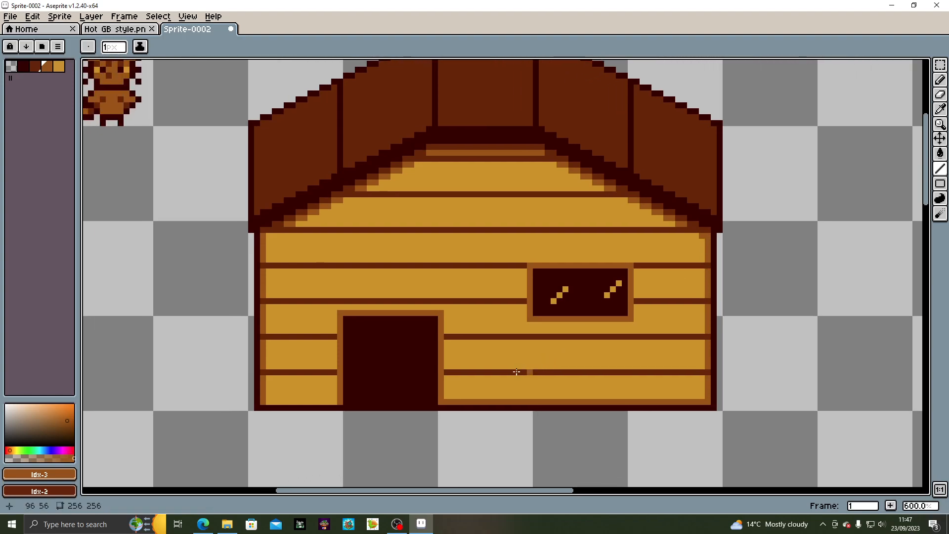
drag(262, 404, 334, 401)
Draw short staggered medium-brown wood-grain dashes along the full-width plank directly above the window
scroll(523, 355, down, 3)
drag(488, 351, 458, 349)
scroll(432, 323, up, 3)
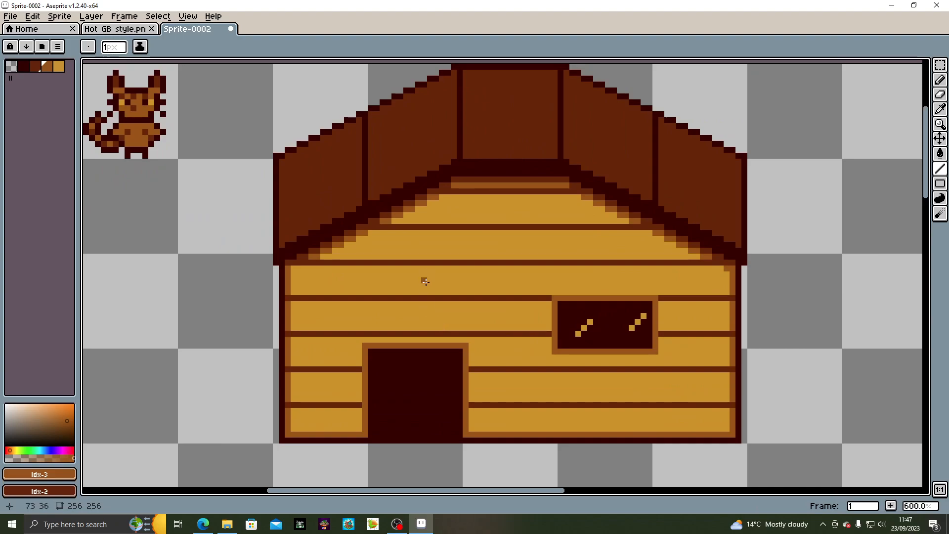
mouse_move(293, 267)
mouse_down()
mouse_move(365, 268)
mouse_move(393, 286)
mouse_move(451, 278)
mouse_move(401, 292)
mouse_move(427, 292)
mouse_up()
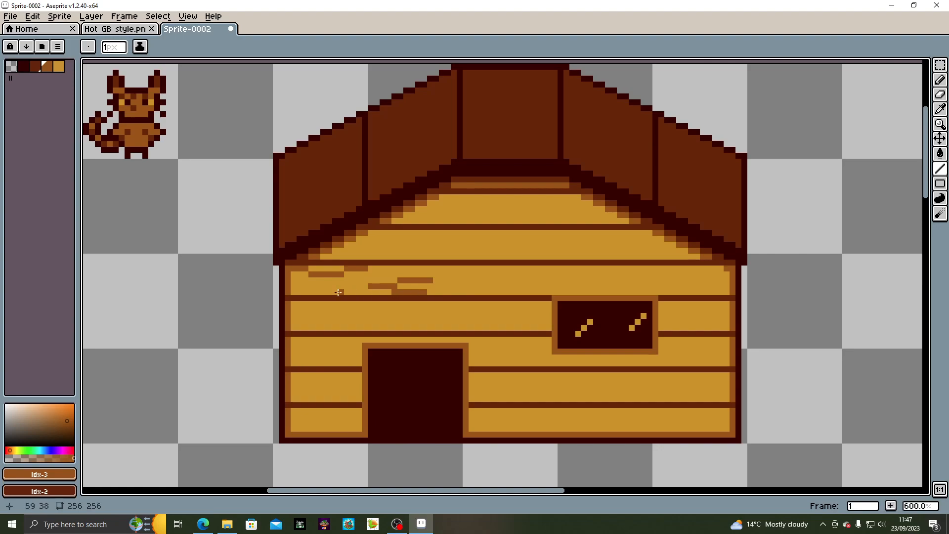
drag(326, 290, 315, 292)
click(294, 290)
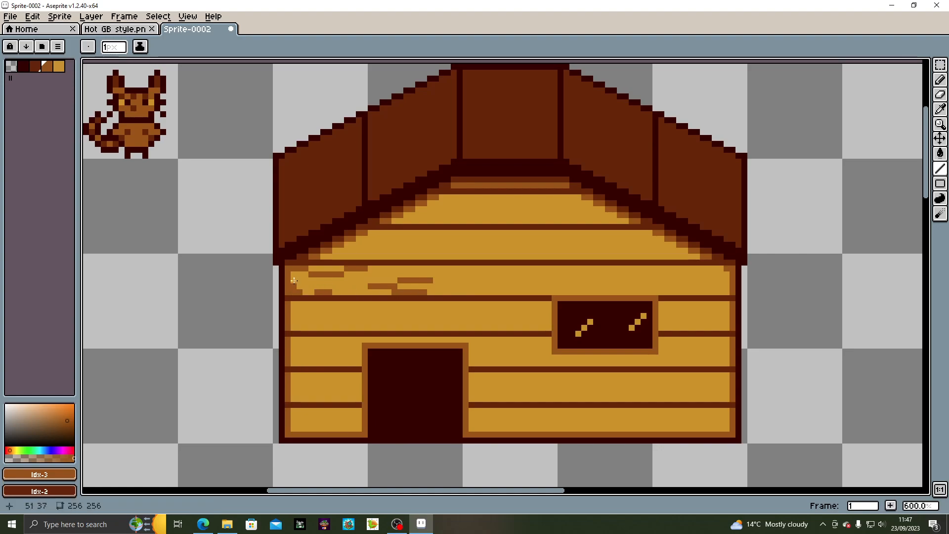
mouse_move(465, 281)
mouse_down()
mouse_move(490, 280)
mouse_move(459, 274)
mouse_move(527, 268)
mouse_move(523, 292)
mouse_move(551, 285)
mouse_up()
mouse_move(608, 292)
mouse_down()
mouse_move(557, 284)
mouse_move(542, 266)
mouse_move(552, 277)
mouse_move(607, 272)
mouse_move(568, 267)
mouse_up()
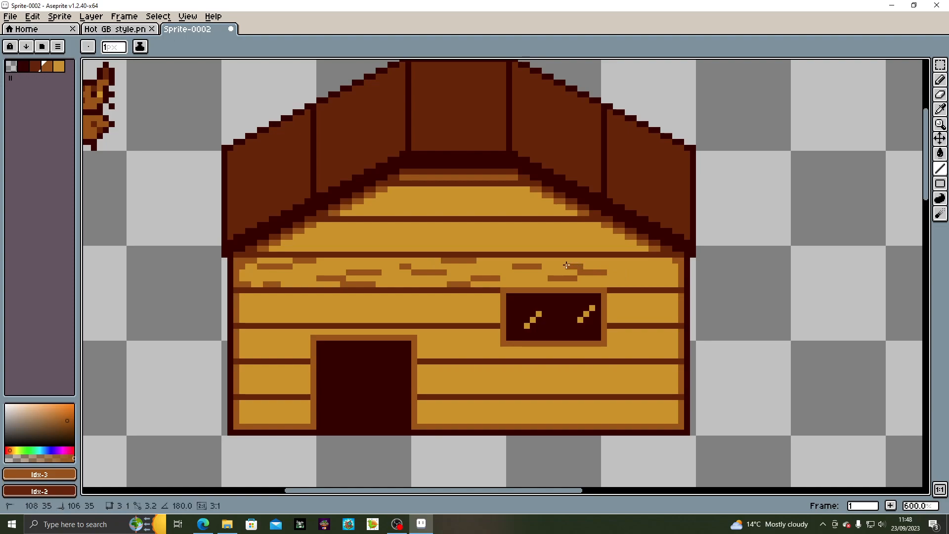
mouse_move(633, 277)
mouse_down()
mouse_move(663, 278)
mouse_move(628, 262)
mouse_move(657, 266)
mouse_move(668, 286)
mouse_up()
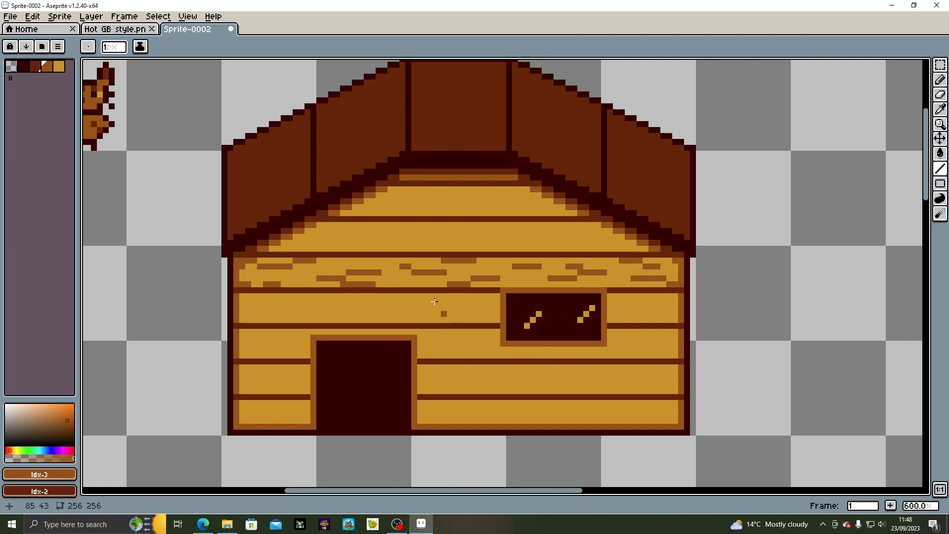
Add staggered medium-brown wood-grain dashes to the two ochre planks in the gable
mouse_move(307, 241)
mouse_down()
mouse_move(397, 231)
mouse_move(371, 249)
mouse_move(470, 234)
mouse_move(453, 244)
mouse_move(470, 243)
mouse_up()
mouse_move(524, 236)
mouse_down()
mouse_move(498, 231)
mouse_move(509, 248)
mouse_up()
mouse_move(568, 241)
mouse_down()
mouse_move(590, 241)
mouse_move(557, 226)
mouse_up()
drag(616, 248, 629, 247)
mouse_move(395, 207)
mouse_down()
mouse_move(451, 198)
mouse_move(383, 207)
mouse_up()
click(364, 213)
mouse_move(456, 212)
mouse_down()
mouse_move(476, 213)
mouse_move(493, 195)
mouse_move(528, 207)
mouse_move(459, 202)
mouse_up()
drag(549, 207, 544, 207)
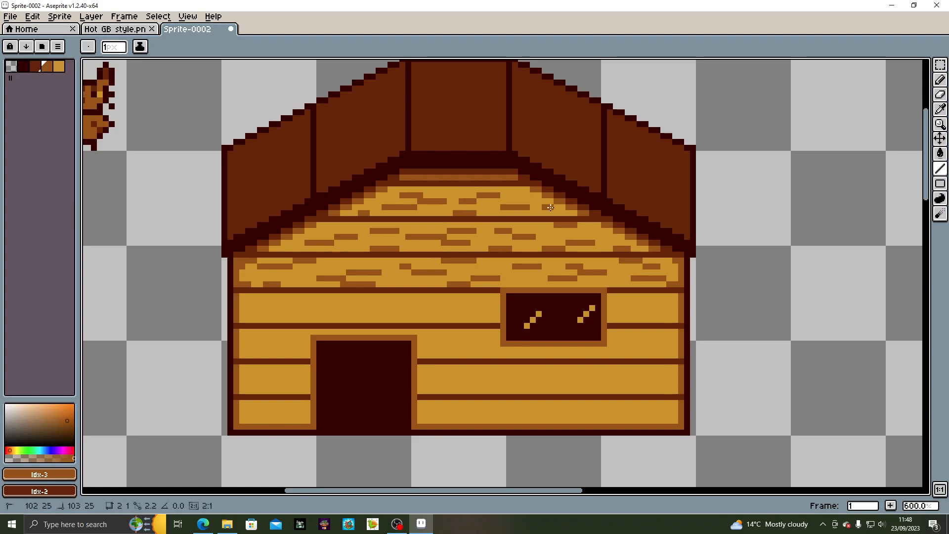
Draw wood-grain dashes on the plank left of the window and shade its end against the window frame
drag(503, 320, 504, 237)
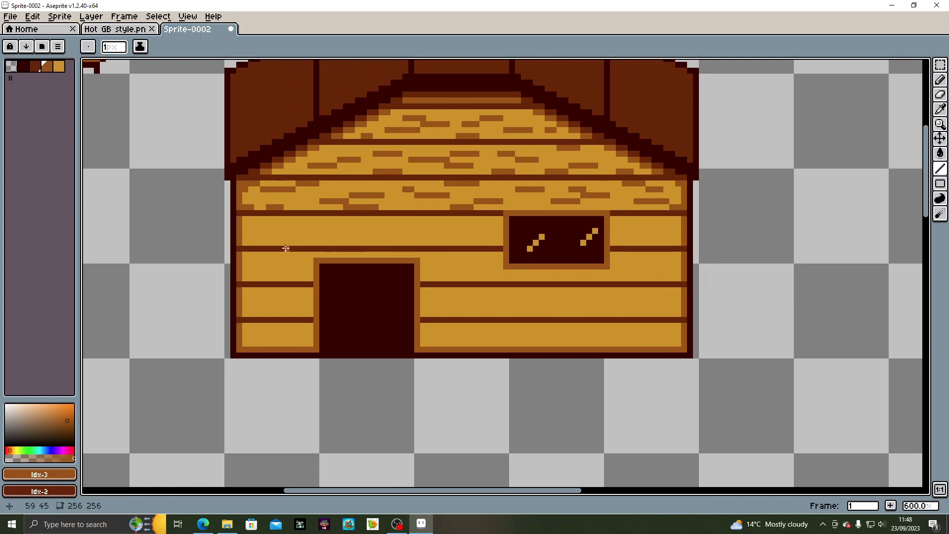
mouse_move(244, 220)
mouse_down()
mouse_move(265, 220)
mouse_move(260, 242)
mouse_move(355, 225)
mouse_up()
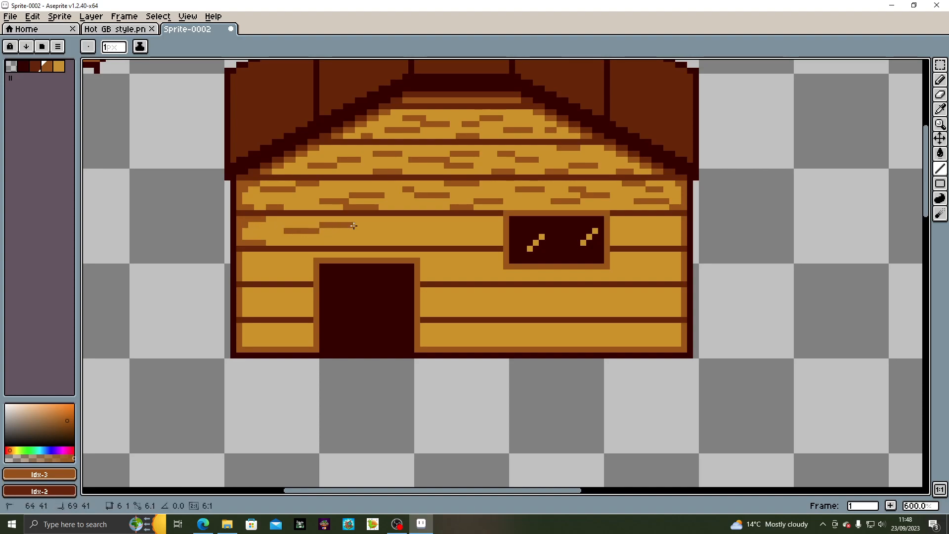
mouse_move(426, 237)
mouse_down()
mouse_move(369, 231)
mouse_move(387, 242)
mouse_move(349, 242)
mouse_up()
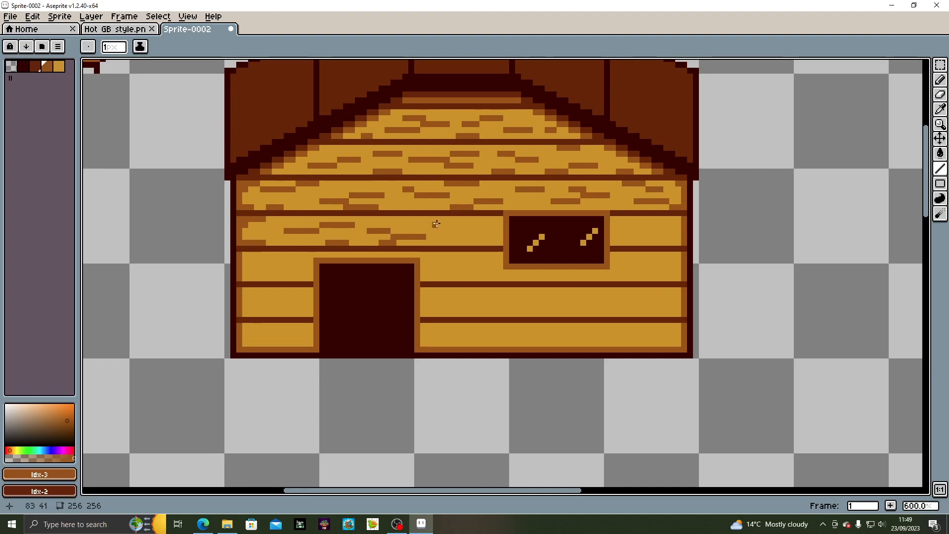
drag(428, 219, 479, 237)
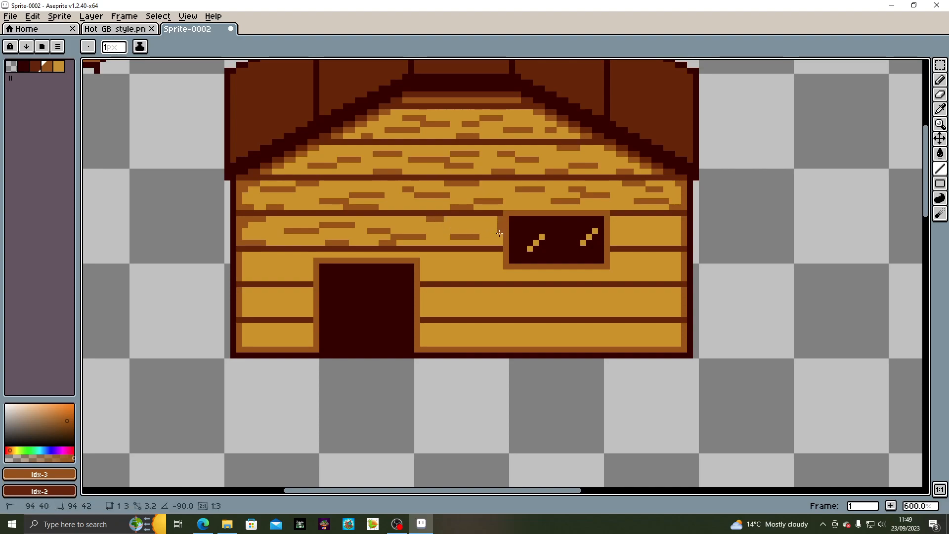
mouse_move(493, 219)
mouse_down()
mouse_move(473, 219)
mouse_move(483, 242)
mouse_up()
click(494, 225)
Add wood-grain dashes and edge shading to the short plank segment right of the window
drag(530, 290, 441, 294)
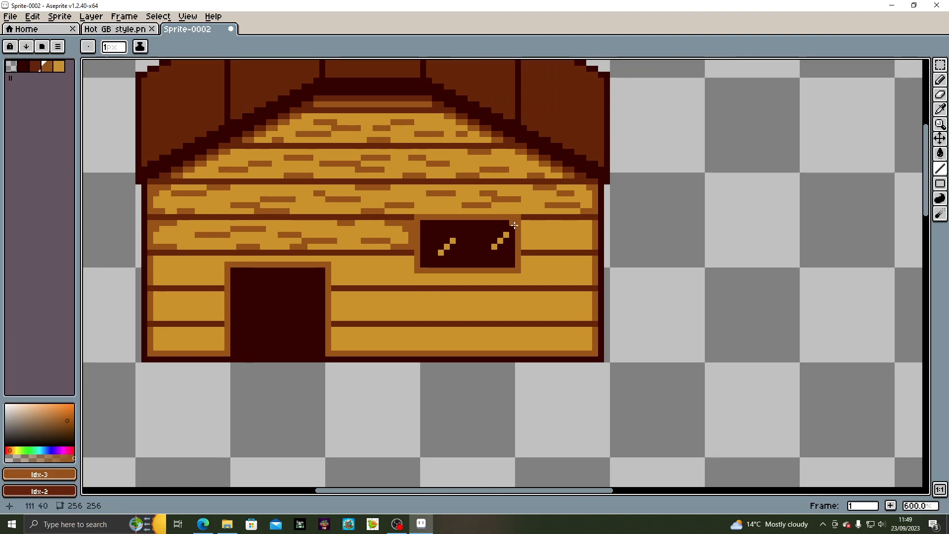
drag(525, 223, 524, 249)
mouse_move(549, 228)
mouse_down()
mouse_move(586, 234)
mouse_move(539, 241)
mouse_move(582, 246)
mouse_up()
click(571, 241)
click(590, 223)
Draw wood-grain dashes along the plank at the top of the doorway, from the left wall edge to below and beyond the window
scroll(488, 292, left, 3)
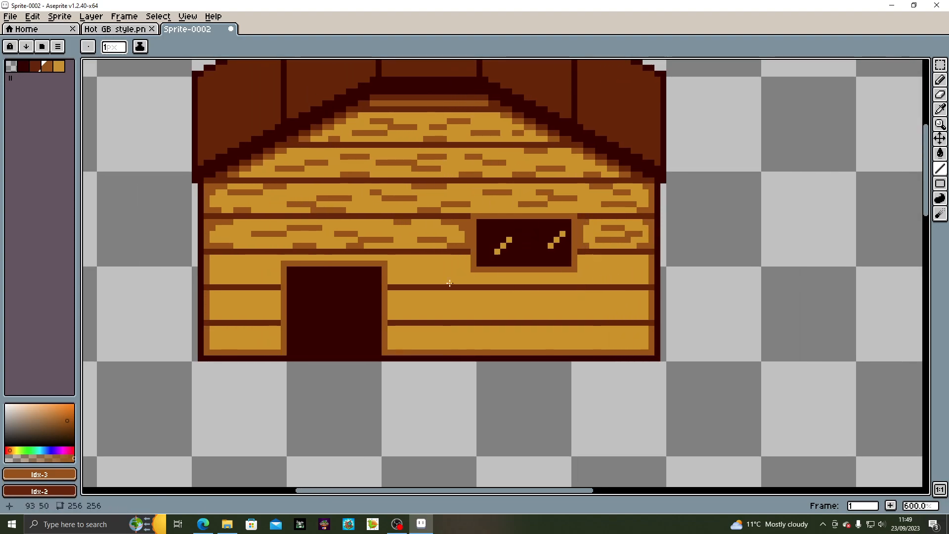
drag(225, 257, 232, 281)
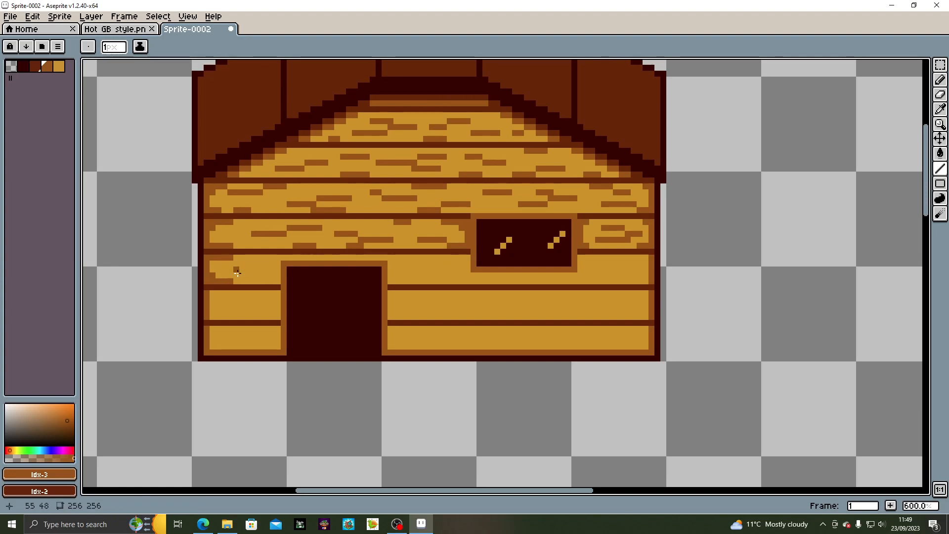
drag(237, 282, 278, 282)
mouse_move(271, 282)
mouse_down()
mouse_move(232, 269)
mouse_move(268, 263)
mouse_up()
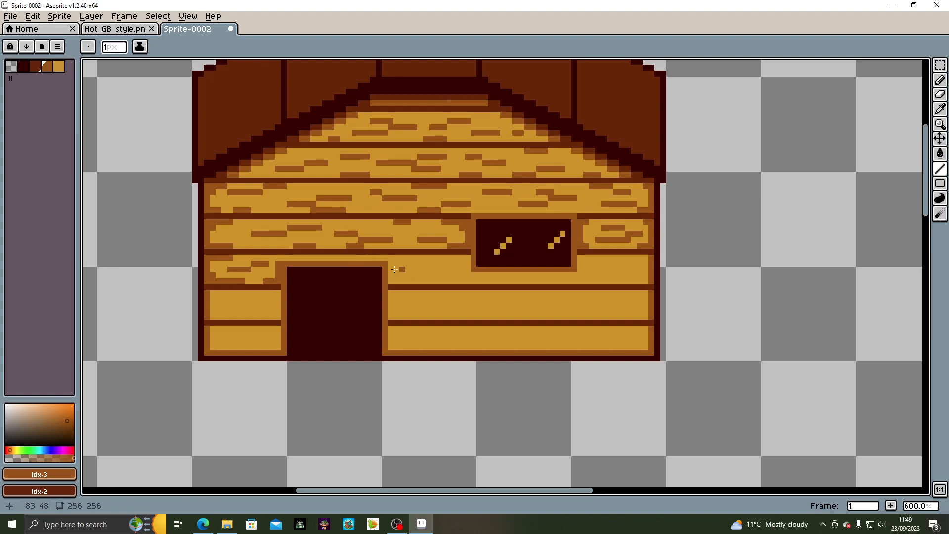
drag(325, 258, 343, 258)
mouse_move(406, 275)
mouse_down()
mouse_move(456, 269)
mouse_move(412, 263)
mouse_move(397, 275)
mouse_up()
mouse_move(480, 280)
mouse_down()
mouse_move(634, 282)
mouse_move(634, 259)
mouse_up()
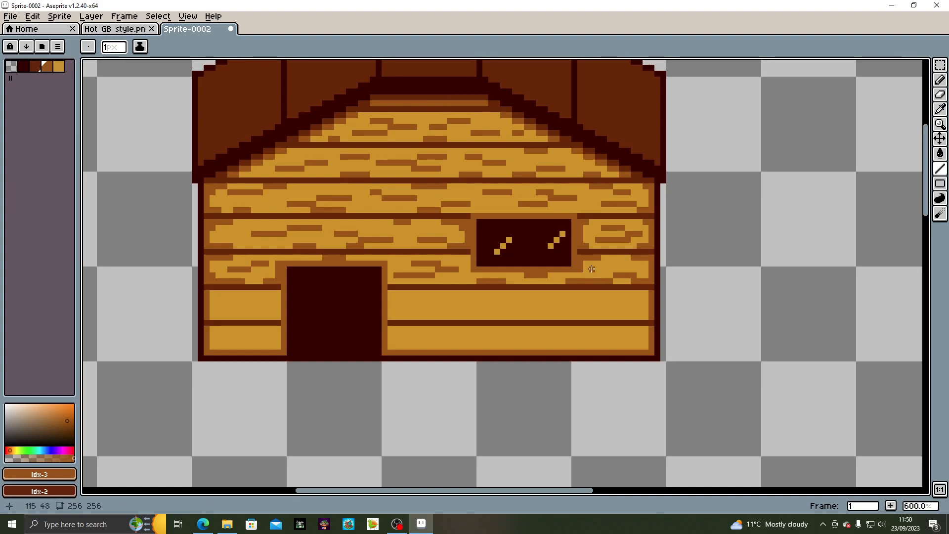
Finish the grain below the window, and add medium-brown grain dashes and edge shading to the two short planks left of the doorway
drag(598, 269, 610, 269)
drag(420, 328, 460, 258)
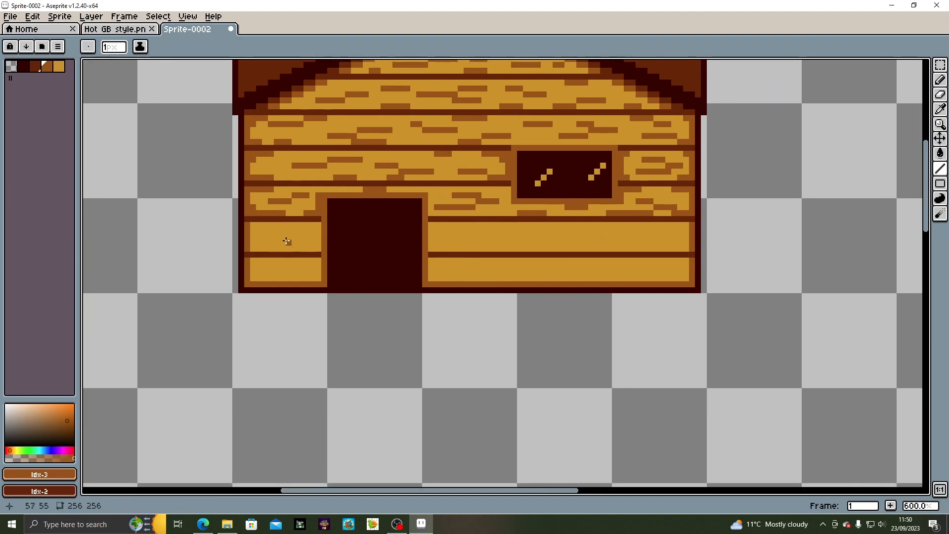
mouse_move(251, 224)
mouse_down()
mouse_move(267, 249)
mouse_move(318, 231)
mouse_move(314, 249)
mouse_move(305, 224)
mouse_move(265, 237)
mouse_move(270, 261)
mouse_up()
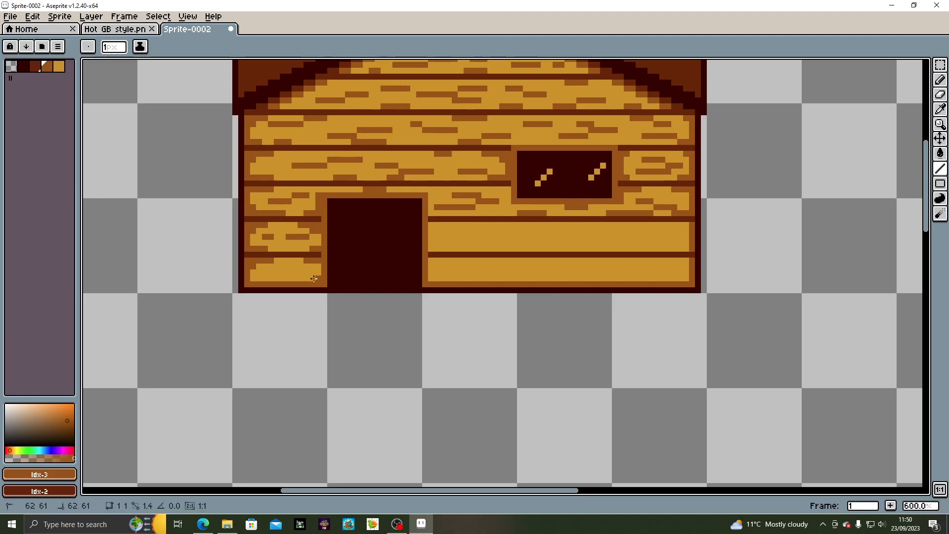
drag(276, 271, 297, 272)
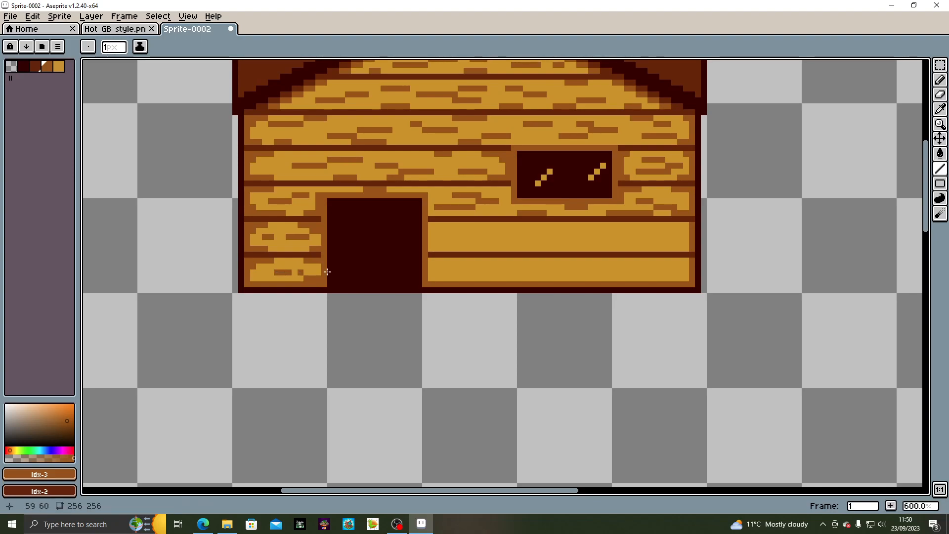
Draw medium-brown wood-grain dashes along the upper plank right of the doorway and shade its corners at both ends
drag(533, 271, 424, 298)
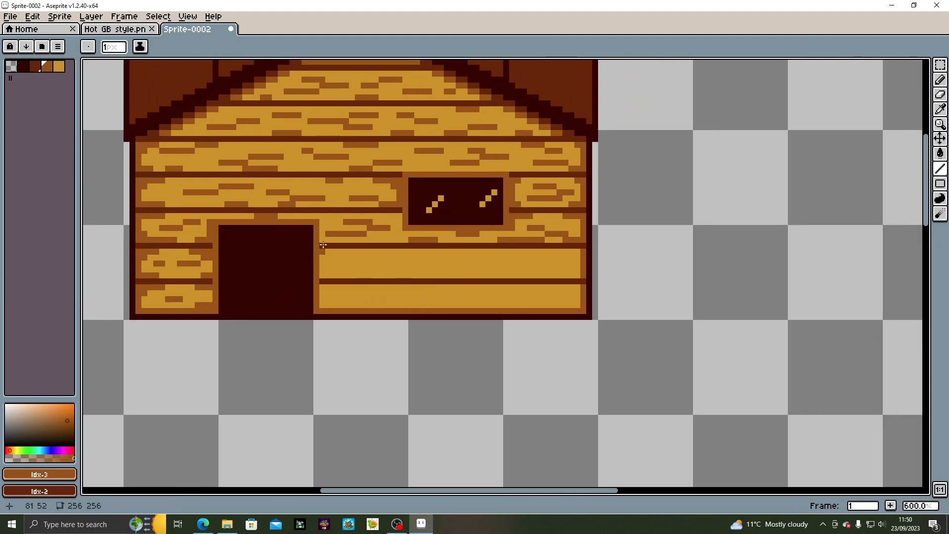
mouse_move(323, 222)
mouse_down()
mouse_move(326, 252)
mouse_move(349, 252)
mouse_move(346, 274)
mouse_move(324, 257)
mouse_move(413, 257)
mouse_move(393, 269)
mouse_move(441, 275)
mouse_move(539, 264)
mouse_move(432, 252)
mouse_move(424, 264)
mouse_move(445, 263)
mouse_move(435, 263)
mouse_up()
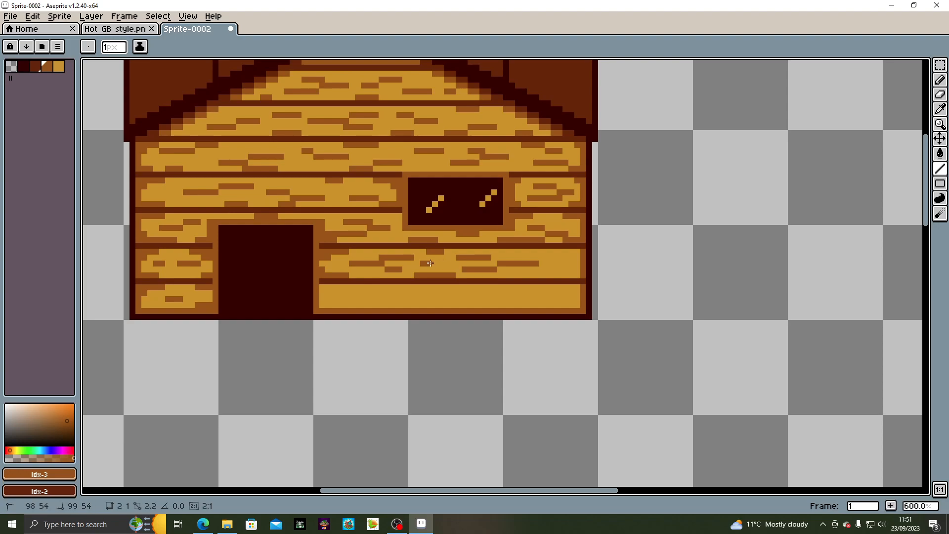
mouse_move(546, 256)
mouse_down()
mouse_move(568, 257)
mouse_move(544, 270)
mouse_move(566, 271)
mouse_move(519, 276)
mouse_up()
click(578, 253)
click(578, 275)
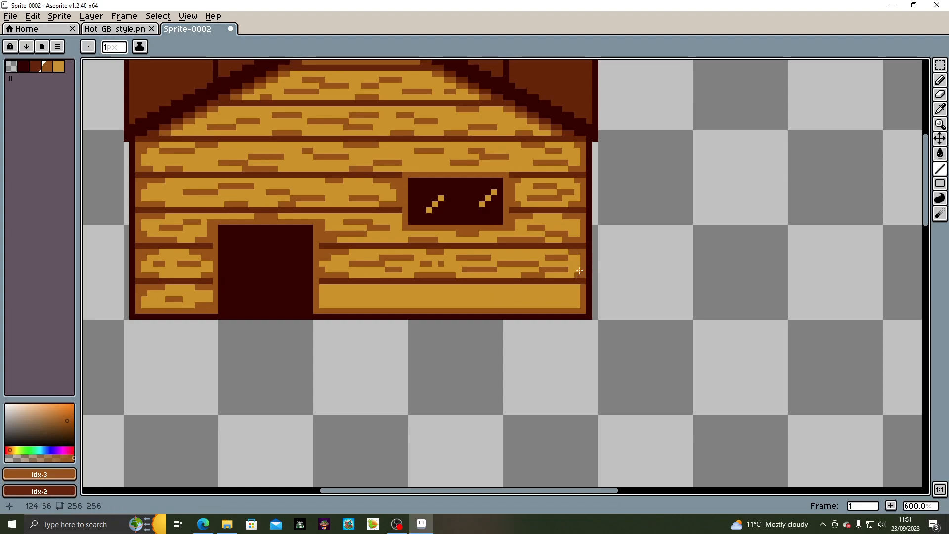
Add staggered wood-grain dashes and end shading to the bottom plank right of the doorway
mouse_move(326, 286)
mouse_down()
mouse_move(346, 287)
mouse_move(328, 305)
mouse_move(437, 299)
mouse_up()
drag(363, 293, 549, 299)
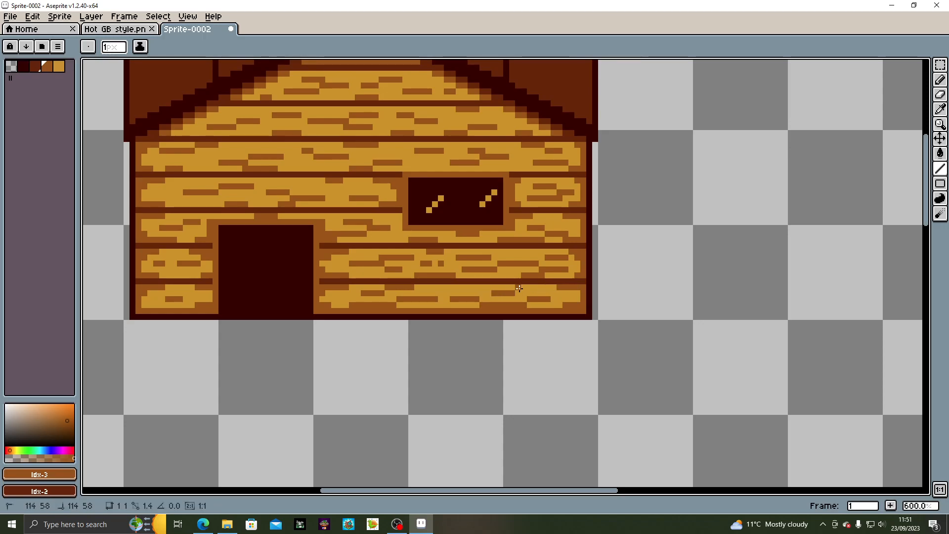
drag(483, 288, 469, 285)
scroll(406, 225, down, 3)
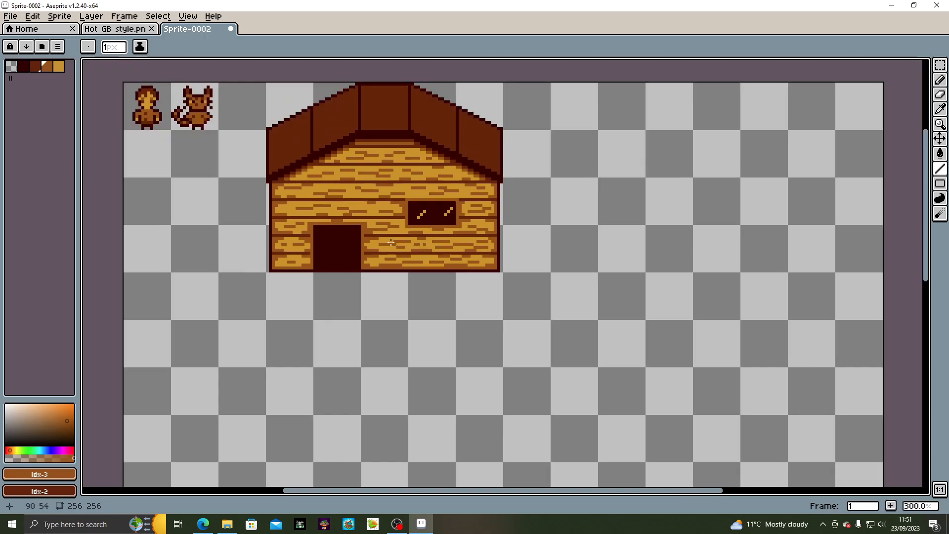
Extend the plank seams into the door frame and darken the seam ends along the left wall edge in dark brown
scroll(391, 242, up, 2)
click(25, 67)
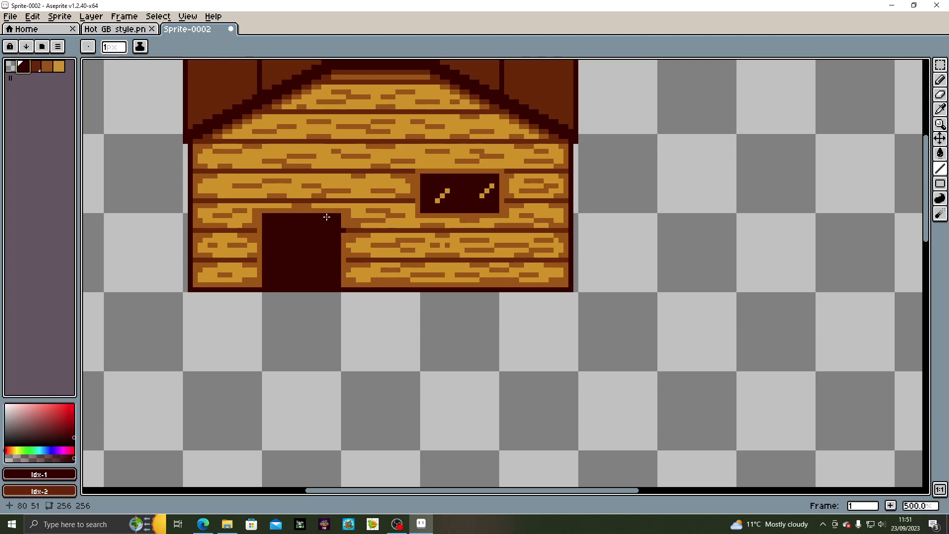
click(34, 65)
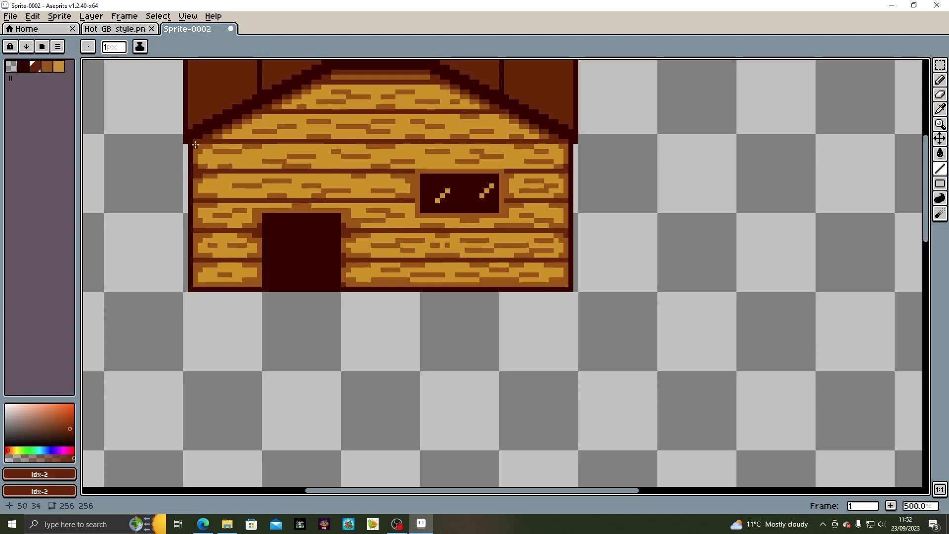
click(194, 235)
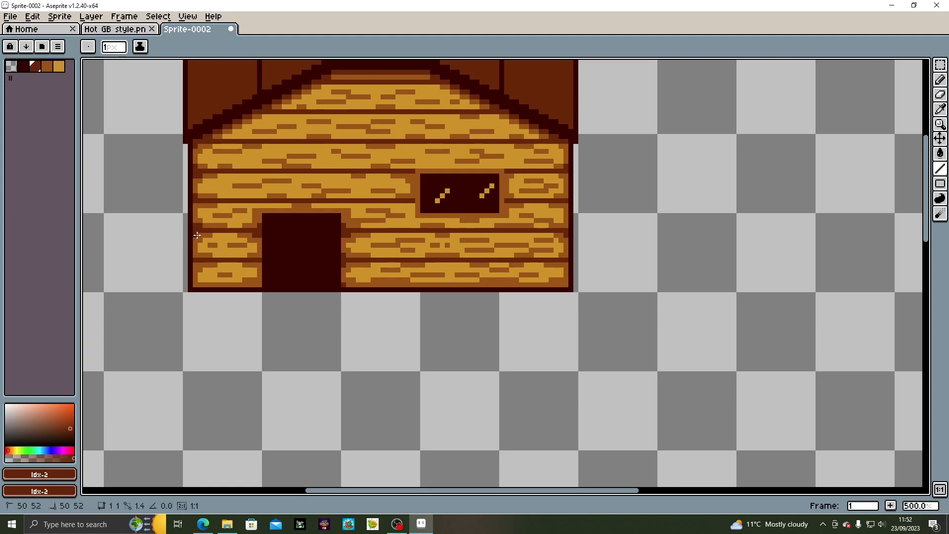
click(195, 257)
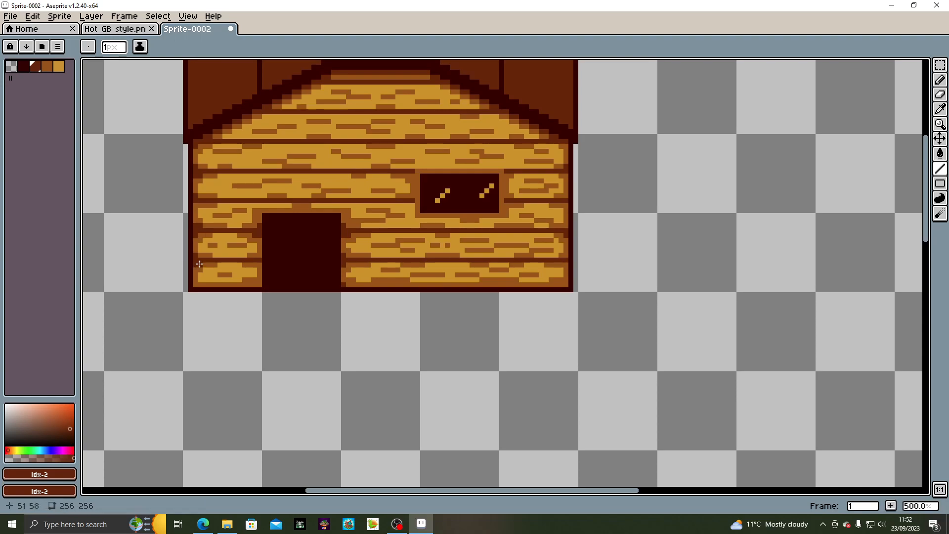
Shade the seam ends at the right wall edge and beside the window, alternating the darkest brown with dark brown
click(25, 69)
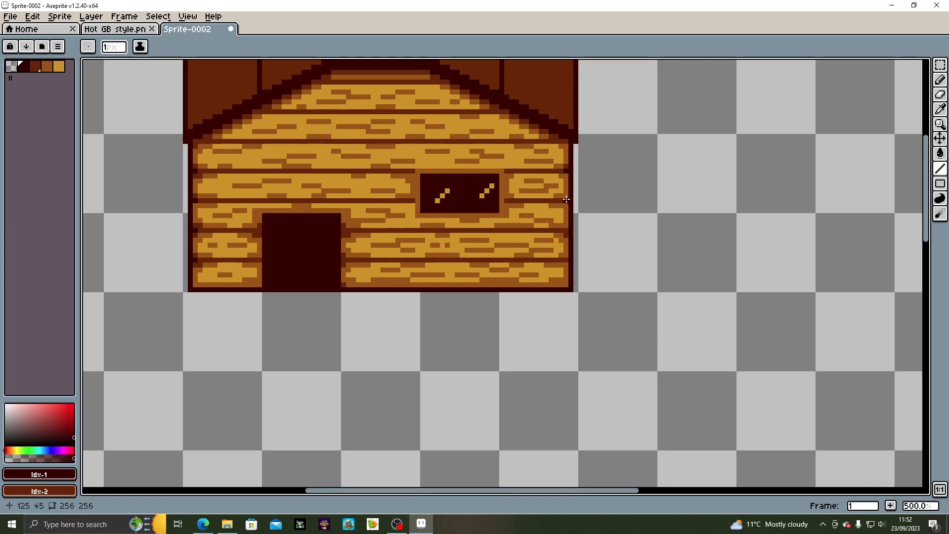
click(35, 66)
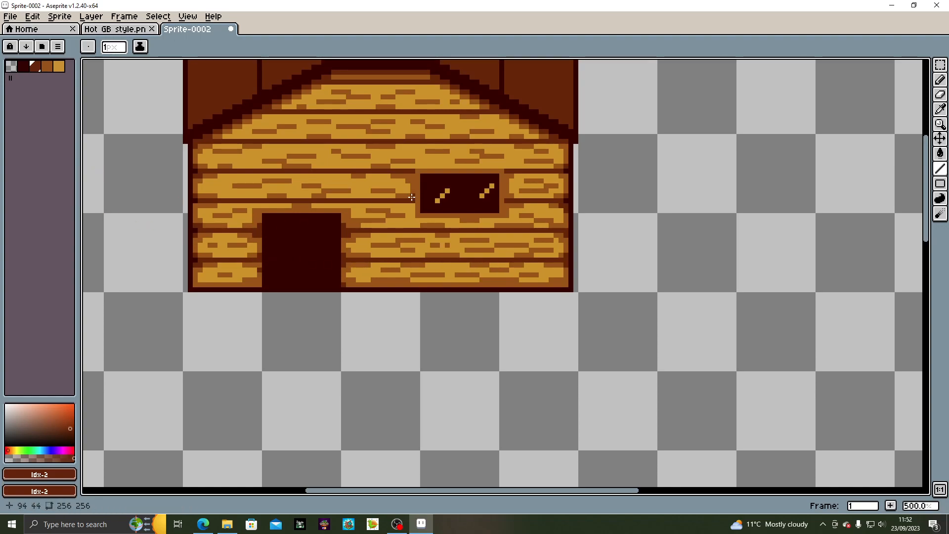
click(23, 66)
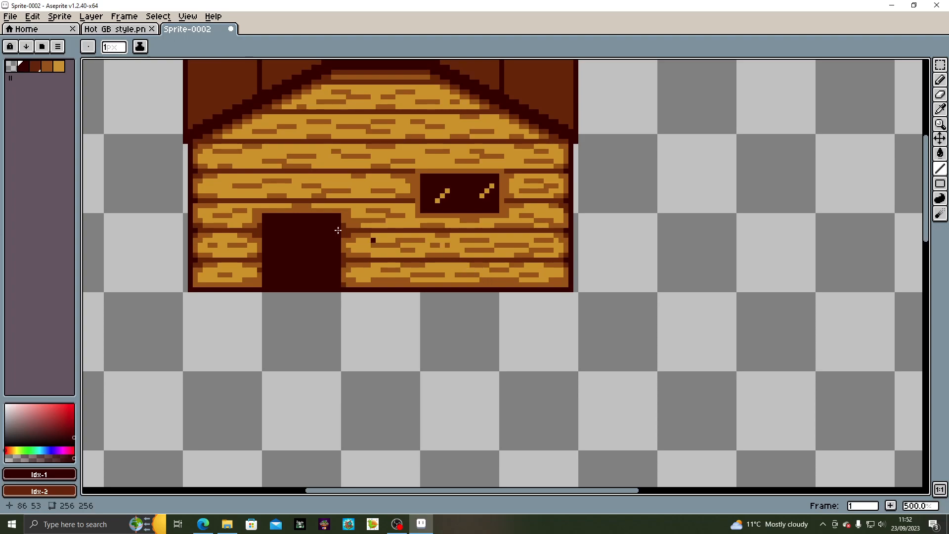
Erase the outline pixels at each plank seam on both outer walls and at the bottom corners using the transparent colour
click(11, 66)
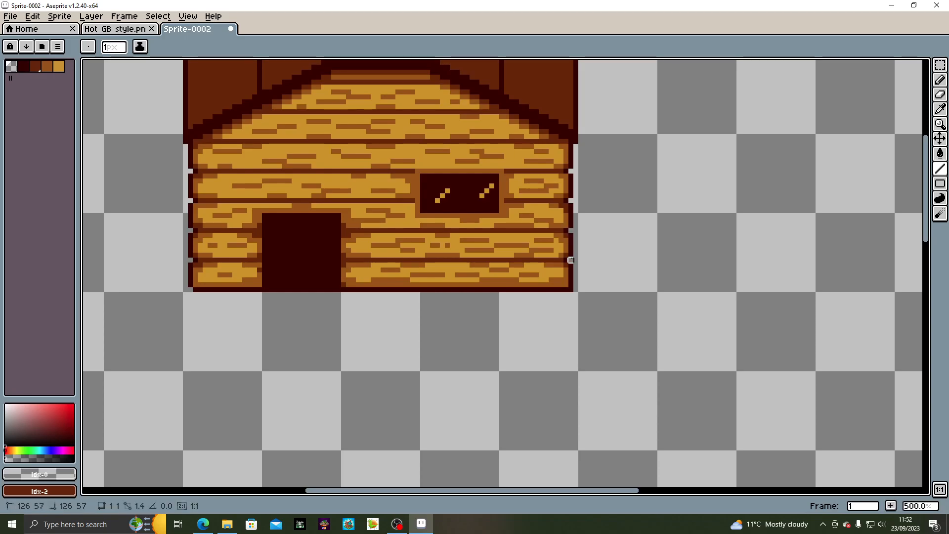
scroll(613, 247, down, 4)
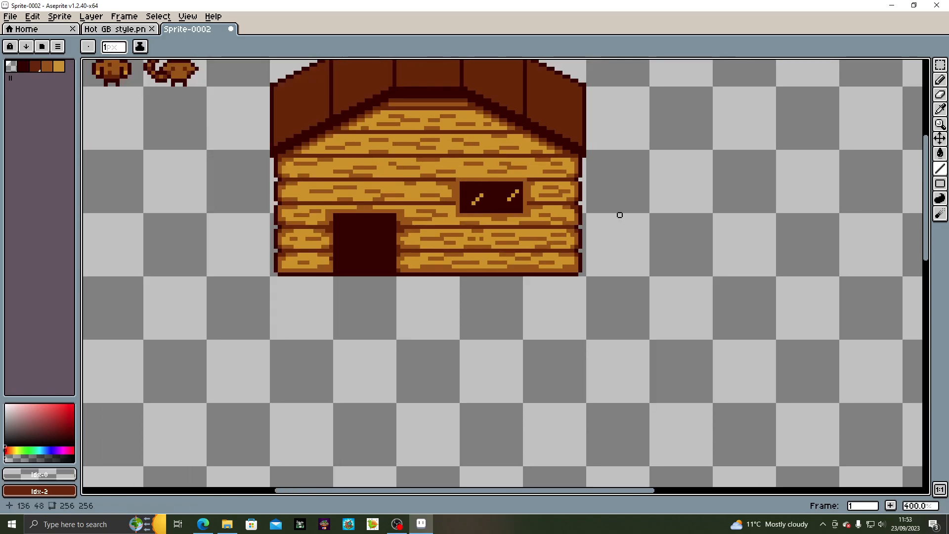
scroll(514, 261, up, 1)
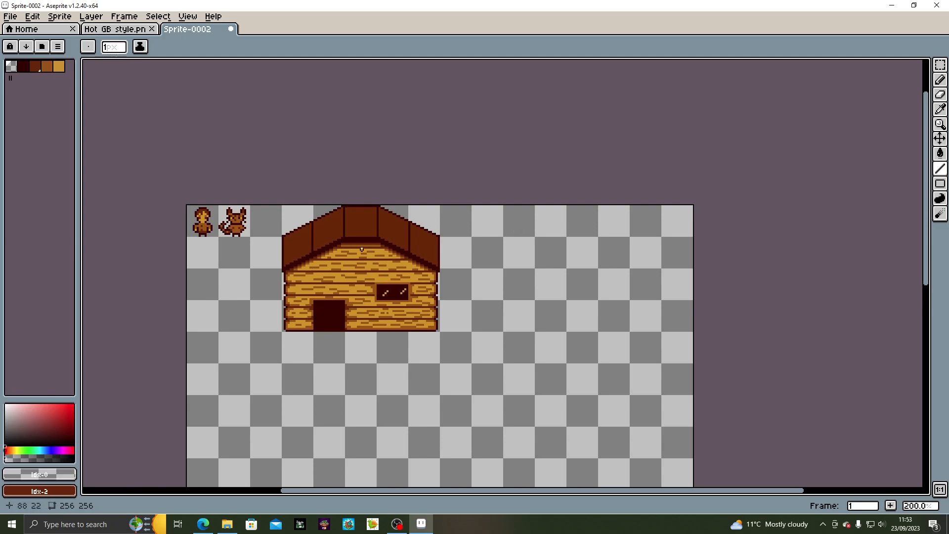
Draw two vertical plank lines in the darkest brown across each of the two right roof sections and the central one
scroll(362, 249, up, 2)
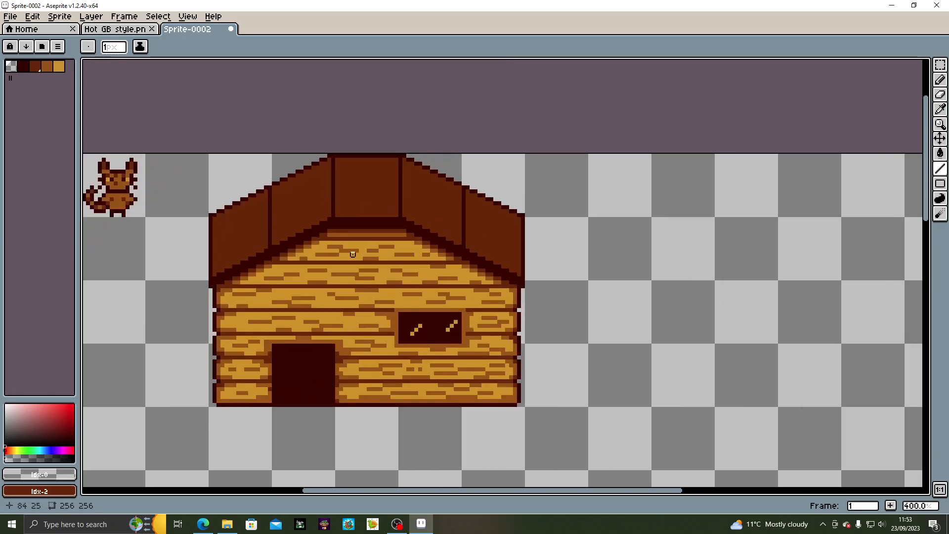
scroll(352, 254, down, 1)
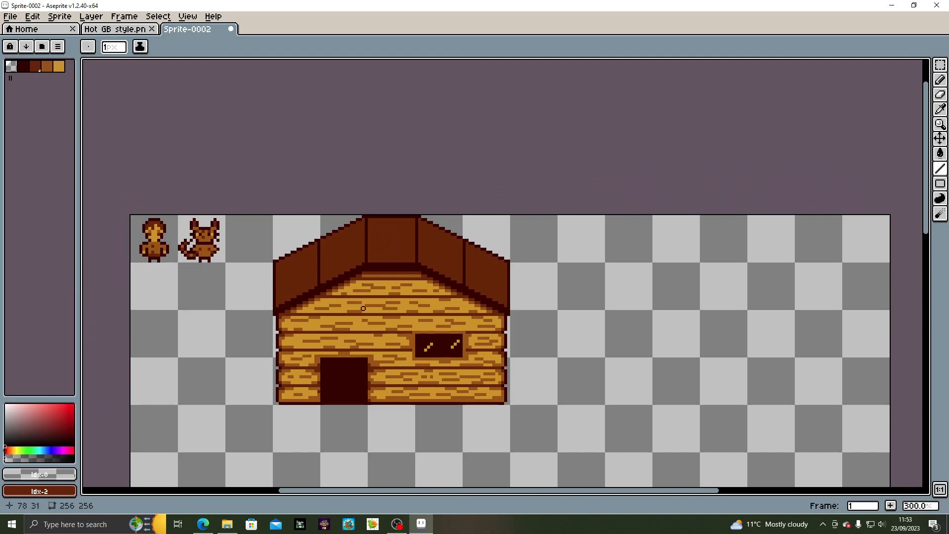
scroll(372, 303, up, 1)
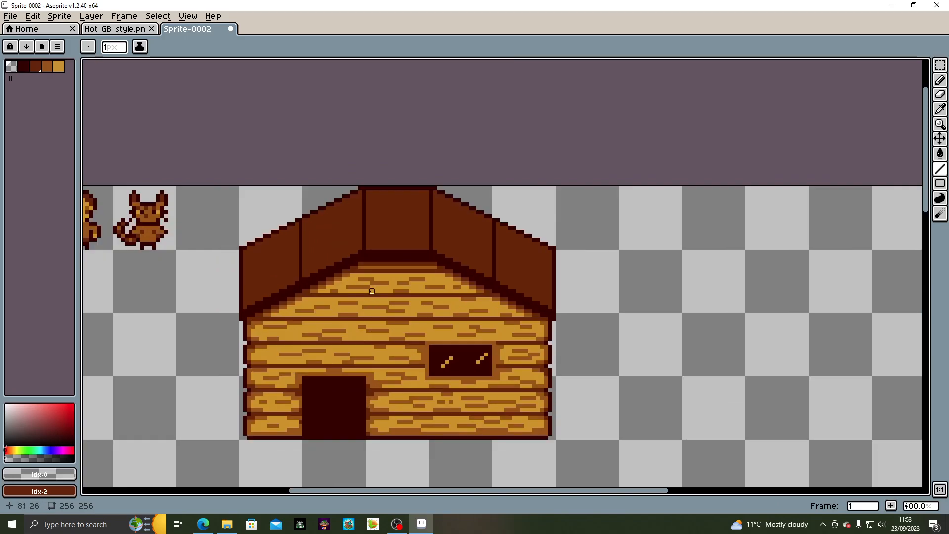
scroll(372, 291, up, 1)
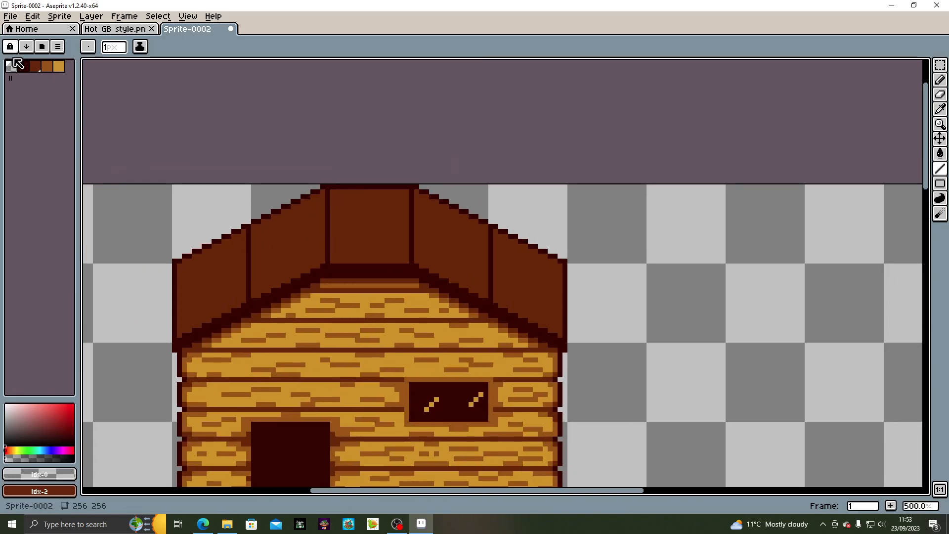
click(22, 66)
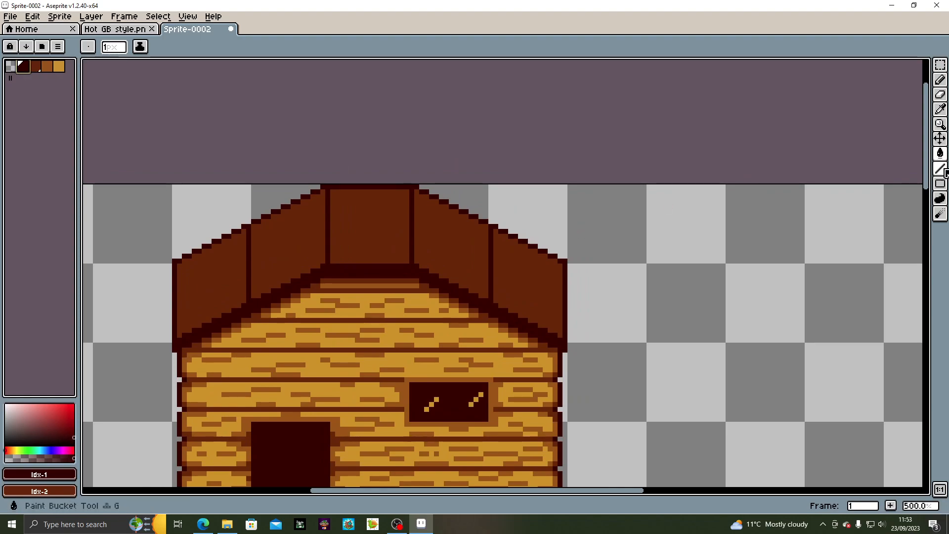
drag(521, 315, 521, 247)
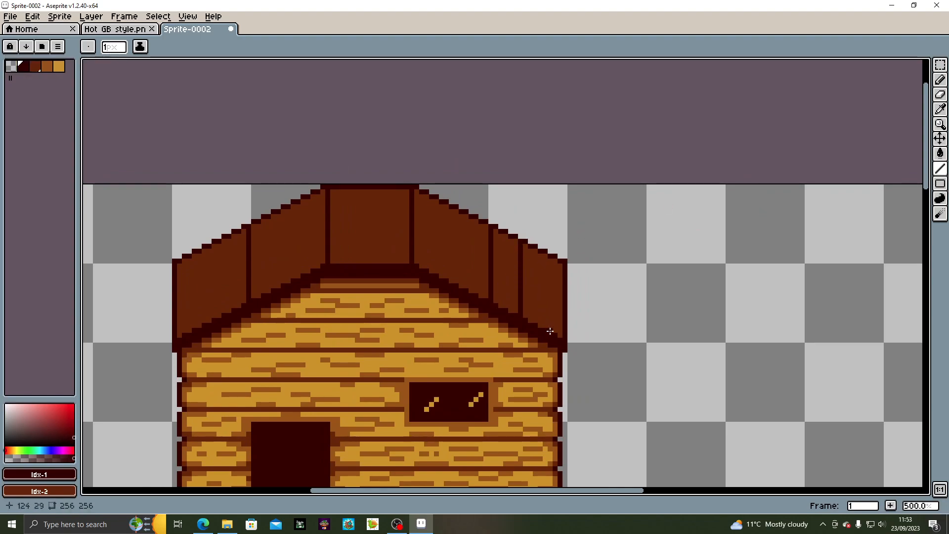
drag(546, 326, 547, 250)
drag(468, 286, 466, 213)
drag(435, 272, 438, 201)
drag(387, 265, 387, 188)
drag(355, 262, 353, 188)
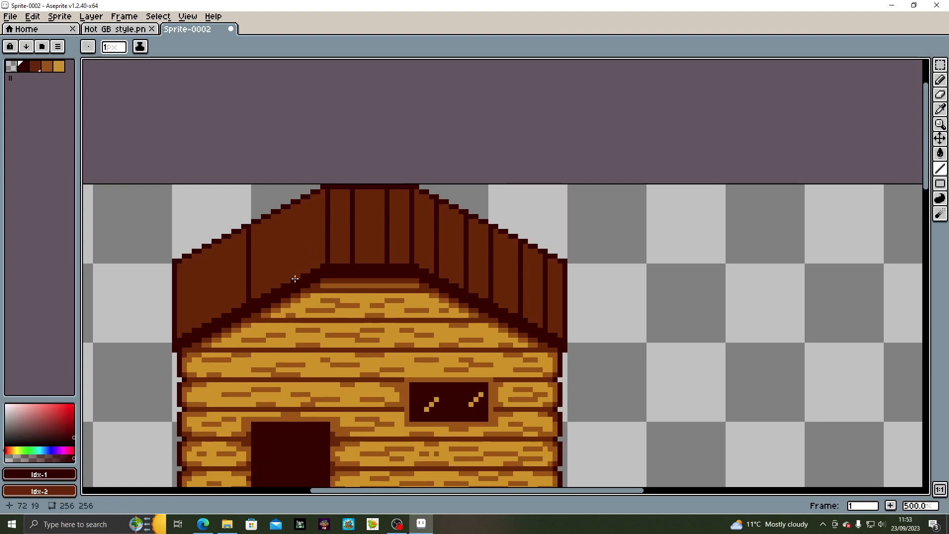
Divide each of the two left roof sections with two vertical plank lines in the darkest brown
drag(295, 275, 294, 203)
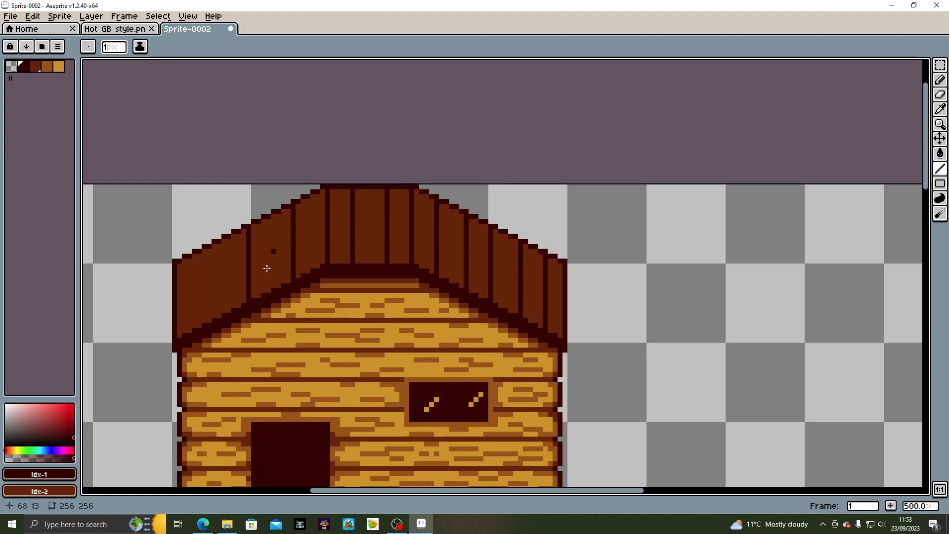
drag(271, 284, 273, 214)
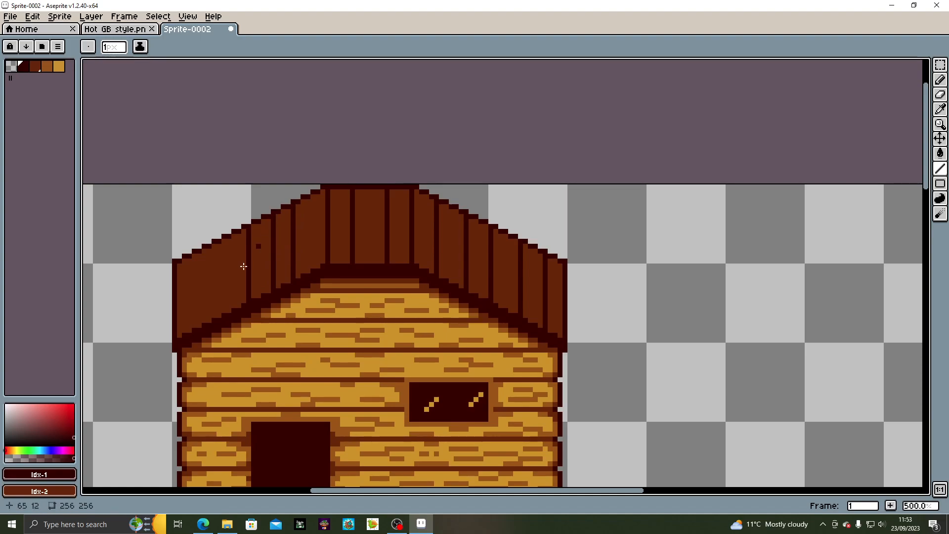
drag(223, 314, 222, 236)
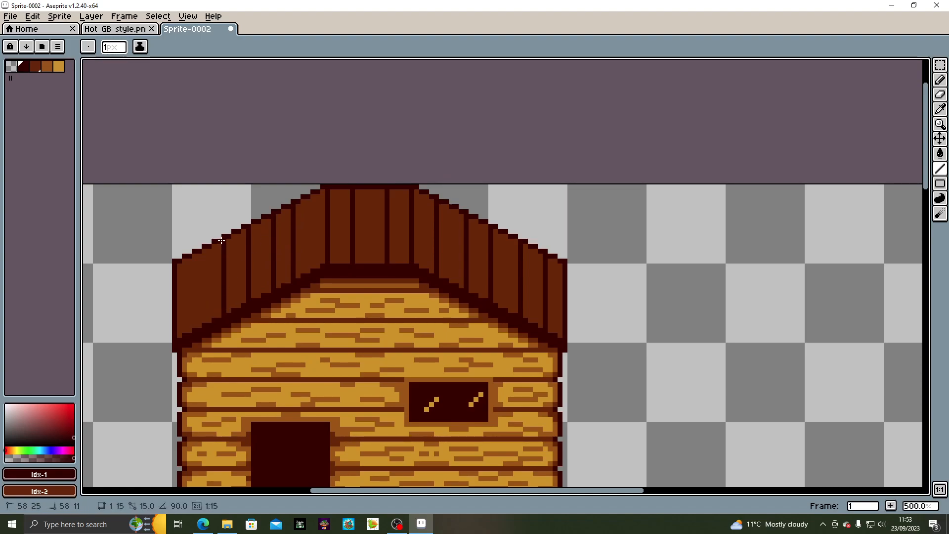
drag(197, 326, 200, 252)
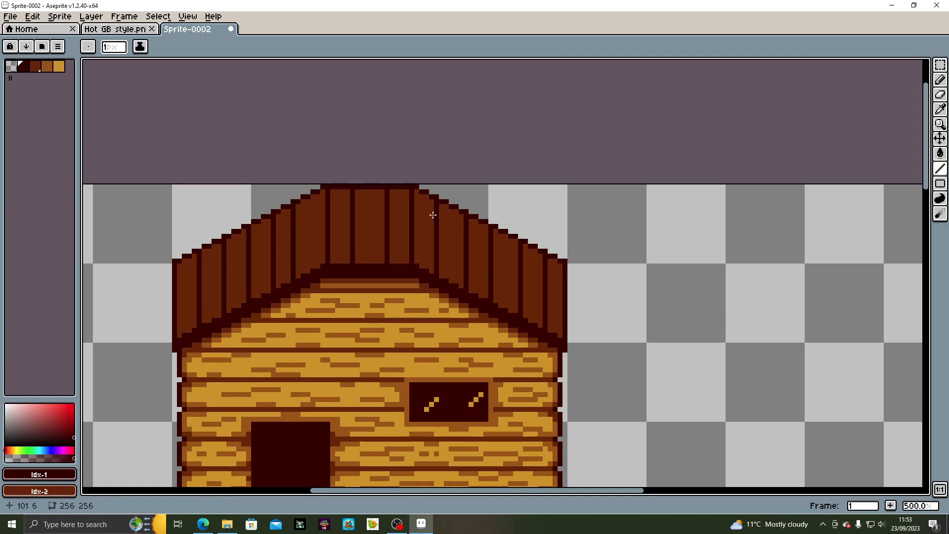
Show the grid over the canvas and draw a short diagonal darkest-brown line on the right roof slope, just below the top
click(187, 16)
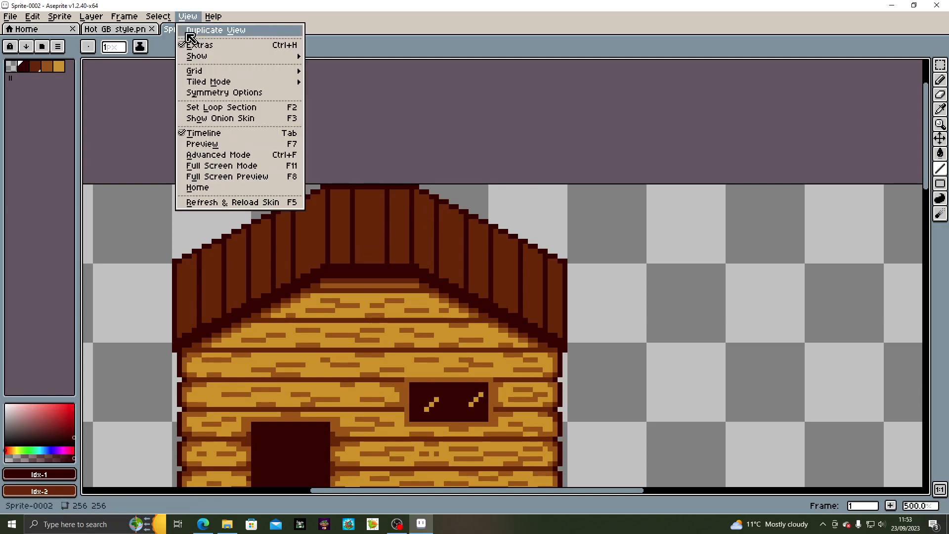
mouse_move(198, 58)
click(321, 78)
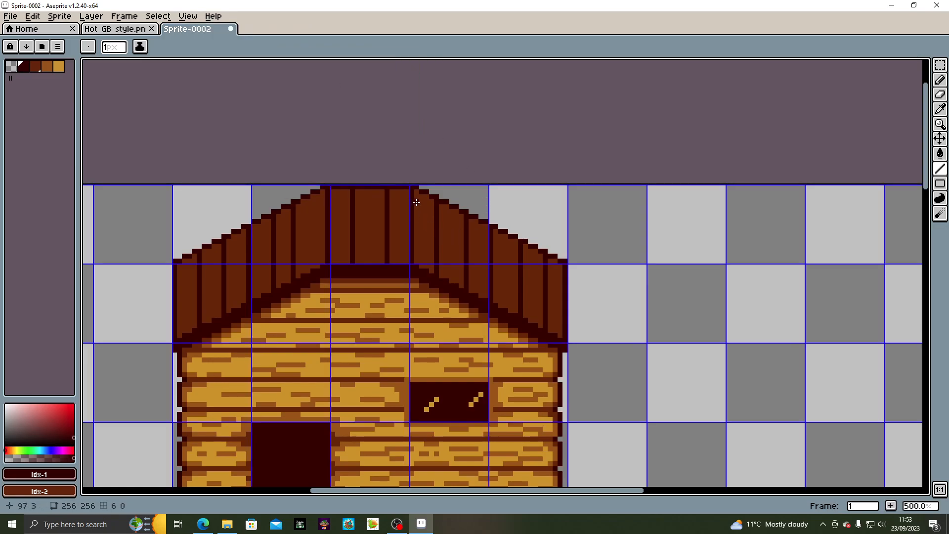
mouse_move(415, 206)
mouse_down()
mouse_move(554, 271)
mouse_move(562, 296)
mouse_move(562, 281)
mouse_up()
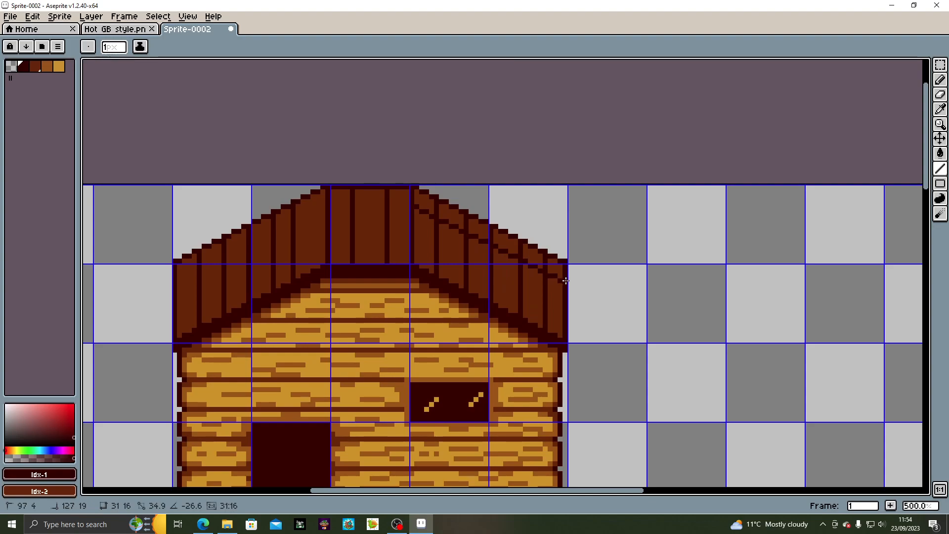
drag(566, 281, 430, 220)
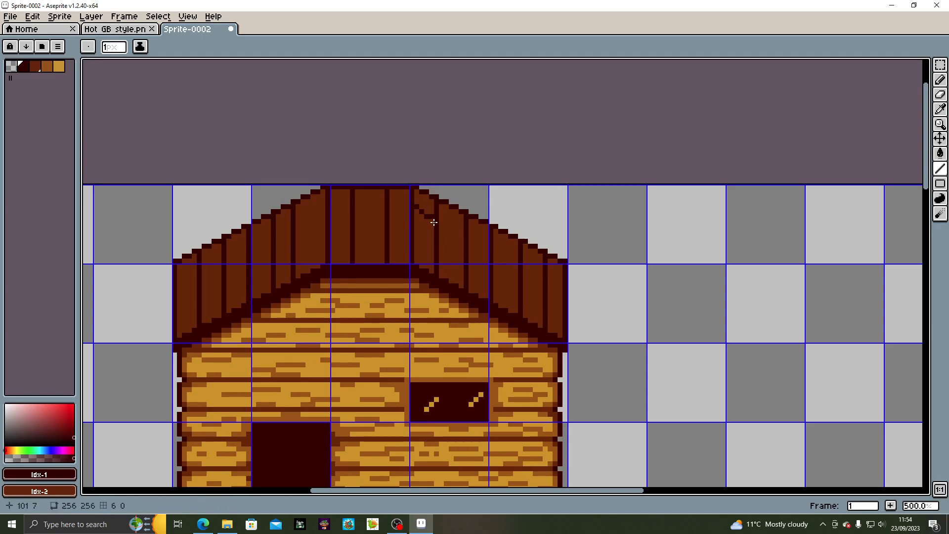
Hide the canvas grid and draw short diagonal plank joints in the darkest brown down the right roof slope
click(158, 16)
mouse_move(187, 16)
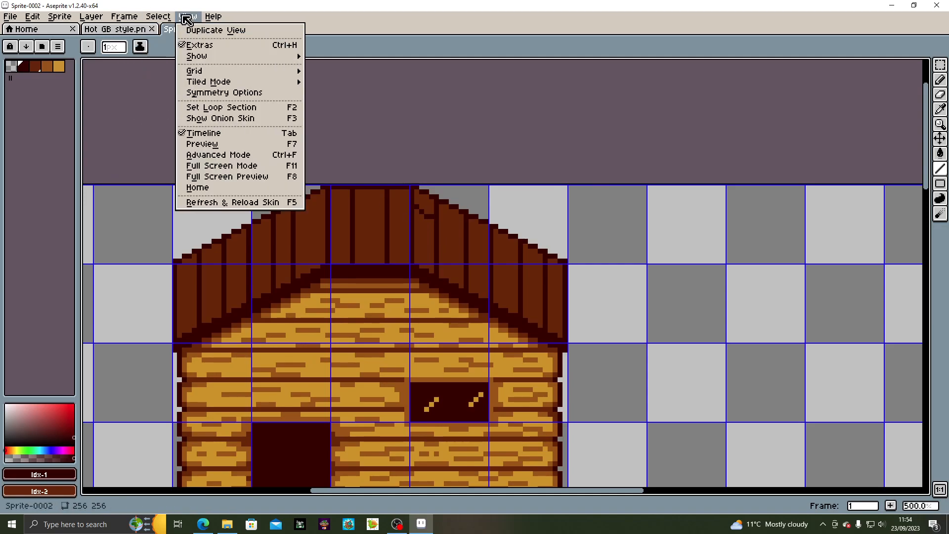
mouse_move(269, 72)
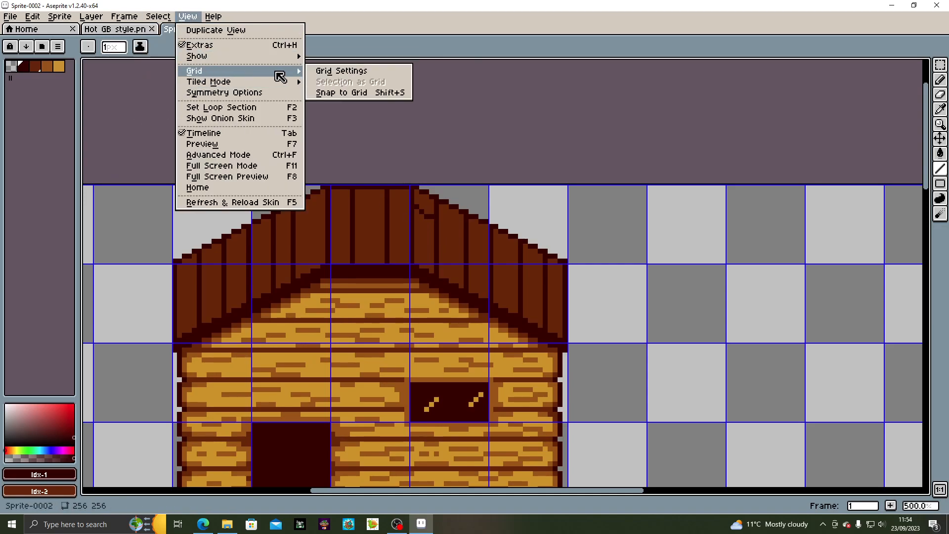
click(319, 76)
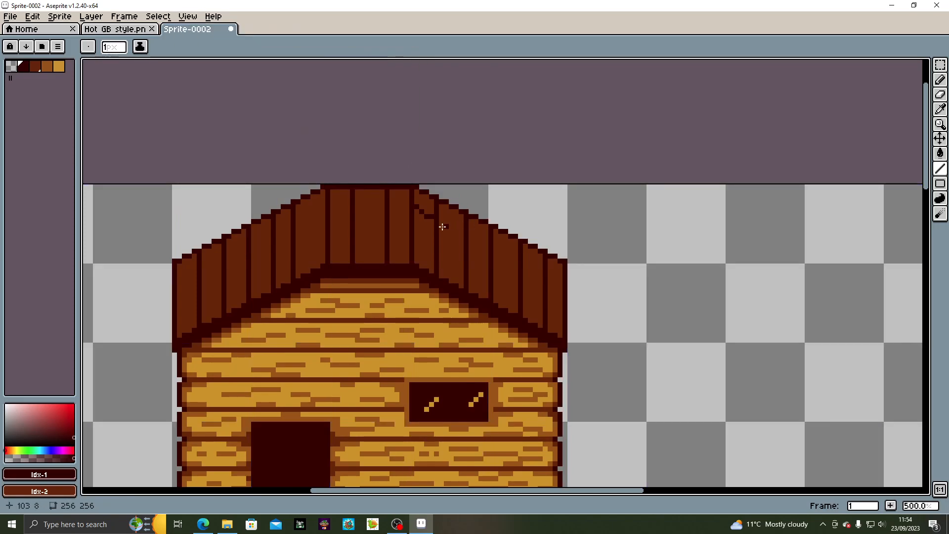
mouse_move(440, 237)
mouse_down()
mouse_move(462, 250)
mouse_move(430, 257)
mouse_up()
mouse_move(472, 230)
mouse_down()
mouse_move(485, 243)
mouse_move(476, 273)
mouse_move(485, 280)
mouse_move(535, 260)
mouse_move(544, 267)
mouse_move(524, 292)
mouse_move(561, 294)
mouse_up()
Draw short diagonal plank joints in the darkest brown across the planks of the left roof slope
drag(351, 245, 444, 247)
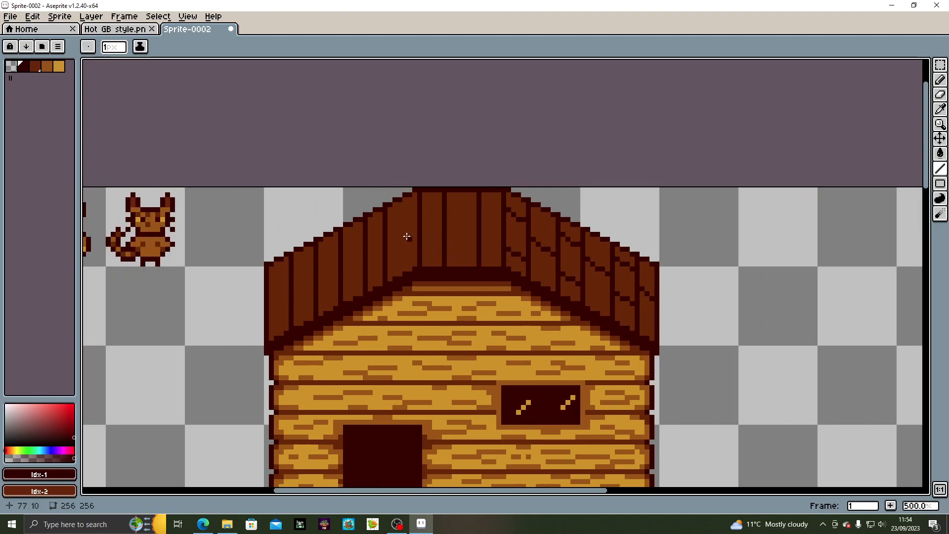
mouse_move(414, 210)
mouse_down()
mouse_move(389, 221)
mouse_move(389, 261)
mouse_move(341, 242)
mouse_move(338, 271)
mouse_move(358, 283)
mouse_move(341, 291)
mouse_up()
drag(338, 258, 316, 273)
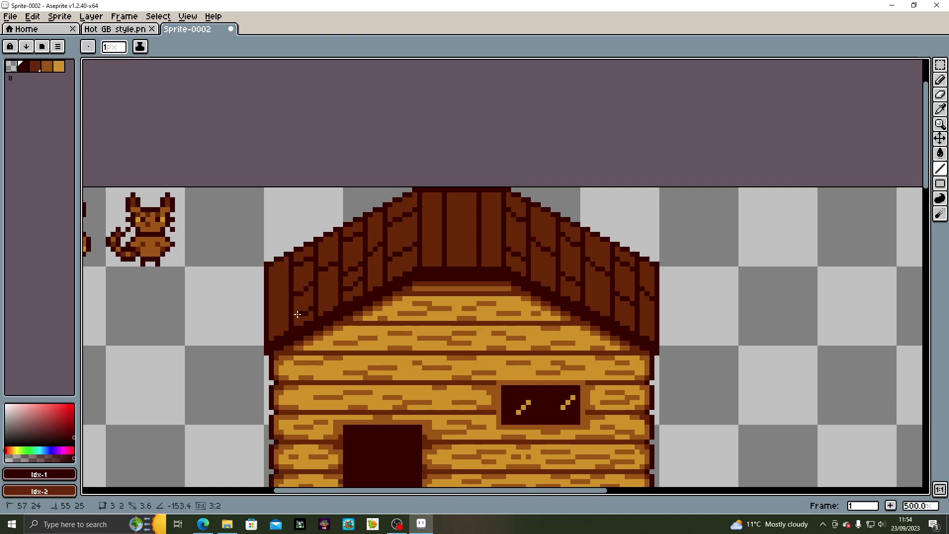
drag(285, 285, 270, 319)
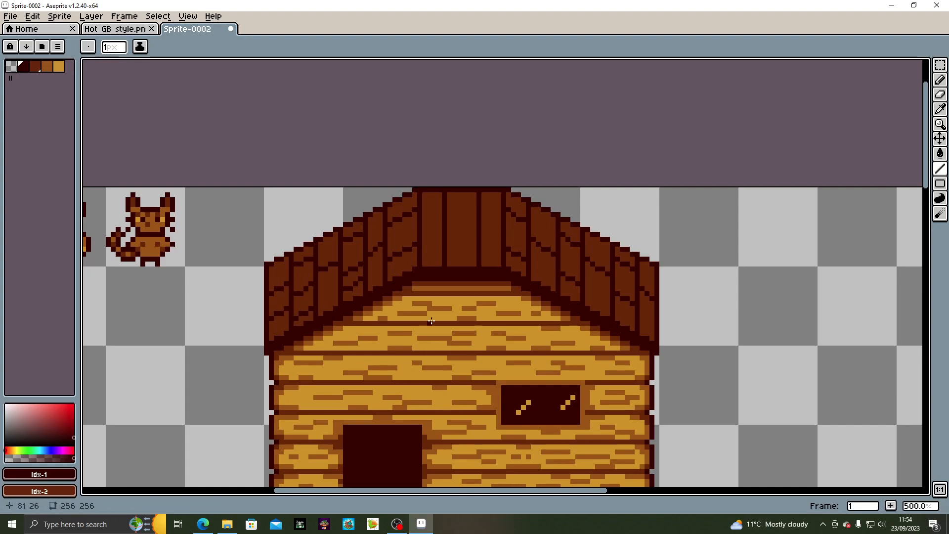
Draw short, staggered plank joints in the darkest brown across the planks of the central roof section
drag(422, 225, 477, 204)
mouse_move(449, 243)
mouse_down()
mouse_move(478, 248)
mouse_move(482, 224)
mouse_move(501, 229)
mouse_up()
mouse_move(529, 258)
mouse_down()
mouse_move(498, 267)
mouse_move(431, 253)
mouse_up()
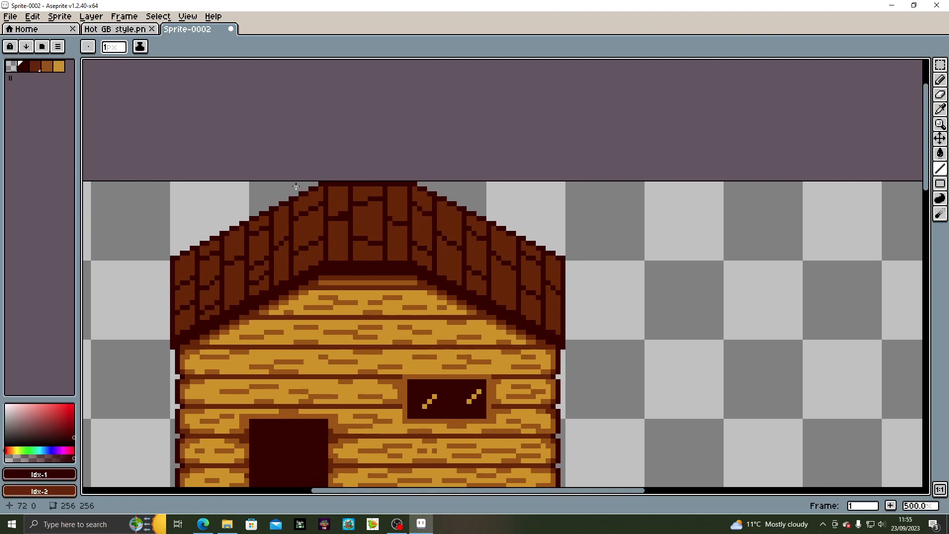
Highlight the left edge of each plank on the left roof slope with a vertical line in the orange-brown Idx-3, broken at the joints
click(34, 65)
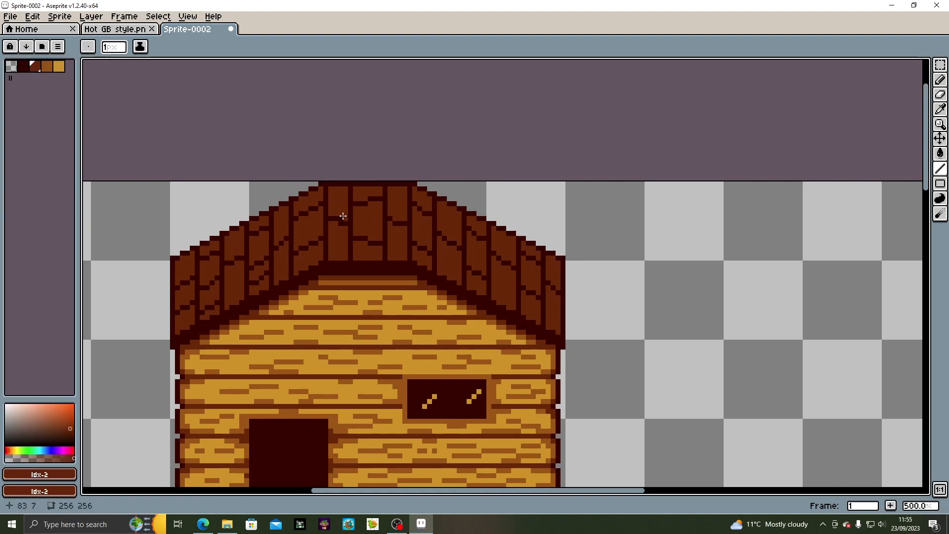
scroll(458, 191, down, 4)
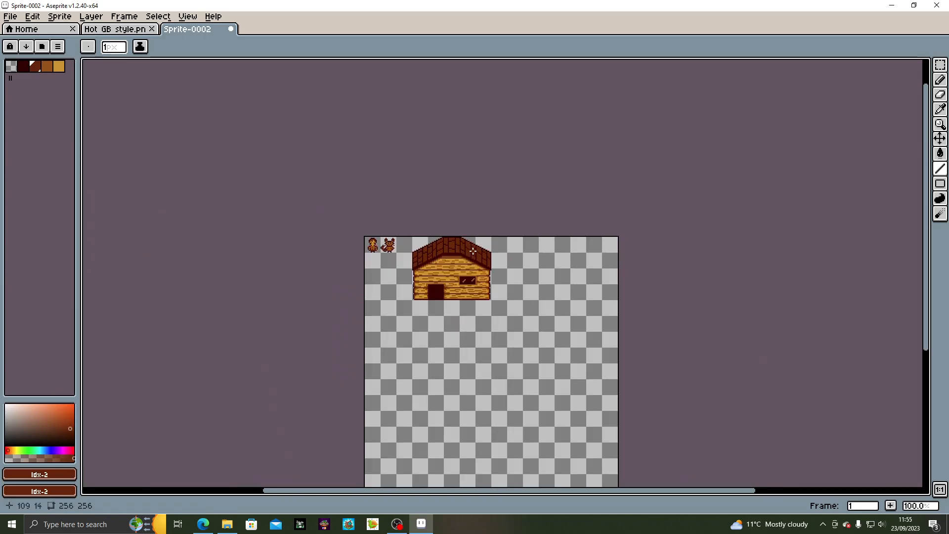
scroll(448, 250, up, 2)
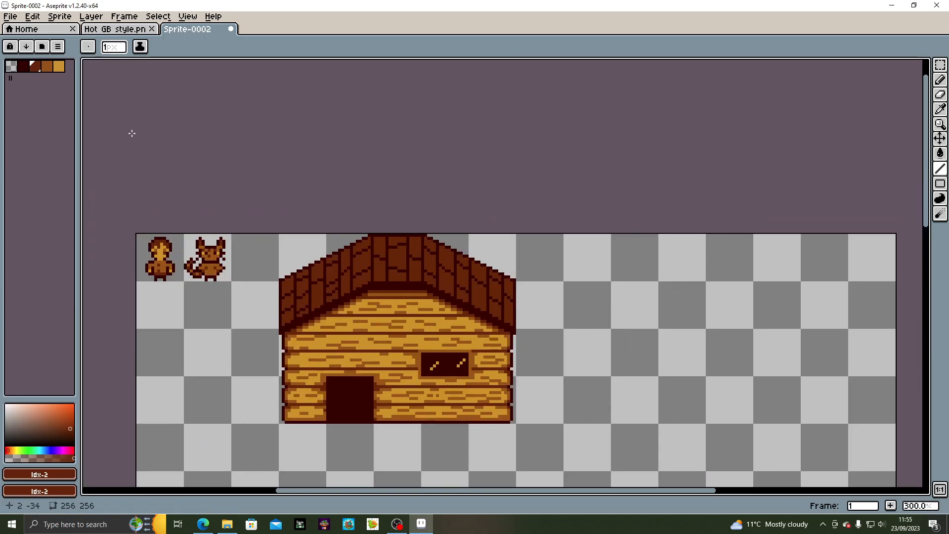
click(52, 66)
scroll(315, 271, up, 2)
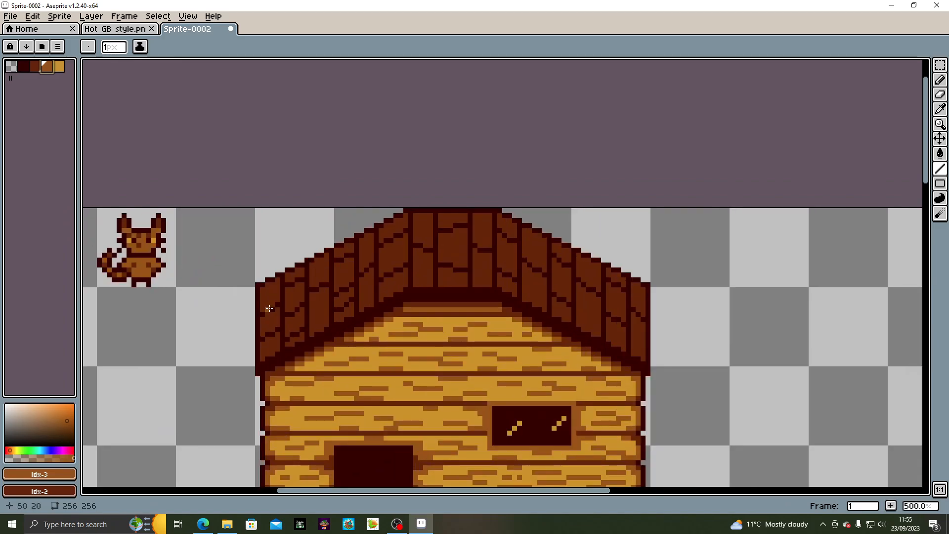
drag(262, 289, 262, 358)
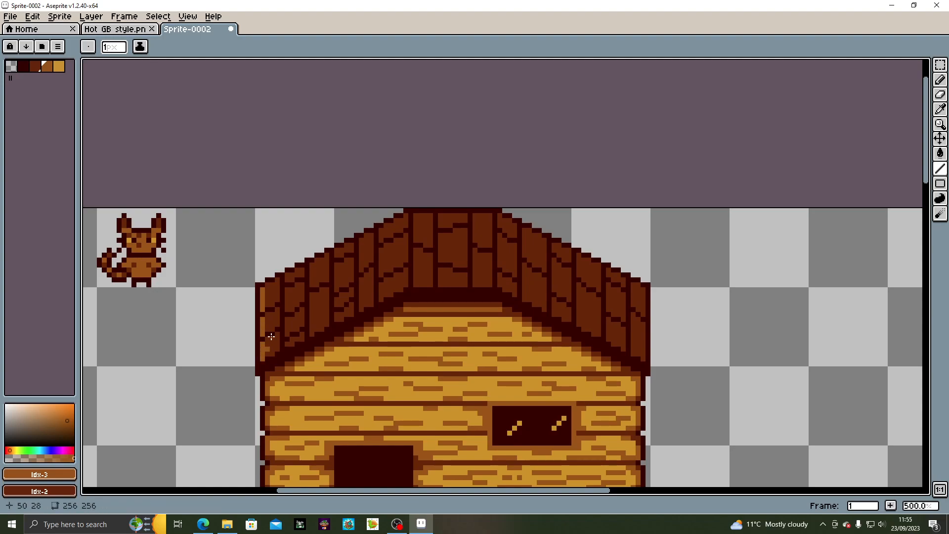
drag(287, 275, 286, 334)
click(287, 344)
drag(311, 263, 311, 335)
drag(336, 251, 336, 295)
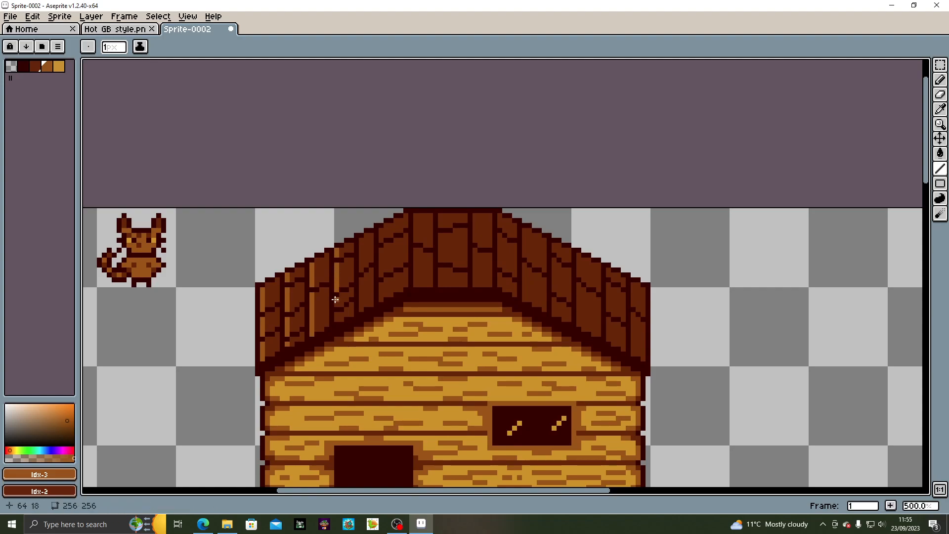
drag(361, 239, 361, 270)
drag(380, 231, 381, 299)
Shade the right edges of the right roof slope's planks, except the outermost, with dithered pixels in the darkest brown Idx-1
drag(475, 261, 408, 268)
scroll(408, 267, down, 2)
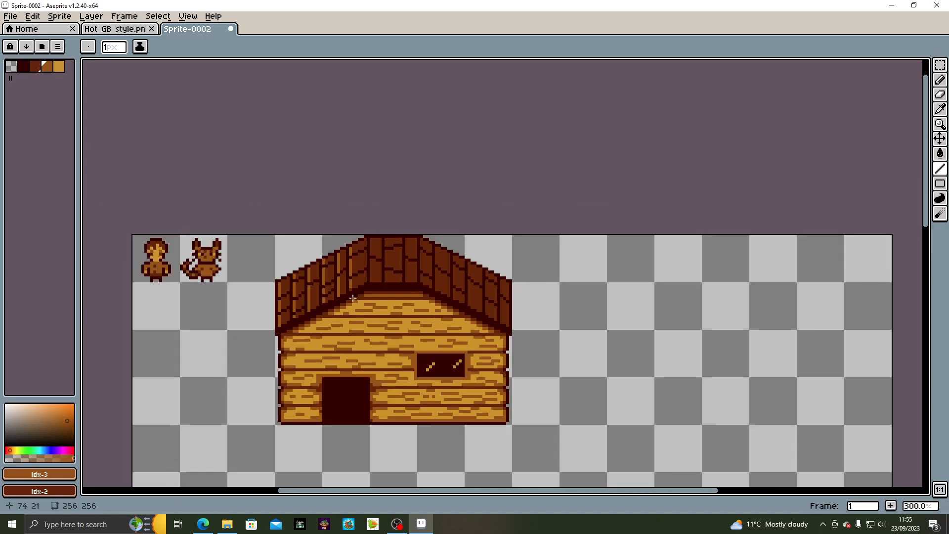
scroll(353, 298, up, 1)
drag(406, 262, 390, 305)
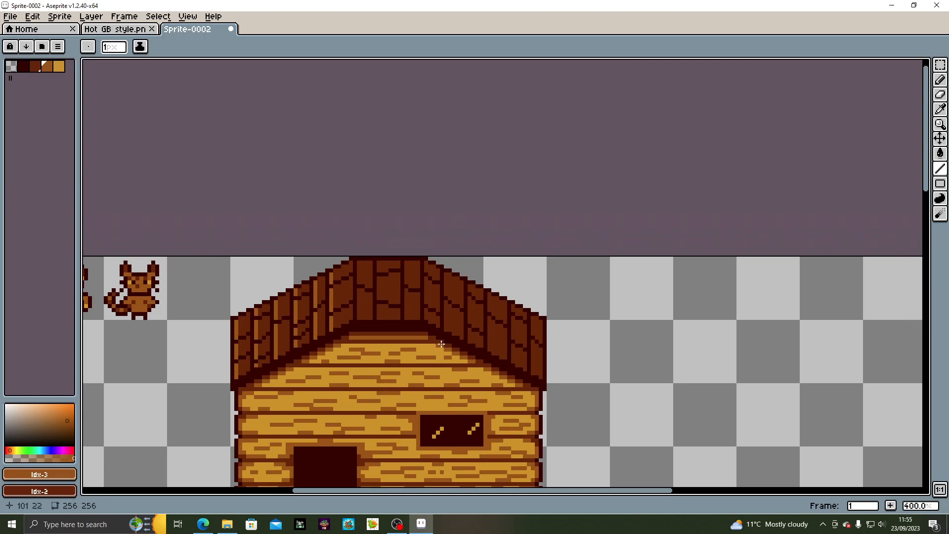
click(23, 67)
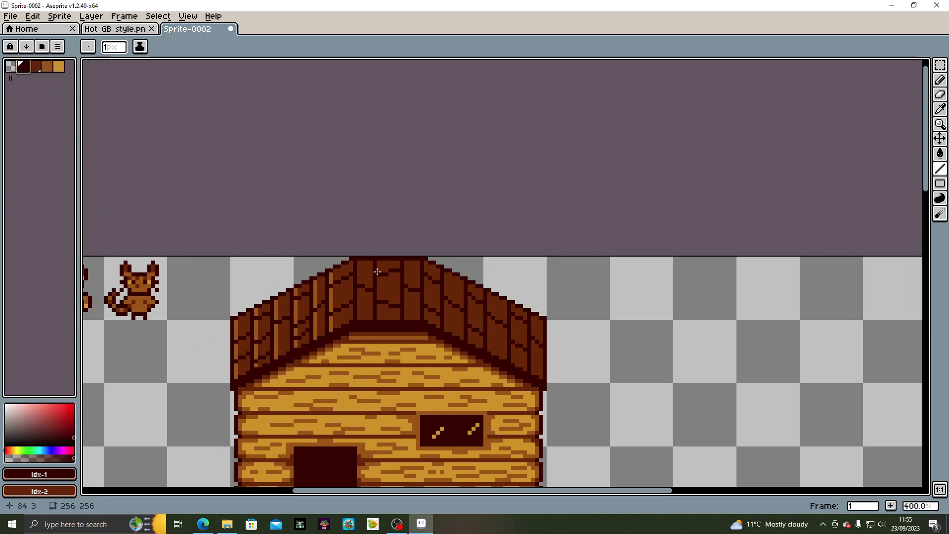
scroll(373, 269, up, 1)
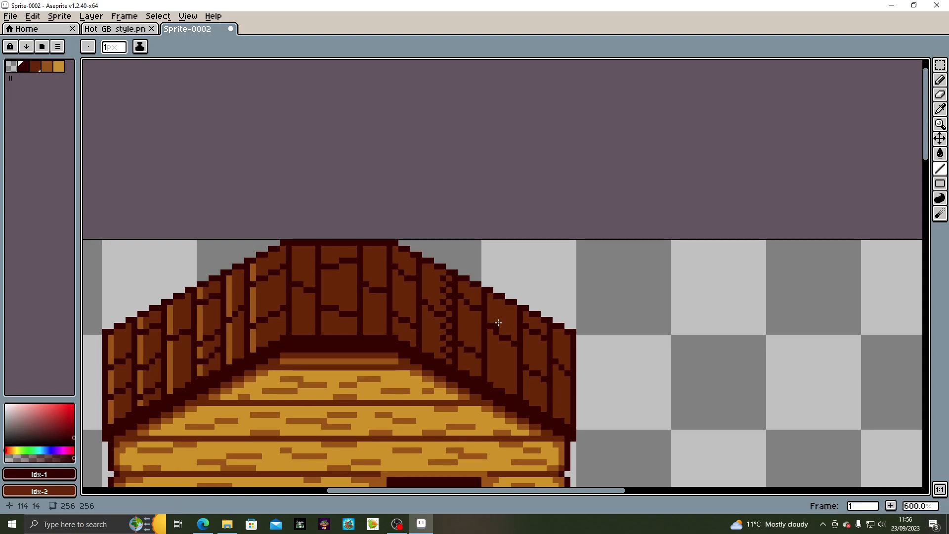
drag(497, 323, 485, 321)
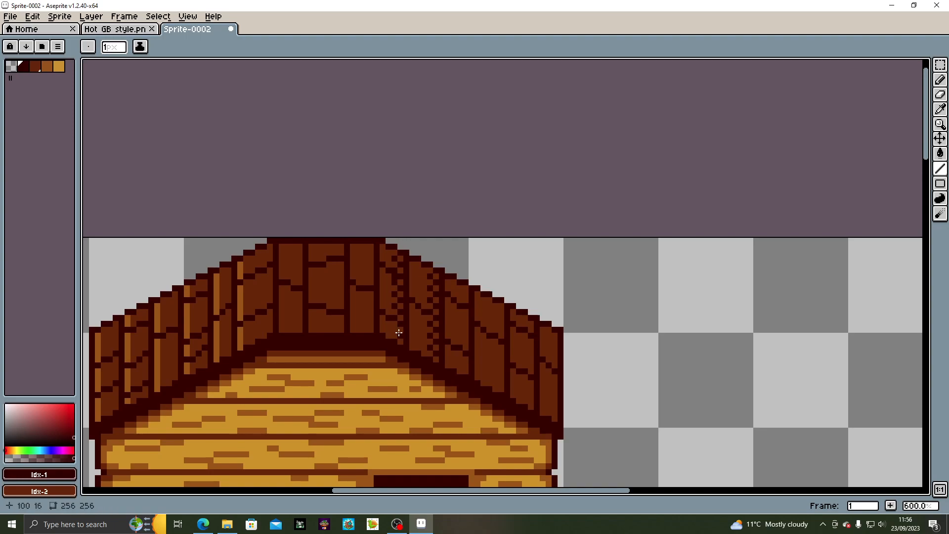
drag(488, 330, 439, 350)
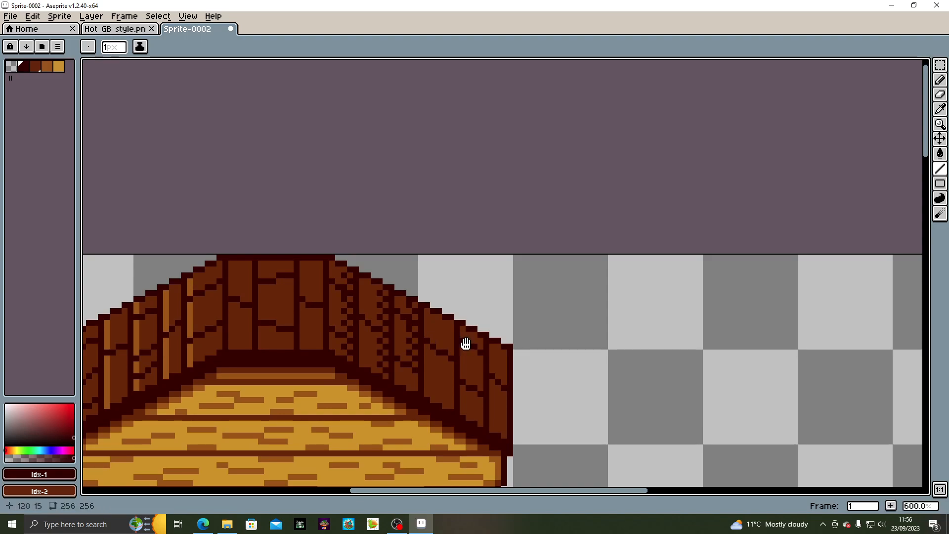
drag(467, 343, 481, 302)
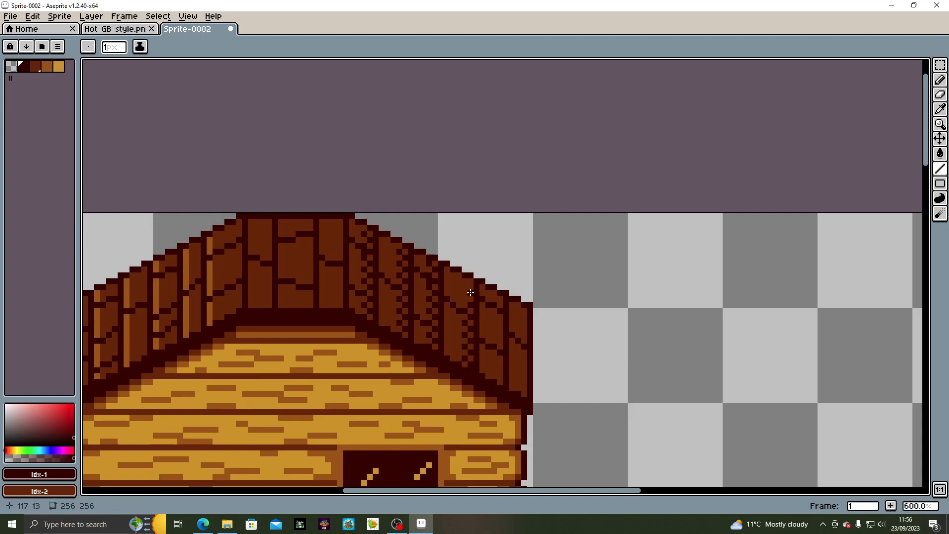
drag(487, 343, 415, 320)
click(428, 319)
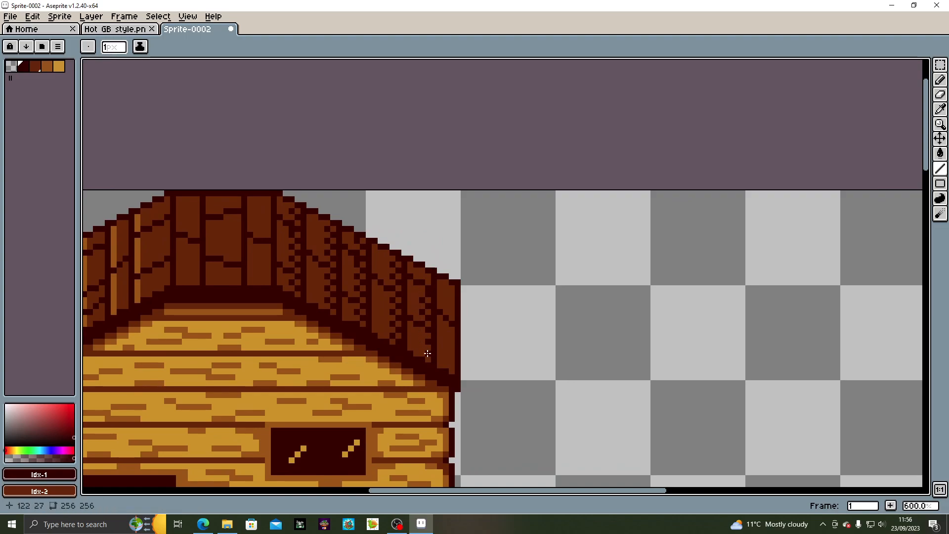
click(423, 336)
Dither the right side of the outermost plank on the right roof slope with darkest-brown pixels
click(453, 336)
click(451, 348)
click(450, 359)
click(449, 366)
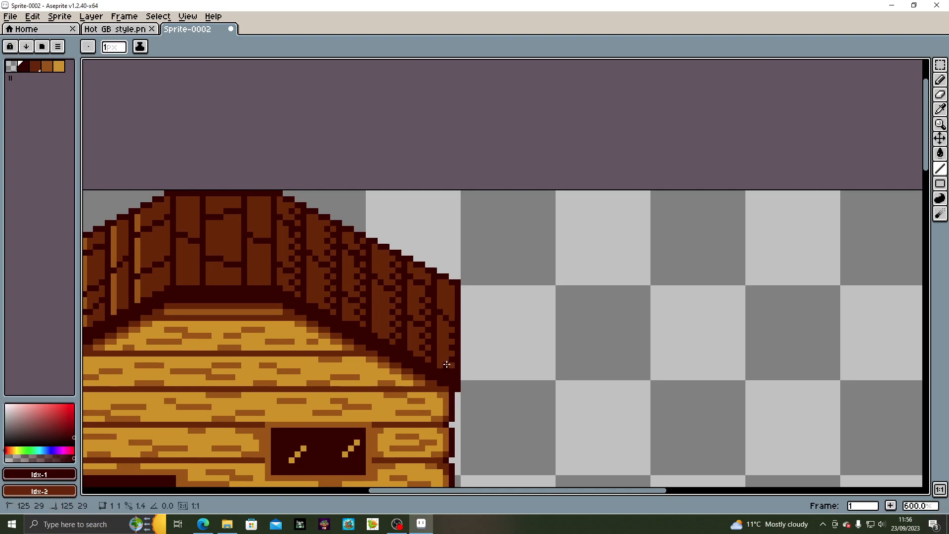
click(449, 311)
click(450, 289)
click(446, 306)
click(445, 283)
Draw a horizontal shadow line in the dark brown Idx-2 directly beneath the window frame
scroll(383, 343, down, 5)
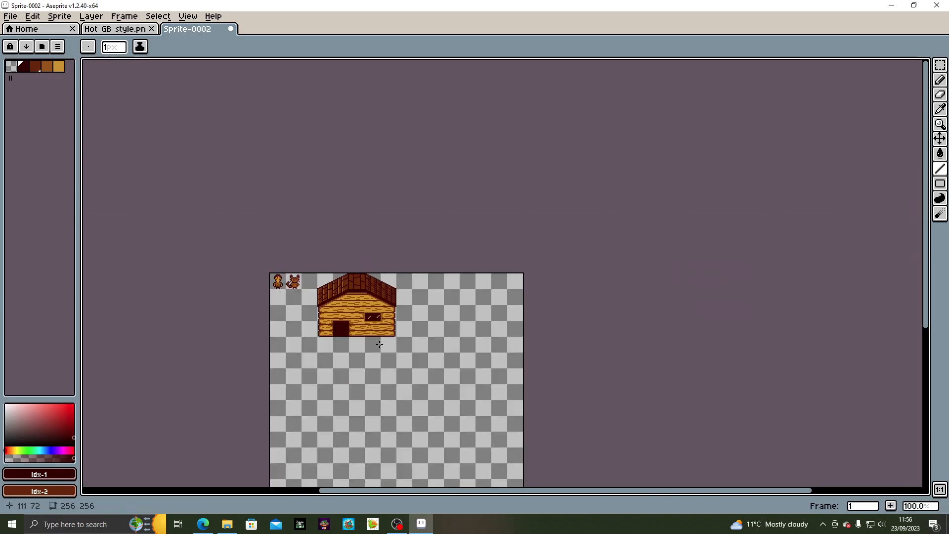
scroll(381, 345, up, 1)
drag(350, 317, 419, 385)
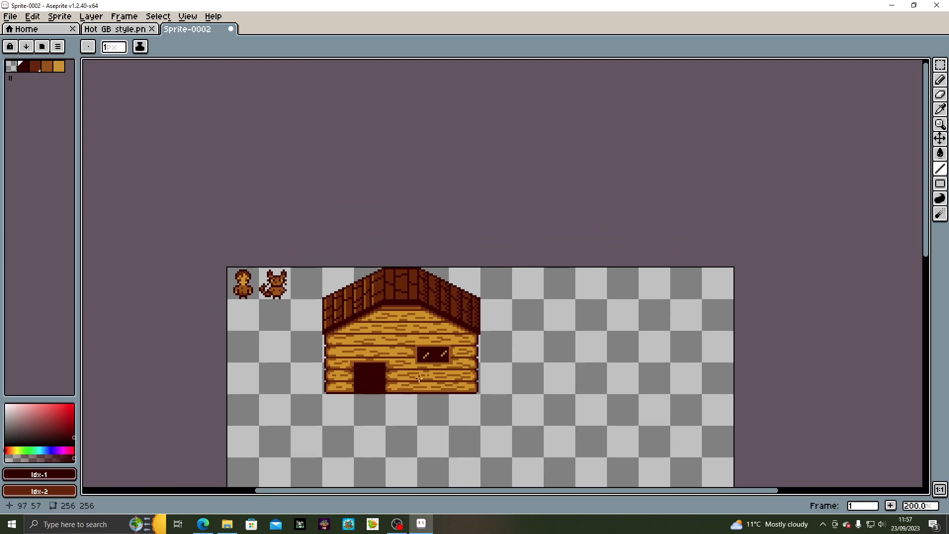
scroll(379, 354, up, 1)
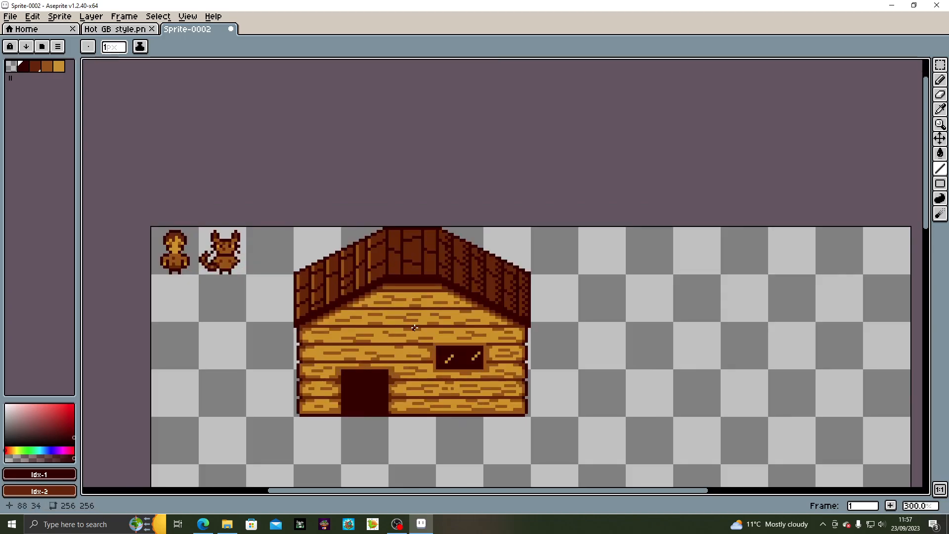
scroll(424, 344, up, 2)
drag(461, 369, 418, 315)
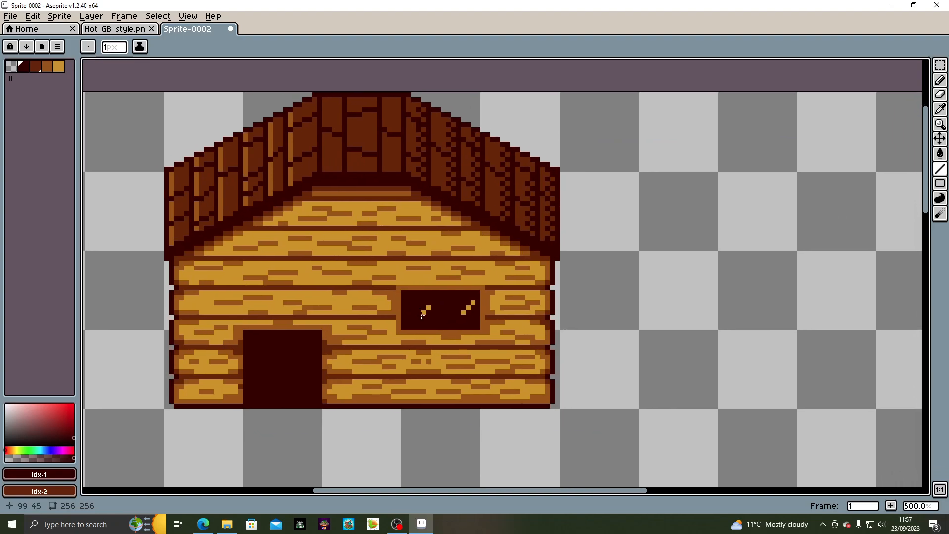
click(35, 65)
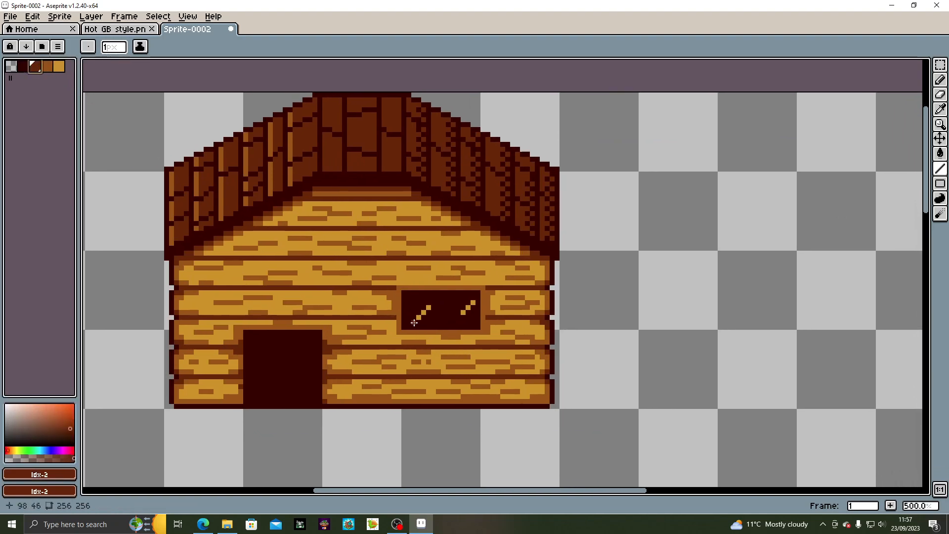
drag(401, 337, 487, 336)
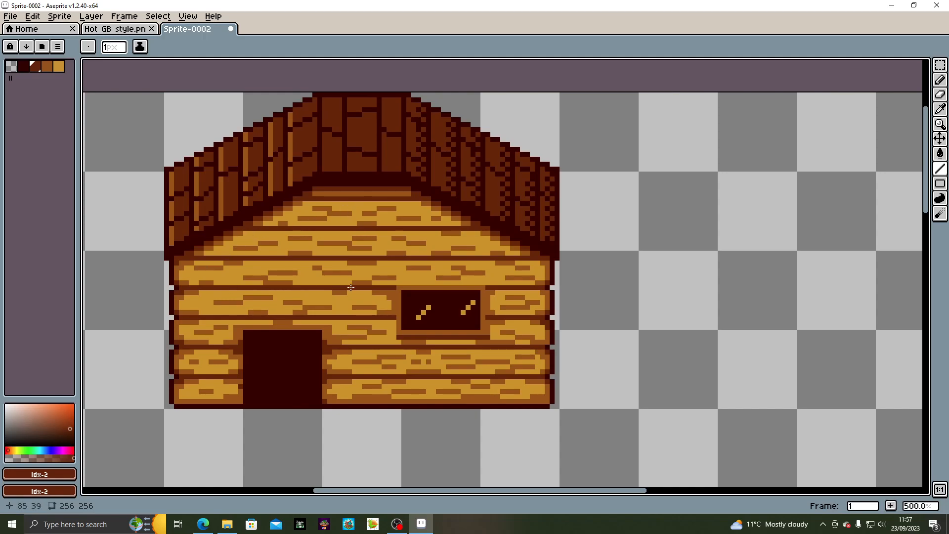
Fill one 16 by 16 pixel checker square to the right of the house with Idx-3 brown and make Idx-2 the drawing colour
scroll(351, 286, down, 3)
drag(350, 286, 407, 198)
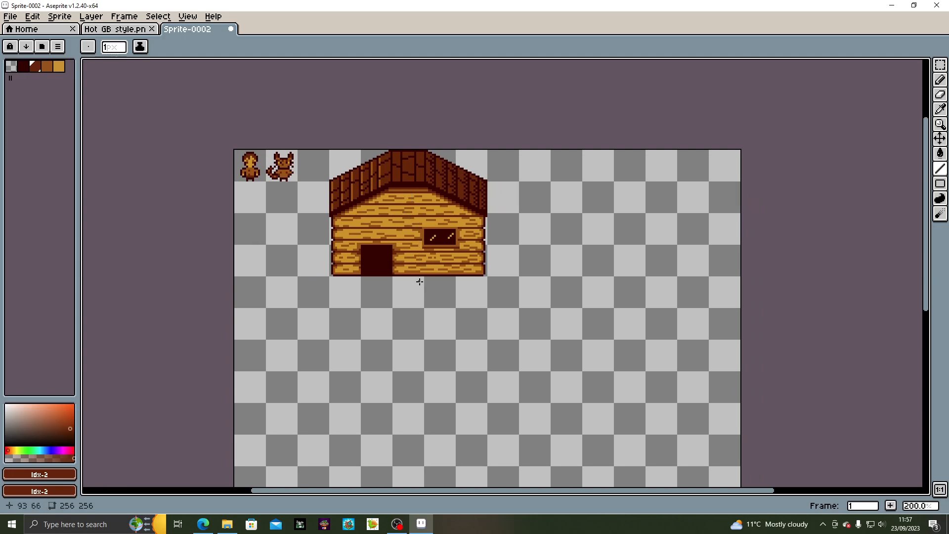
drag(527, 219, 382, 273)
scroll(410, 250, up, 4)
scroll(425, 246, down, 1)
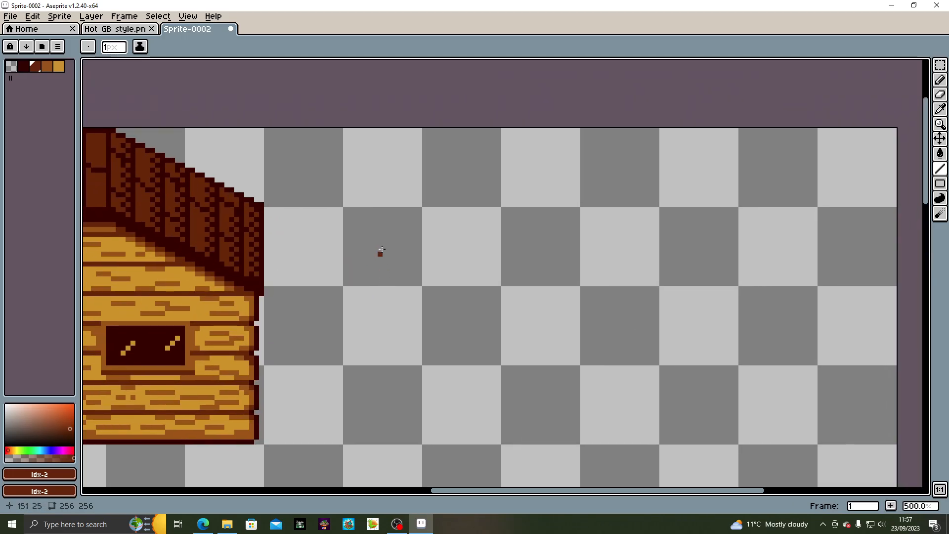
scroll(380, 249, up, 2)
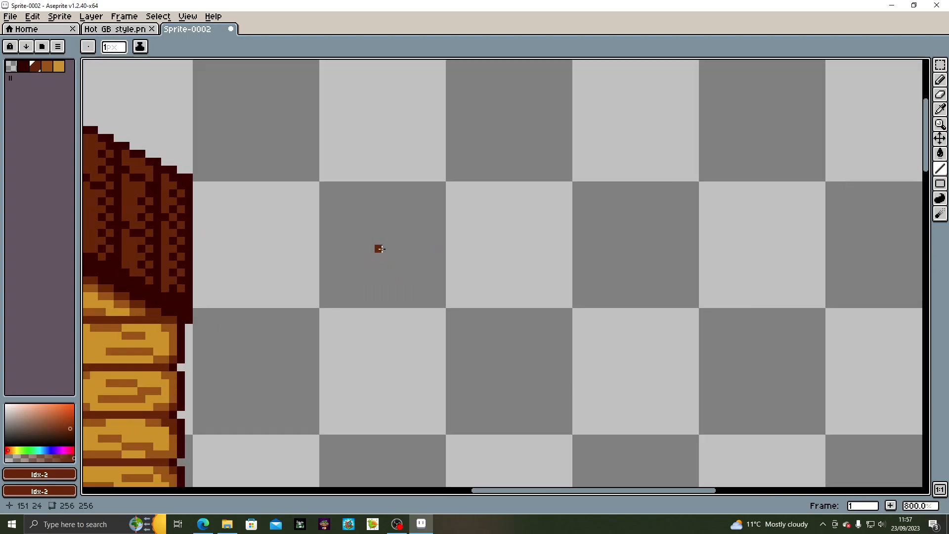
click(53, 70)
mouse_move(939, 185)
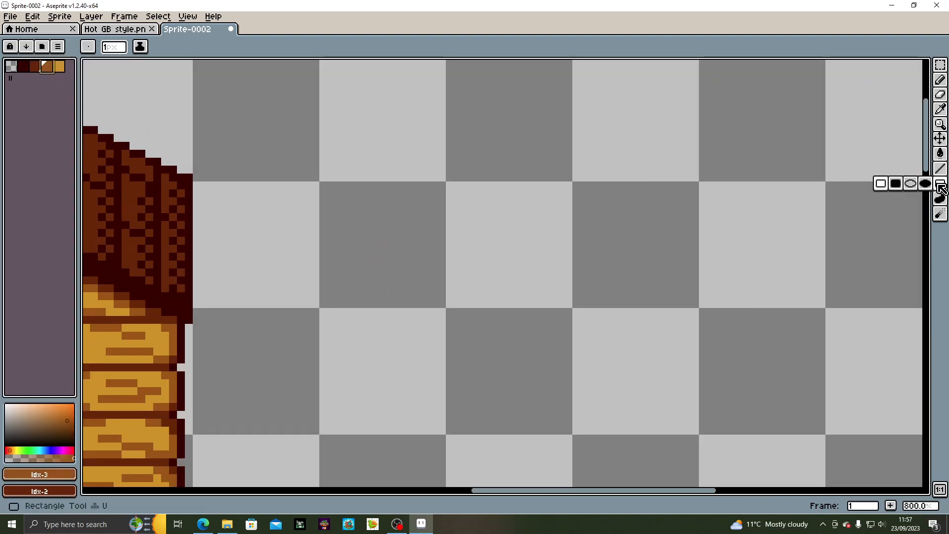
click(897, 185)
drag(321, 185, 438, 306)
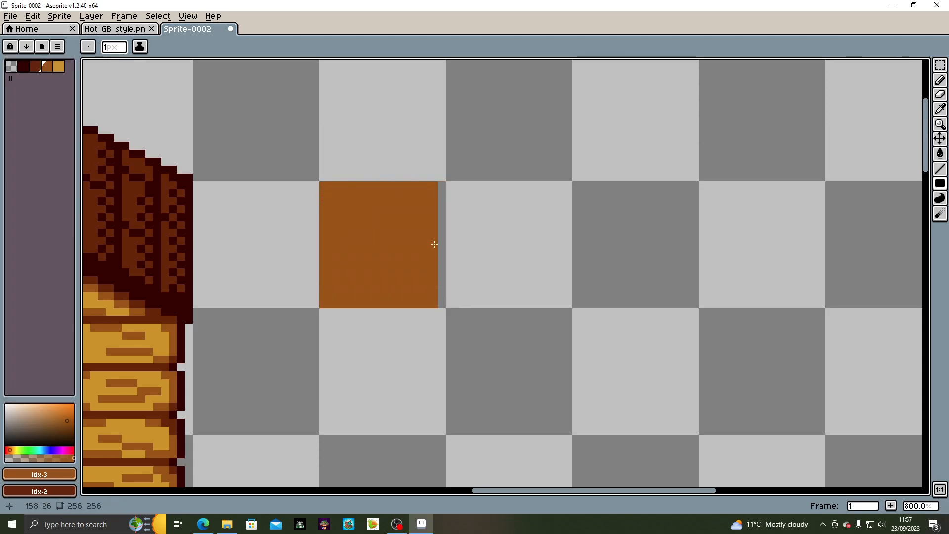
drag(439, 184, 440, 307)
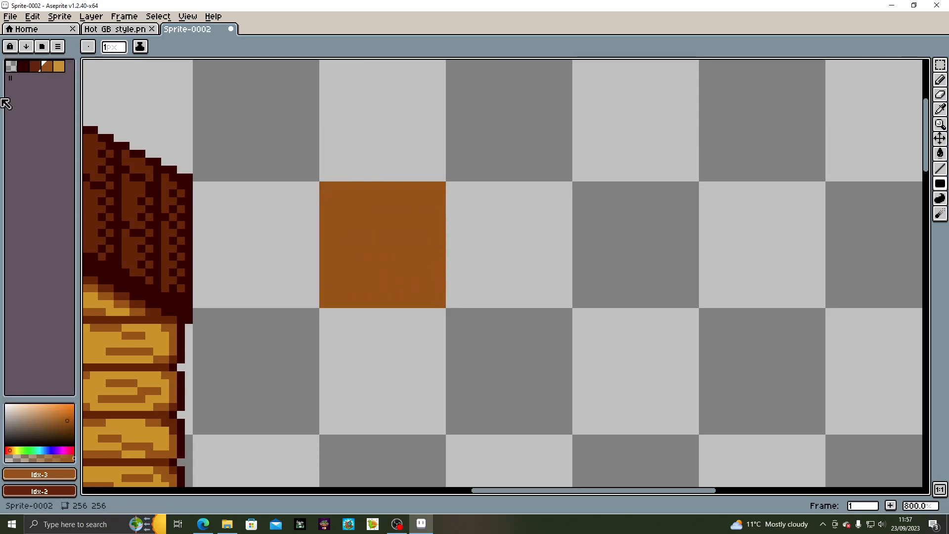
click(31, 70)
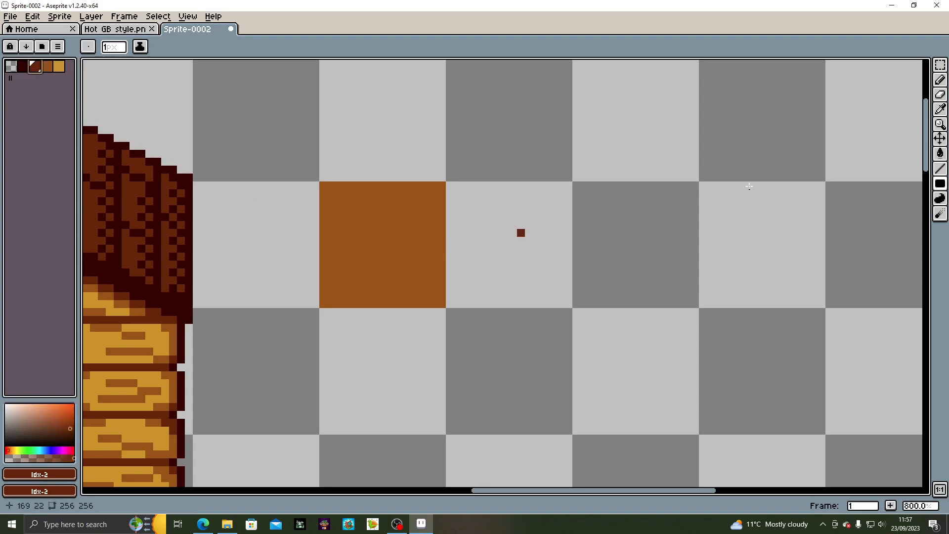
Pencil two small clusters of dark Idx-2 specks on the brown tile, one in its upper-left corner area, one right of centre
click(941, 79)
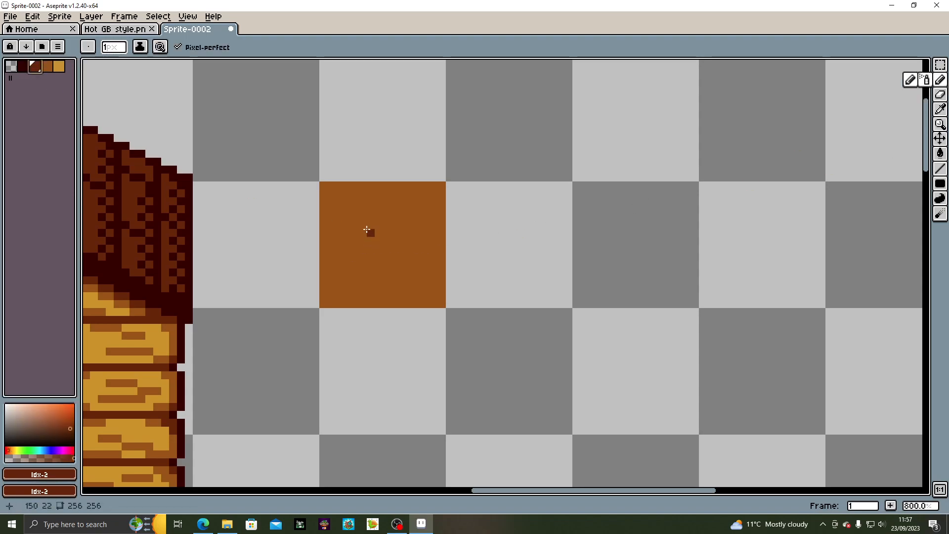
drag(346, 218, 355, 201)
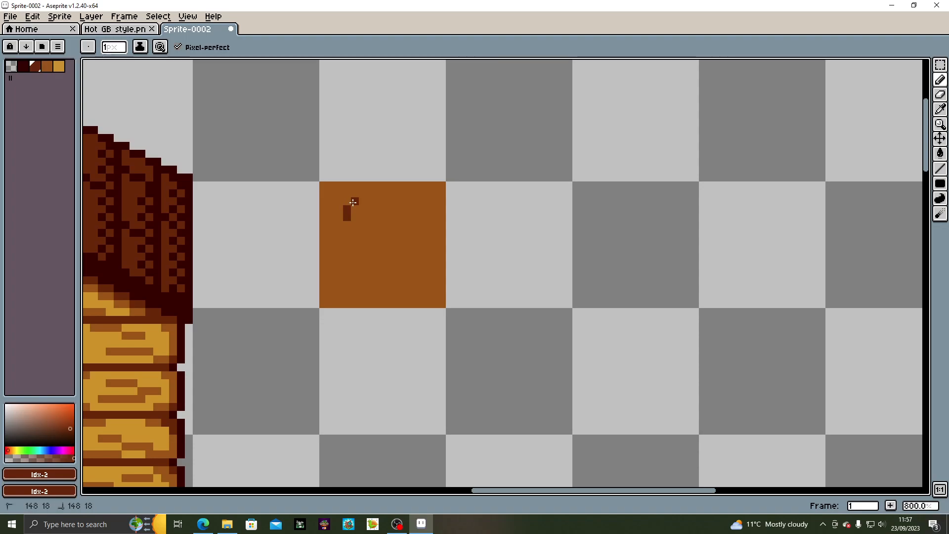
click(330, 216)
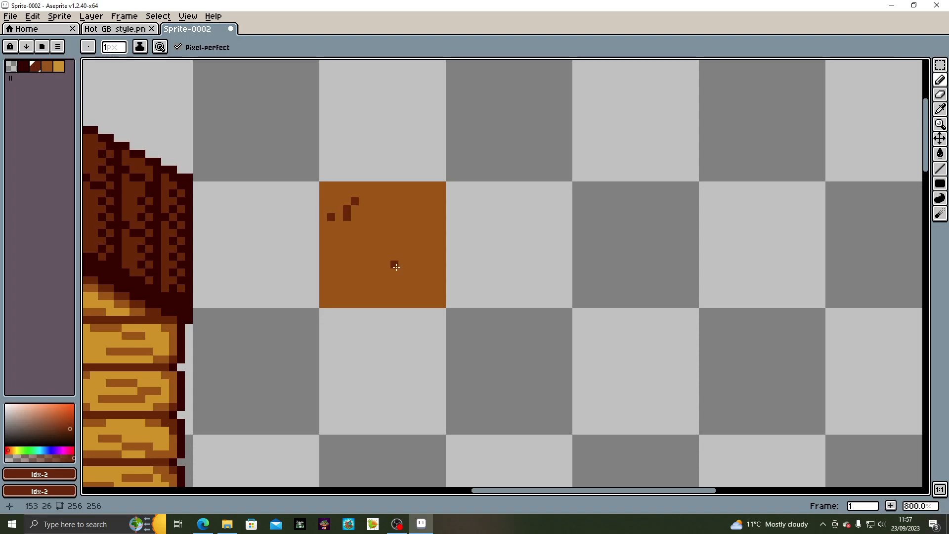
drag(413, 265, 413, 257)
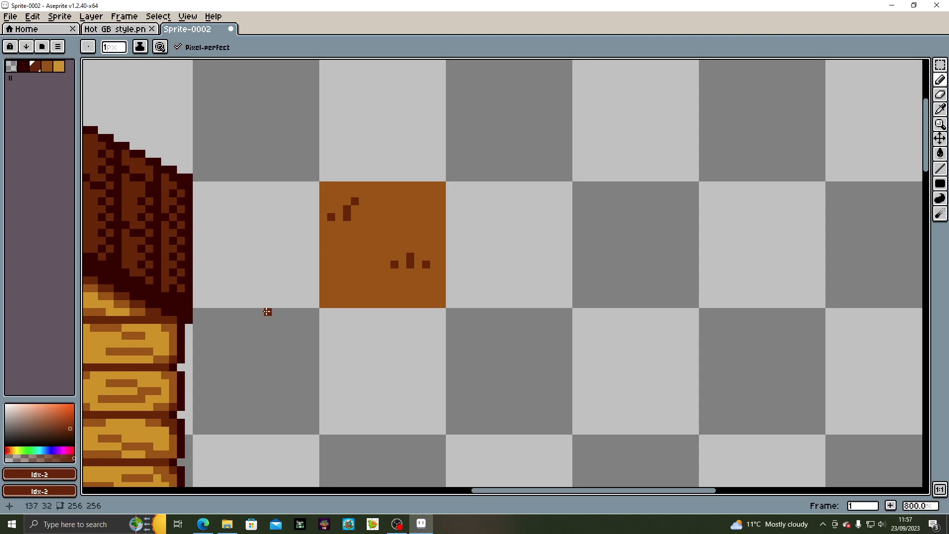
Draw an Idx-2 speck cluster at the middle of the tile's bottom edge and continue it at the top edge
scroll(268, 310, down, 2)
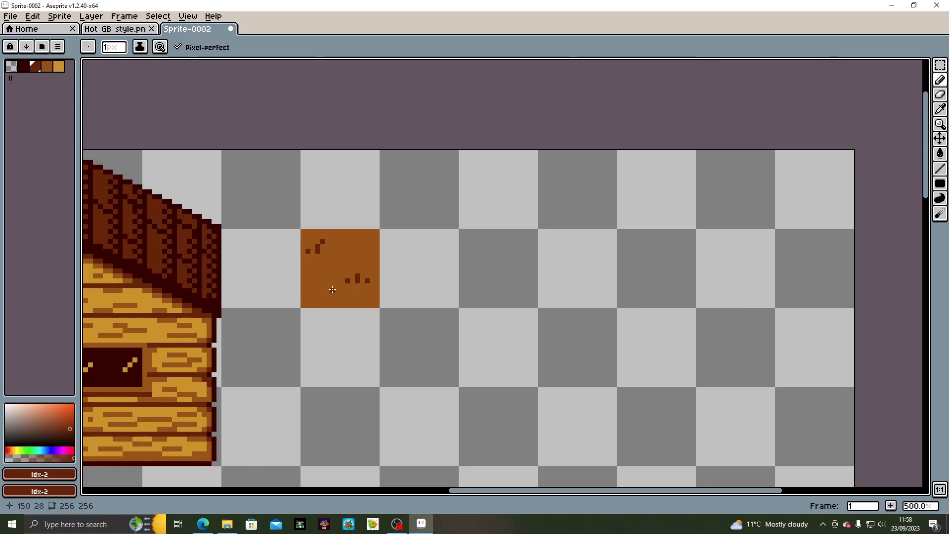
scroll(333, 291, up, 2)
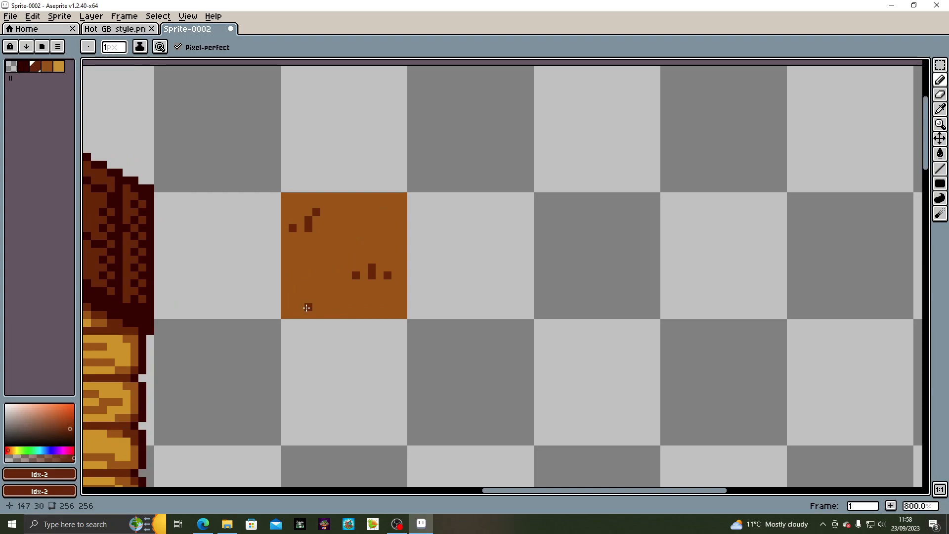
click(332, 313)
click(323, 307)
click(348, 315)
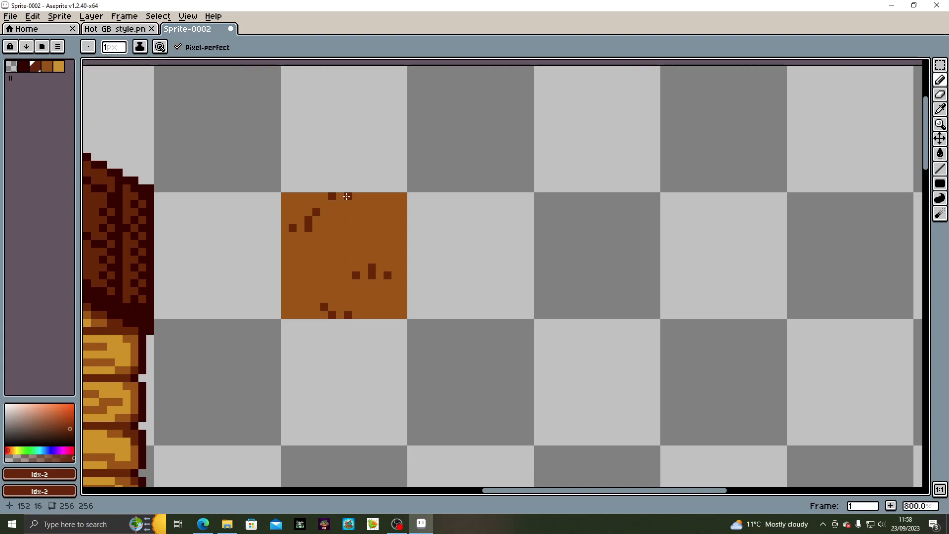
click(347, 197)
Add Idx-2 specks at the tile's right edge and a short slanted mark in its upper right half
drag(403, 250, 403, 244)
click(395, 236)
drag(358, 232, 364, 219)
click(310, 279)
drag(310, 267, 310, 266)
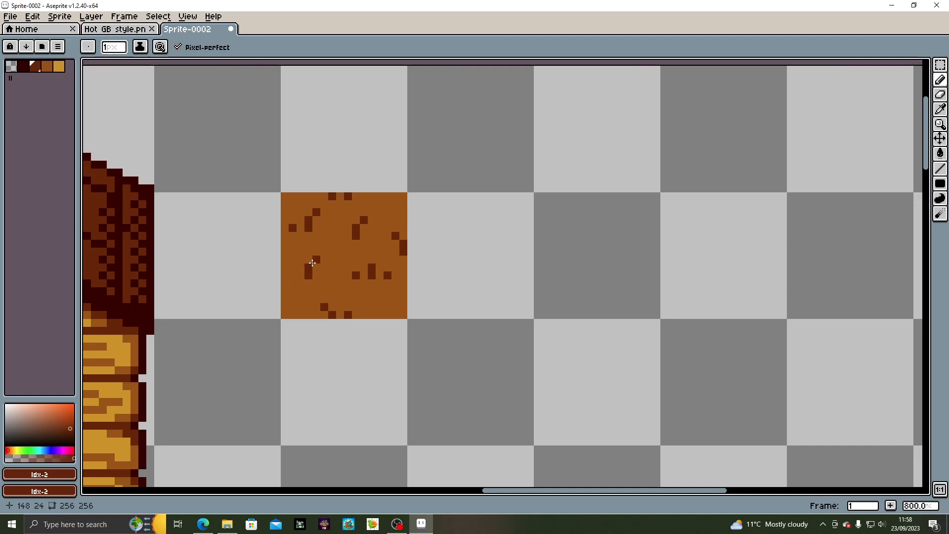
click(294, 274)
click(292, 267)
click(286, 260)
click(364, 306)
key(ctrl+z)
key(ctrl+z)
key(ctrl+z)
key(ctrl+z)
key(ctrl+z)
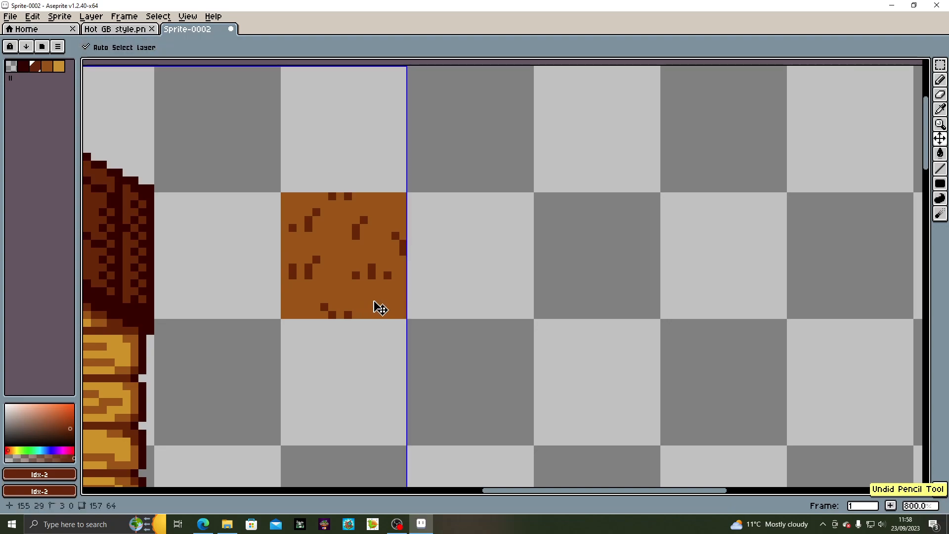
Draw a small cluster of Idx-2 specks in the lower left part of the brown tile
drag(324, 283, 325, 276)
click(315, 267)
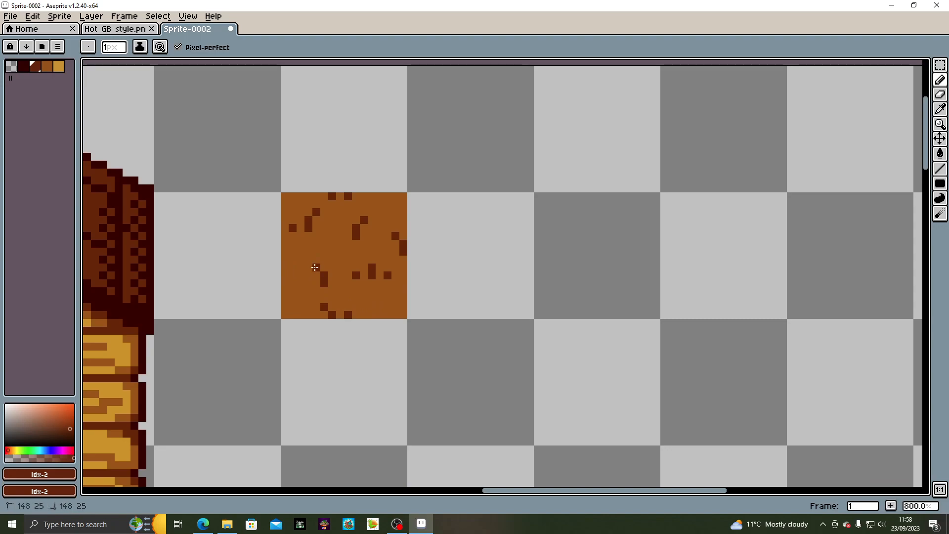
click(302, 279)
click(301, 277)
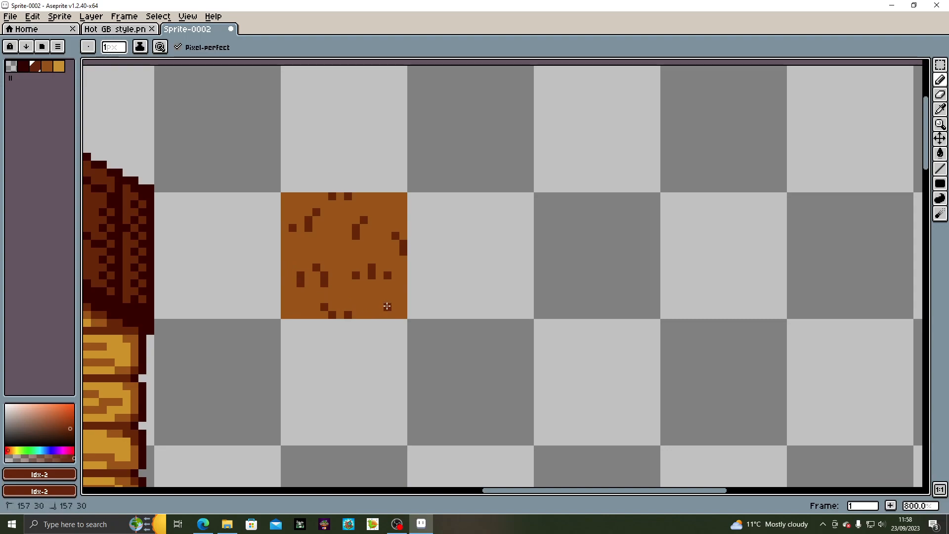
Add Idx-2 specks near the tile's lower right corner, along its bottom edge and in its upper right corner
drag(387, 303, 387, 295)
click(393, 202)
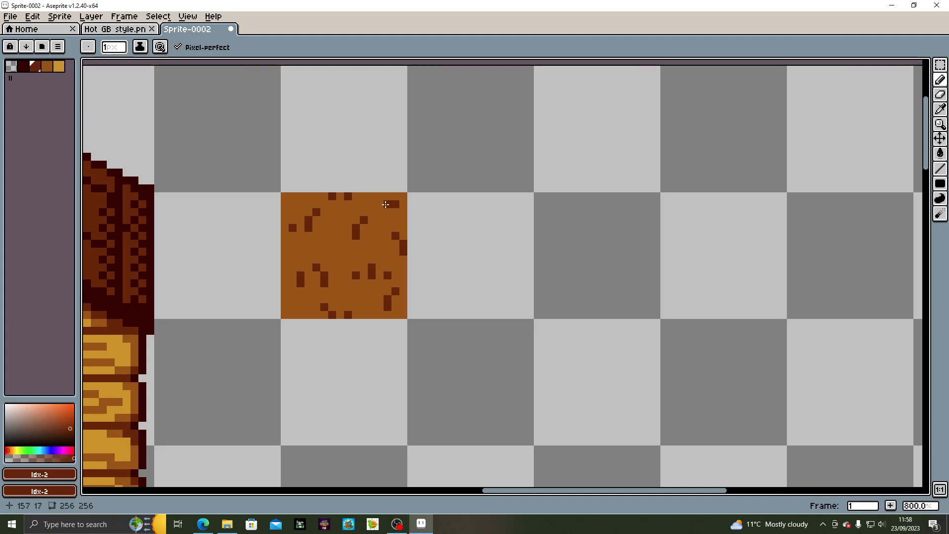
click(378, 203)
click(371, 314)
Try a short vertical Idx-2 mark at the tile's left edge, placing it in the upper left corner
click(285, 307)
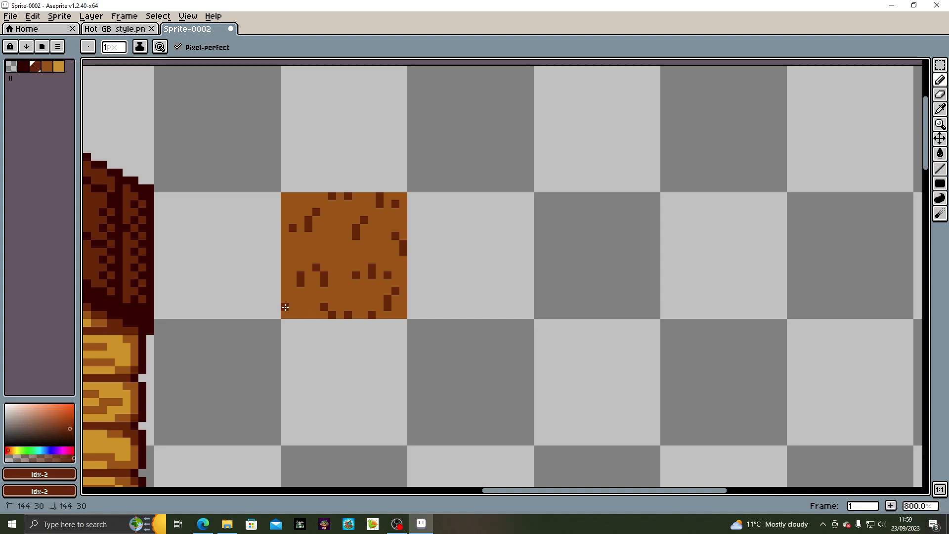
drag(285, 310, 285, 315)
key(ctrl+z)
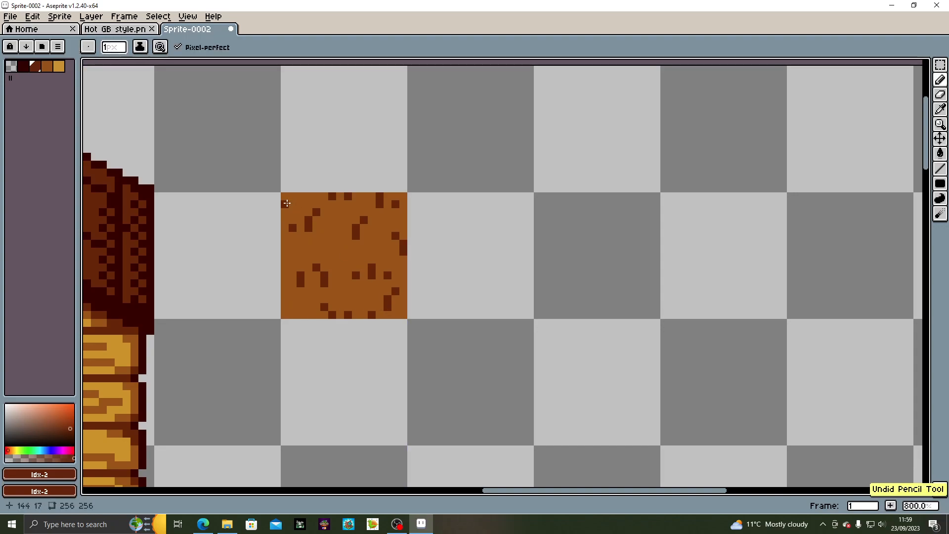
drag(287, 203, 286, 196)
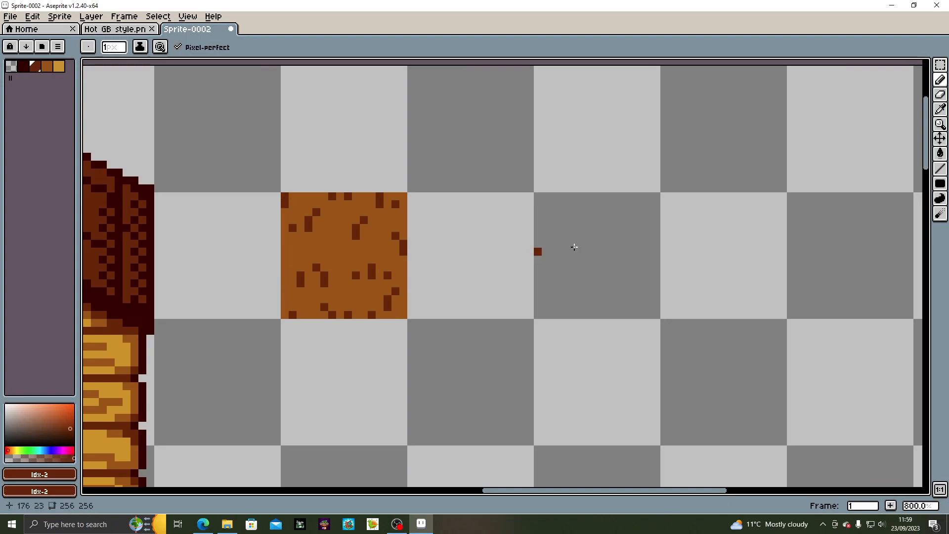
Select the 16 by 16 speckled tile and duplicate it into a 2 by 2 block to check how the pattern repeats
click(940, 65)
drag(280, 192, 408, 321)
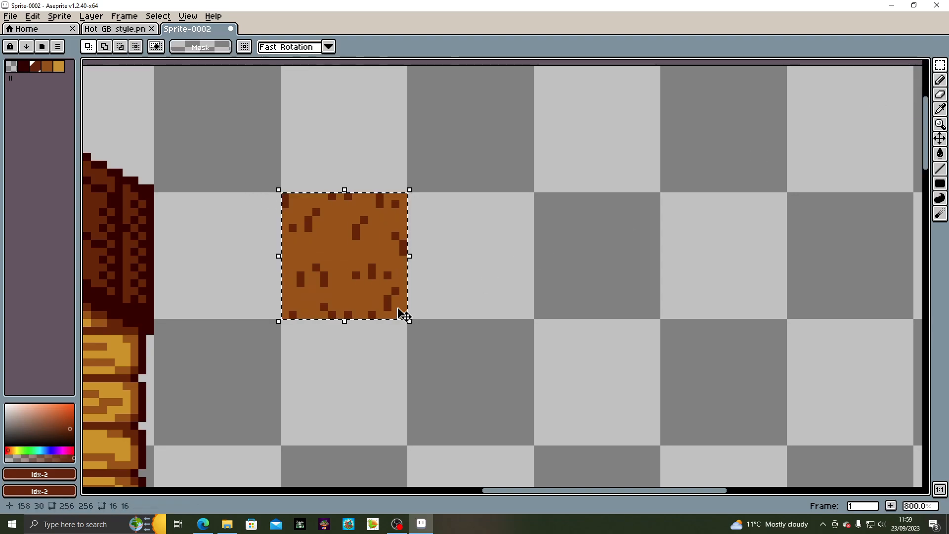
key(ctrl+j)
drag(371, 256, 484, 386)
key(Return)
key(ctrl+j)
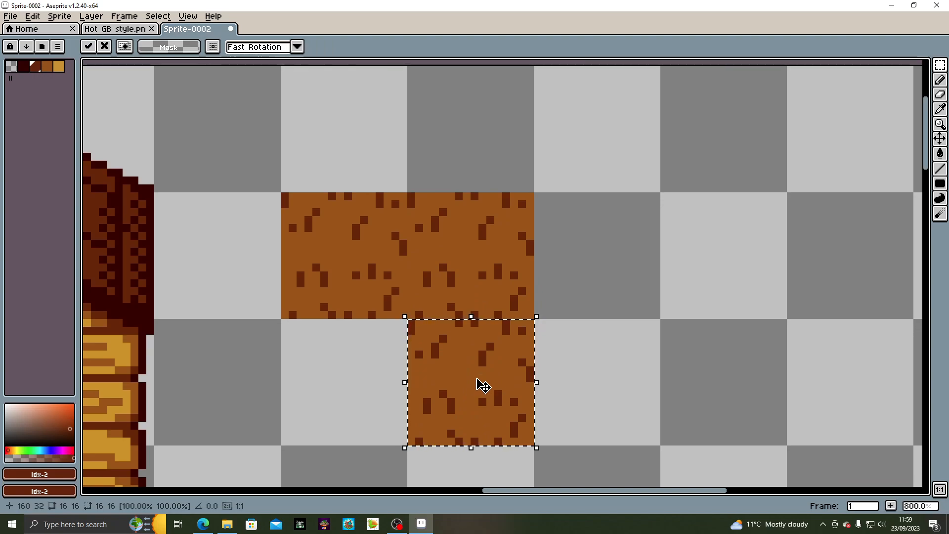
drag(475, 378, 348, 385)
key(Return)
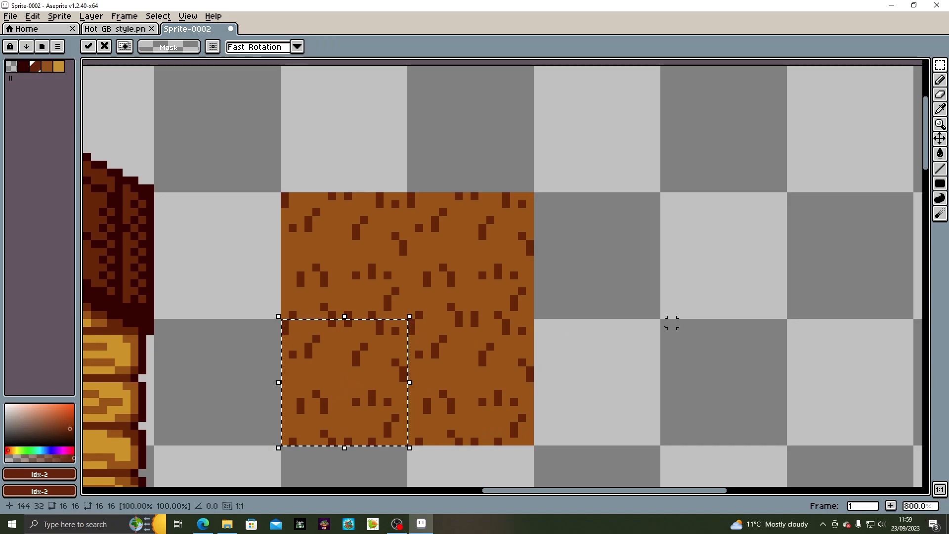
key(ctrl+d)
scroll(642, 323, down, 3)
drag(642, 324, 674, 270)
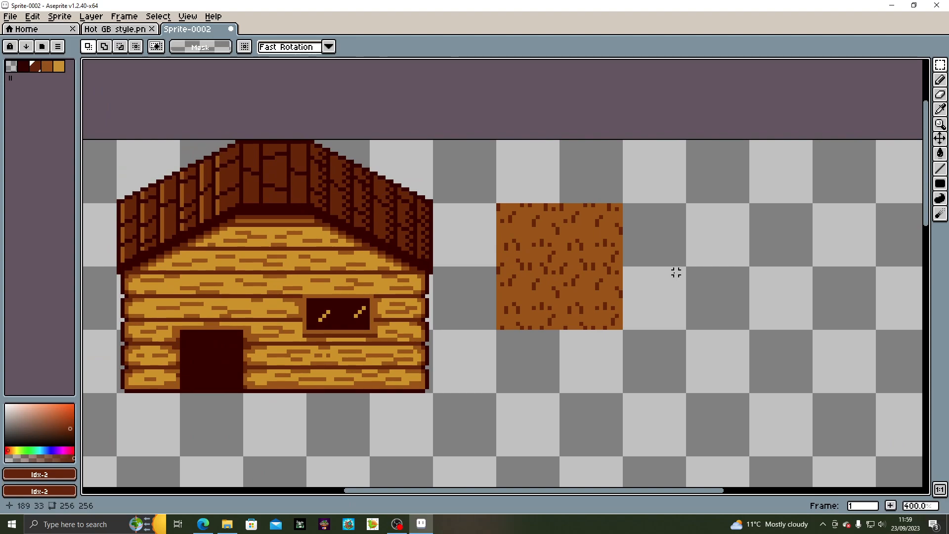
Undo the duplicated tiles and the last specks drawn at the original tile's left corners
key(ctrl+z)
key(ctrl+z)
key(ctrl+z)
key(ctrl+z)
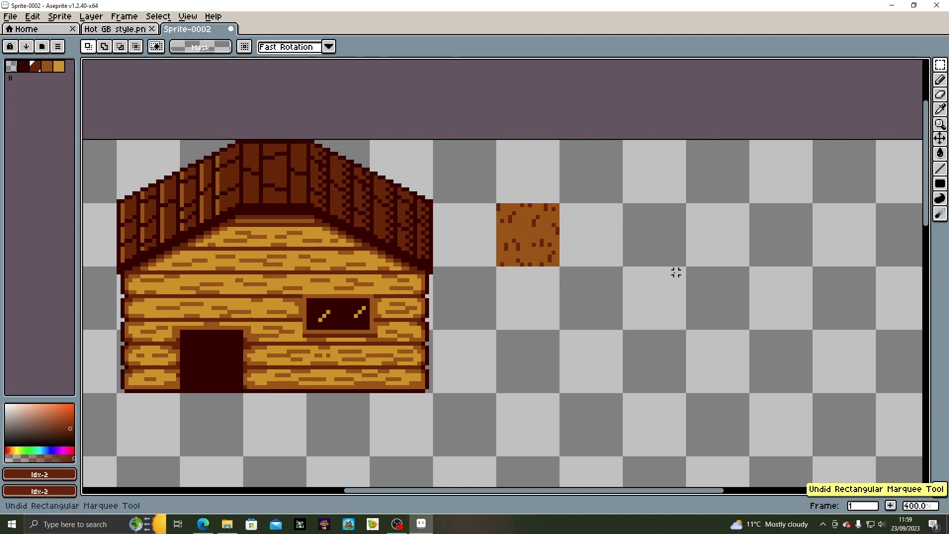
key(shift+q)
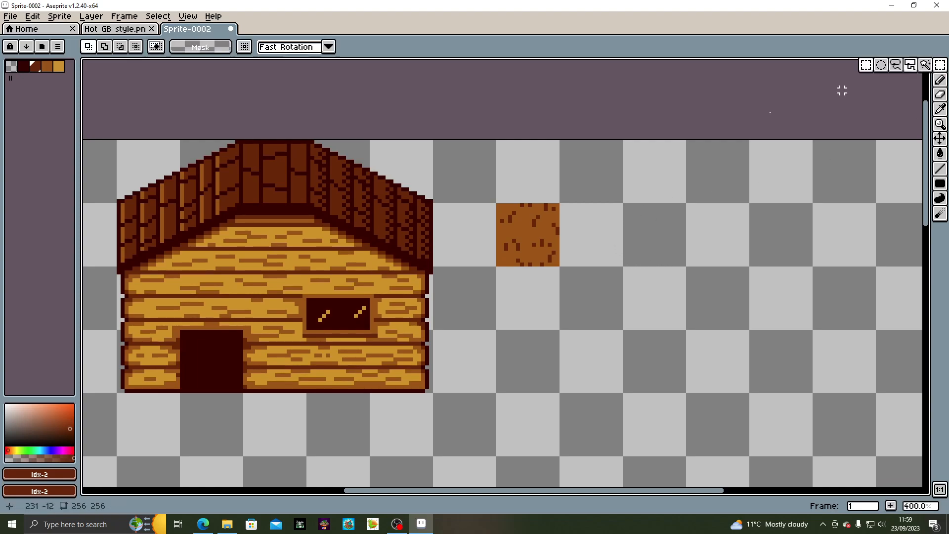
drag(490, 197, 570, 273)
click(644, 275)
drag(614, 299, 451, 291)
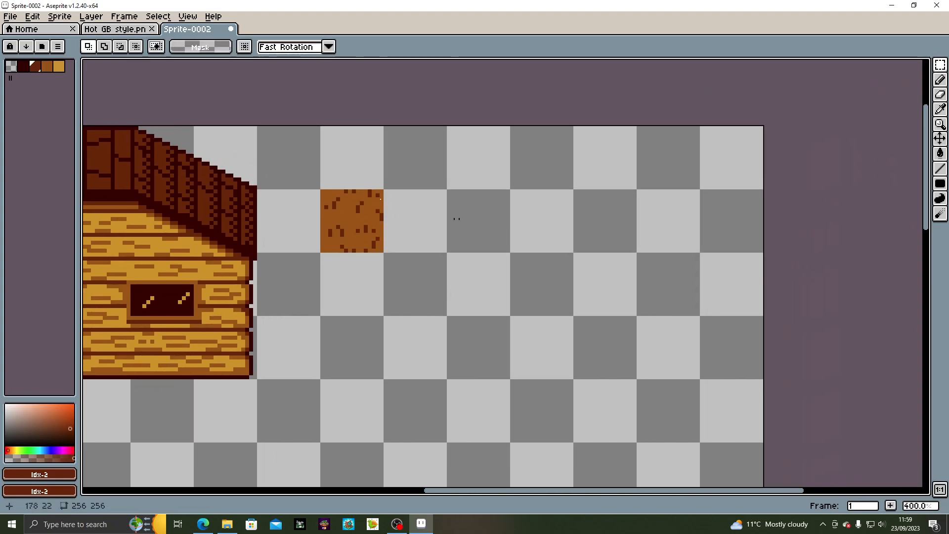
drag(398, 224, 300, 194)
drag(332, 201, 419, 235)
scroll(394, 217, up, 2)
scroll(388, 216, up, 1)
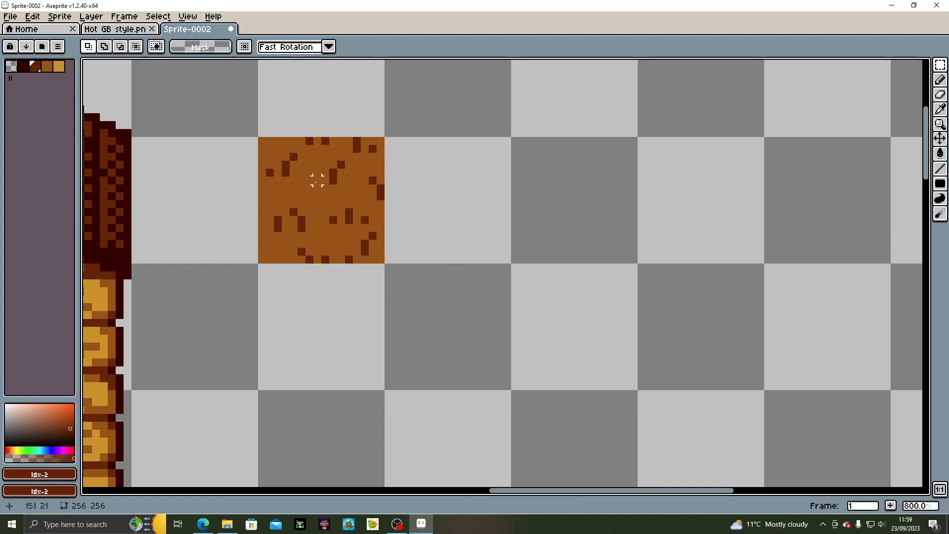
drag(412, 253, 373, 200)
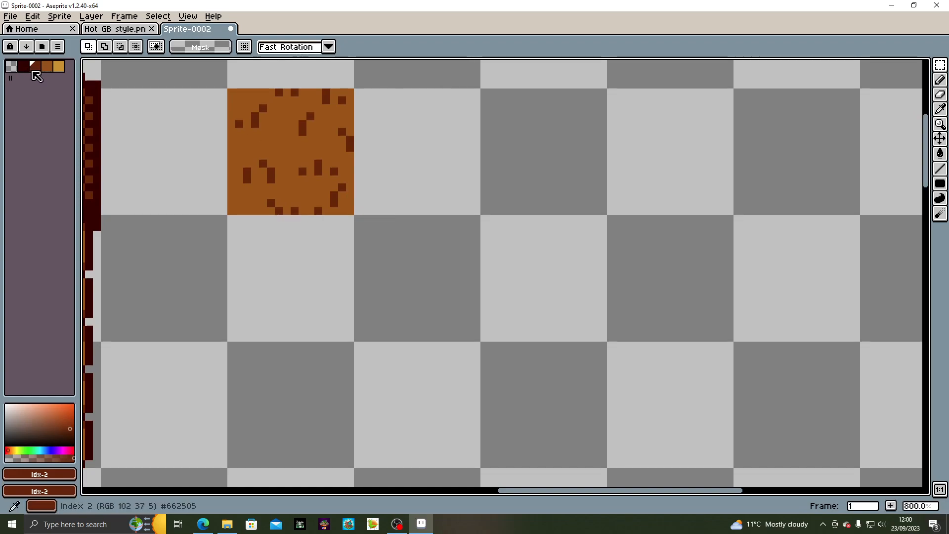
Stamp a 12-pixel round dot in Idx-2 inside the checker square diagonally below and right of the speckled tile
click(28, 71)
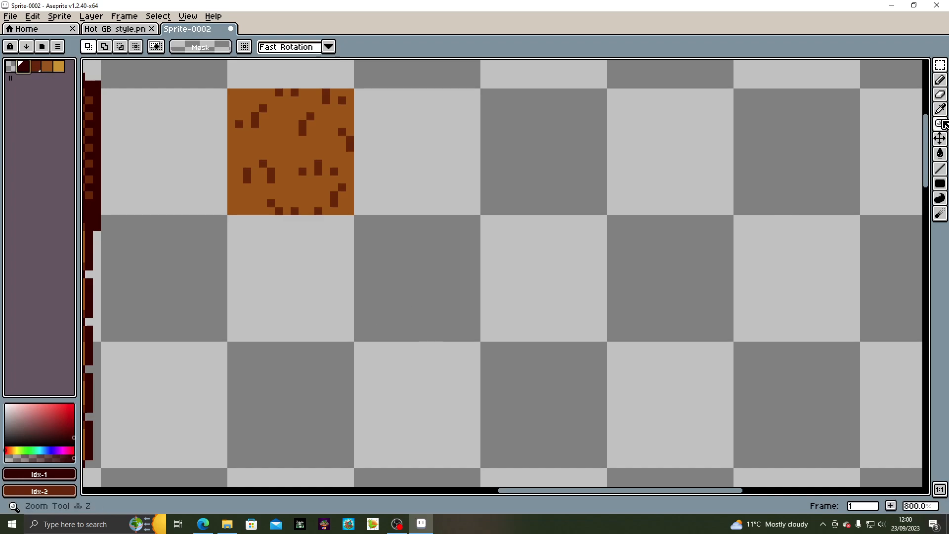
click(939, 79)
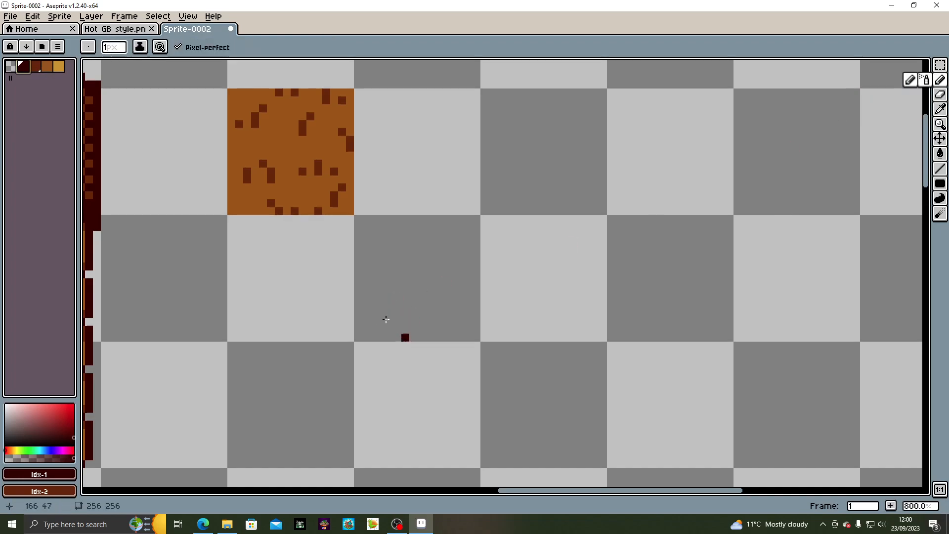
click(39, 68)
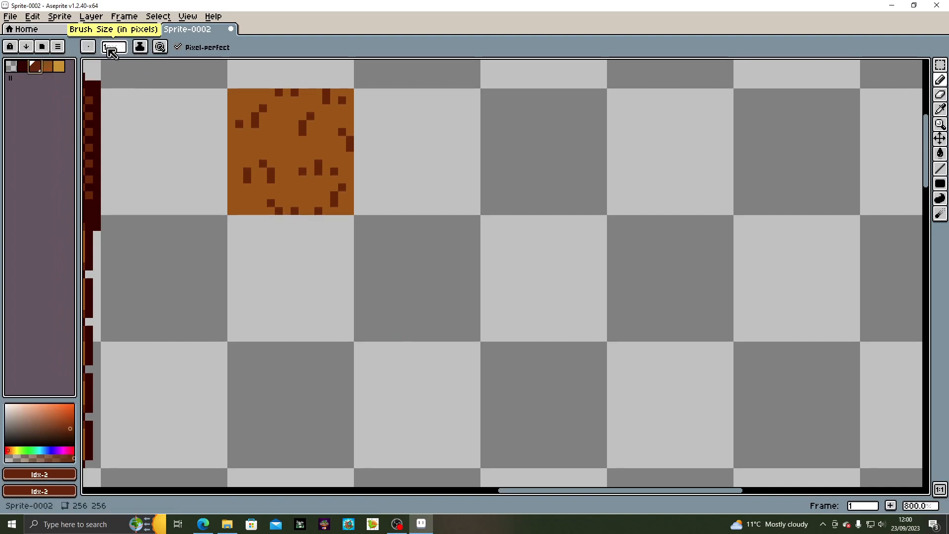
mouse_move(113, 50)
mouse_down()
mouse_move(110, 65)
mouse_move(142, 72)
mouse_move(131, 73)
mouse_up()
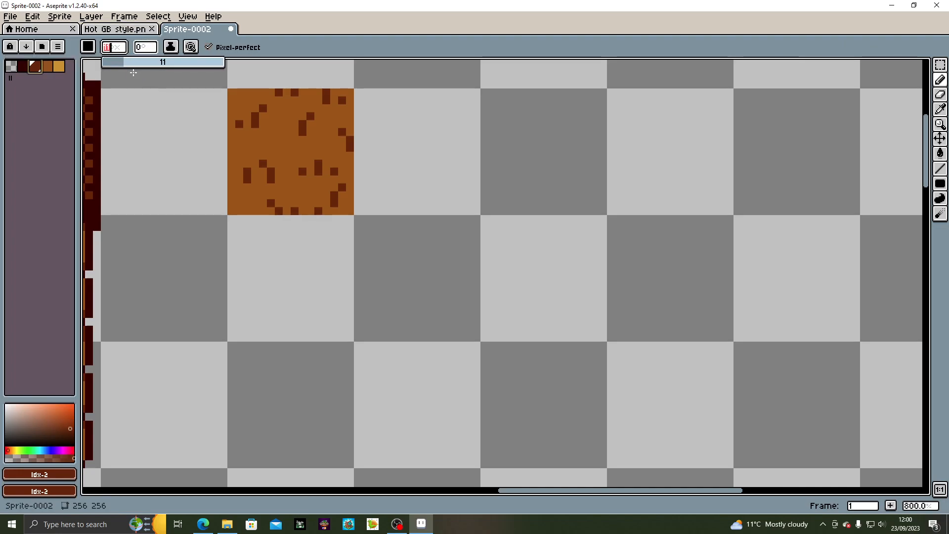
click(88, 48)
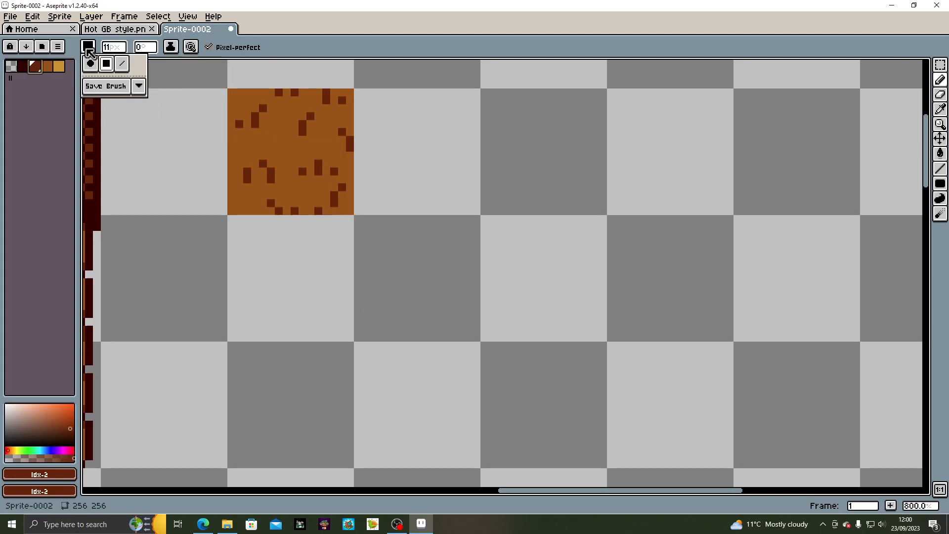
click(90, 63)
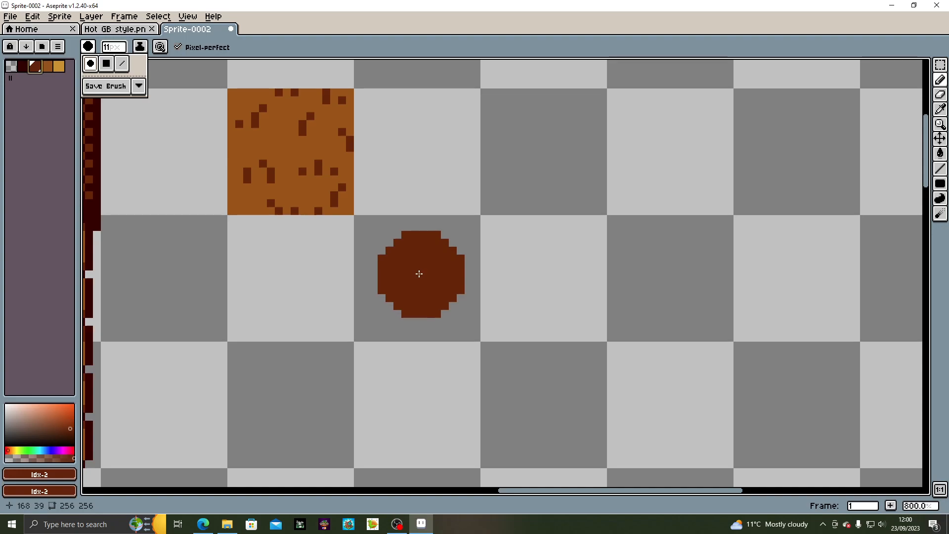
click(113, 48)
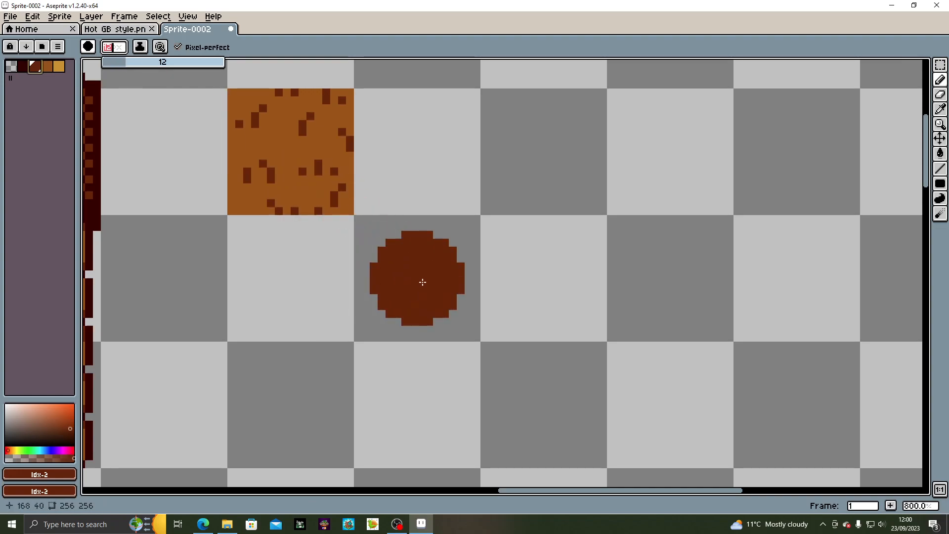
click(422, 283)
Set the pencil brush size to 1 pixel and make Idx-3 the drawing colour for the round dot
click(88, 47)
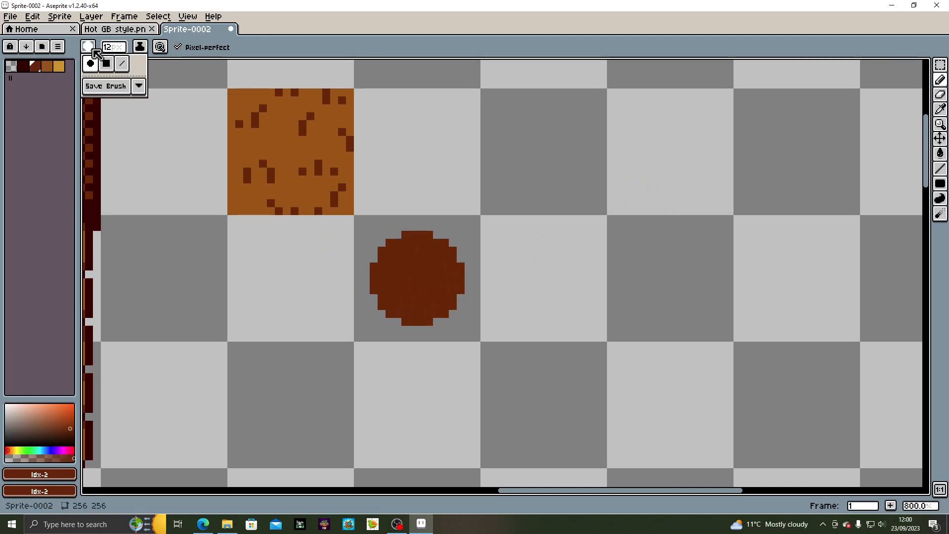
click(113, 48)
drag(131, 62, 62, 66)
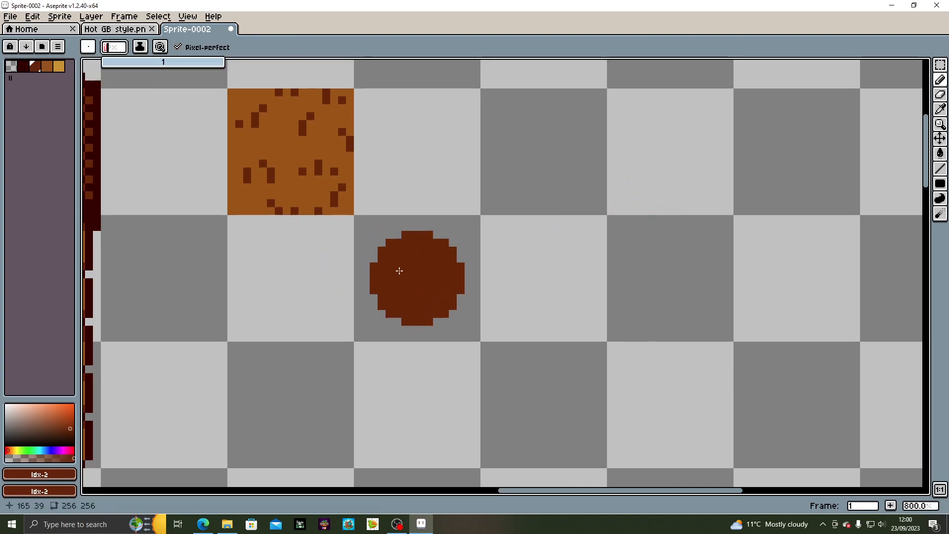
scroll(399, 271, up, 3)
scroll(399, 271, down, 1)
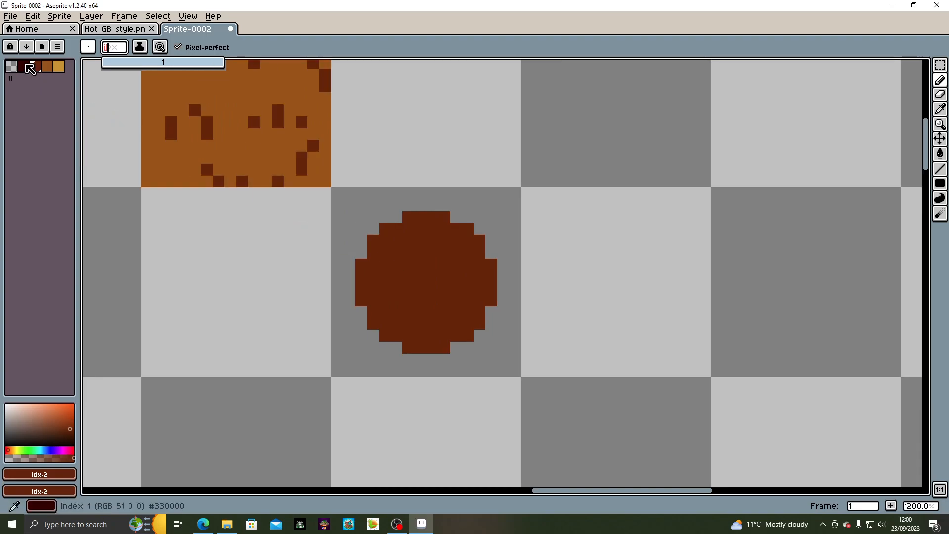
click(47, 68)
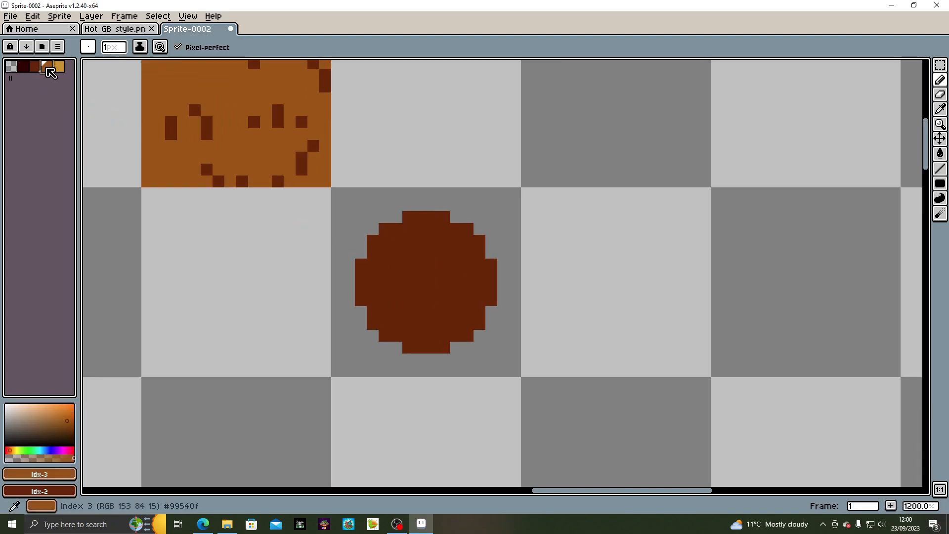
Set the pencil brush size to 2 pixels and dab Idx-3 leaf clusters around the lower edge of the round dot
click(88, 47)
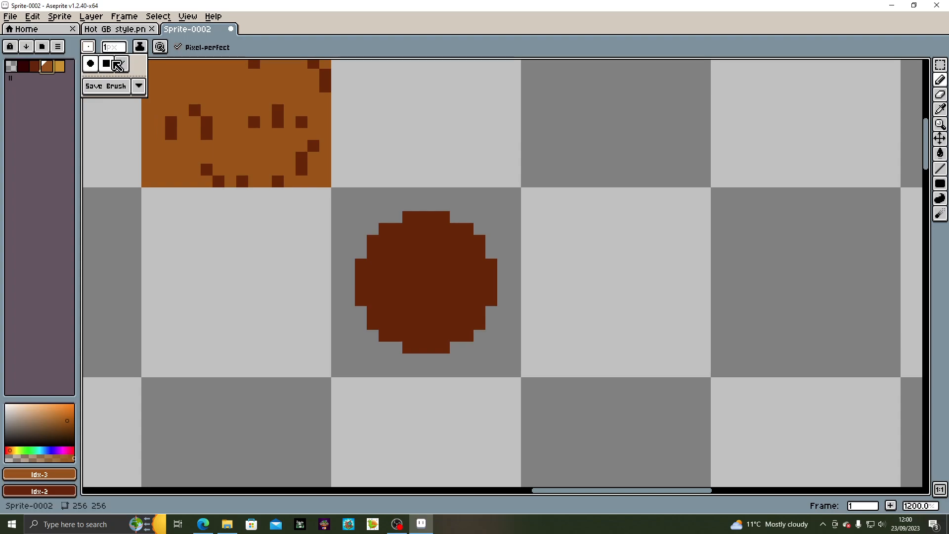
click(105, 50)
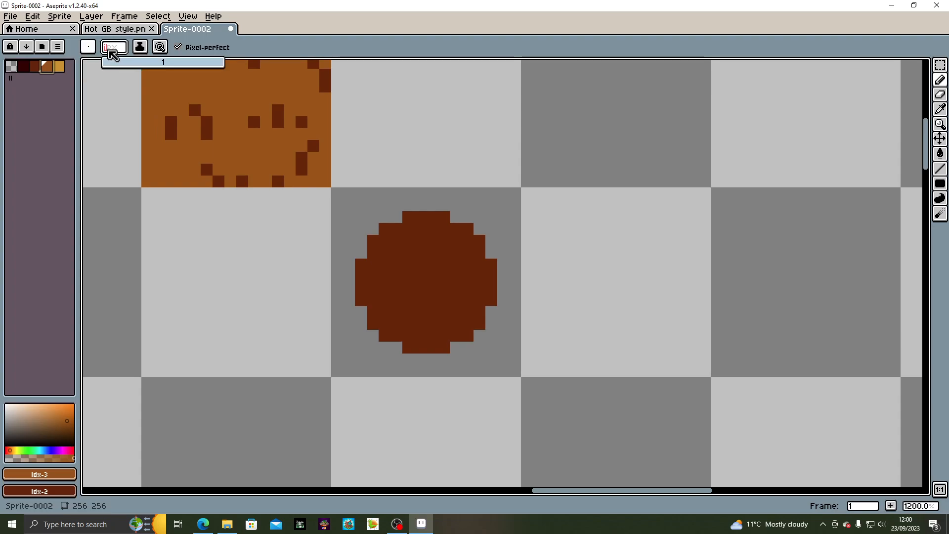
drag(120, 64, 124, 67)
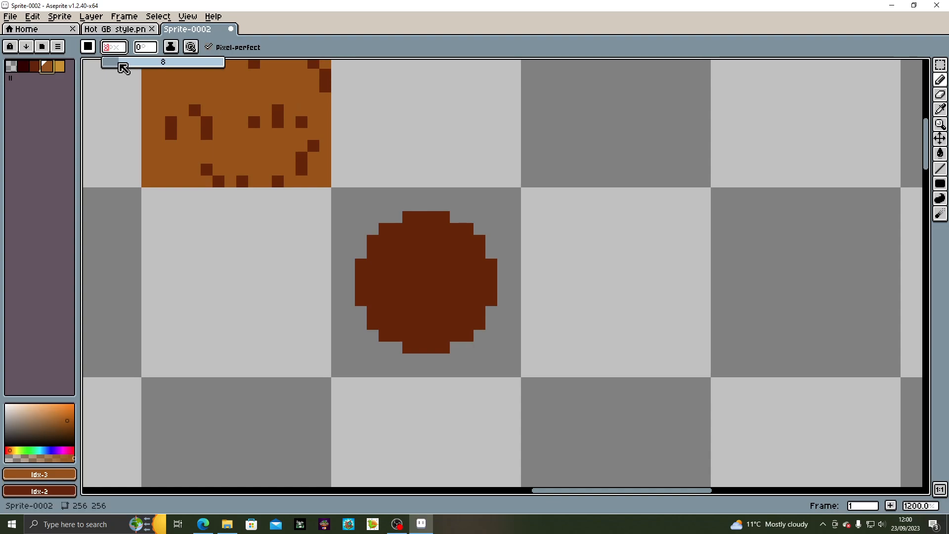
drag(116, 69, 115, 70)
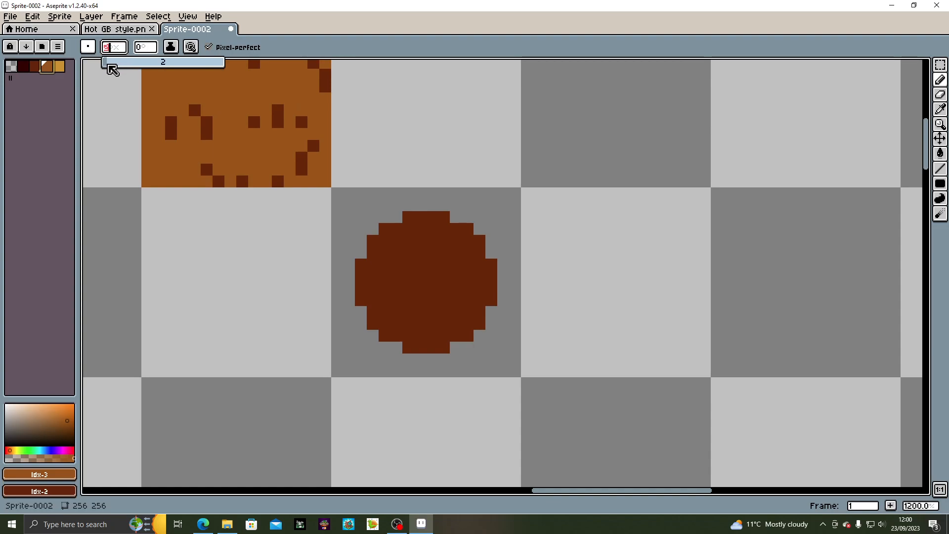
click(384, 338)
click(394, 320)
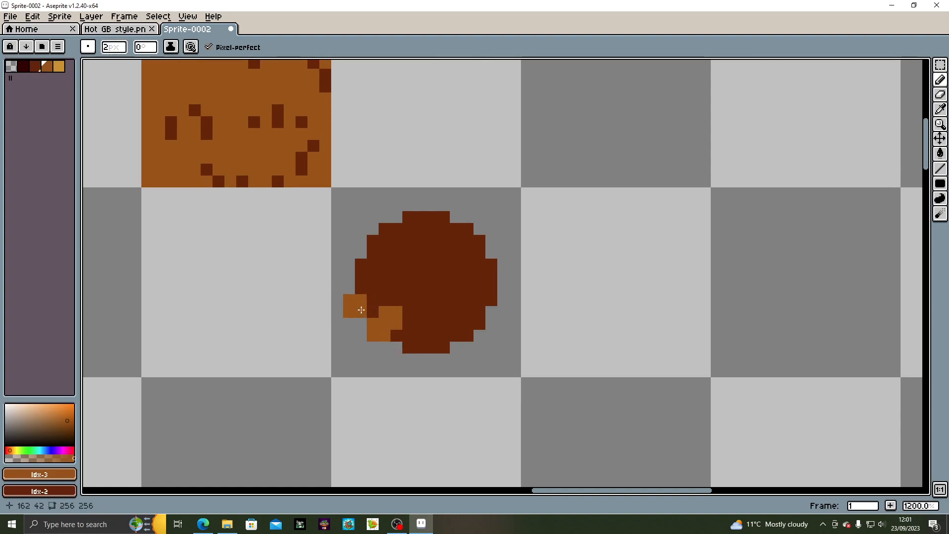
drag(361, 295, 372, 288)
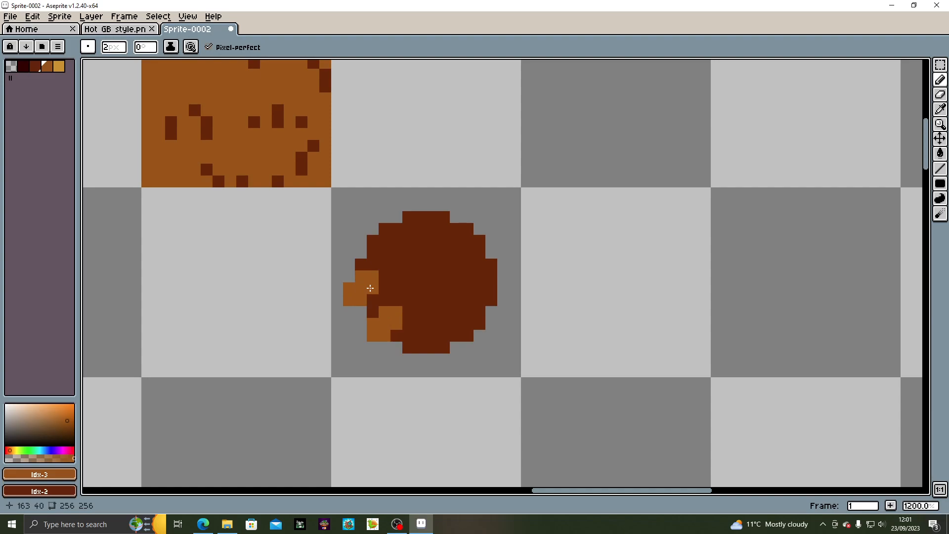
click(426, 352)
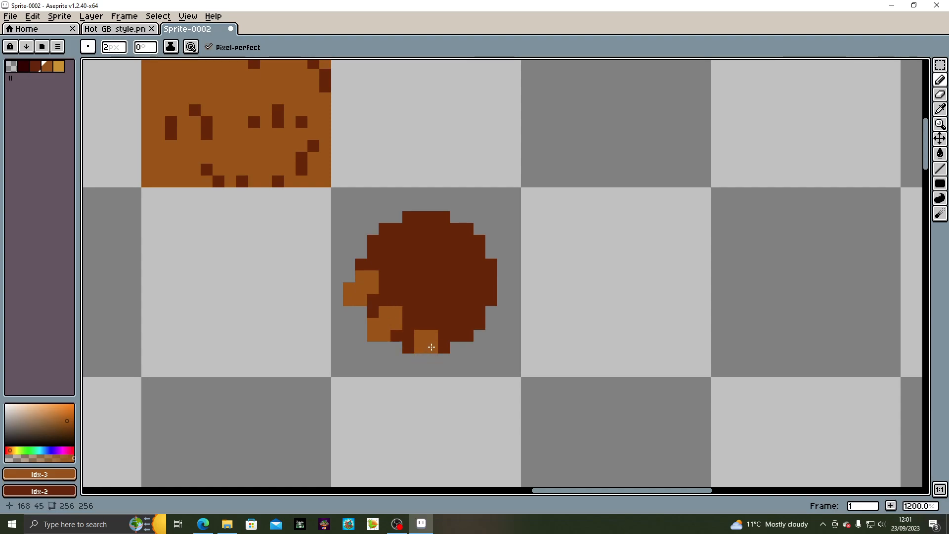
click(442, 330)
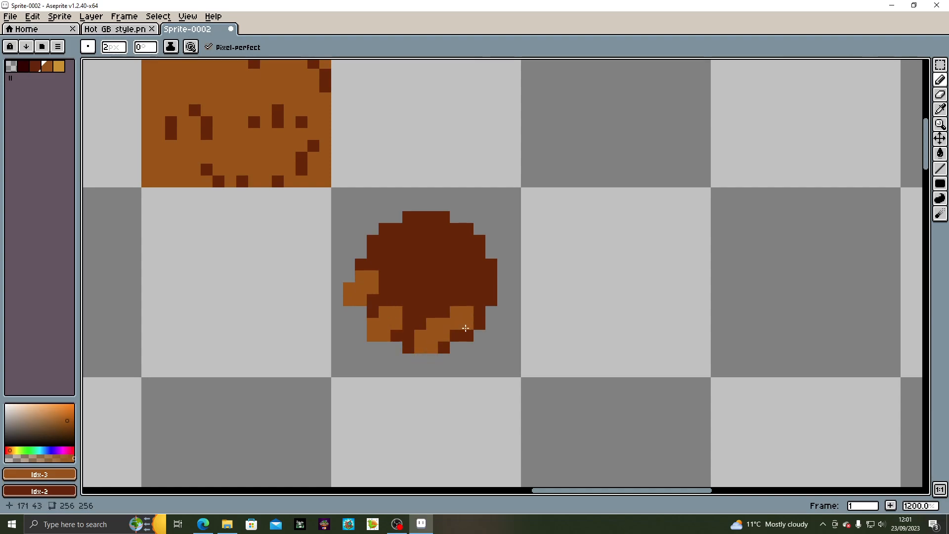
click(476, 334)
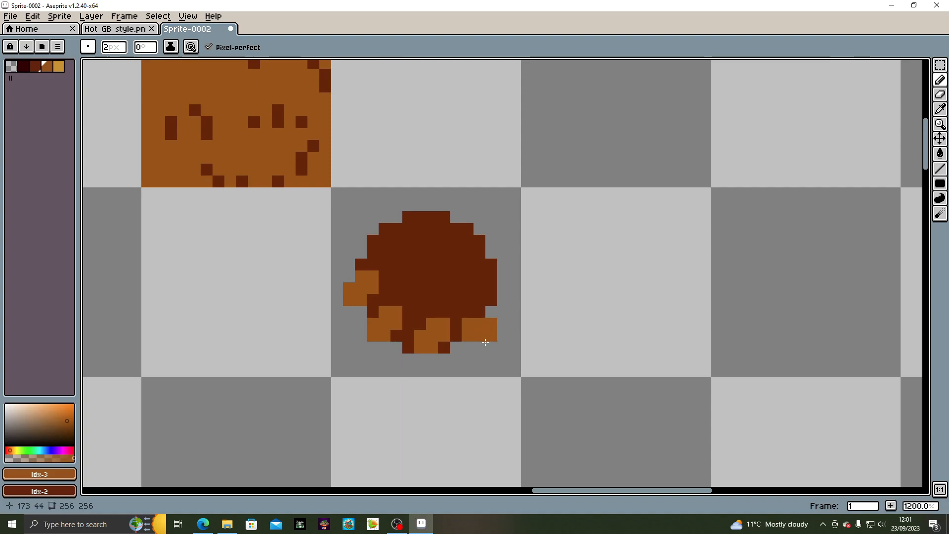
click(488, 343)
drag(495, 301, 506, 313)
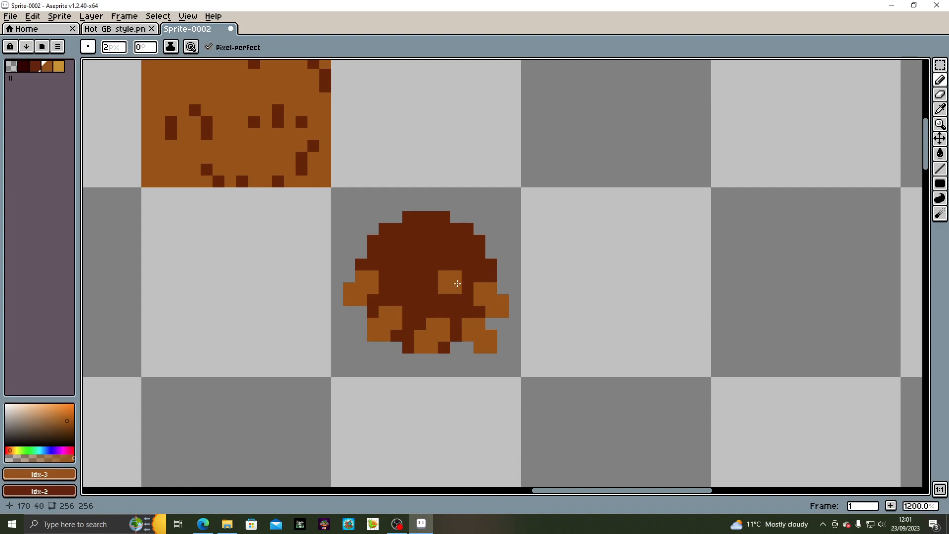
Dab 2-pixel Idx-3 leaf clusters across the middle of the dot, leaving dark gaps between them
click(457, 290)
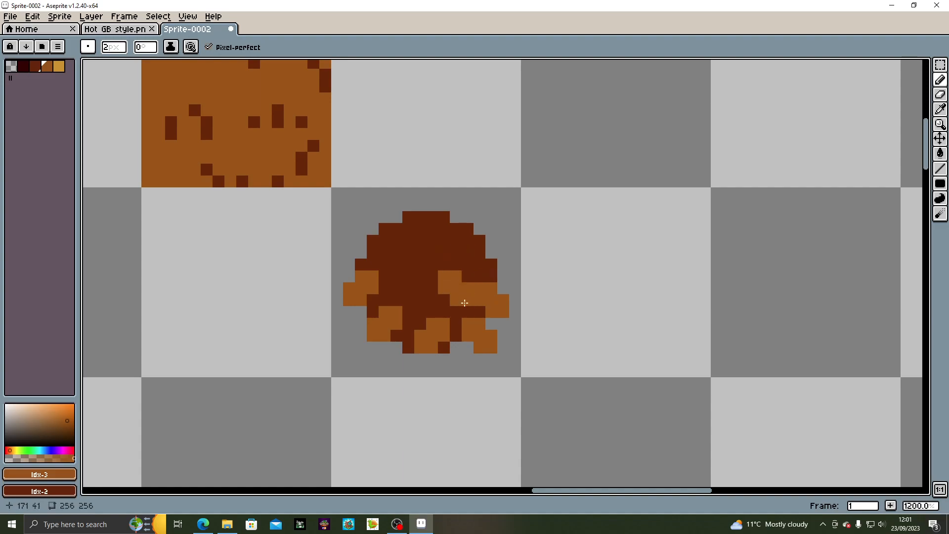
drag(430, 303, 419, 313)
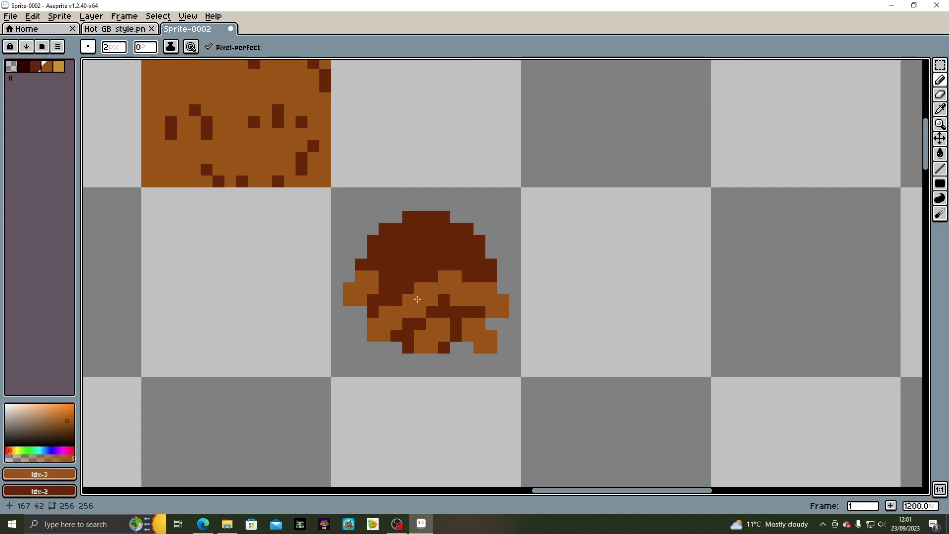
click(406, 275)
click(398, 288)
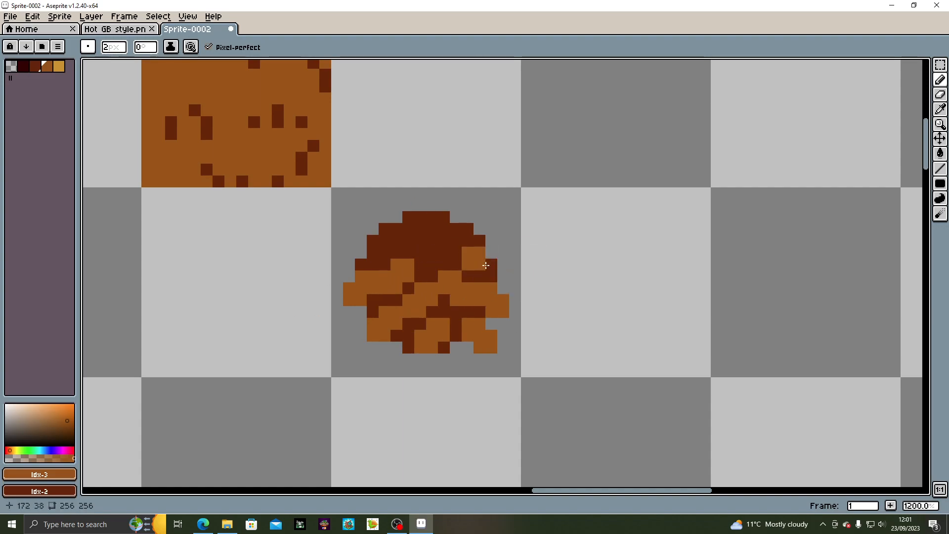
Break up the dot's right, upper and upper-left outline with protruding 2-pixel Idx-3 leaf clusters, undoing the misplaced dab
click(503, 277)
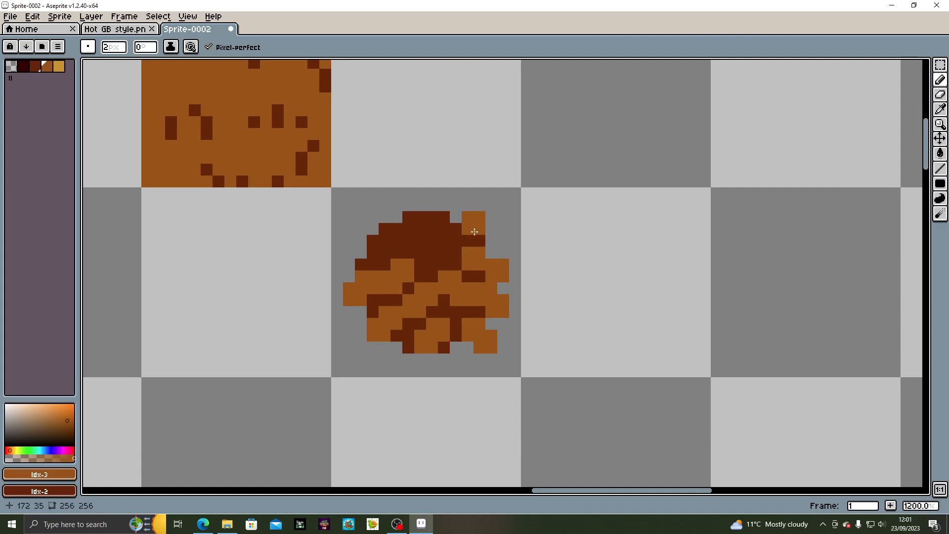
click(474, 231)
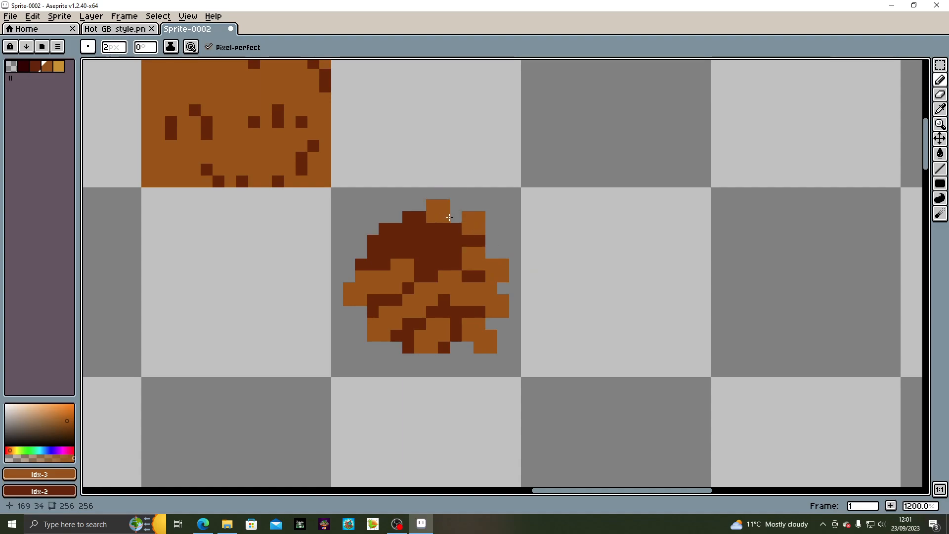
click(446, 216)
click(405, 227)
click(391, 213)
click(356, 236)
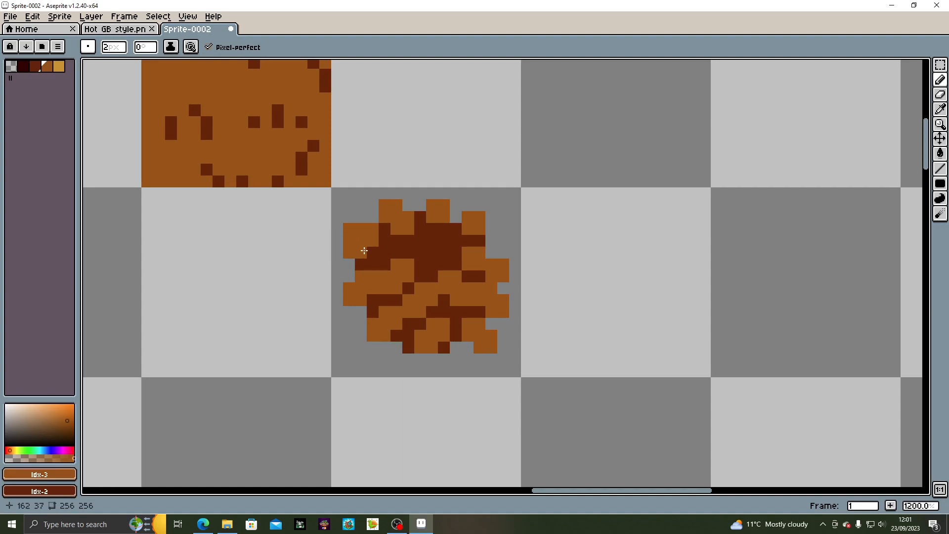
key(ctrl+z)
Fill the dark upper interior of the foliage with more 2-pixel Idx-3 leaf clusters
click(426, 254)
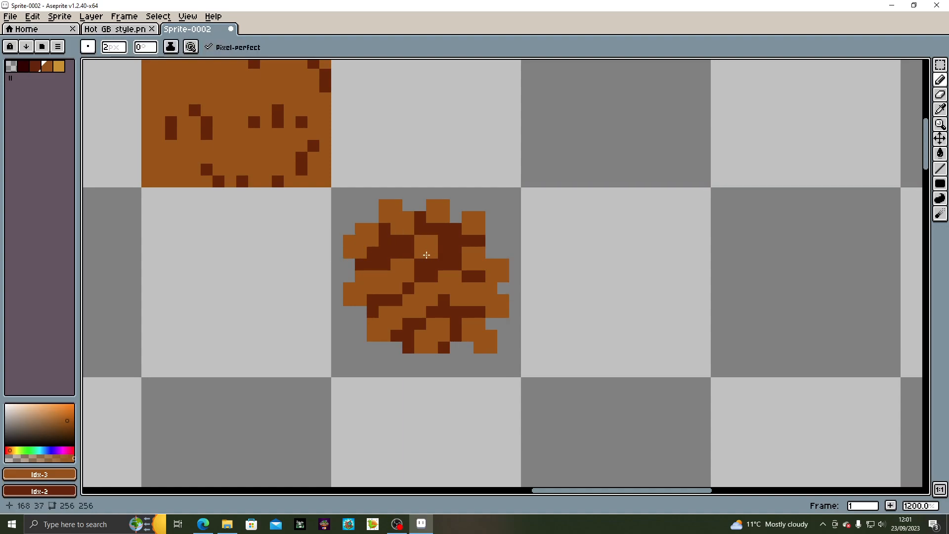
click(441, 248)
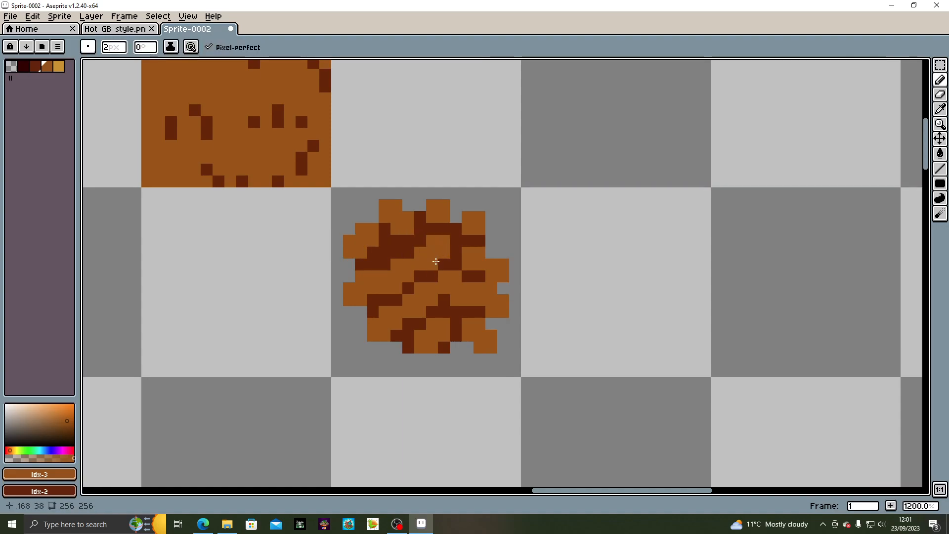
click(394, 250)
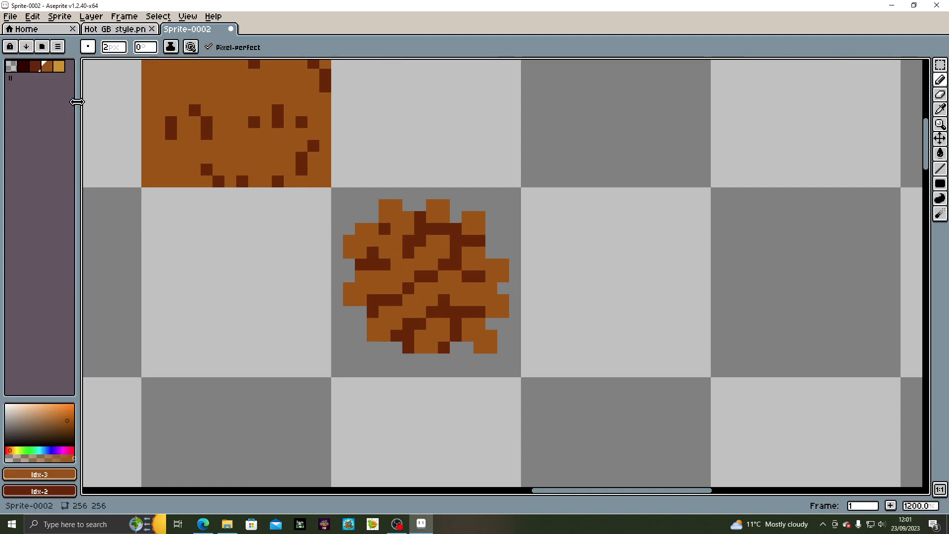
With Idx-4 and a 1-pixel brush, add highlight pixels to the leaf tips along the foliage's upper-left, upper and right edges
click(63, 70)
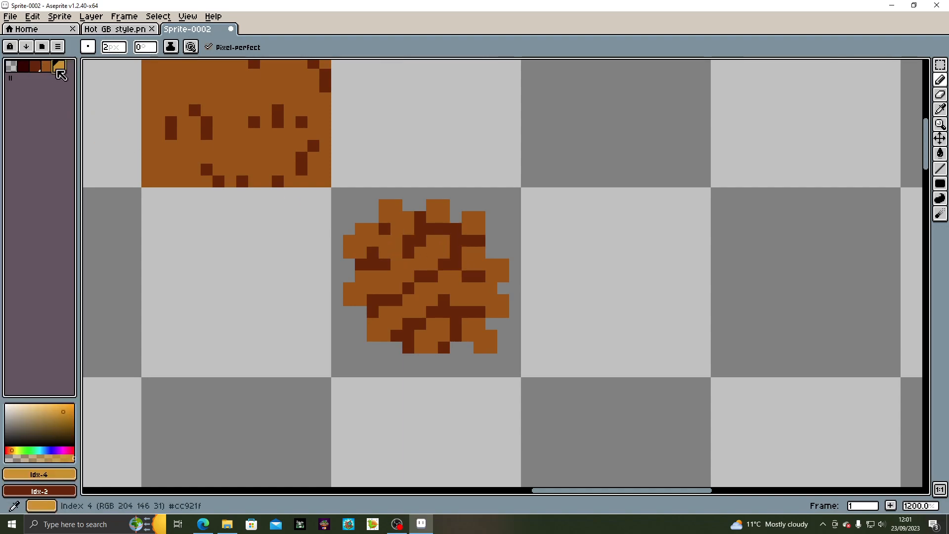
click(109, 48)
drag(118, 68, 99, 70)
click(349, 253)
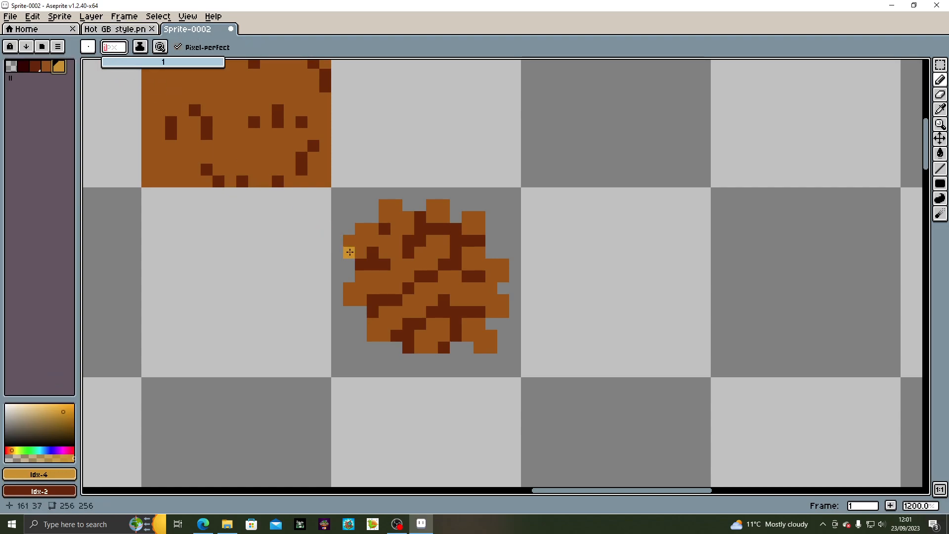
click(383, 209)
click(443, 205)
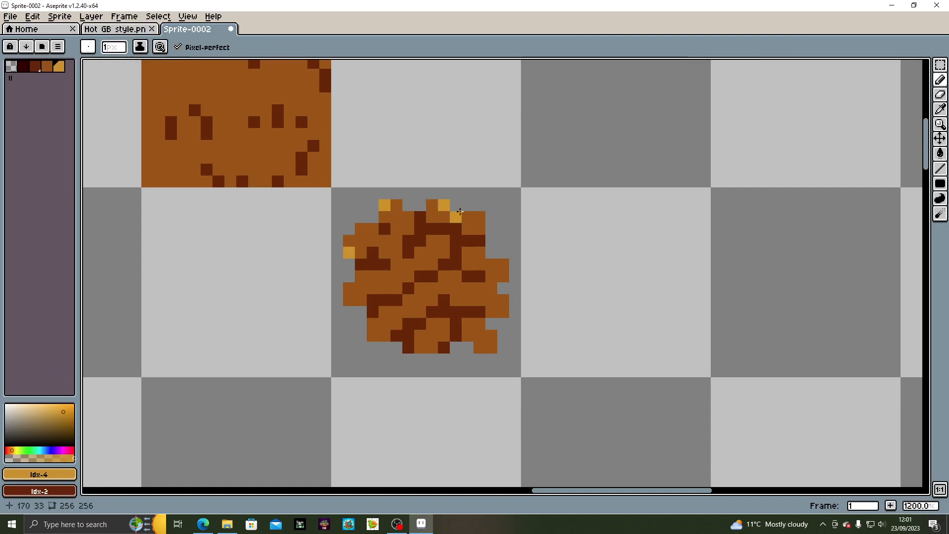
click(503, 275)
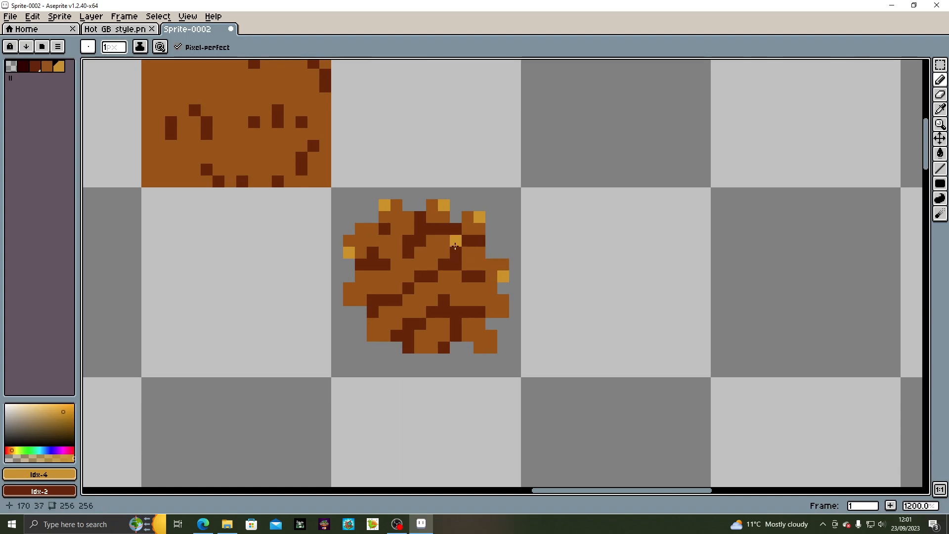
Place single Idx-4 highlight pixels on the leaf clusters in the foliage's left half and on its left edge
click(385, 288)
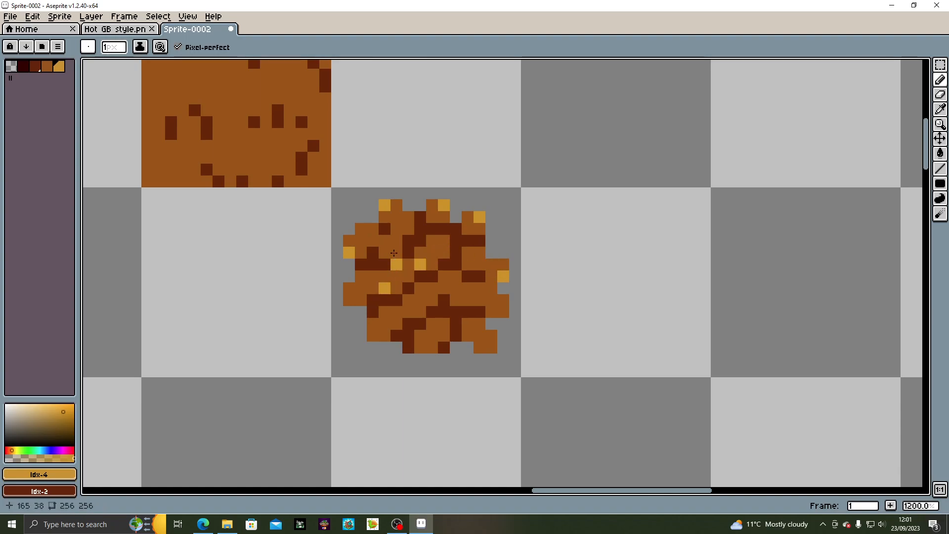
click(348, 299)
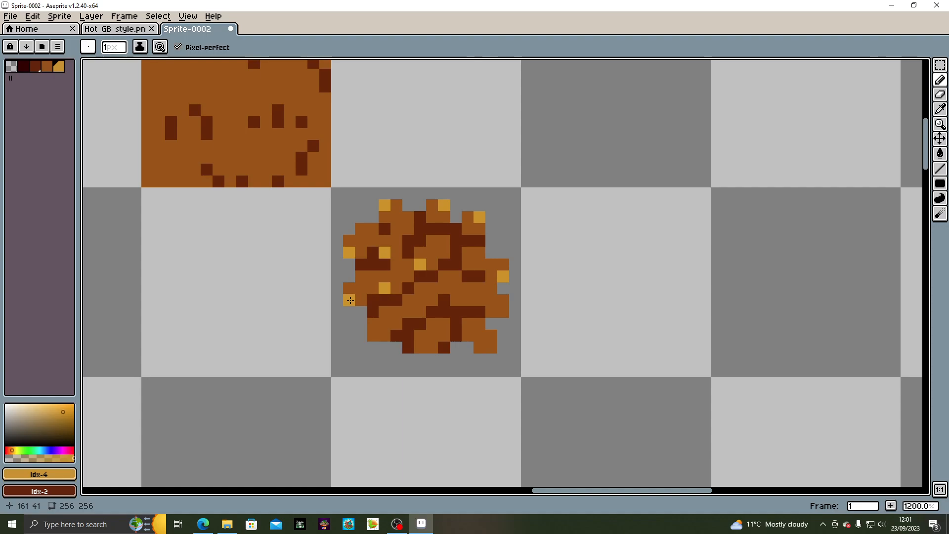
click(409, 228)
click(374, 229)
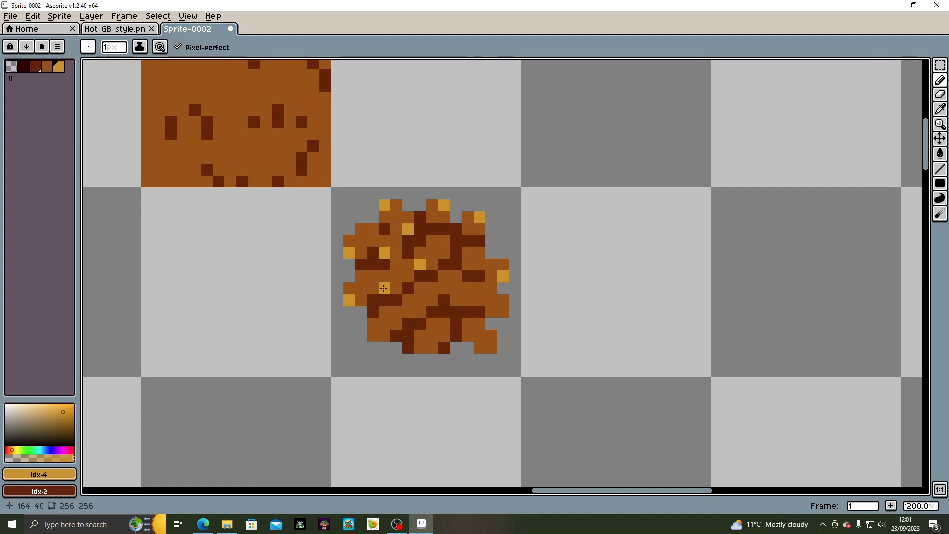
Place single Idx-4 highlight pixels on the leaf tips along the foliage's lower and lower-right edges
click(373, 335)
click(421, 346)
click(491, 348)
click(503, 312)
Scatter single Idx-4 highlight pixels over the leaf clusters in the foliage's centre, right side and lower interior
click(455, 300)
click(444, 276)
click(408, 311)
click(467, 300)
click(479, 265)
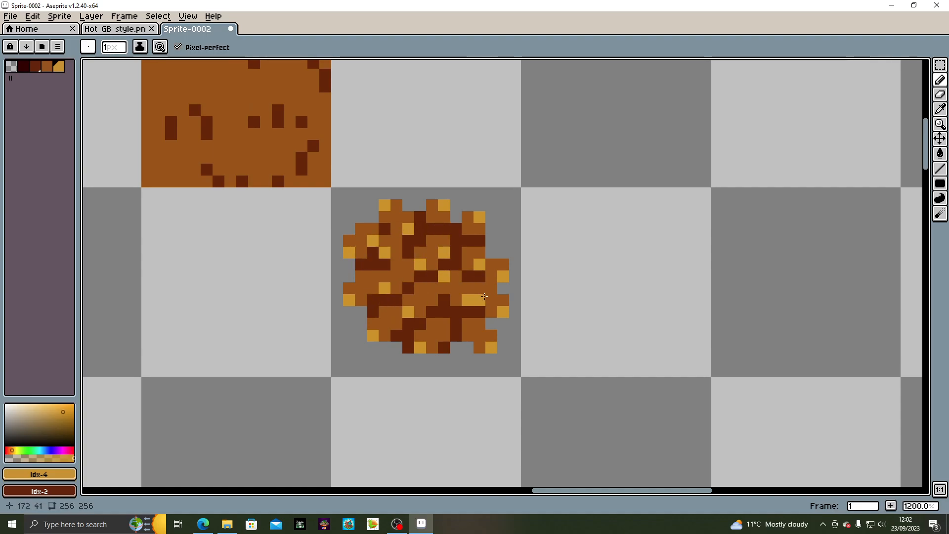
click(444, 336)
click(467, 336)
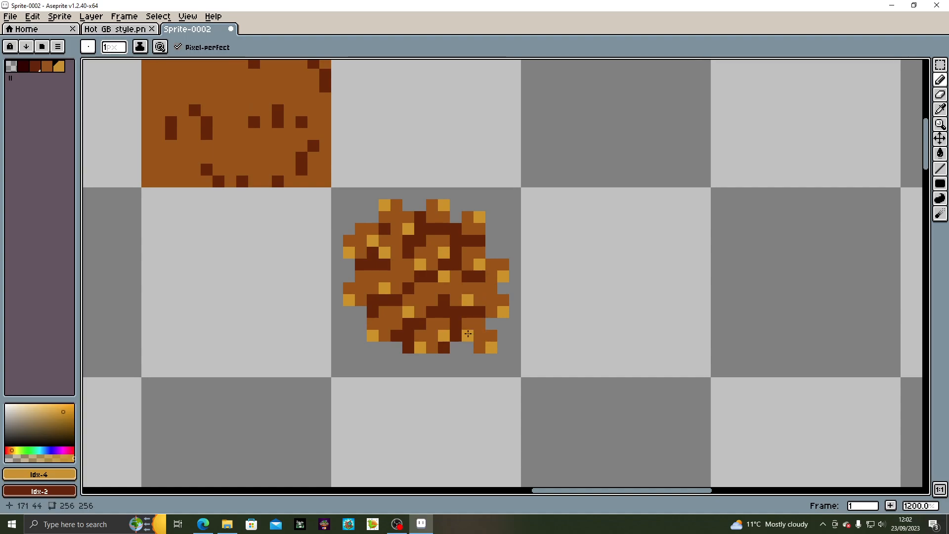
click(396, 323)
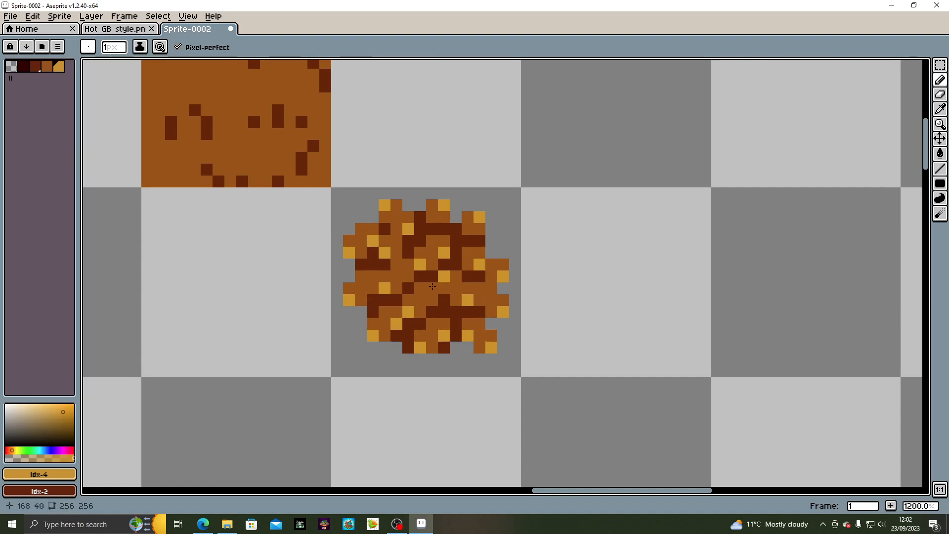
click(432, 300)
Draw a two-row trunk in Idx-1 under the foliage, flaring to a base about 7 pixels wide
scroll(492, 269, down, 4)
scroll(503, 286, up, 2)
scroll(504, 286, up, 1)
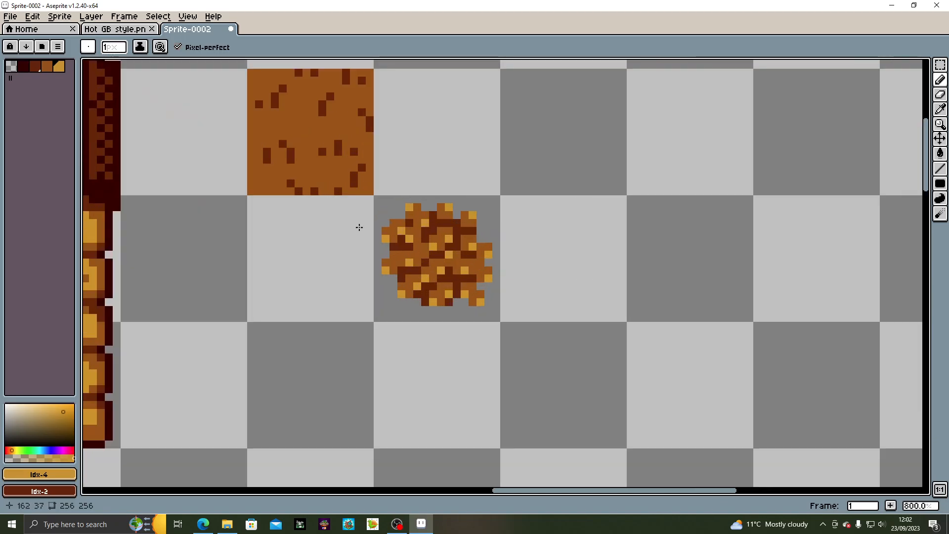
click(24, 65)
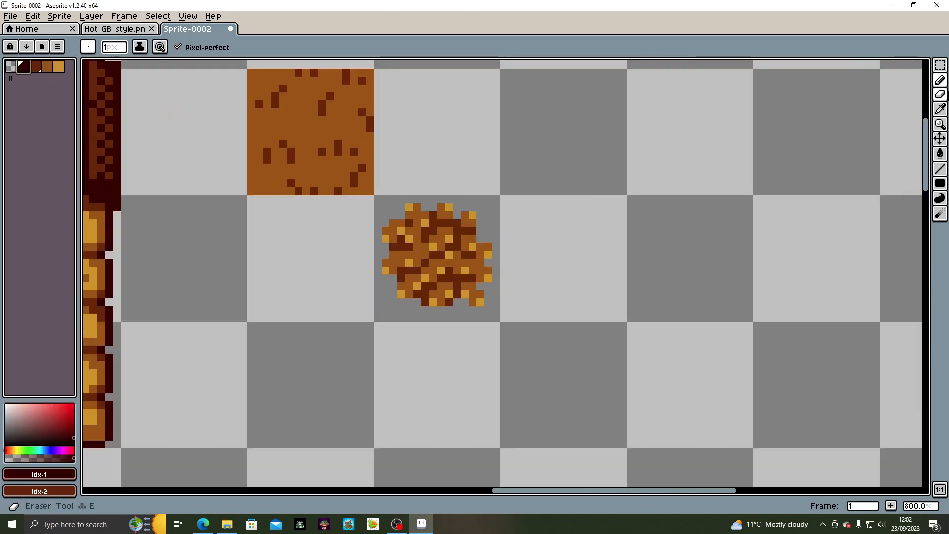
click(940, 79)
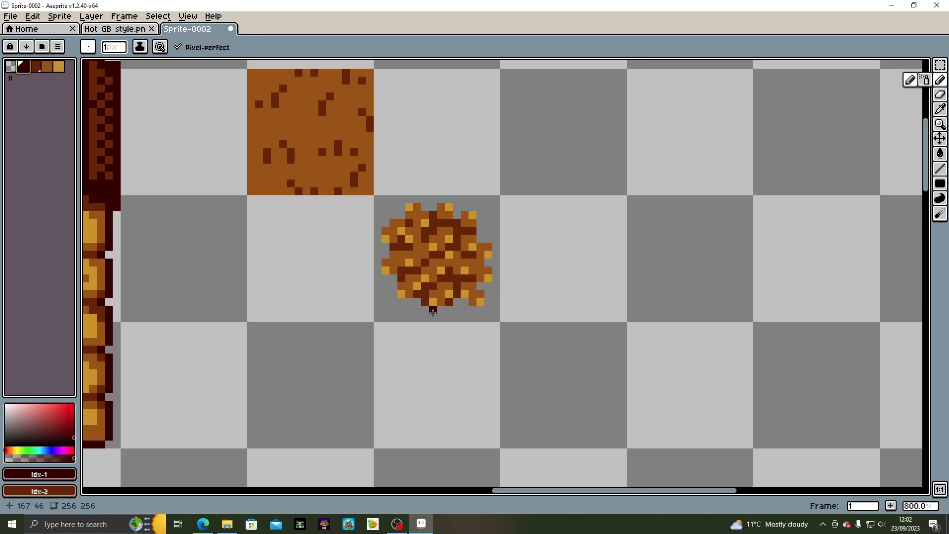
drag(433, 311, 441, 311)
click(427, 318)
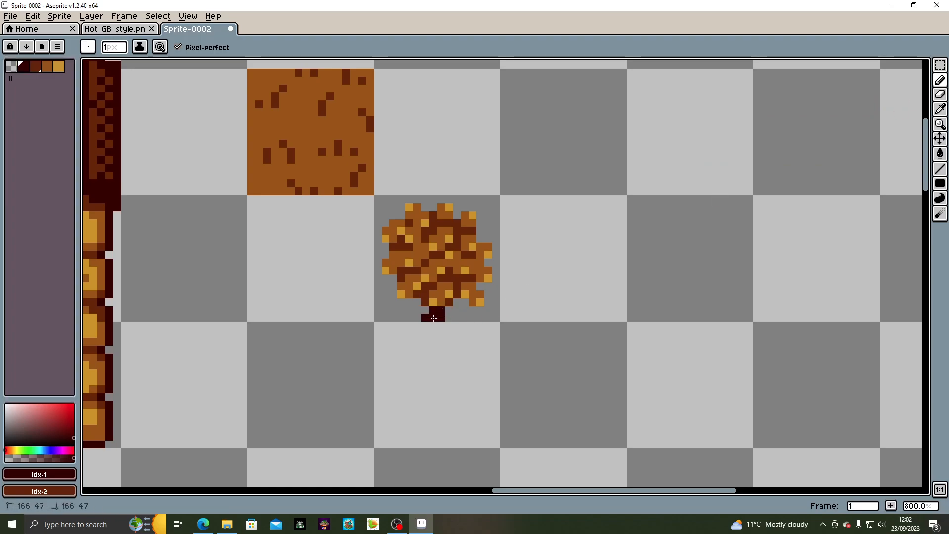
shift+click(451, 318)
click(454, 317)
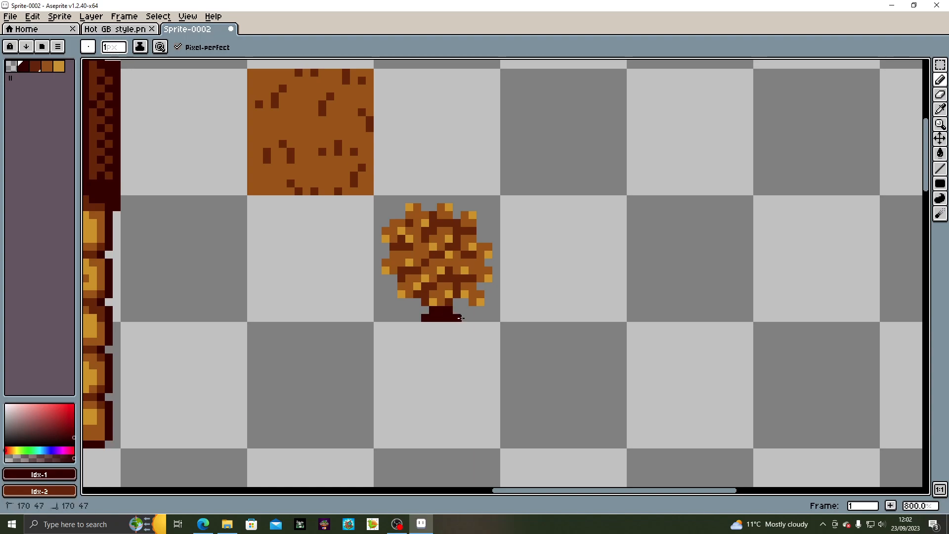
click(417, 318)
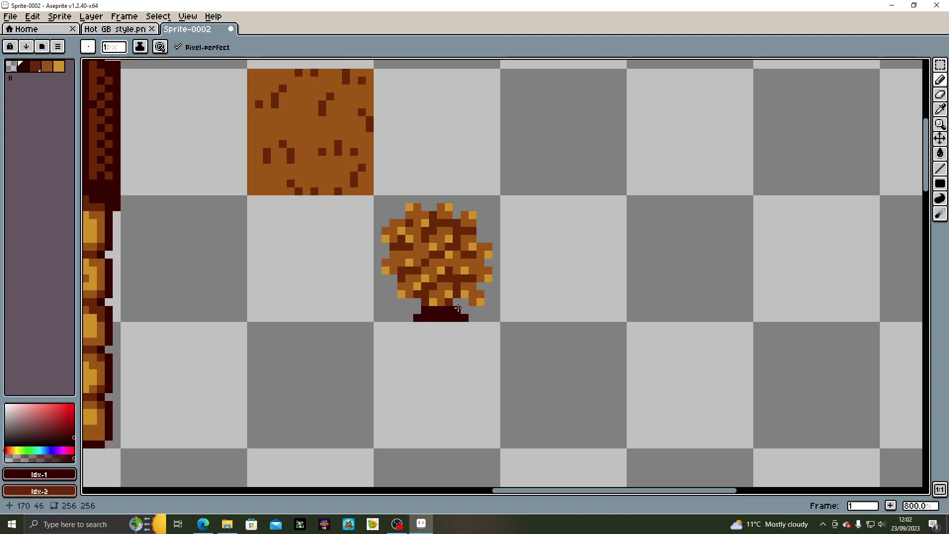
Outline the tree's foliage in Idx-1, following the leaf tips along its lower-right, right, top and left edges
drag(458, 303, 465, 303)
click(473, 309)
click(487, 301)
click(485, 294)
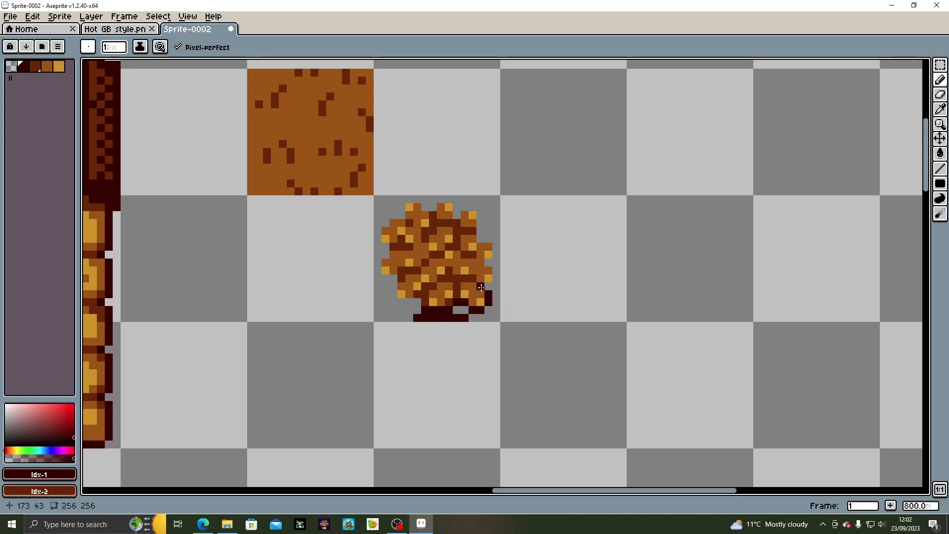
click(493, 268)
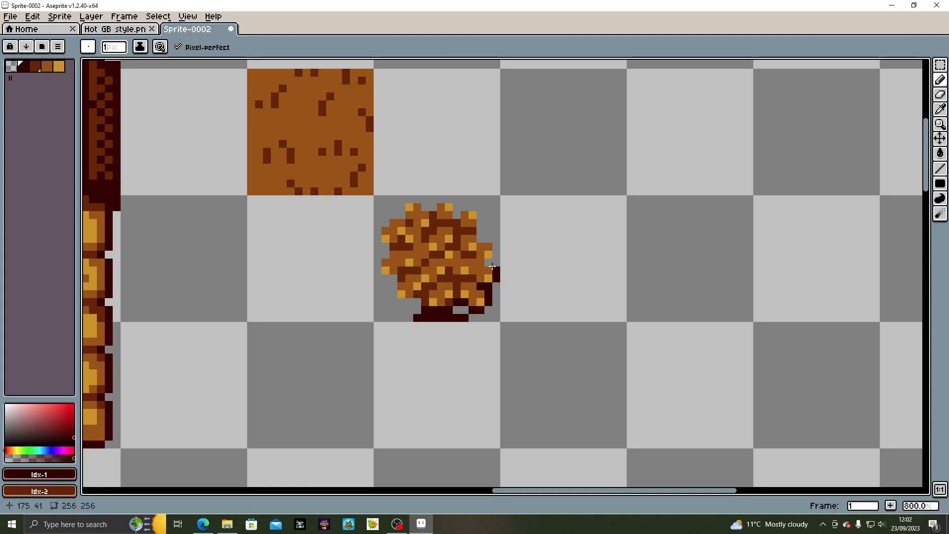
mouse_move(492, 260)
mouse_down()
mouse_move(521, 241)
mouse_move(481, 238)
mouse_move(476, 210)
mouse_up()
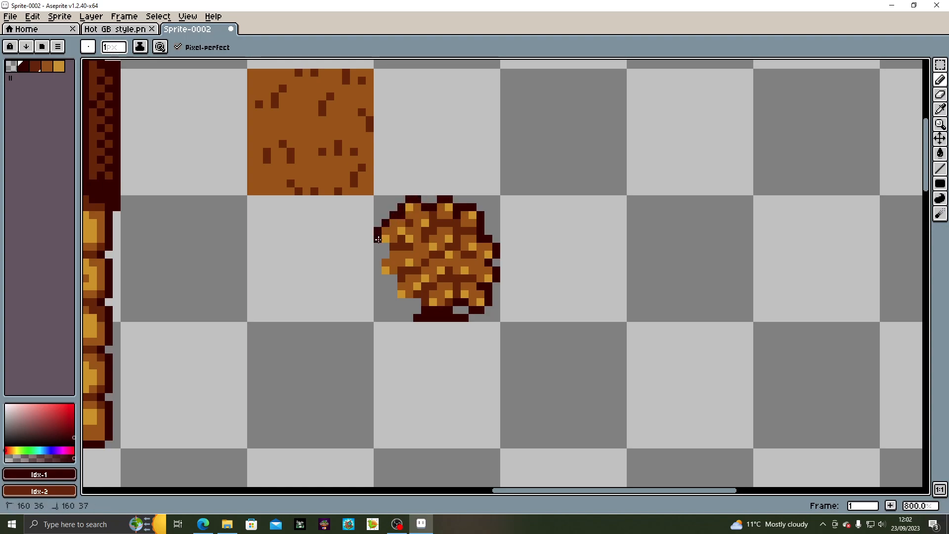
drag(378, 263, 377, 269)
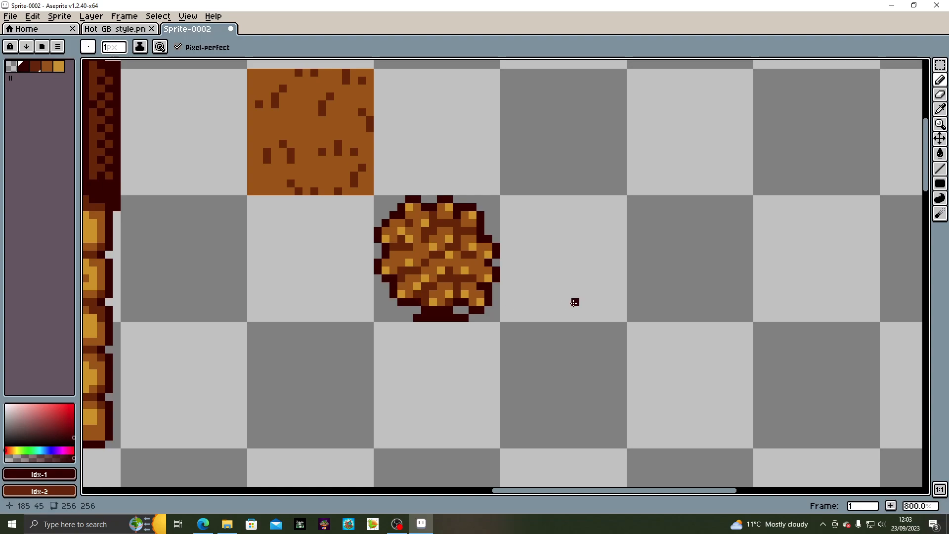
Select the 16 × 16 px speckled ground tile and start placing layer copies of it on the empty canvas below the house
scroll(556, 300, down, 4)
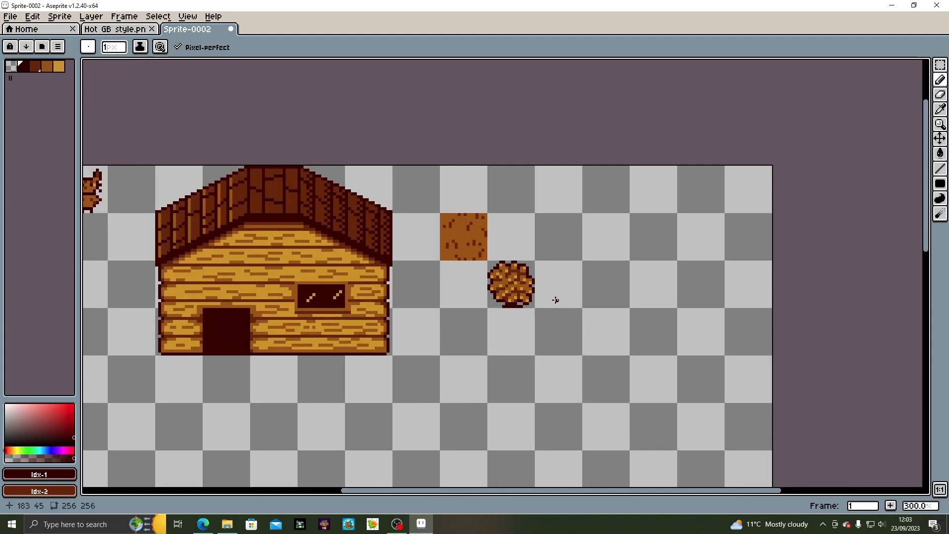
scroll(554, 300, down, 2)
scroll(554, 300, up, 2)
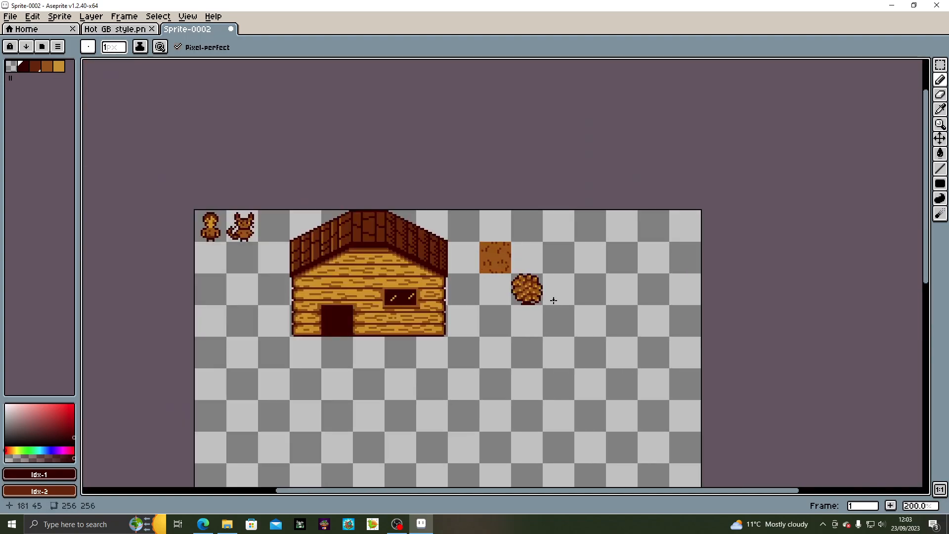
drag(474, 301, 592, 312)
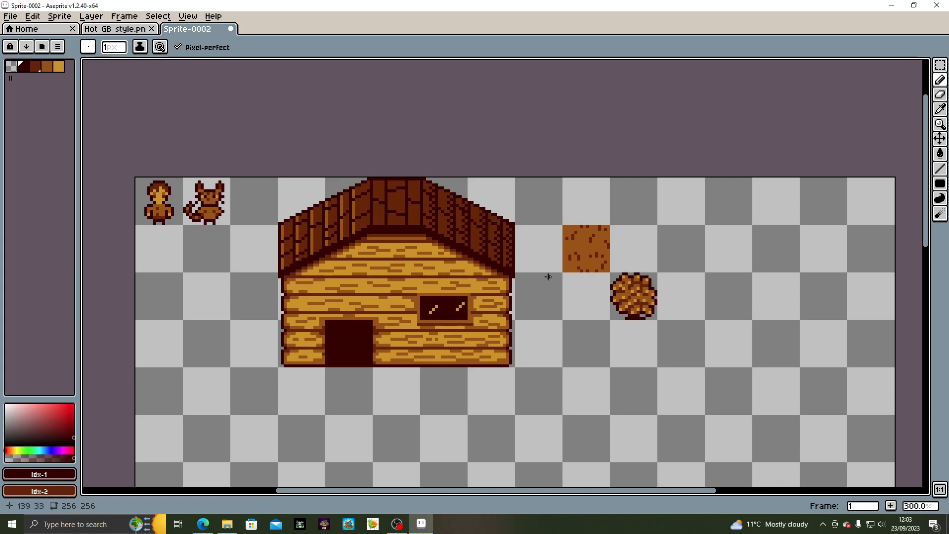
scroll(548, 277, down, 5)
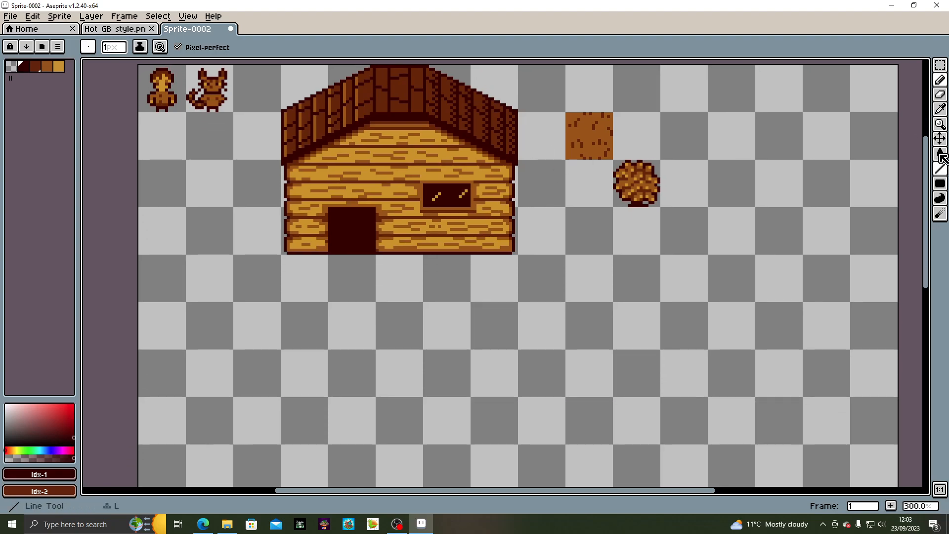
click(941, 64)
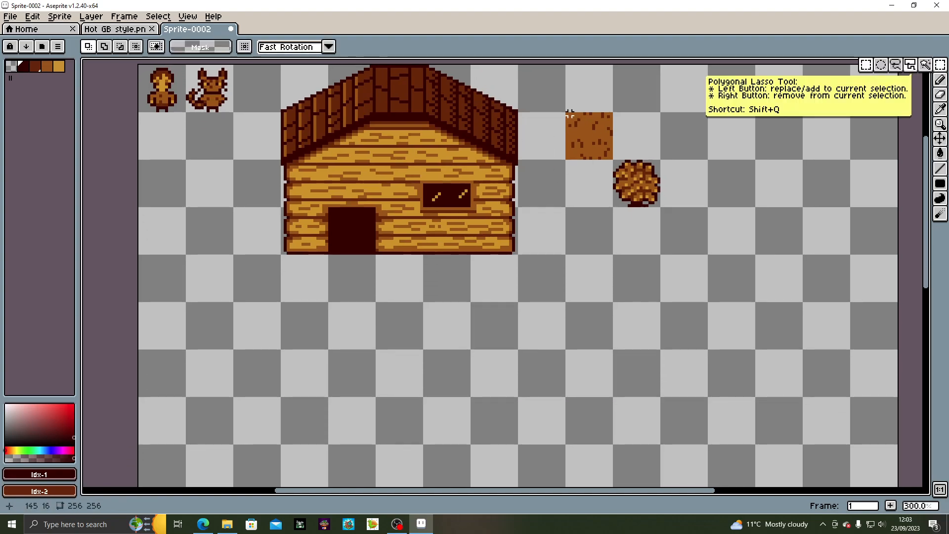
drag(565, 112, 269, 381)
key(ctrl+j)
drag(372, 392, 428, 288)
key(ctrl+j)
Place further copies of the ground tile edge to edge to form a block three tiles wide and two tiles high
drag(326, 282, 366, 330)
key(ctrl+j)
key(ctrl+j)
key(Return)
click(382, 335)
drag(305, 320, 331, 323)
drag(292, 296, 416, 329)
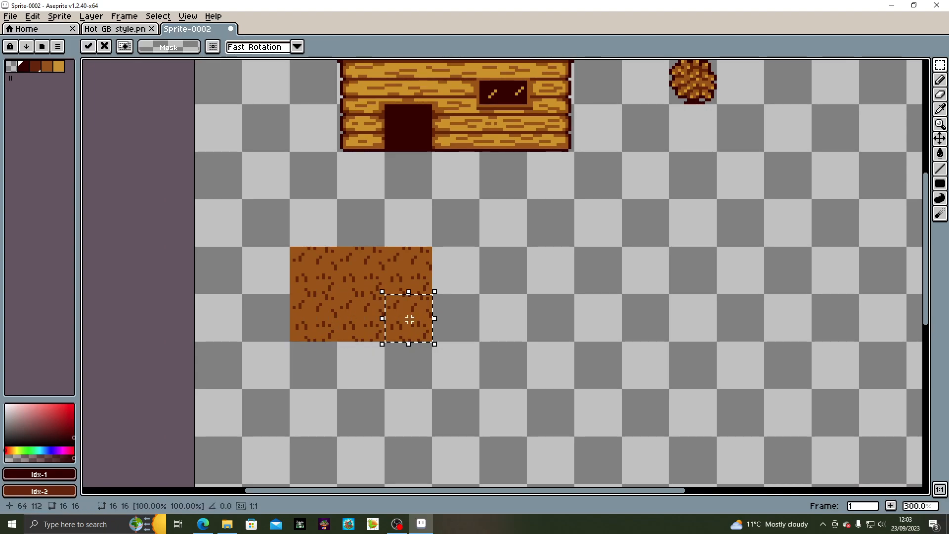
key(Return)
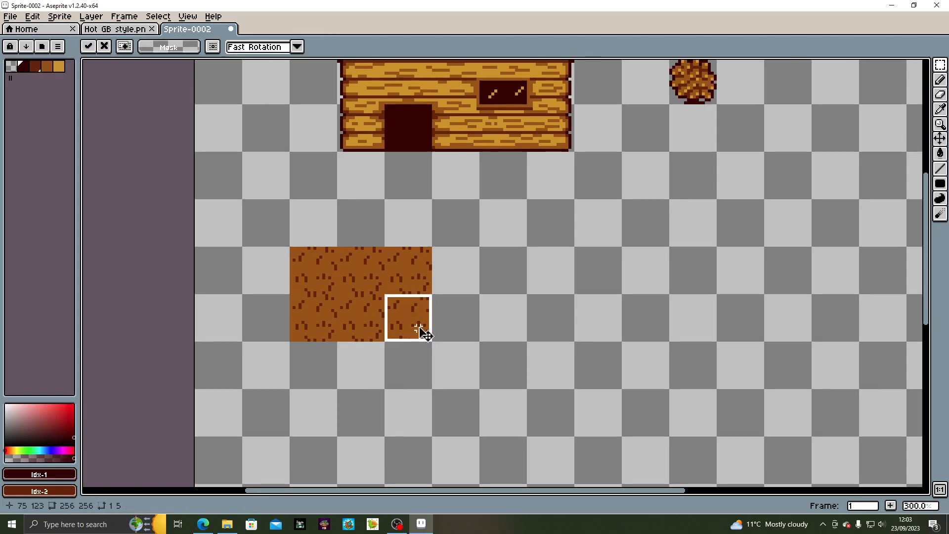
Select the whole 48 × 32 px ground block and repeatedly merge its tile layers down into a single layer
drag(287, 248, 426, 333)
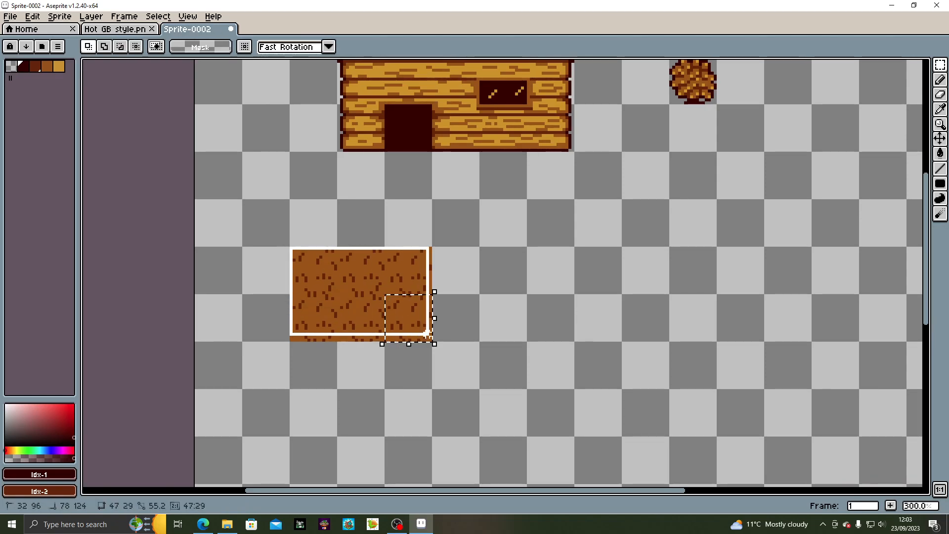
click(124, 17)
mouse_move(174, 20)
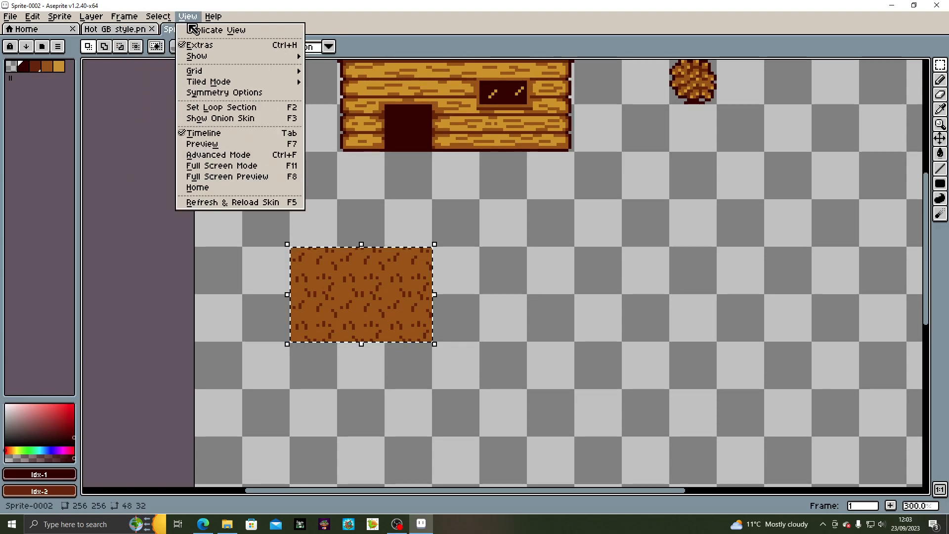
mouse_move(132, 23)
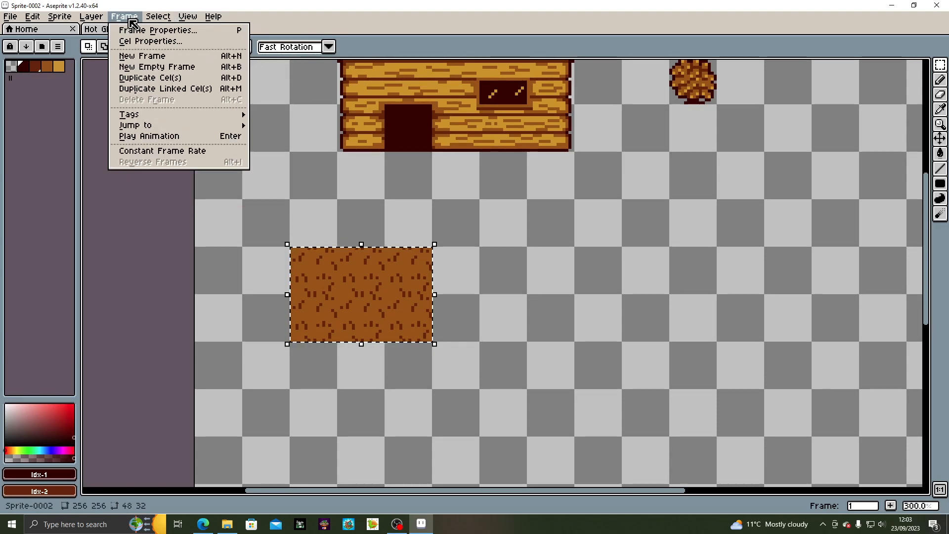
mouse_move(101, 21)
click(115, 137)
click(101, 19)
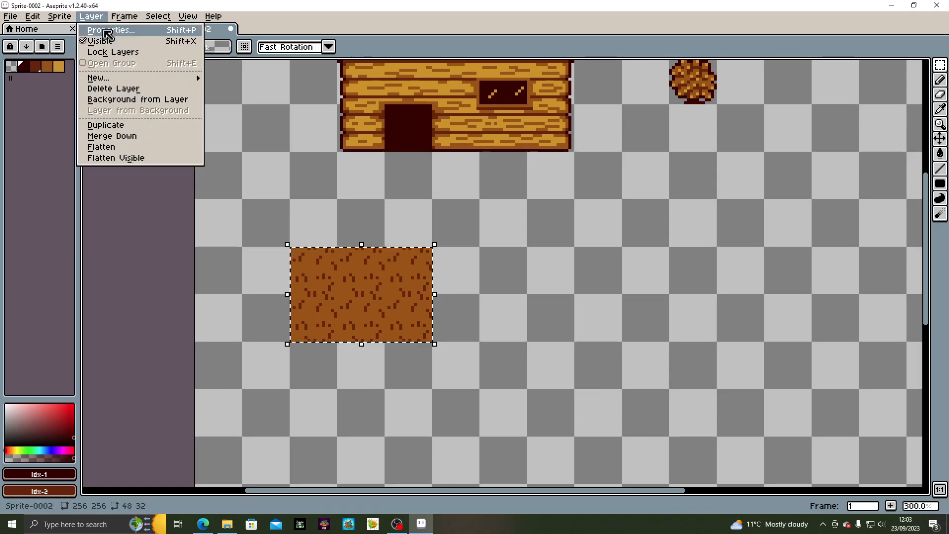
click(114, 136)
click(91, 16)
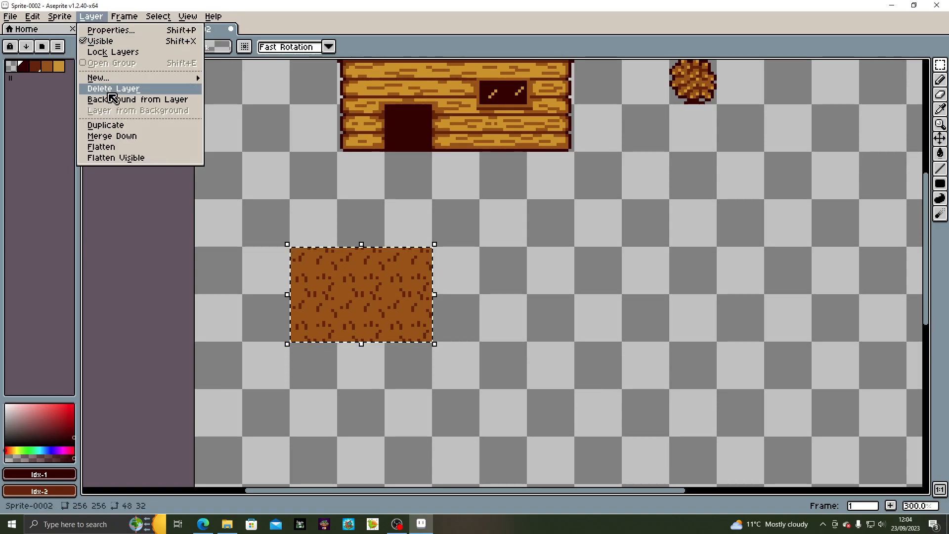
click(119, 137)
click(99, 18)
click(121, 137)
click(96, 17)
click(119, 136)
click(98, 20)
click(124, 136)
click(102, 18)
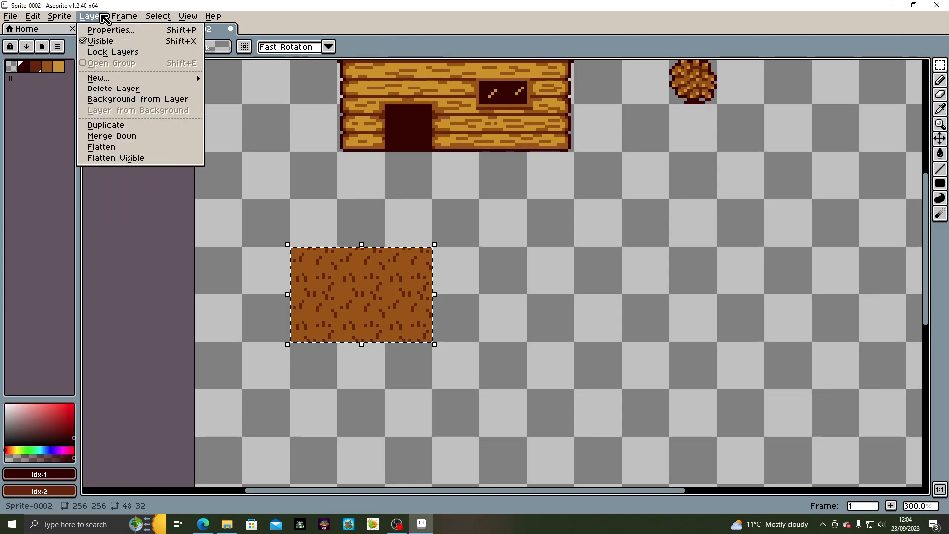
click(126, 136)
click(98, 17)
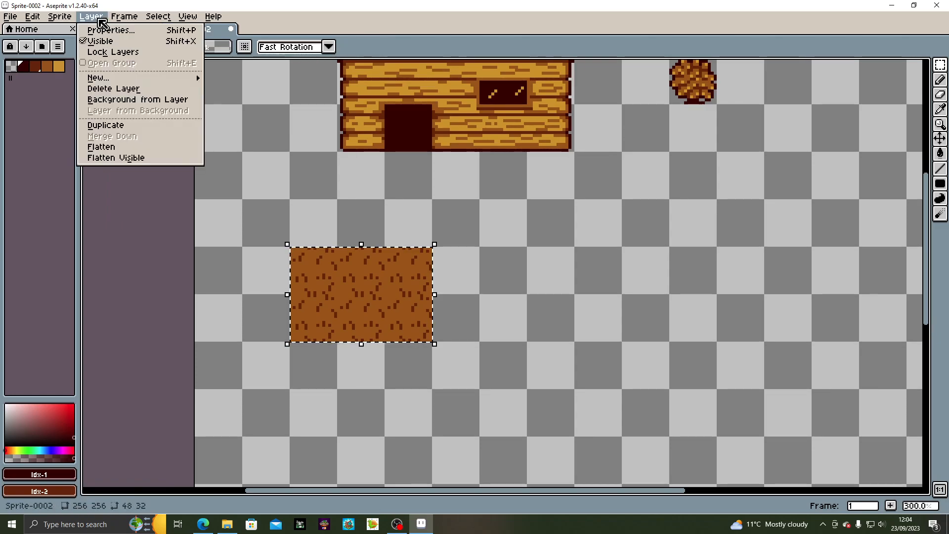
click(279, 209)
Duplicate the 48 × 32 px ground block and stack the copies directly beneath it into a 48 × 128 px column
key(ctrl+j)
drag(365, 316, 368, 403)
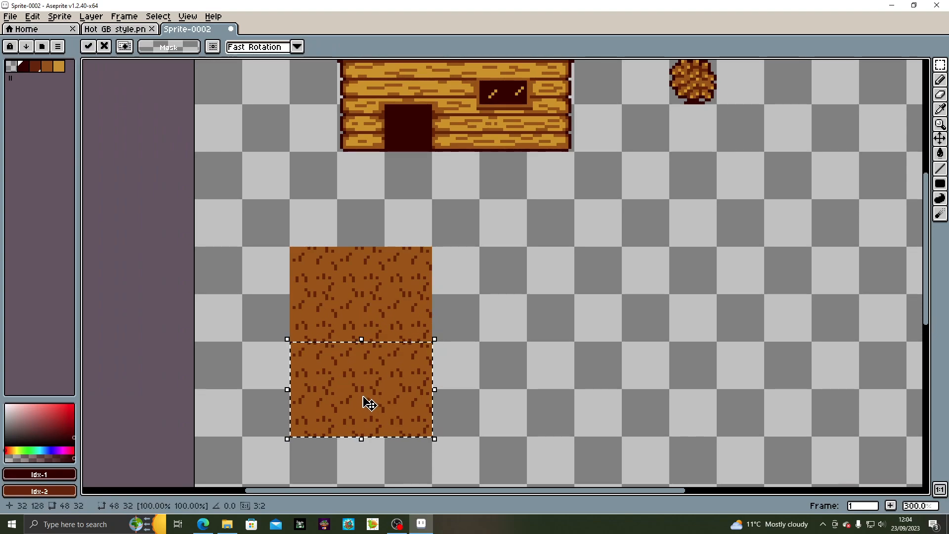
drag(581, 389, 565, 280)
key(ctrl+j)
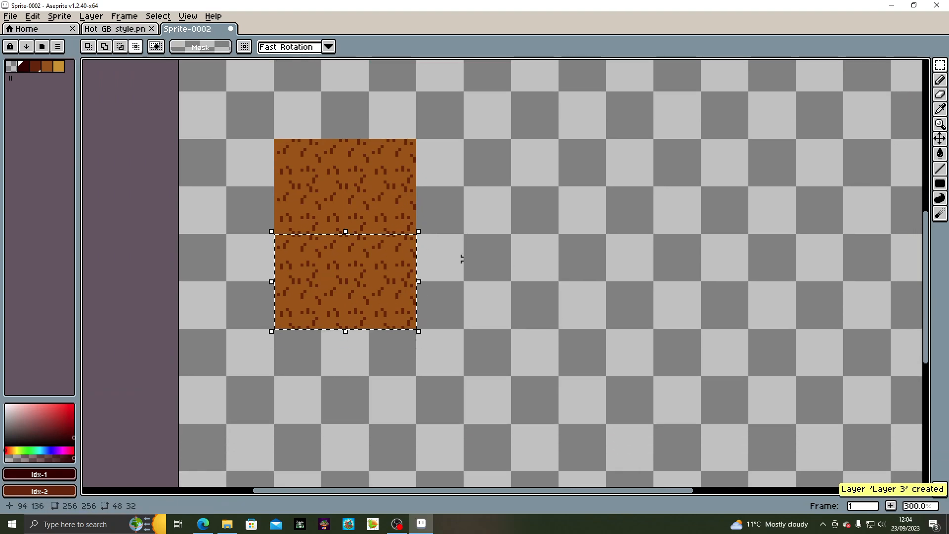
drag(329, 293, 362, 469)
key(ctrl+j)
drag(501, 408, 496, 342)
key(ctrl+d)
Select the full 48 × 128 px ground column and merge its copied layers down into the base layer
drag(272, 74, 412, 453)
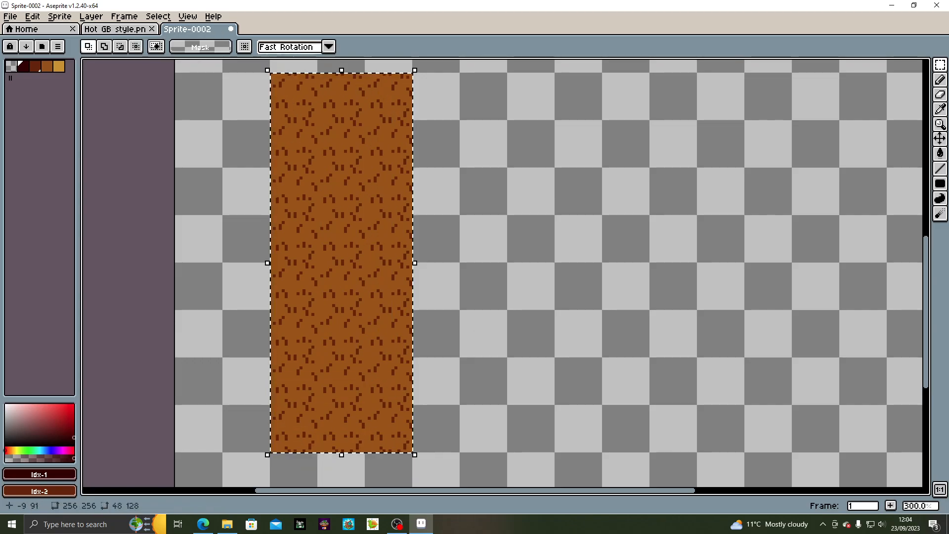
click(124, 16)
mouse_move(106, 21)
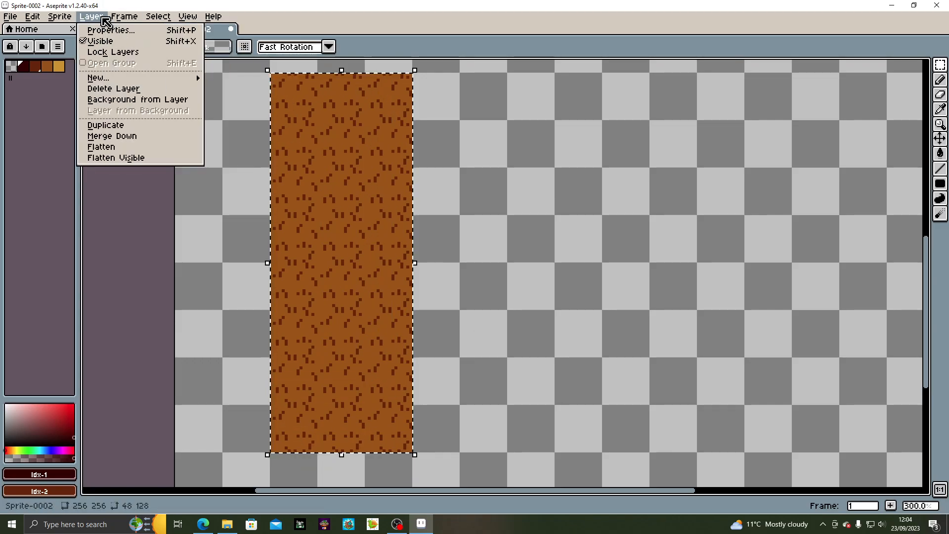
click(108, 137)
click(95, 20)
click(112, 136)
click(94, 18)
click(112, 136)
click(95, 17)
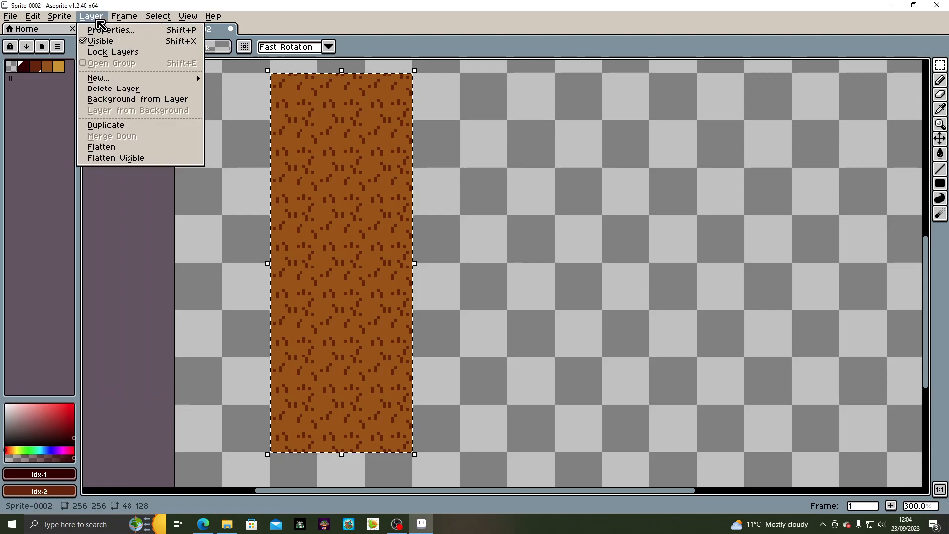
click(191, 195)
Duplicate the 48 × 128 px ground column three times, placing the copies side by side to widen the ground area
key(shift+n)
drag(332, 188, 477, 250)
drag(632, 254, 461, 256)
key(Return)
drag(307, 267, 461, 274)
key(Return)
click(429, 244)
drag(384, 78, 527, 457)
drag(488, 398, 599, 357)
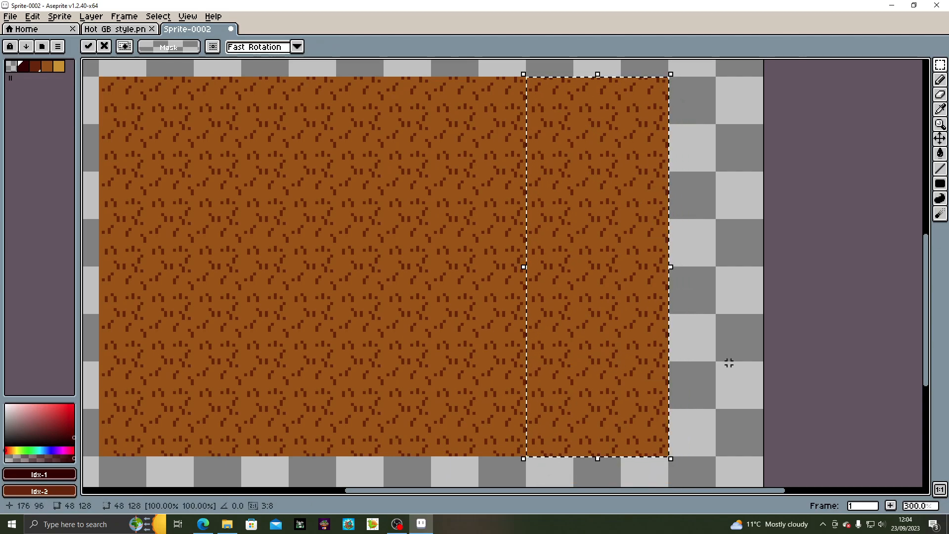
click(441, 286)
Select the house with a 93 × 70 px rectangle and merge all the copied ground layers down into the base layer
scroll(441, 286, down, 1)
drag(360, 207, 390, 335)
mouse_move(941, 69)
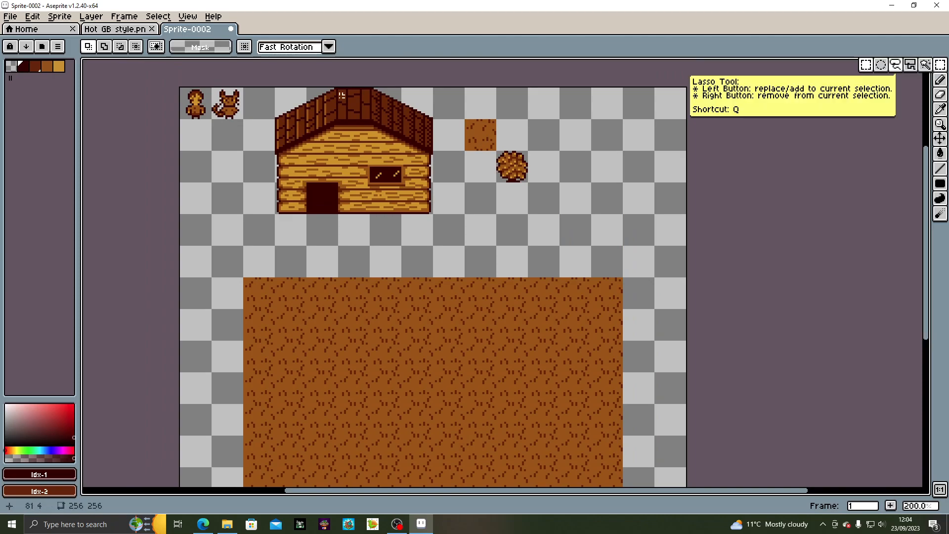
mouse_move(263, 88)
mouse_down()
mouse_move(448, 209)
mouse_move(448, 228)
mouse_up()
click(380, 176)
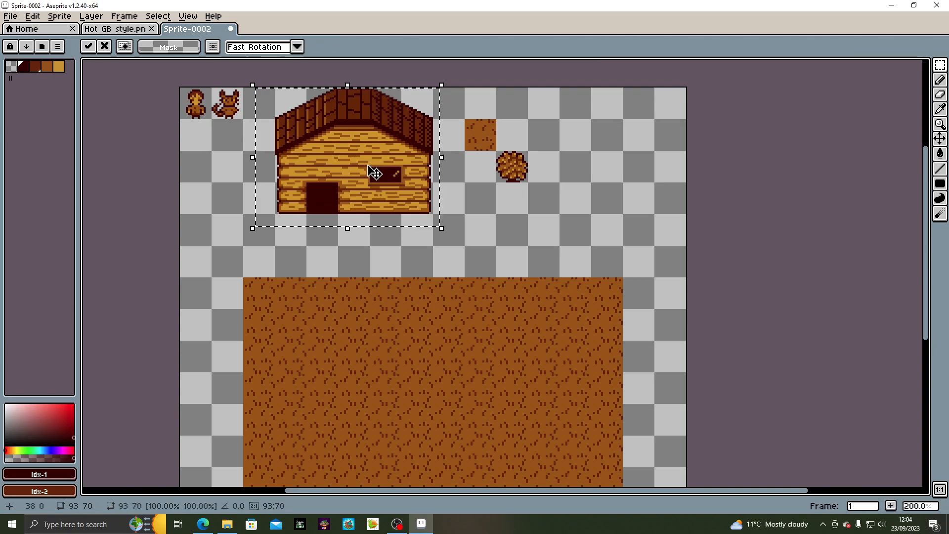
click(118, 16)
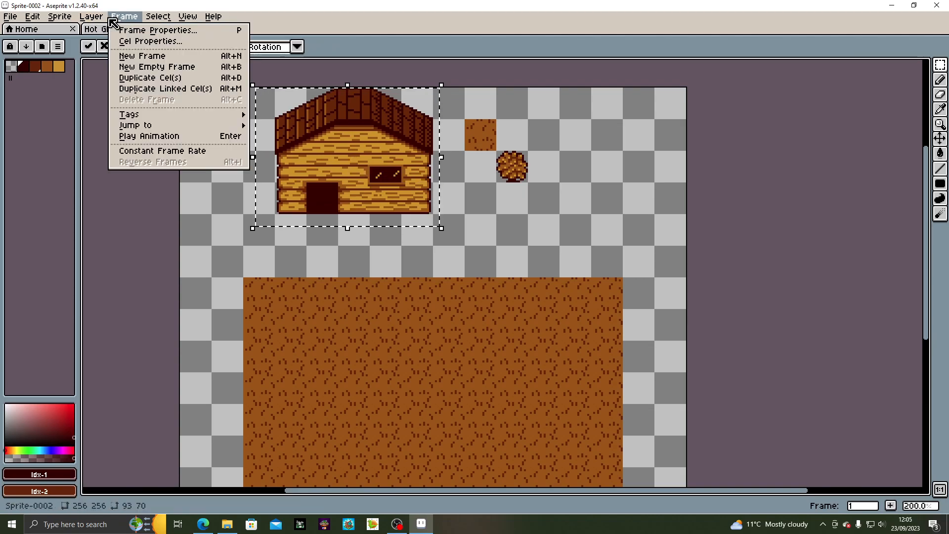
mouse_move(151, 20)
mouse_move(105, 18)
click(115, 135)
click(93, 19)
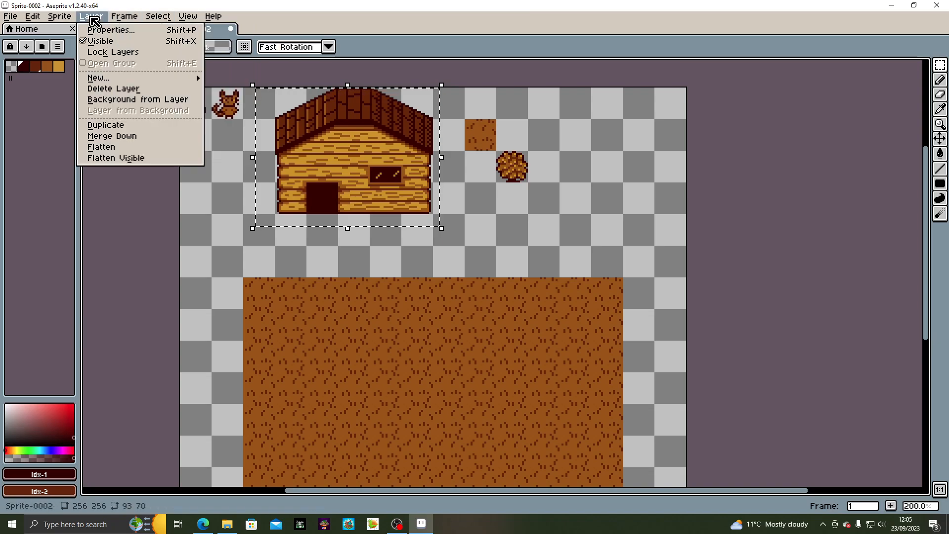
click(134, 136)
click(97, 18)
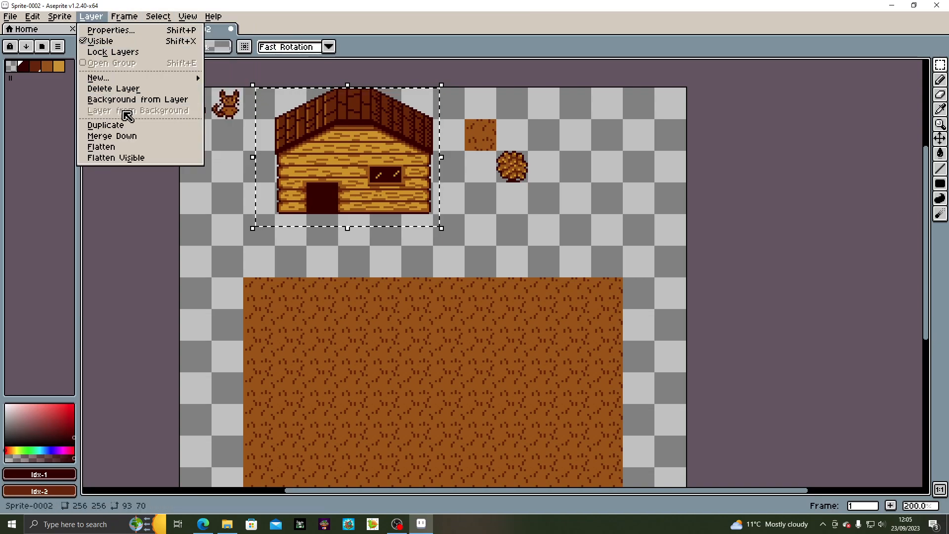
click(128, 137)
click(93, 20)
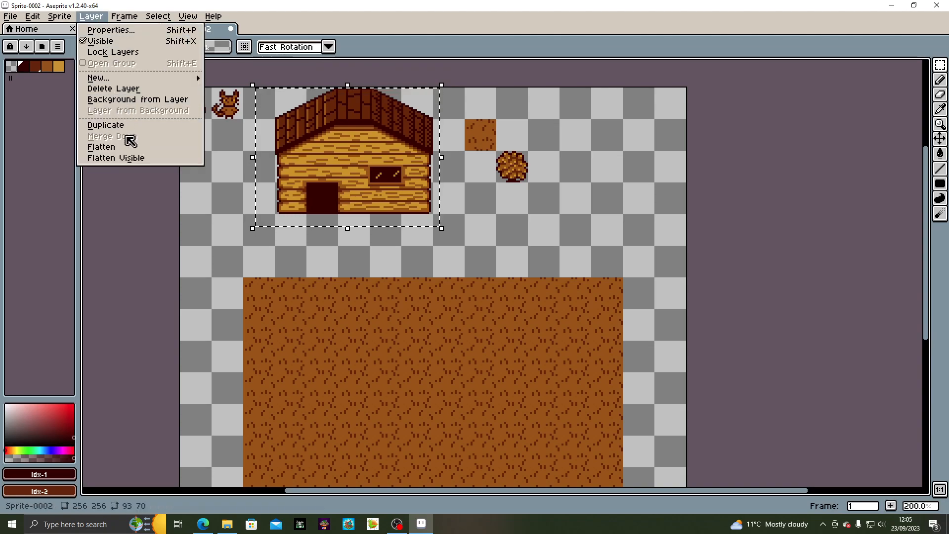
click(643, 185)
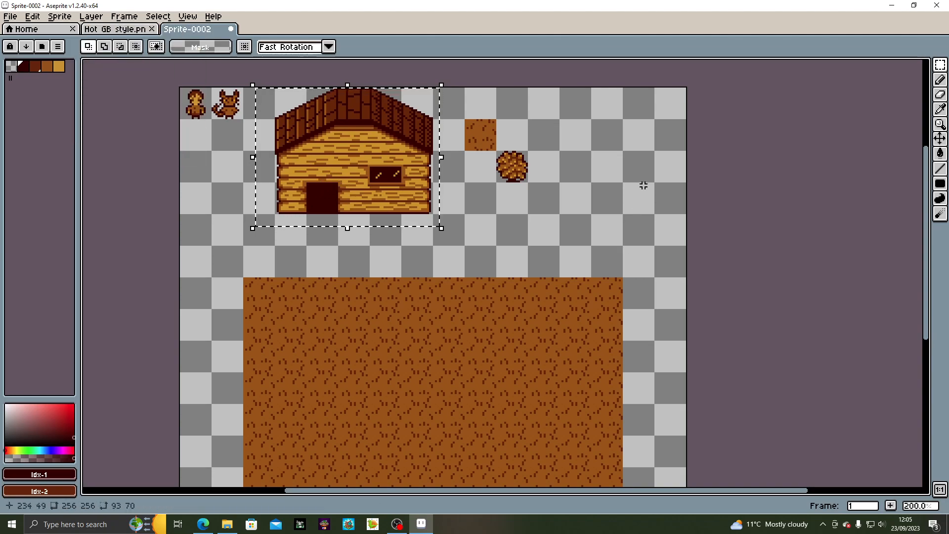
Move the selected house onto the speckled ground, right of centre and near the ground's upper edge, and deselect it
drag(371, 159, 434, 395)
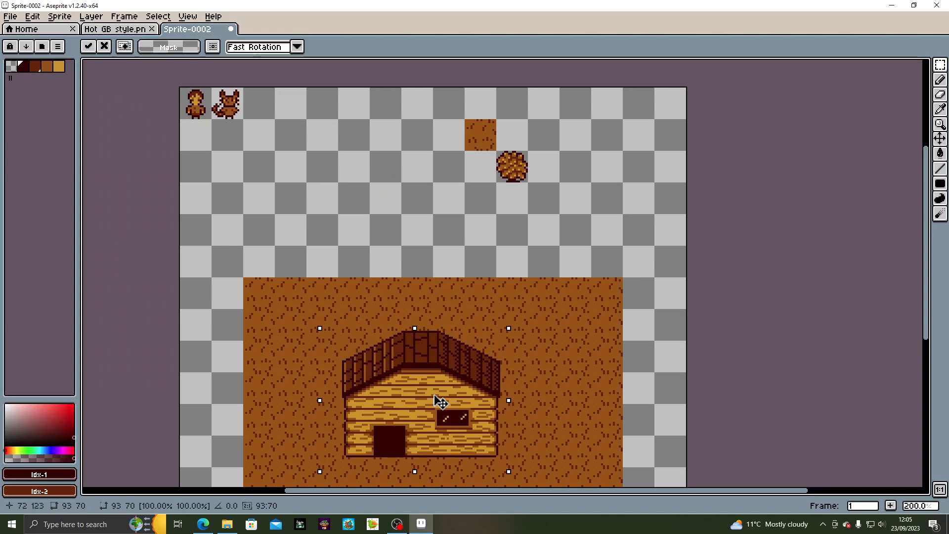
drag(642, 366, 633, 274)
drag(433, 311, 498, 277)
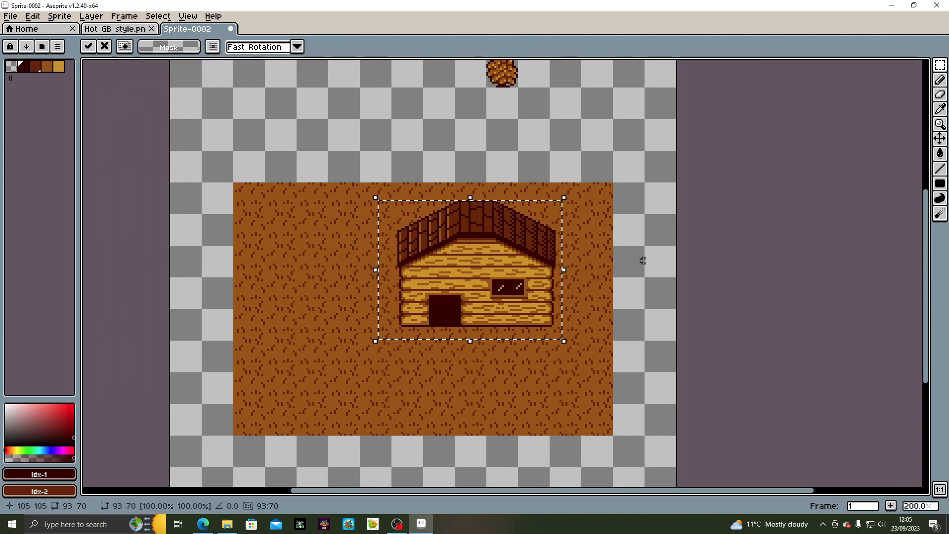
click(622, 208)
Select the tree and place three copies on the ground, two left of the house and one below its right corner
scroll(589, 175, up, 5)
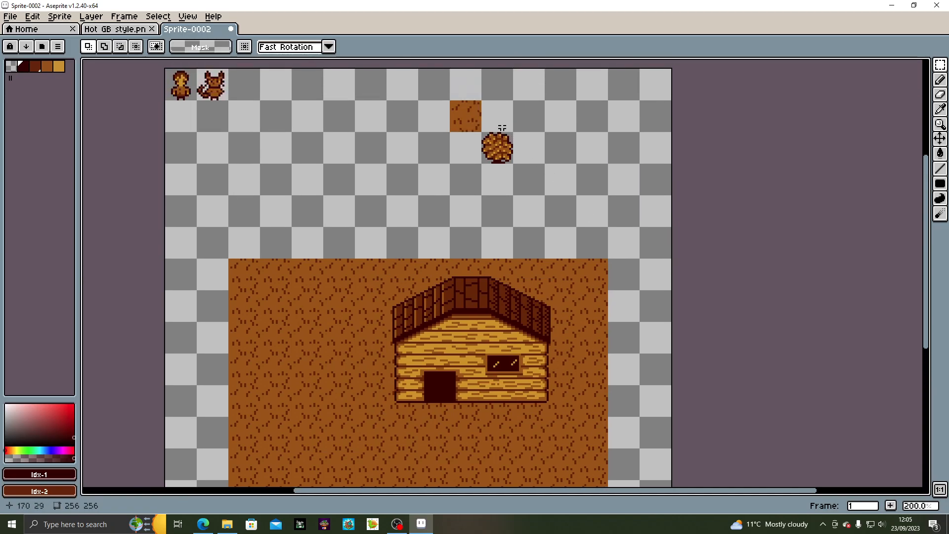
drag(483, 134, 512, 162)
drag(570, 199, 594, 156)
key(ctrl+j)
drag(527, 115, 603, 414)
key(ctrl+j)
click(657, 343)
drag(414, 142, 432, 203)
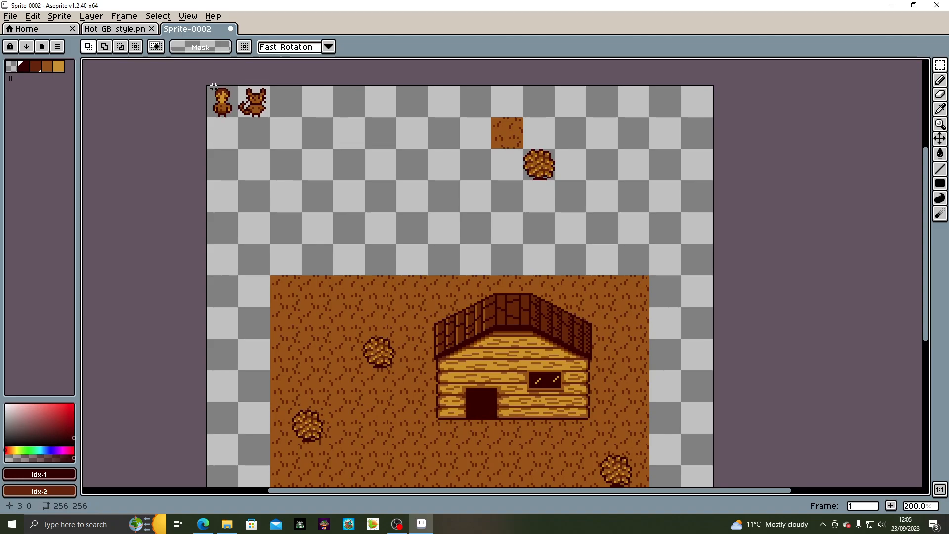
Merge the copied tree layers down into the base layer
drag(210, 89, 223, 108)
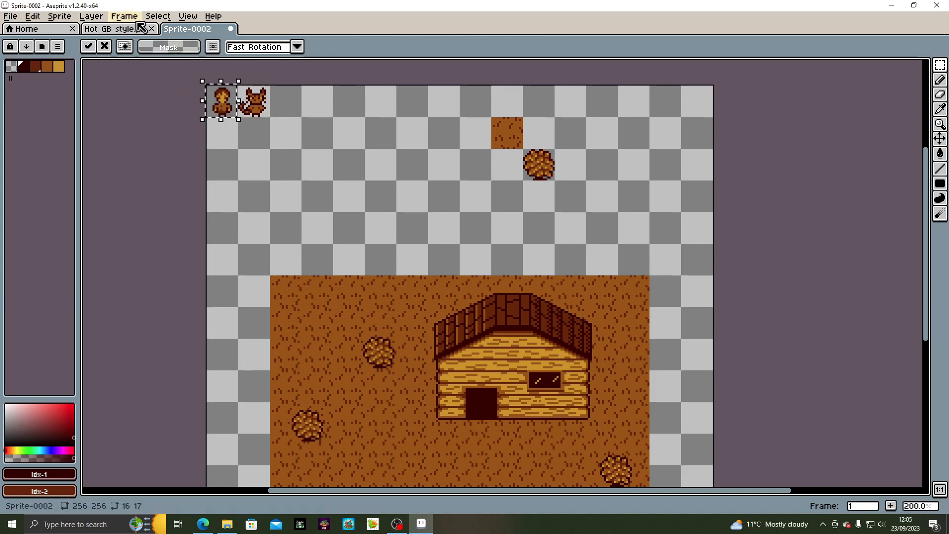
key(ctrl+d)
click(99, 17)
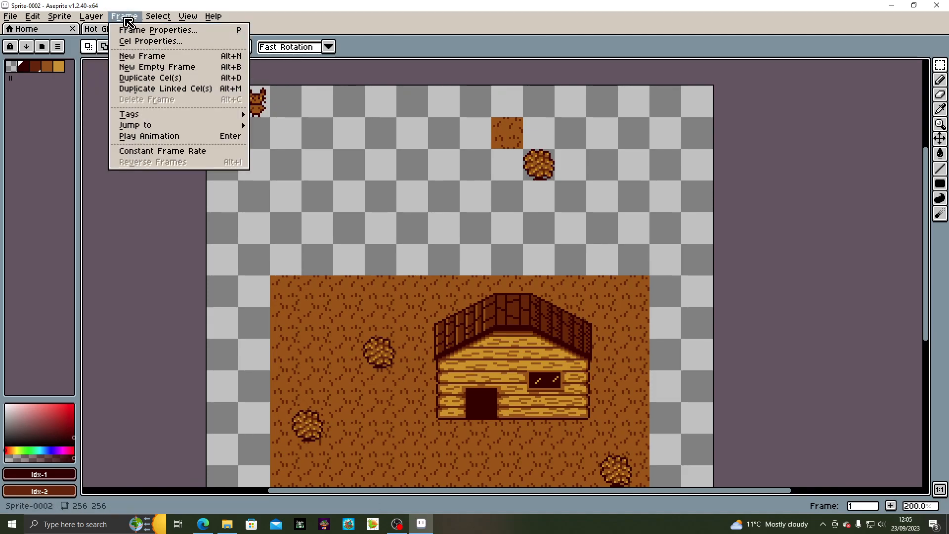
click(117, 135)
click(92, 20)
click(123, 135)
click(91, 17)
click(118, 136)
click(92, 19)
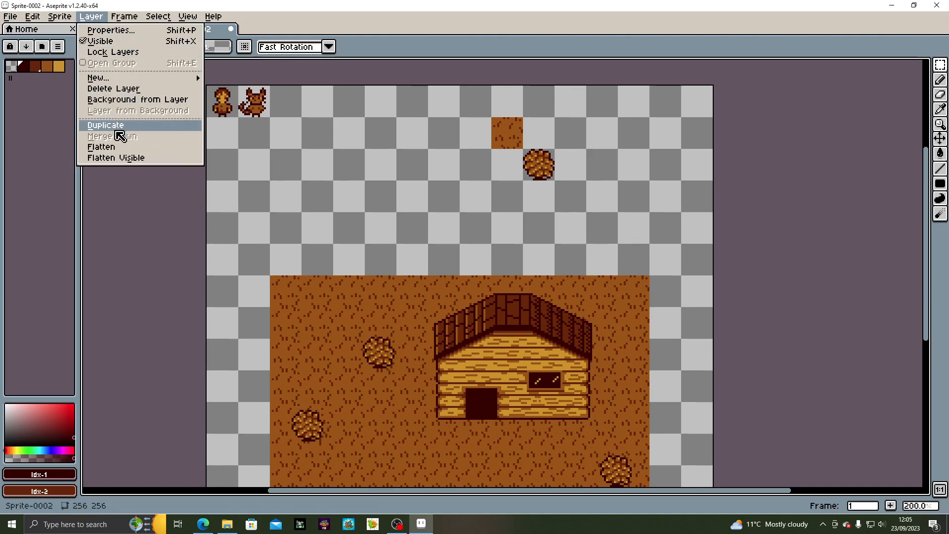
click(328, 188)
Set the foreground colour to the lightest tan in the palette, Idx-4
drag(327, 188, 319, 117)
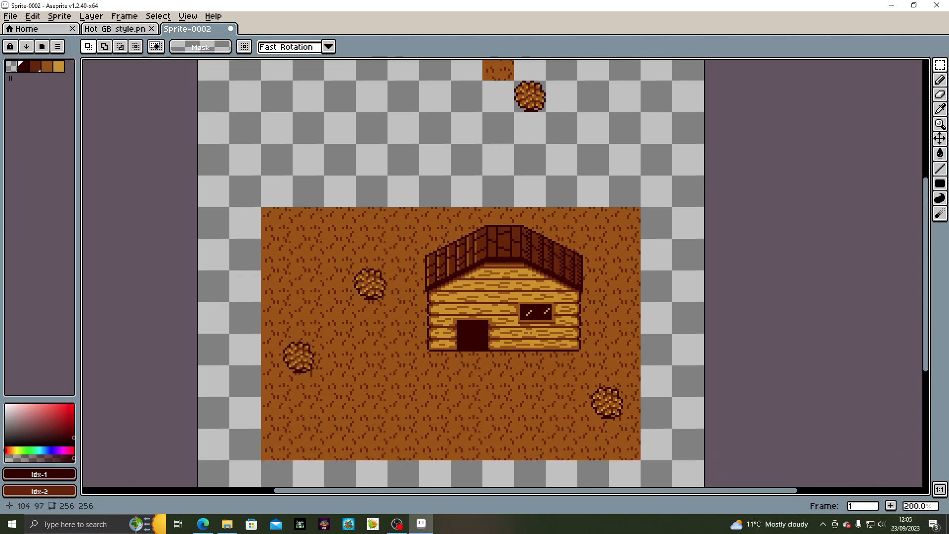
scroll(376, 145, up, 1)
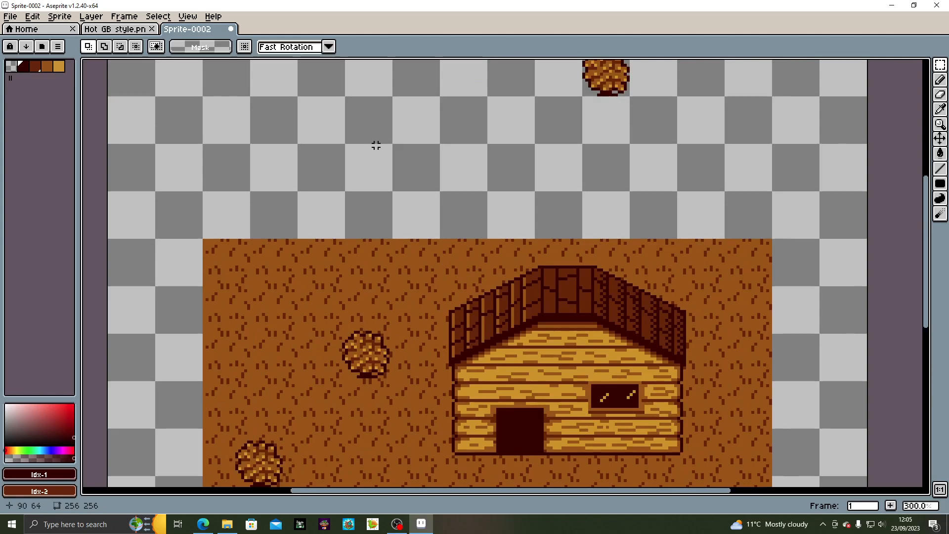
drag(376, 145, 376, 240)
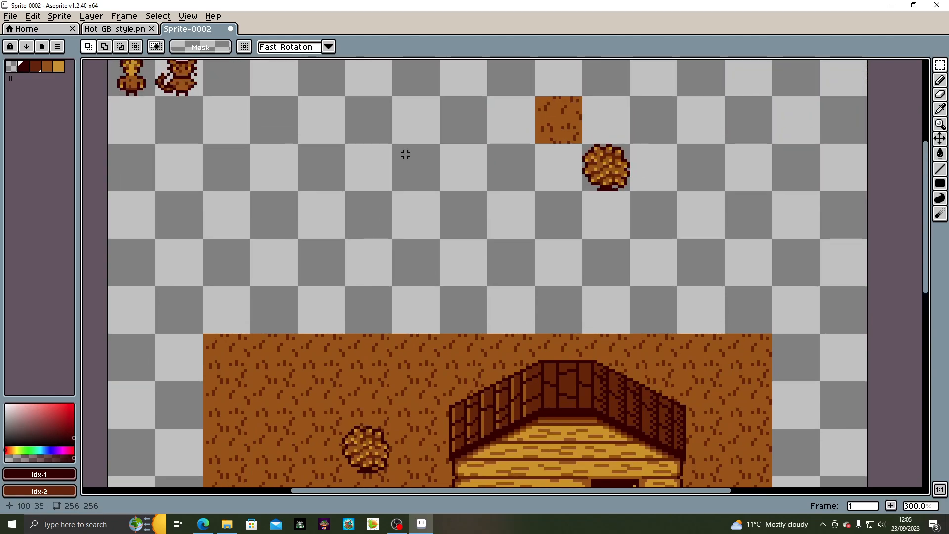
click(59, 67)
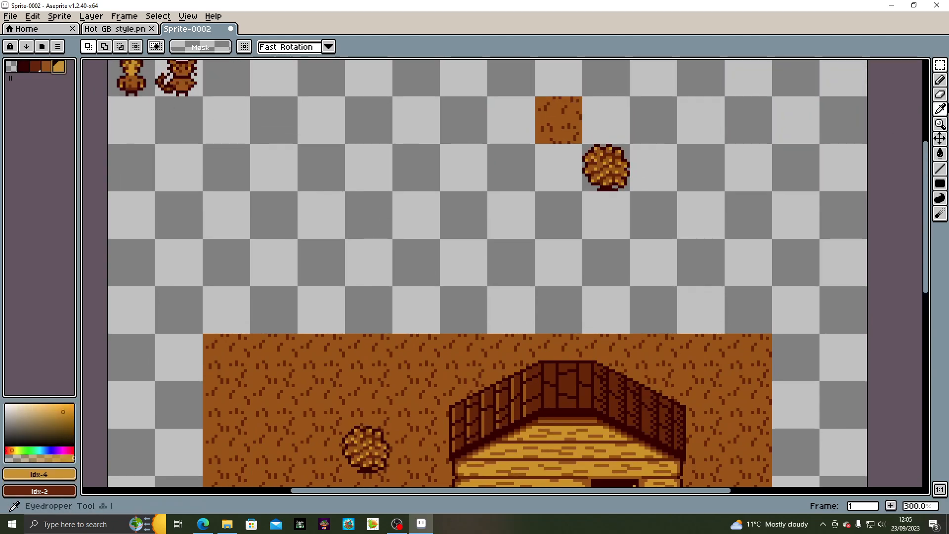
click(940, 79)
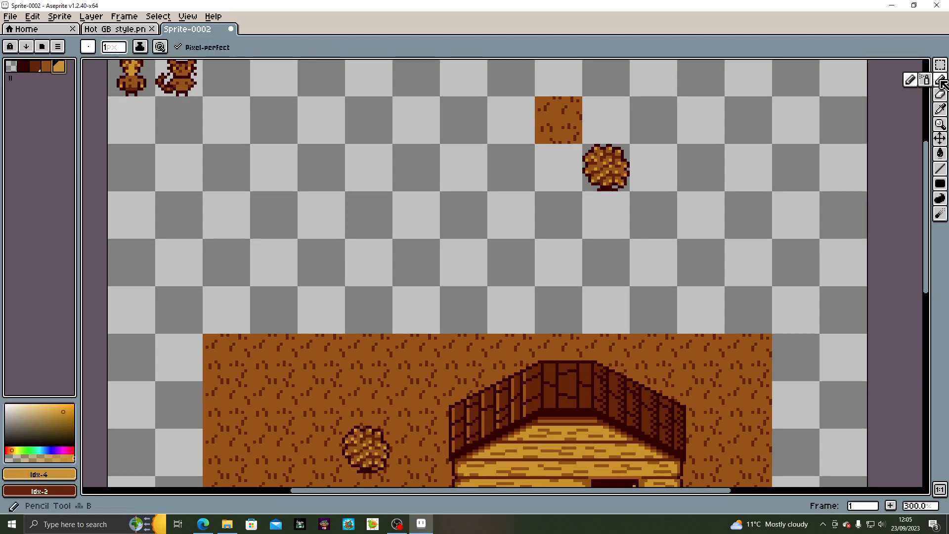
click(445, 191)
drag(446, 223, 443, 234)
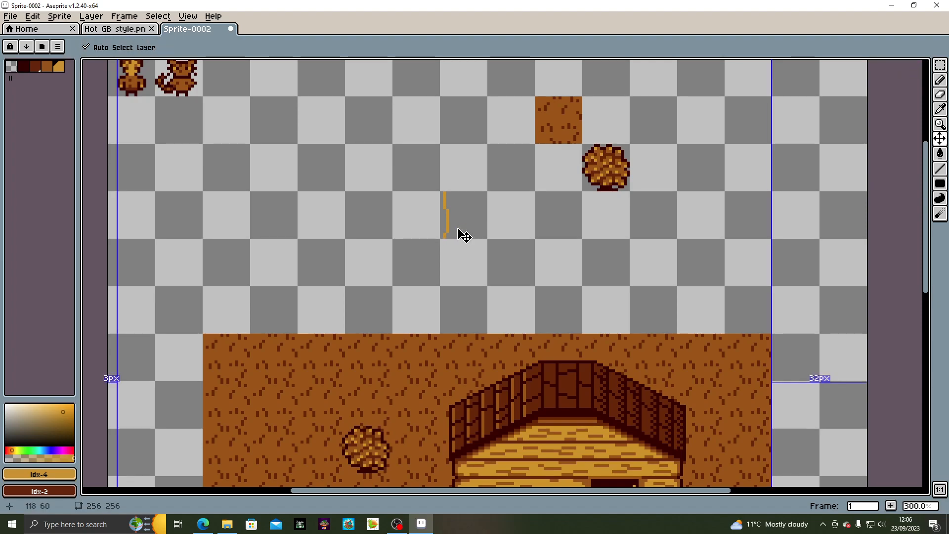
key(ctrl+z)
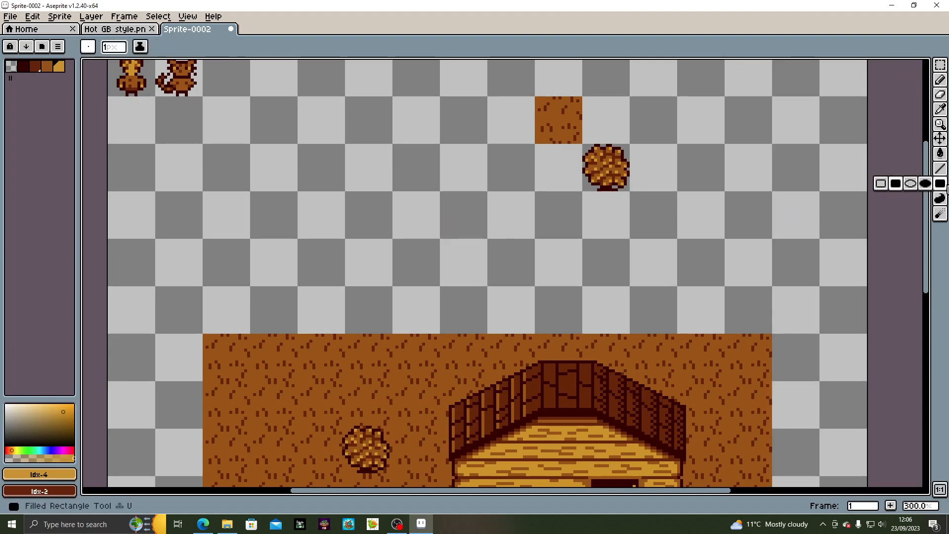
Draw a filled tan rectangle about 12 × 16 px in an empty grid cell and roughen its side edges with one-pixel-wide pencil strokes
click(880, 183)
click(941, 186)
click(895, 184)
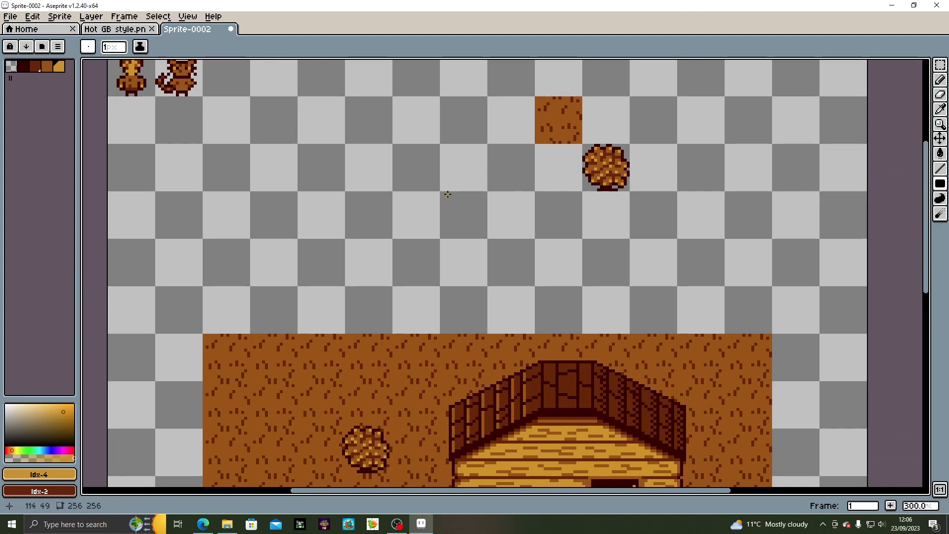
drag(446, 193, 478, 237)
click(941, 80)
scroll(409, 208, up, 2)
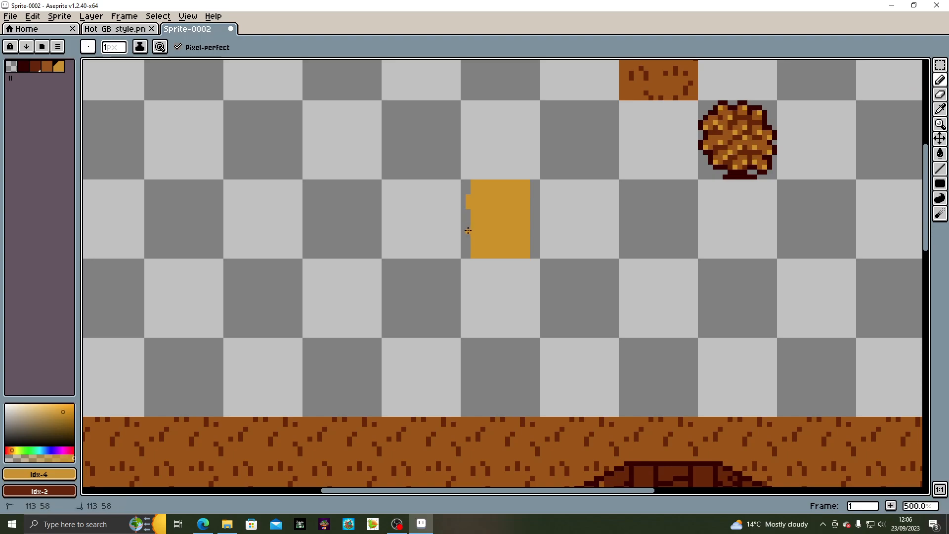
drag(532, 212, 532, 253)
click(532, 190)
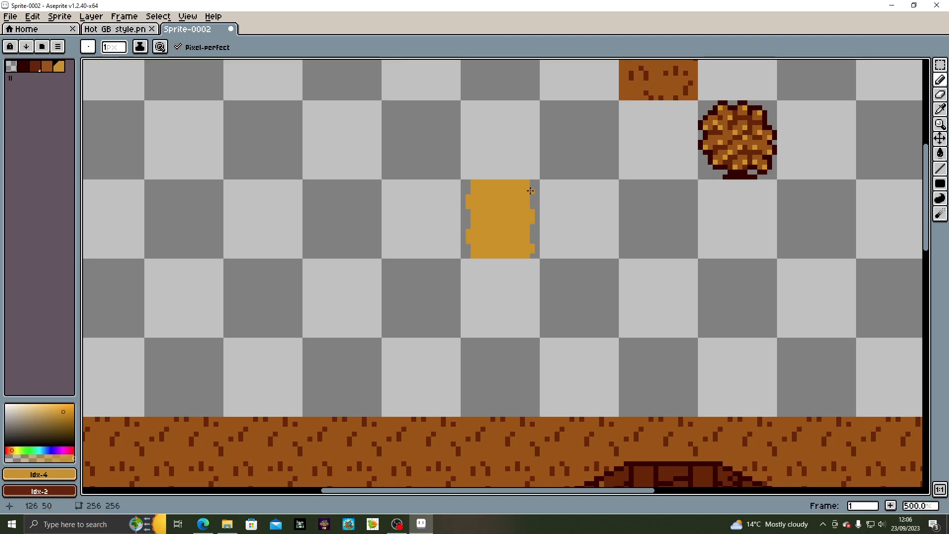
Scatter small medium-brown Idx-3 speckles across the tan path tile with the Pencil tool
click(49, 64)
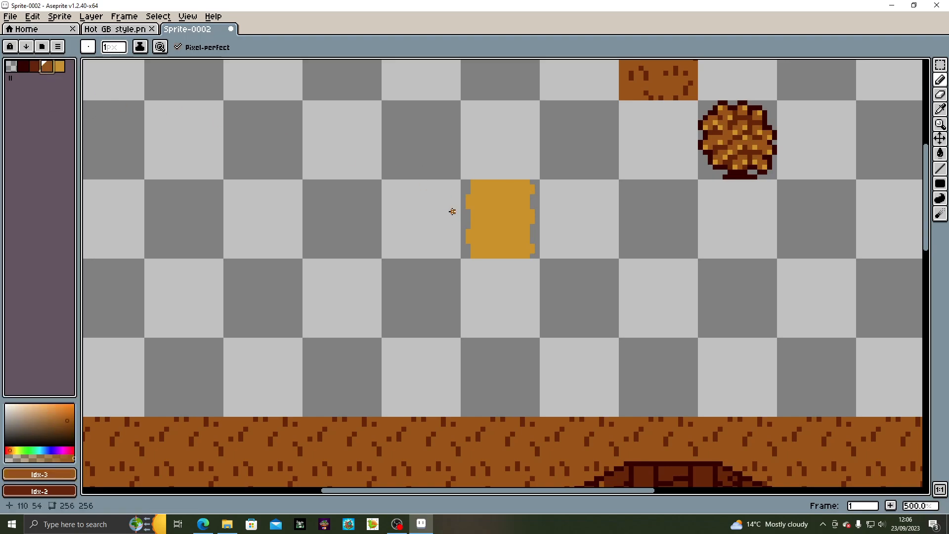
click(496, 211)
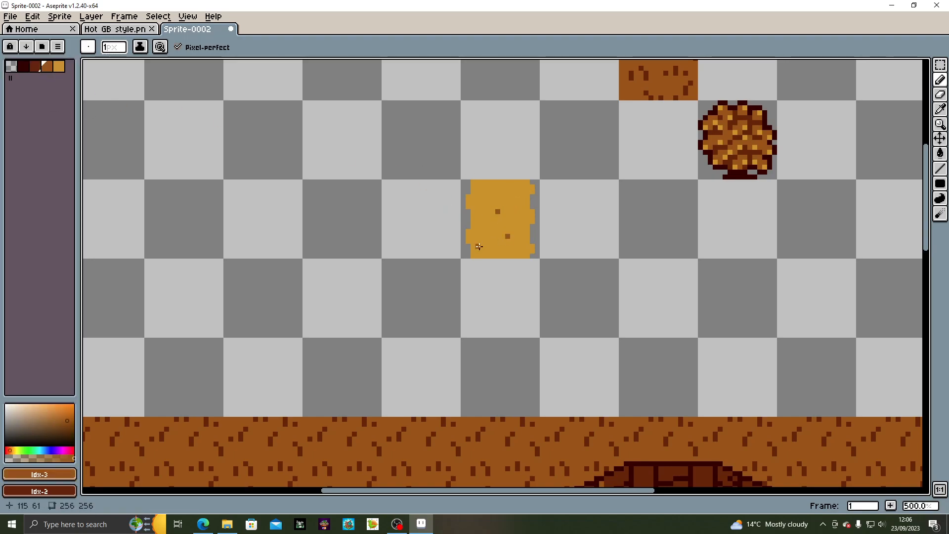
click(491, 182)
click(509, 247)
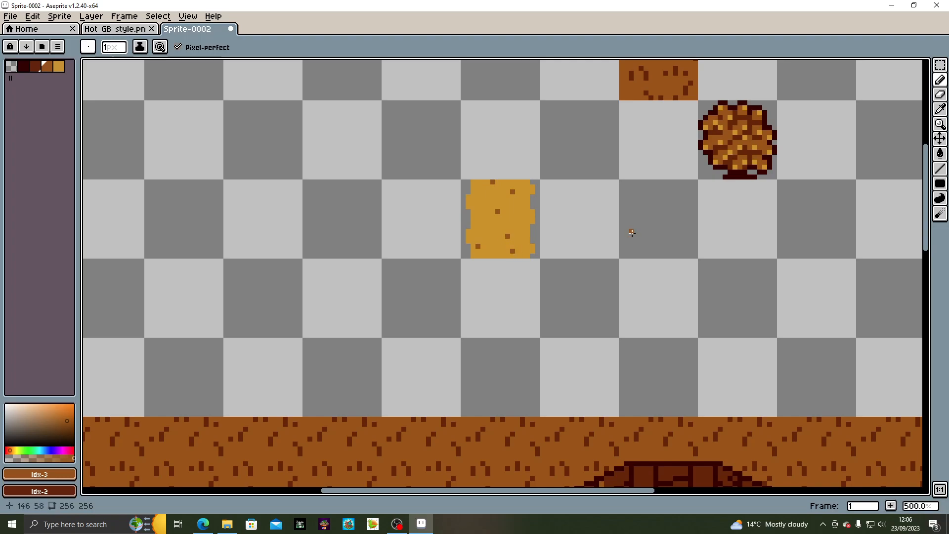
click(523, 216)
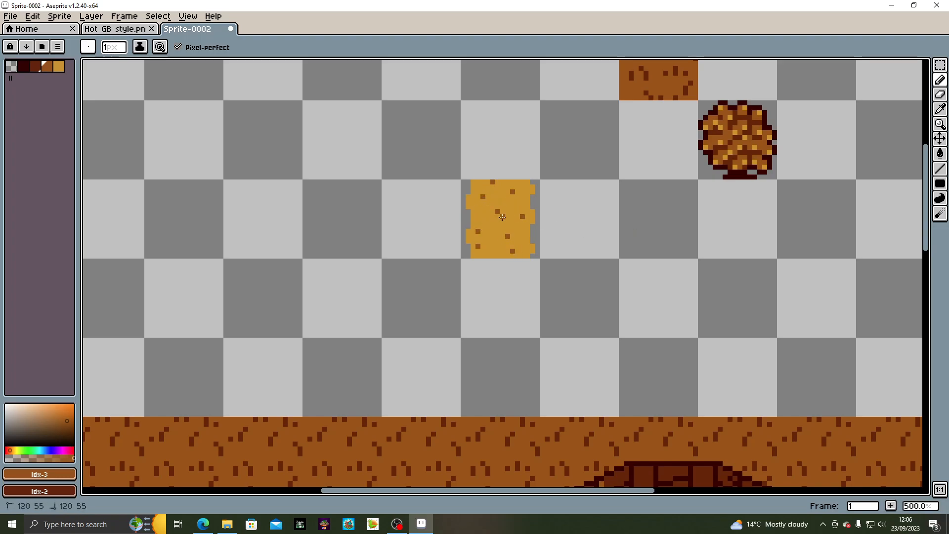
click(483, 201)
click(527, 241)
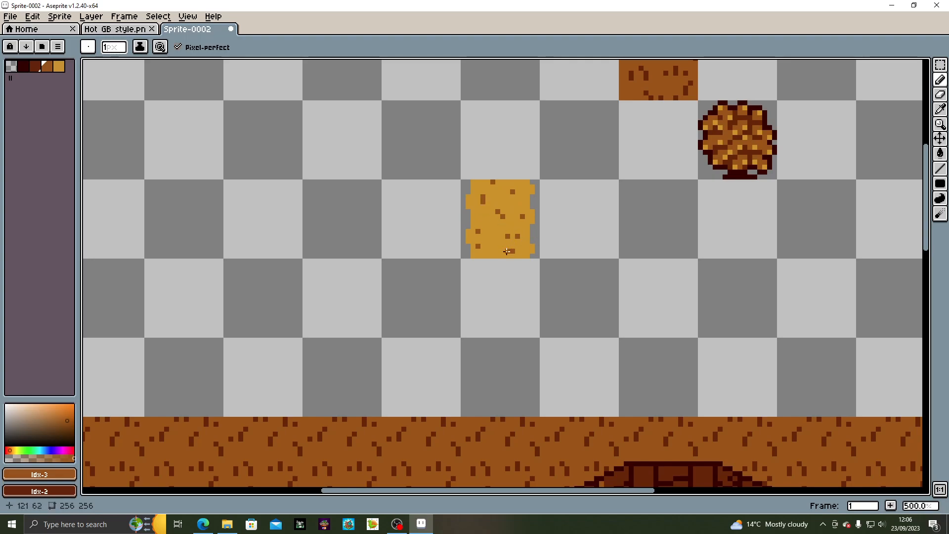
drag(493, 252, 497, 251)
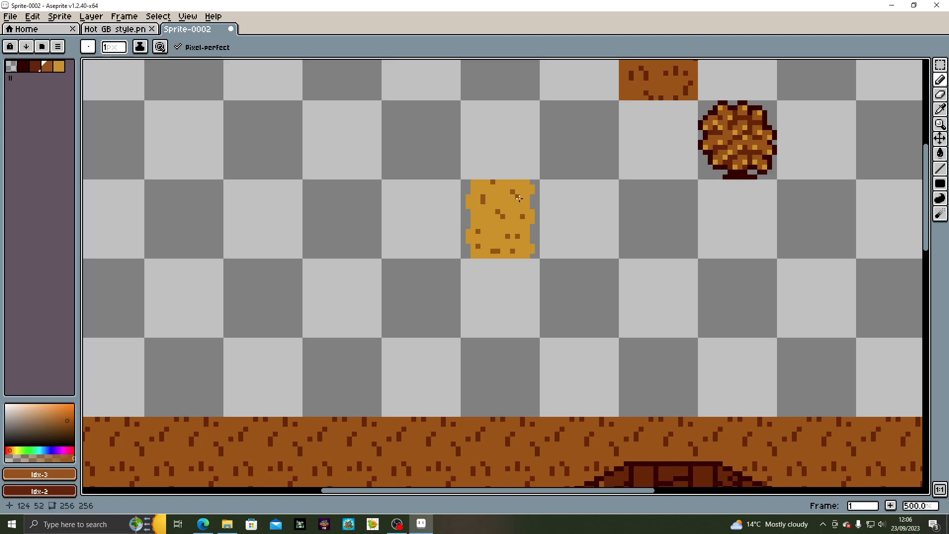
click(488, 226)
click(512, 207)
click(494, 196)
Select the 16 × 16 px path tile and place four copies in a continuous column running down from the house's door
scroll(607, 240, down, 3)
drag(641, 256, 473, 194)
key(m)
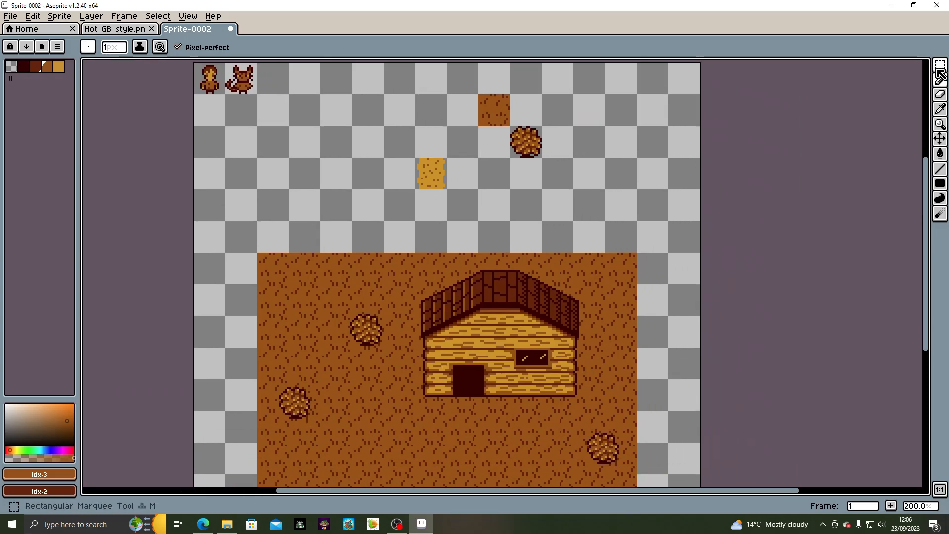
drag(416, 159, 472, 353)
key(ctrl+shift+j)
key(Return)
key(ctrl+shift+j)
key(Return)
key(ctrl+shift+j)
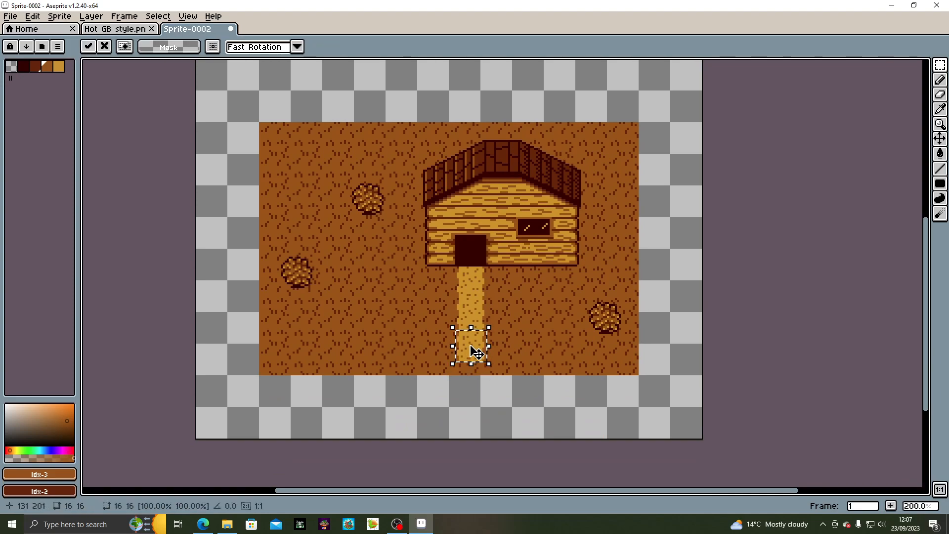
key(Return)
key(ctrl+shift+j)
drag(476, 354, 478, 388)
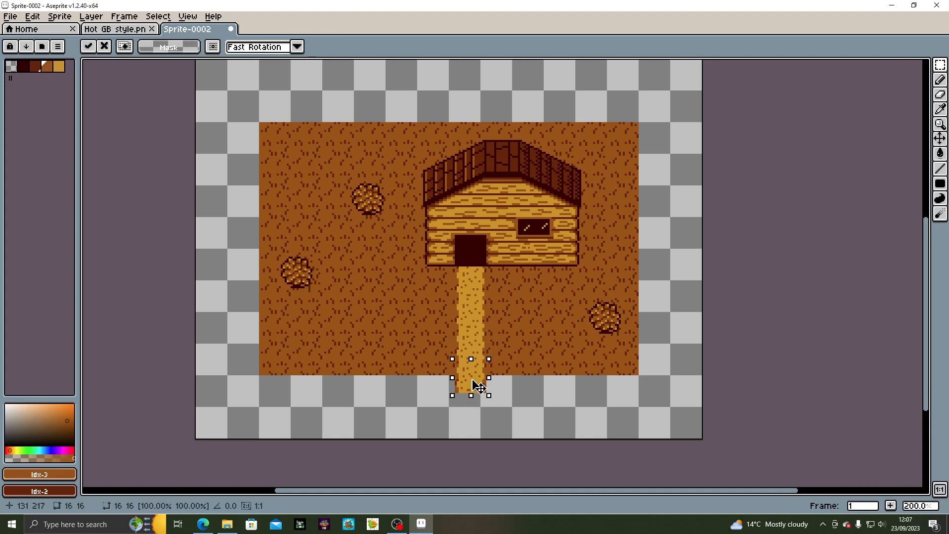
click(549, 406)
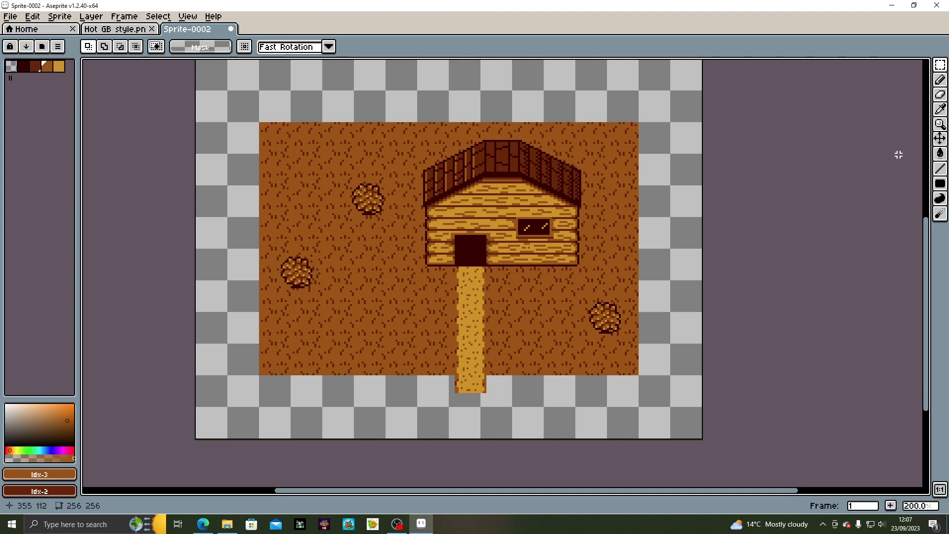
Select and delete the part of the path that sticks out below the ground's lower edge
click(940, 65)
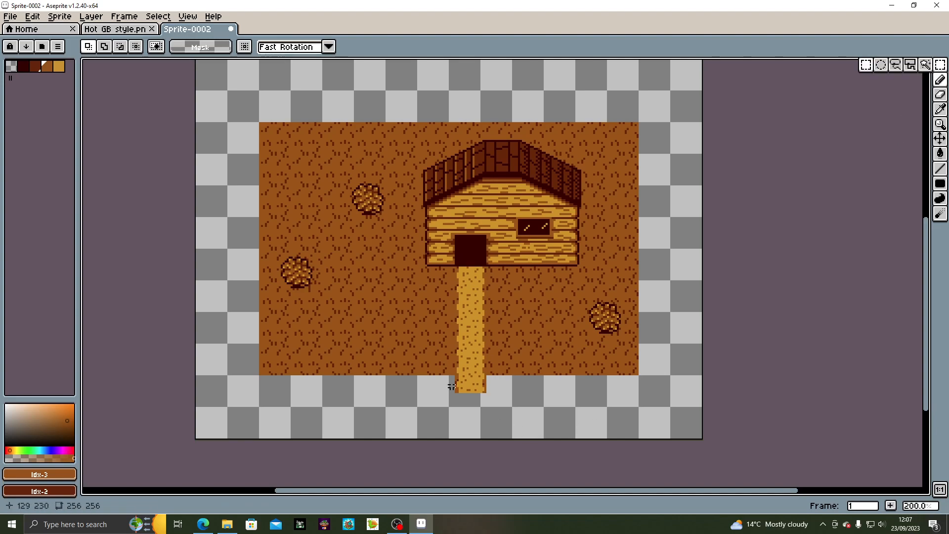
drag(451, 376, 519, 407)
key(Delete)
Select the human character with a 15 × 18 px rectangle and merge the upper path-copy layers down
drag(553, 206, 579, 316)
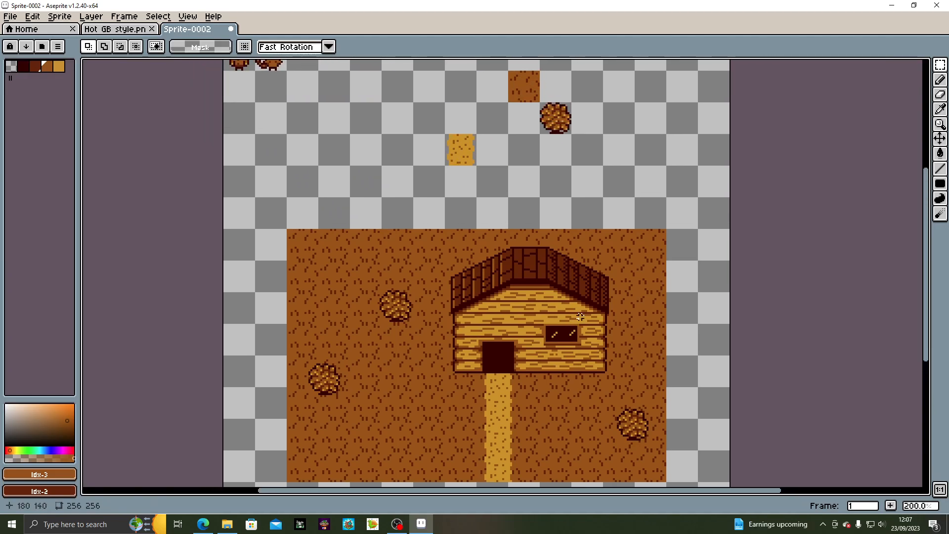
scroll(580, 316, down, 1)
scroll(526, 283, up, 1)
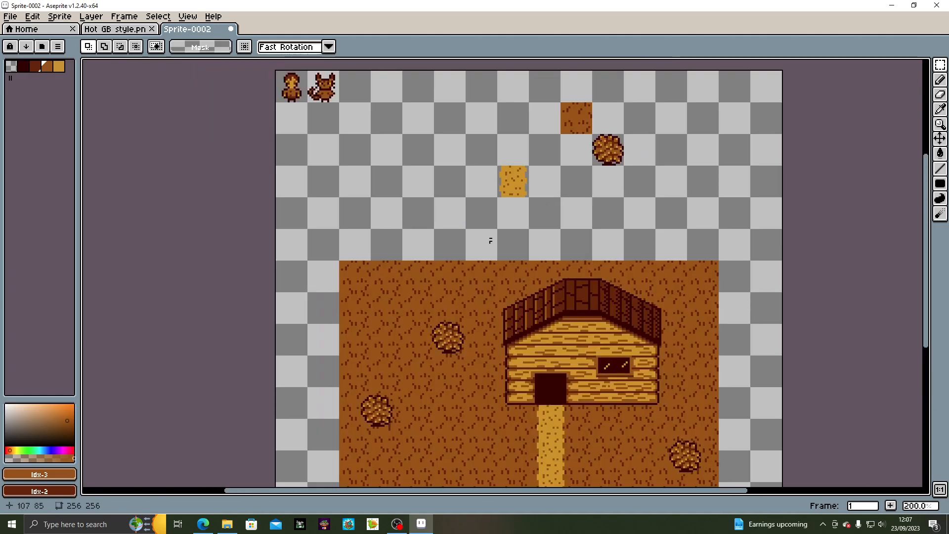
click(940, 64)
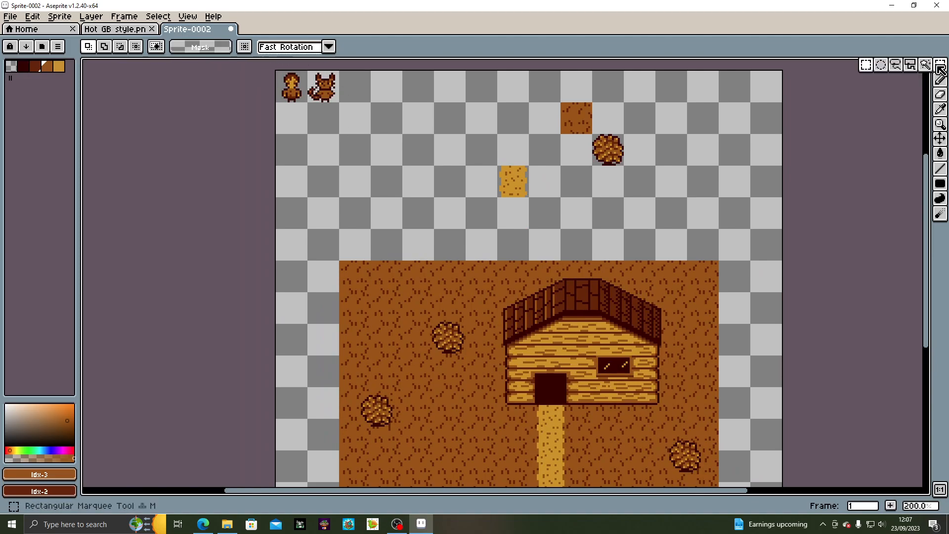
drag(279, 72, 297, 79)
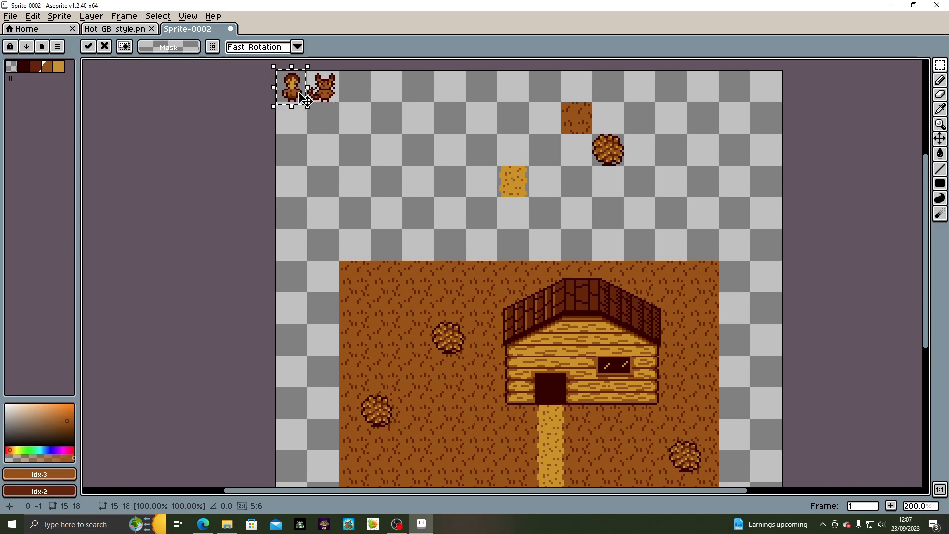
click(124, 16)
mouse_move(91, 16)
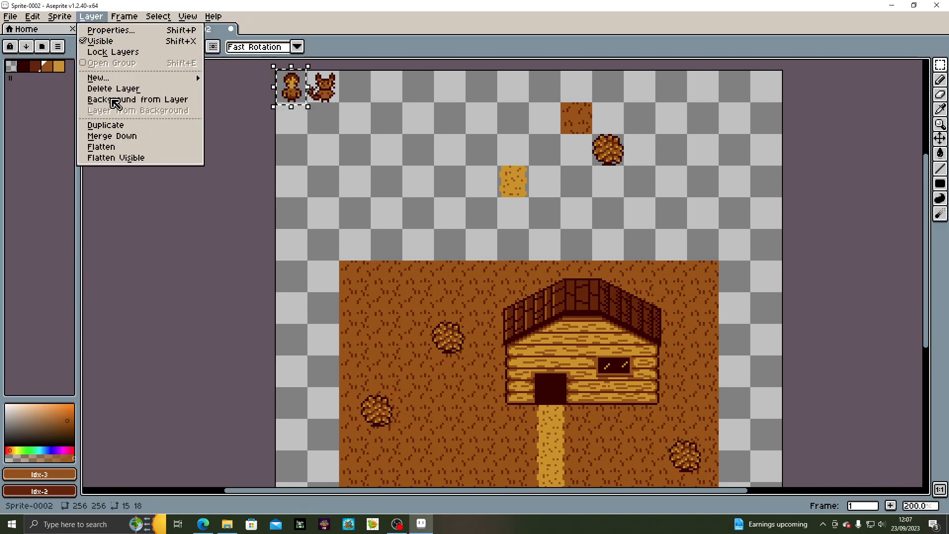
click(116, 138)
click(91, 17)
click(105, 137)
click(91, 17)
mouse_move(124, 16)
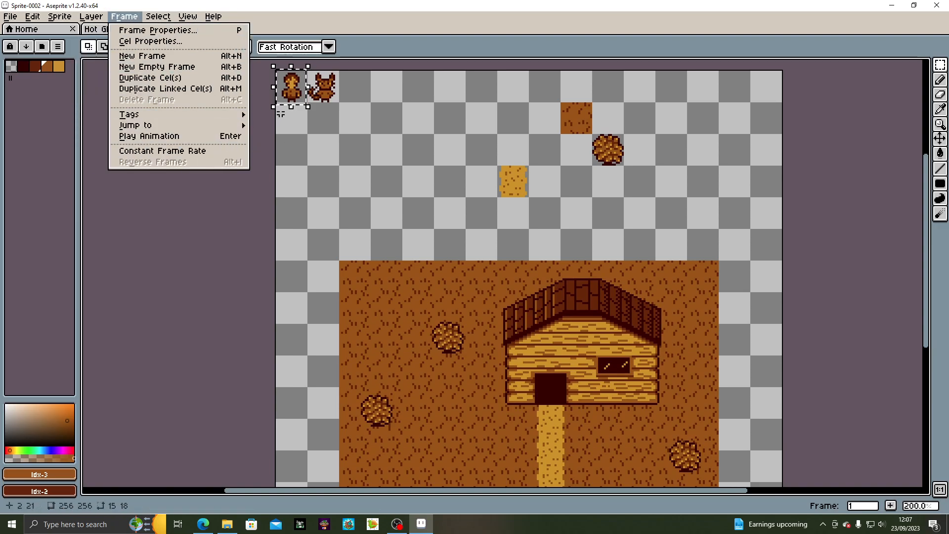
click(298, 100)
Try to move the human character out of its grid cell using a 15 × 17 px selection
drag(295, 91, 322, 143)
drag(421, 169, 419, 163)
drag(278, 71, 310, 134)
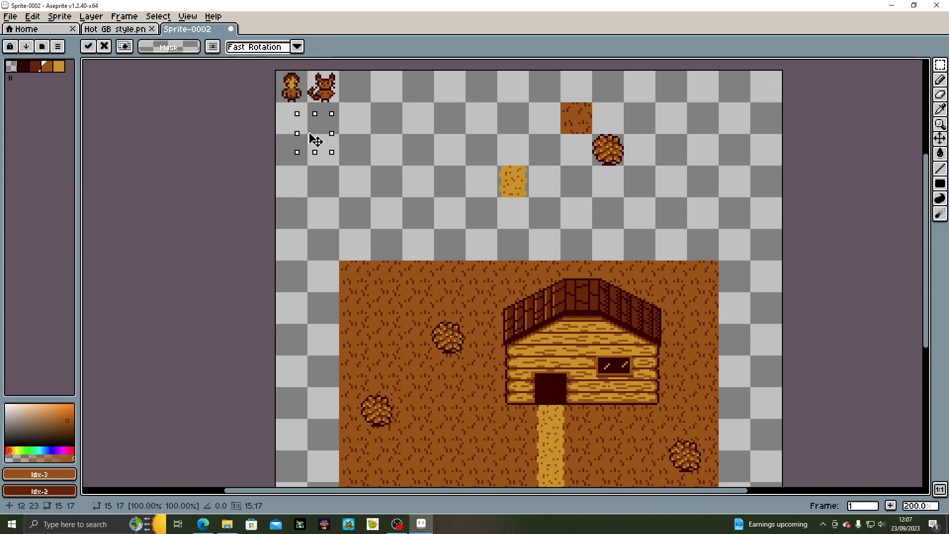
click(118, 29)
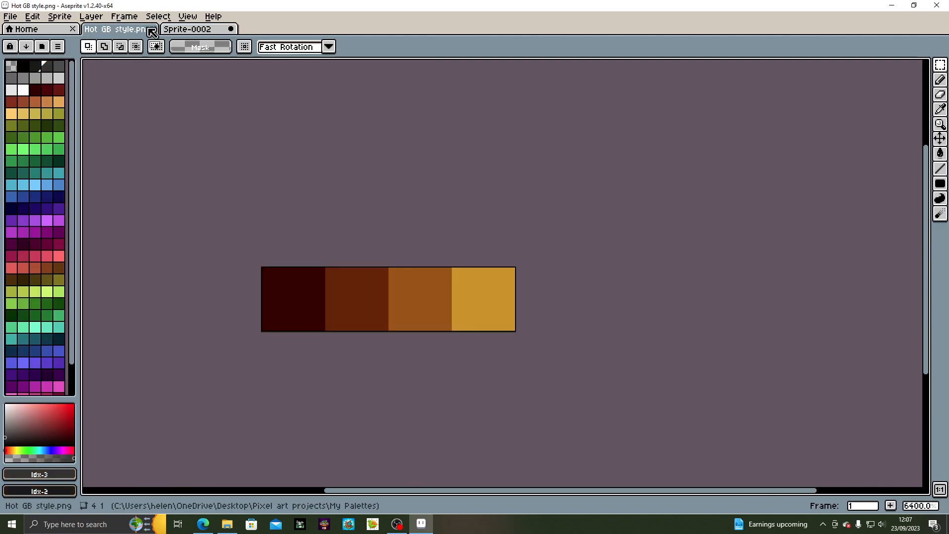
click(163, 32)
Merge the remaining path-copy layers down into the base layer
click(94, 16)
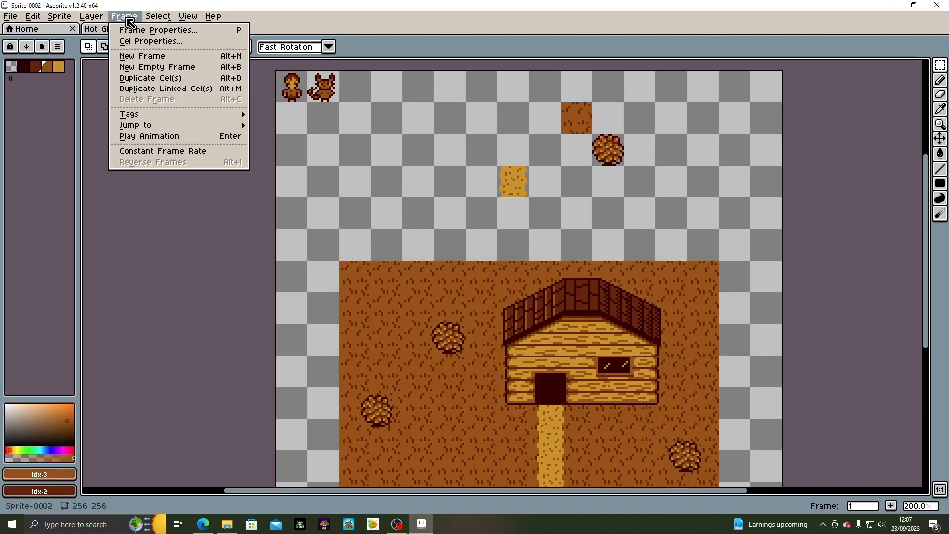
click(120, 135)
click(86, 17)
click(120, 135)
click(92, 16)
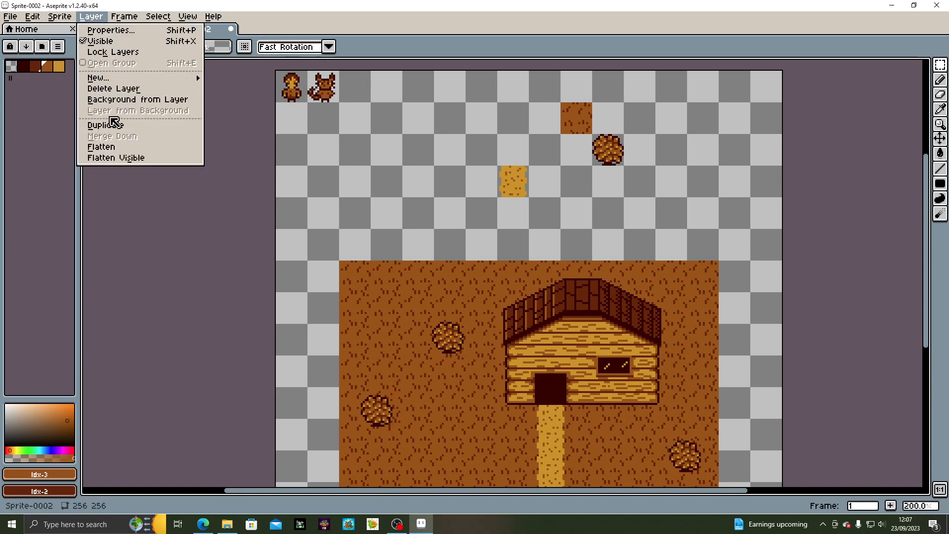
click(254, 162)
Move the human character onto the path just below the house door and the fox character onto the ground between the two trees beside the house
mouse_move(280, 71)
mouse_down()
mouse_move(317, 128)
mouse_move(431, 249)
mouse_move(442, 167)
mouse_move(417, 136)
mouse_move(406, 147)
mouse_up()
drag(349, 145, 486, 341)
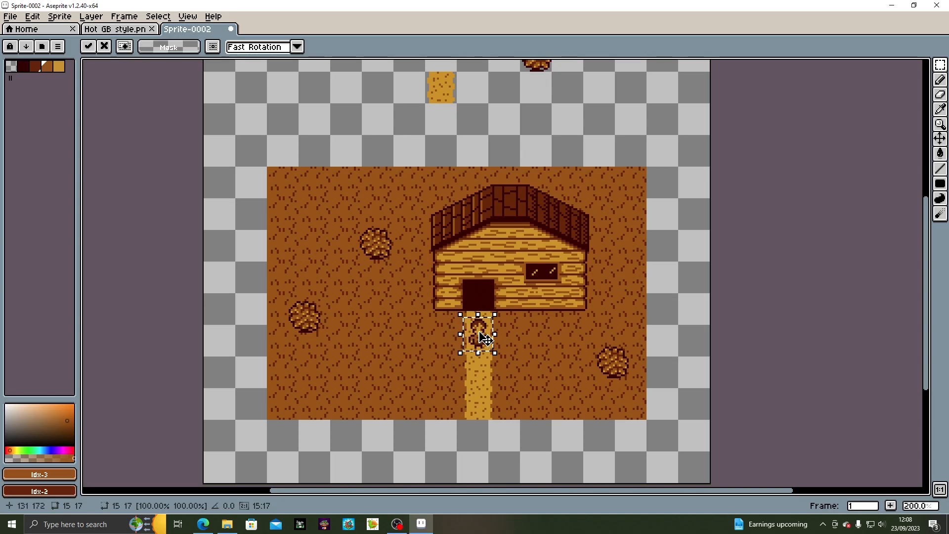
drag(361, 120, 358, 214)
drag(230, 73, 277, 112)
drag(356, 169, 348, 142)
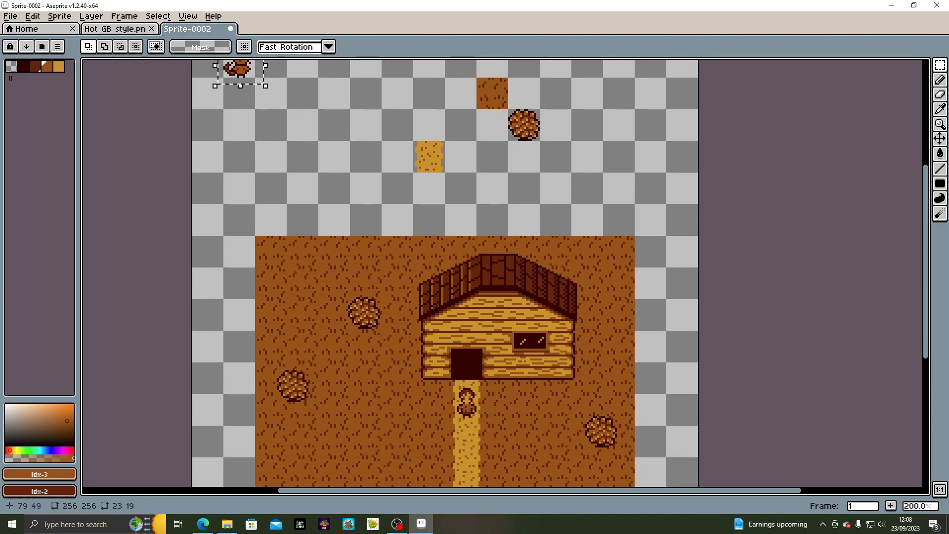
drag(249, 77, 327, 343)
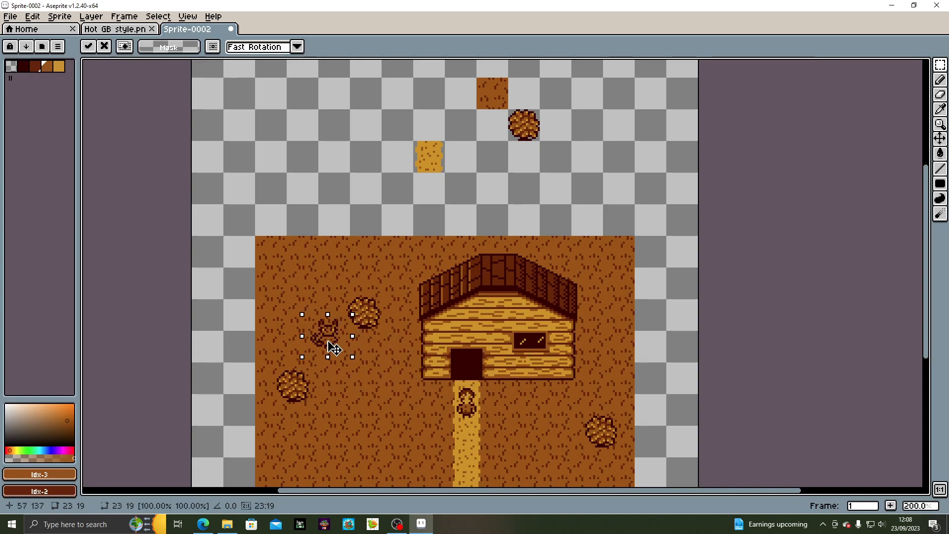
click(420, 408)
Pencil three tiny flowers on the ground between the lower tree and the path, using #cc921f petals around dark brown centres
drag(421, 410, 381, 351)
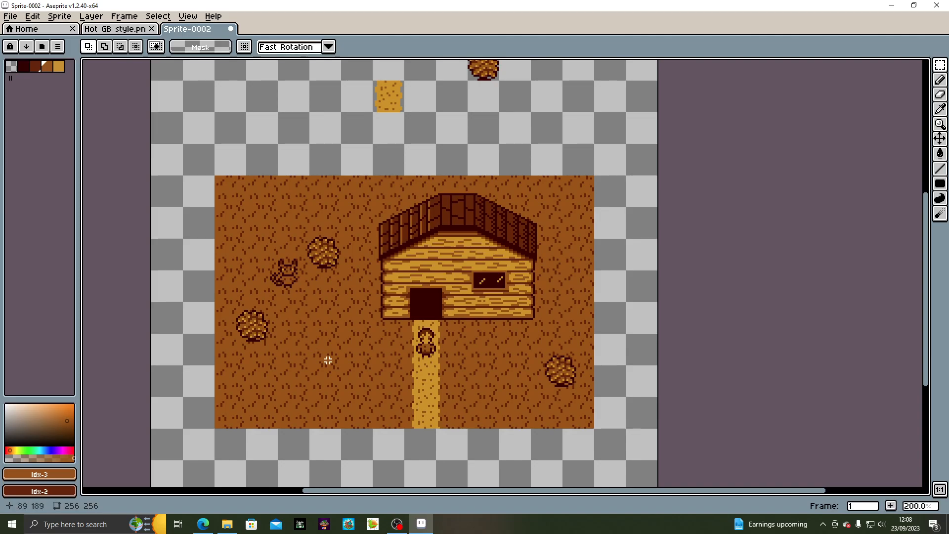
scroll(328, 360, up, 2)
click(35, 65)
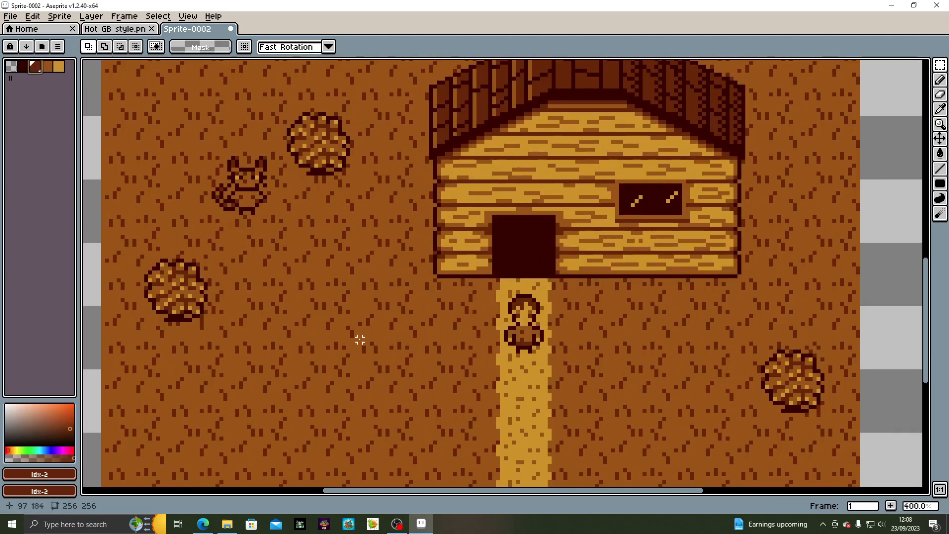
click(940, 80)
click(316, 332)
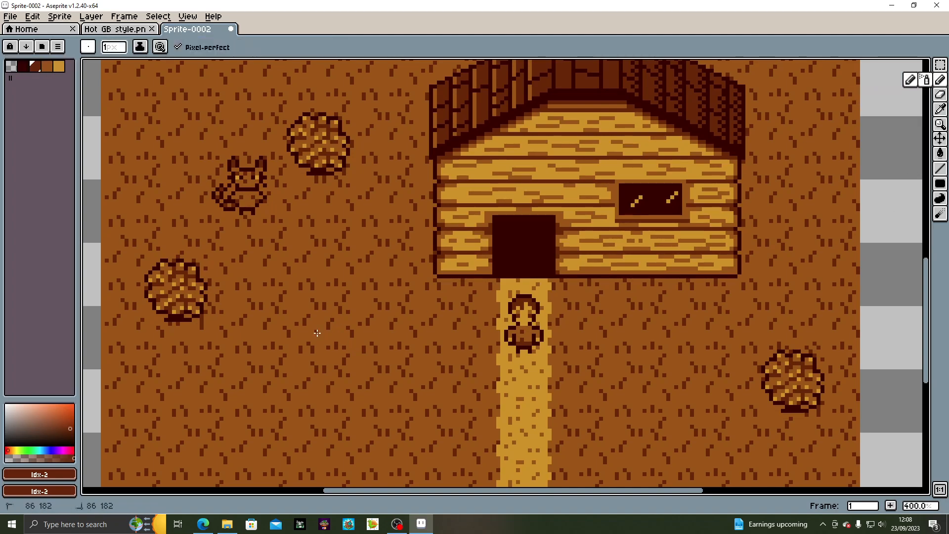
click(58, 66)
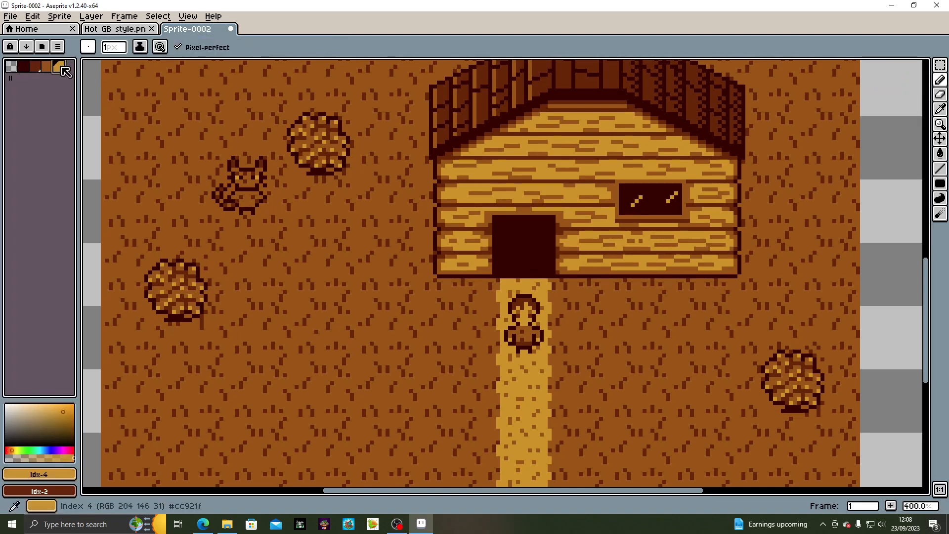
click(316, 332)
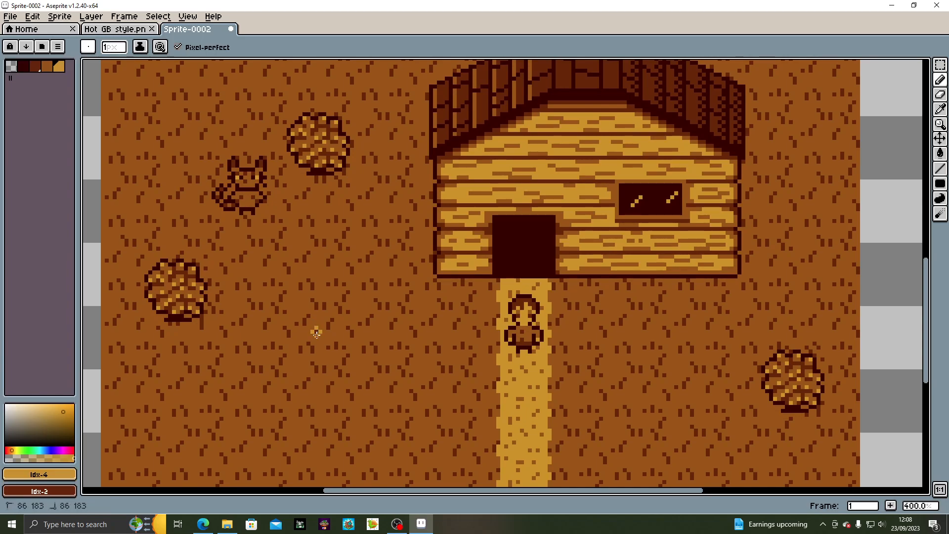
click(391, 347)
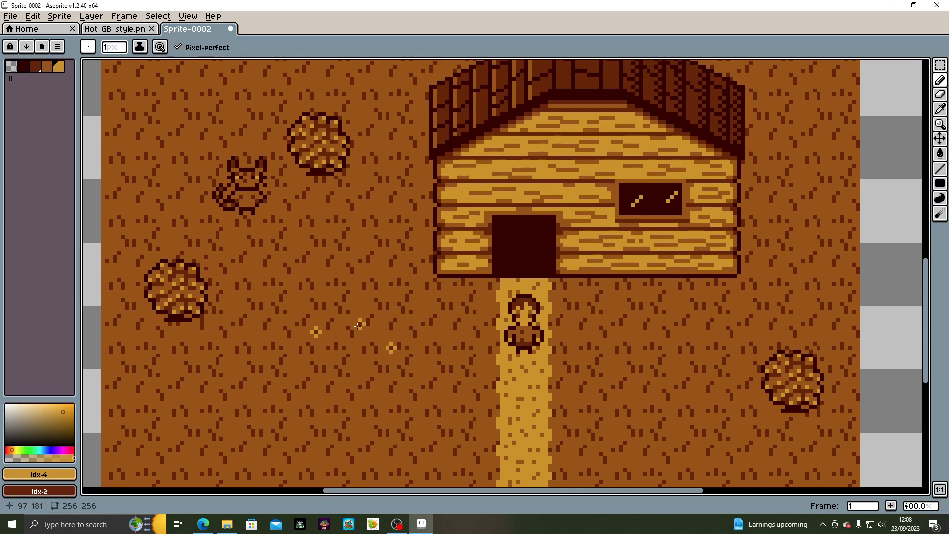
Add darkest-brown (Idx-1) leaf pixels diagonally beside the petals of the three small flowers
scroll(537, 338, down, 4)
scroll(540, 340, up, 2)
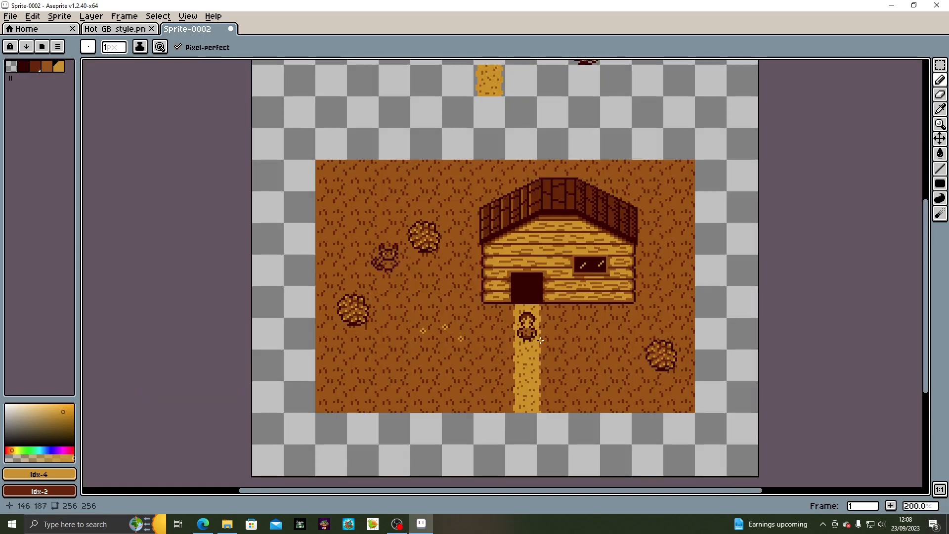
scroll(539, 342, up, 1)
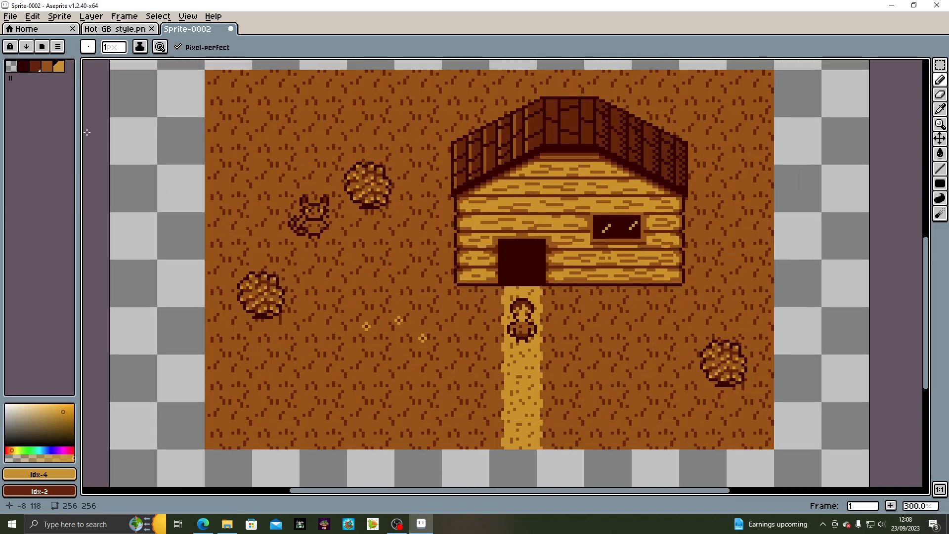
click(23, 66)
scroll(395, 351, up, 1)
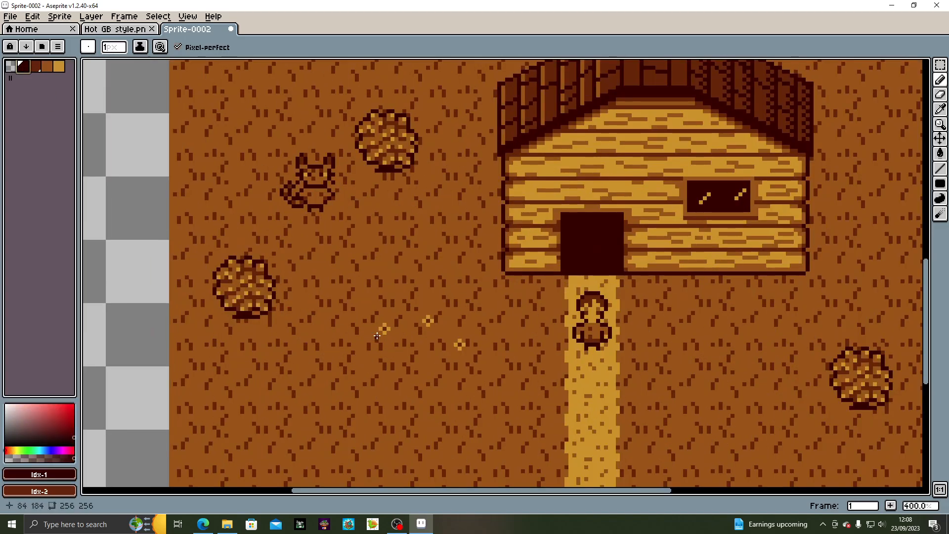
click(389, 321)
click(433, 316)
click(435, 314)
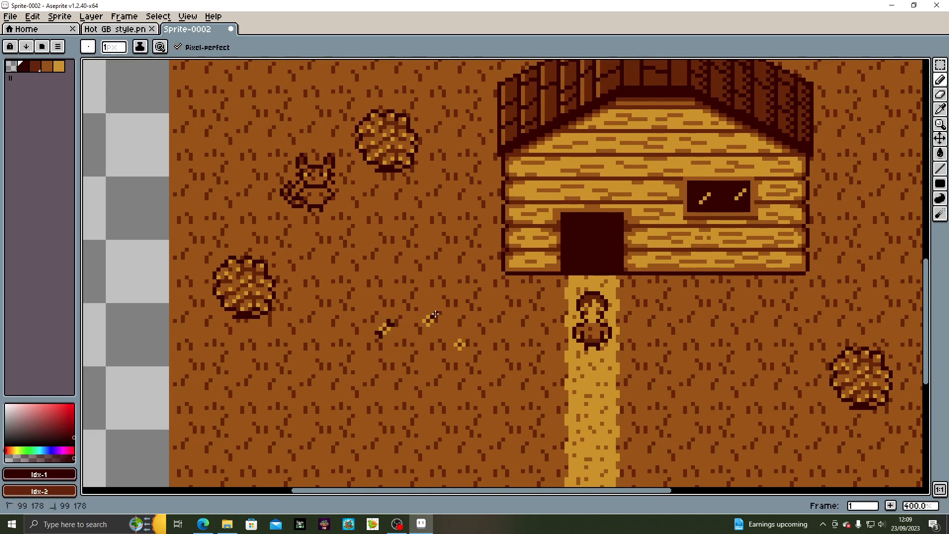
click(452, 352)
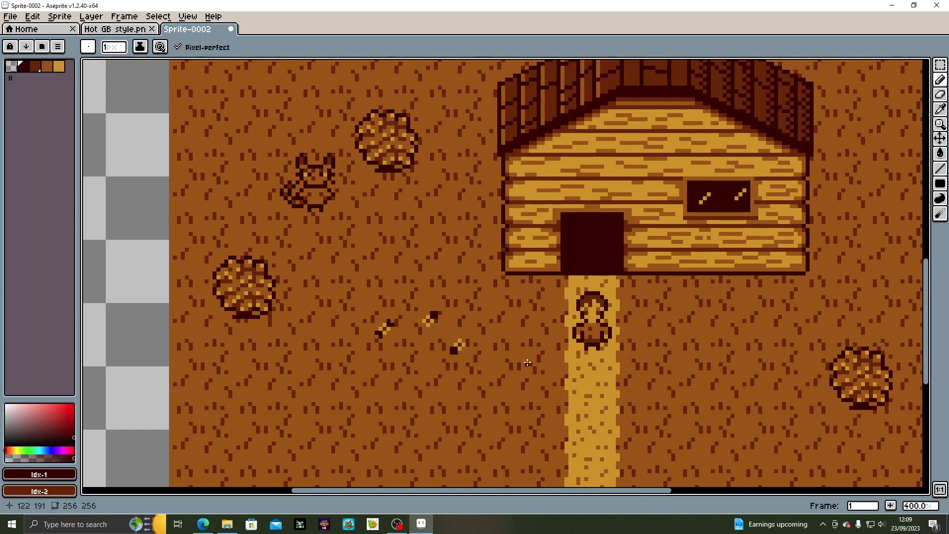
scroll(527, 363, down, 2)
drag(531, 366, 416, 349)
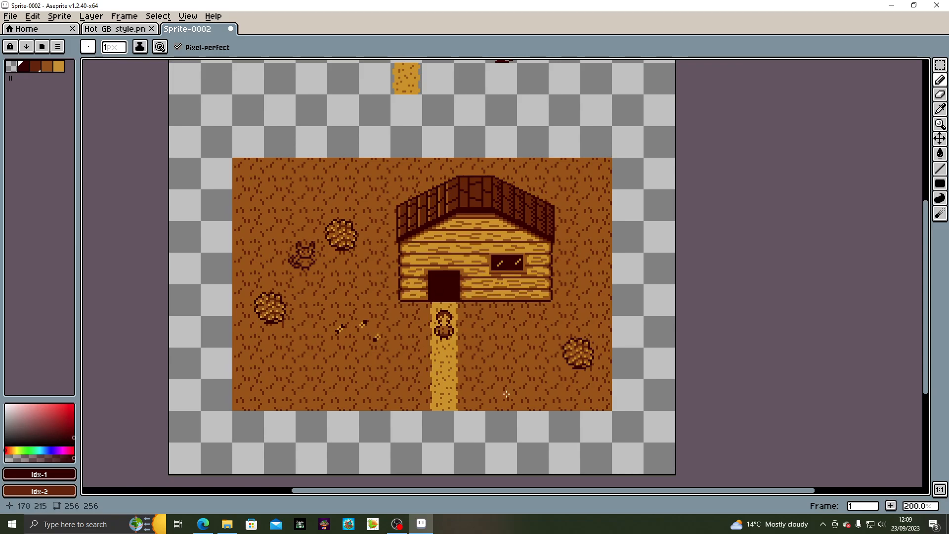
drag(508, 386, 482, 385)
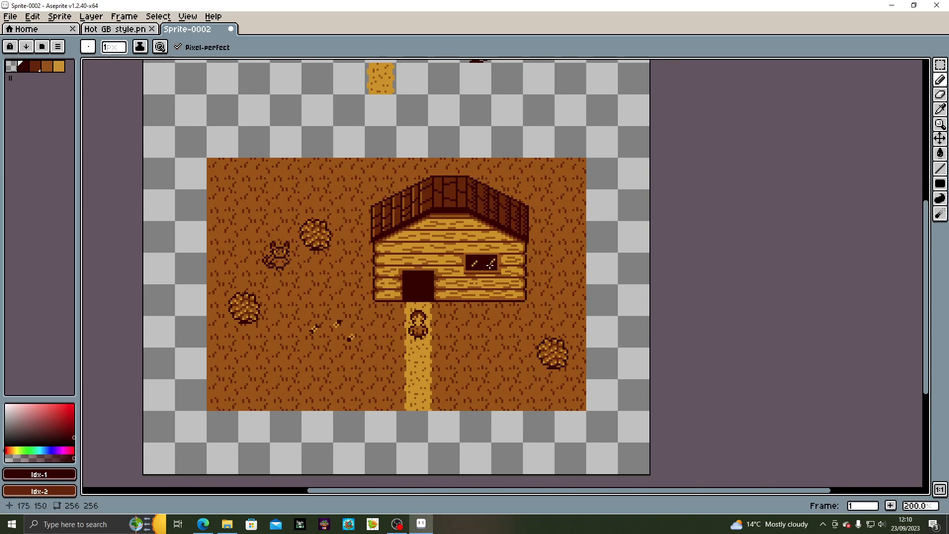
Start saving the sprite under a new name and browse to the Pixel art projects folder on the Desktop
click(10, 17)
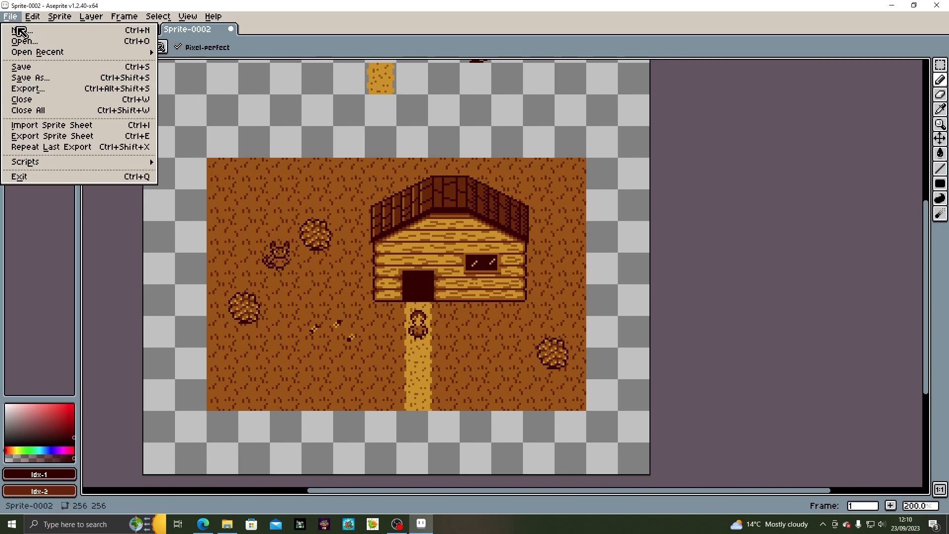
click(42, 81)
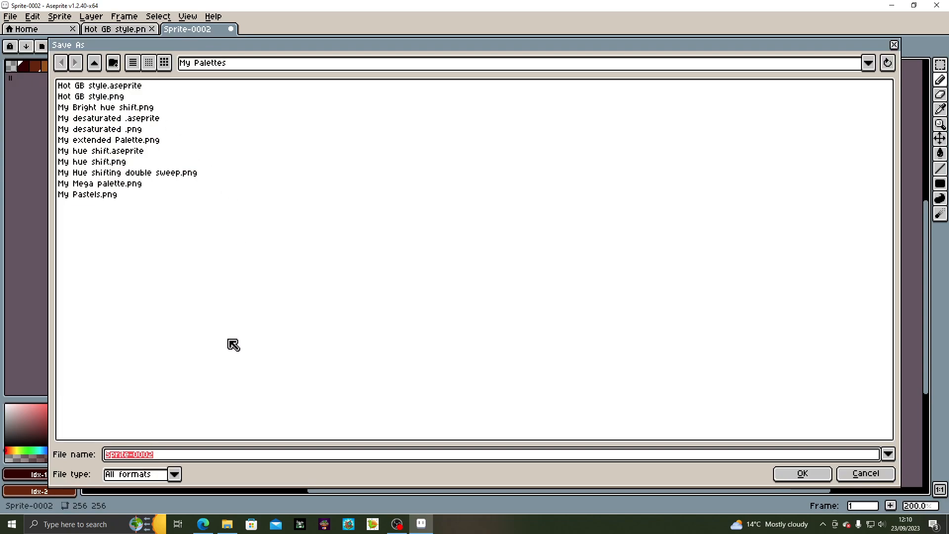
click(95, 62)
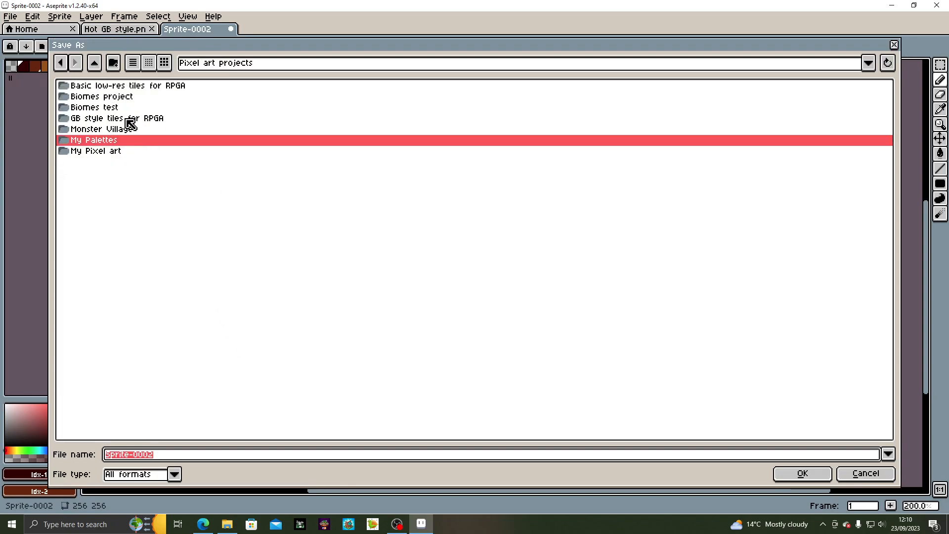
click(97, 66)
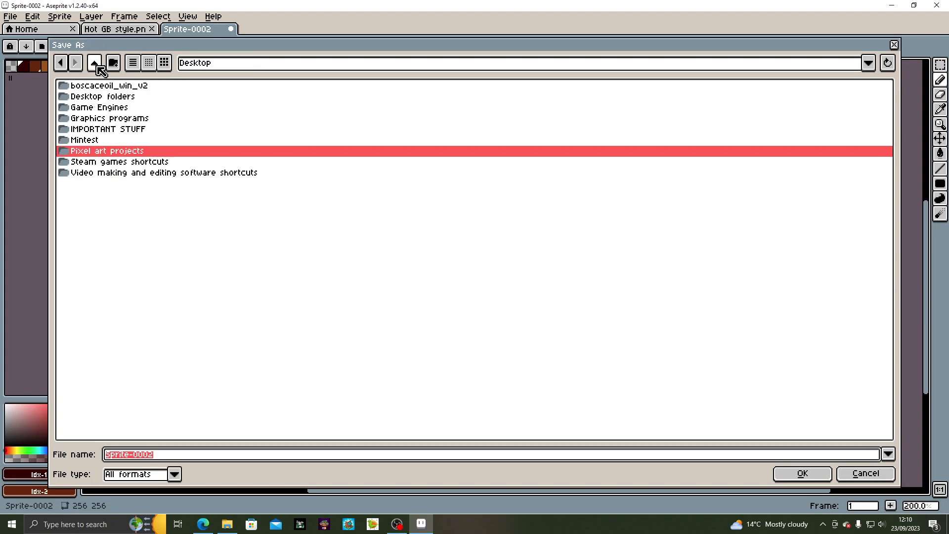
double_click(133, 153)
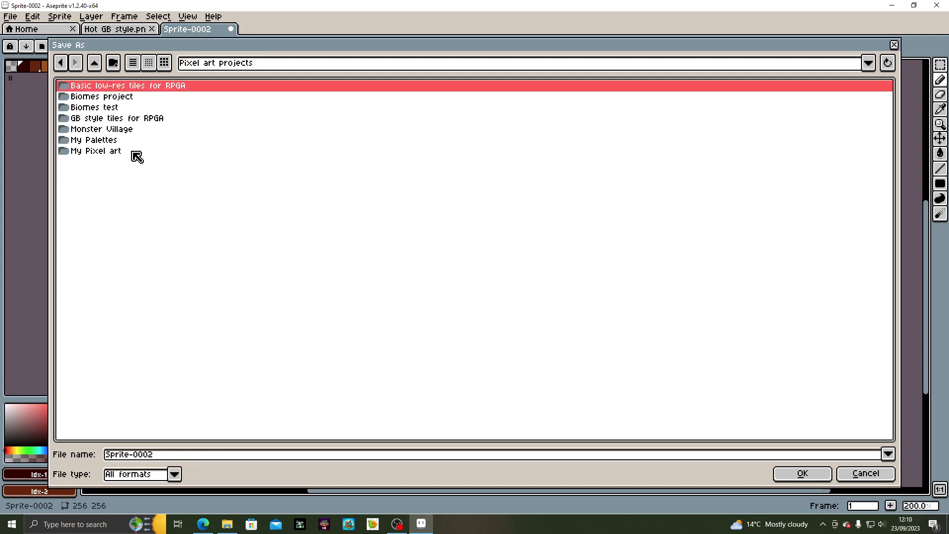
Name the file "GB style pixel art tutorial" and save it in the Pixel art projects folder
click(198, 458)
key(BackSpace)
key(BackSpace)
key(BackSpace)
key(BackSpace)
key(BackSpace)
key(BackSpace)
key(BackSpace)
key(BackSpace)
key(BackSpace)
key(BackSpace)
key(BackSpace)
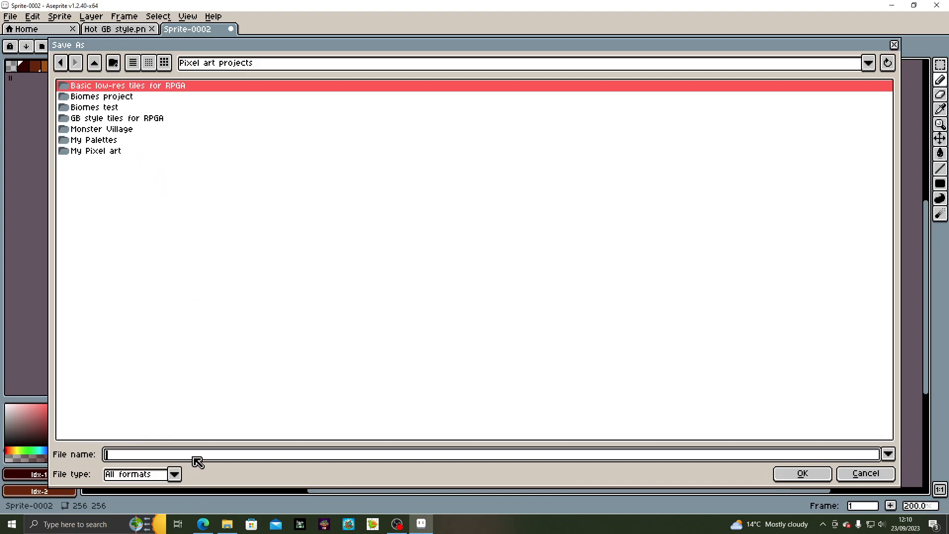
text(G)
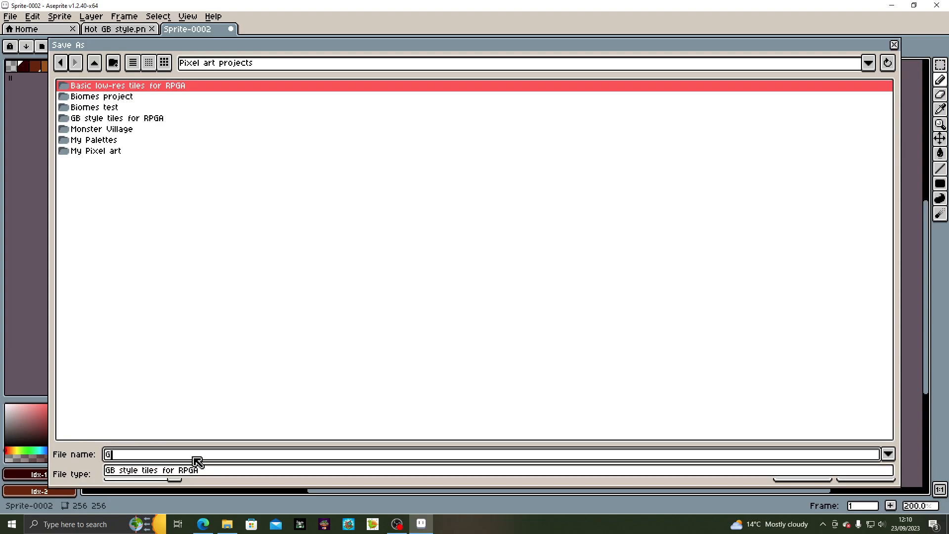
text(B style pixel art tutorial)
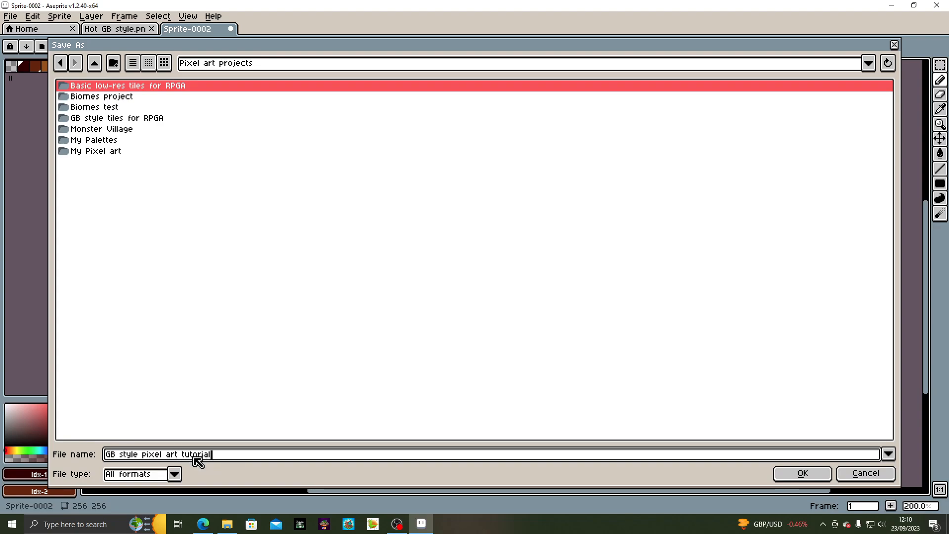
click(819, 479)
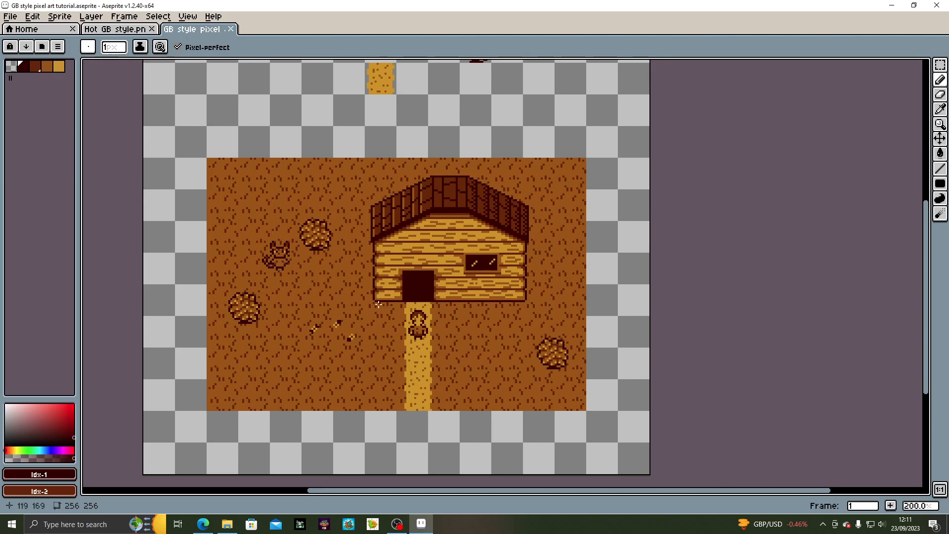
mouse_move(397, 529)
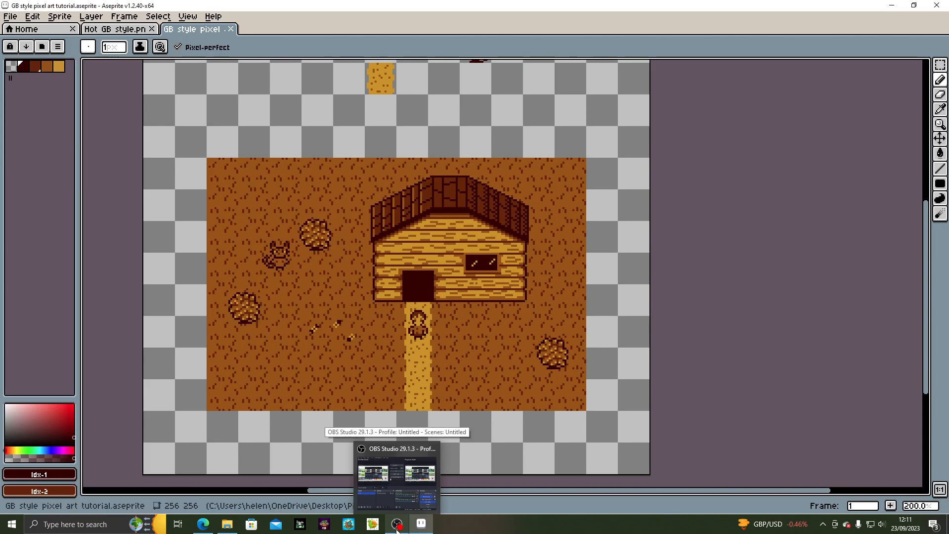
click(397, 529)
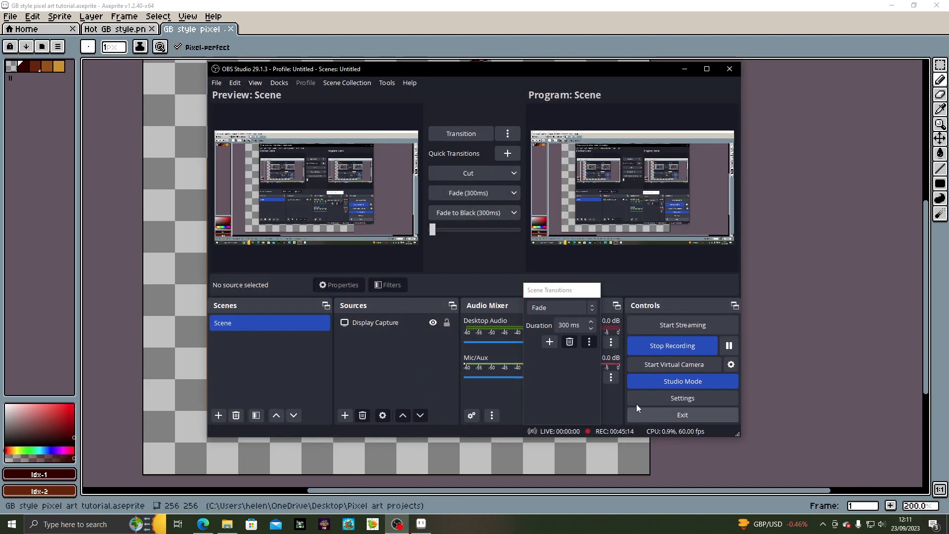